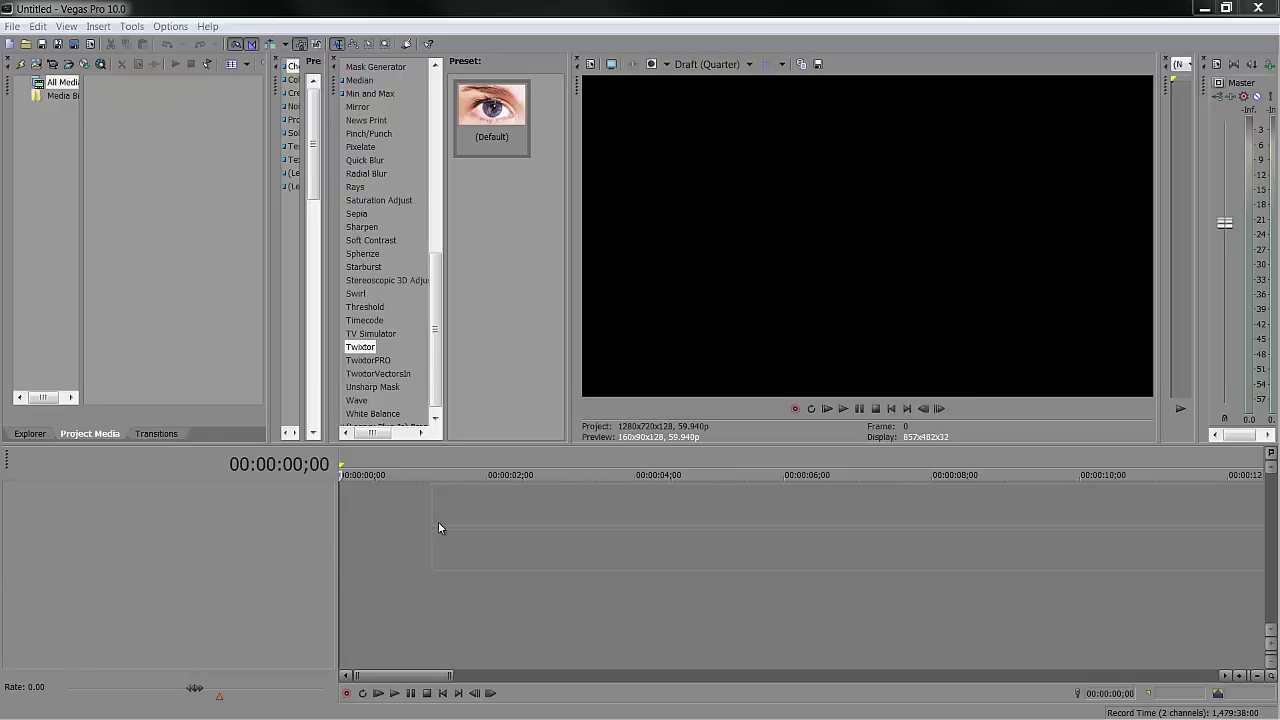
Step: Set the video preview quality to Draft (Full) and check the clip's image with the playhead at 00:00:04;14
{"action": "left_click", "coordinate": [805, 594]}
{"action": "scroll", "coordinate": [810, 591], "scroll_direction": "down", "scroll_amount": 3}
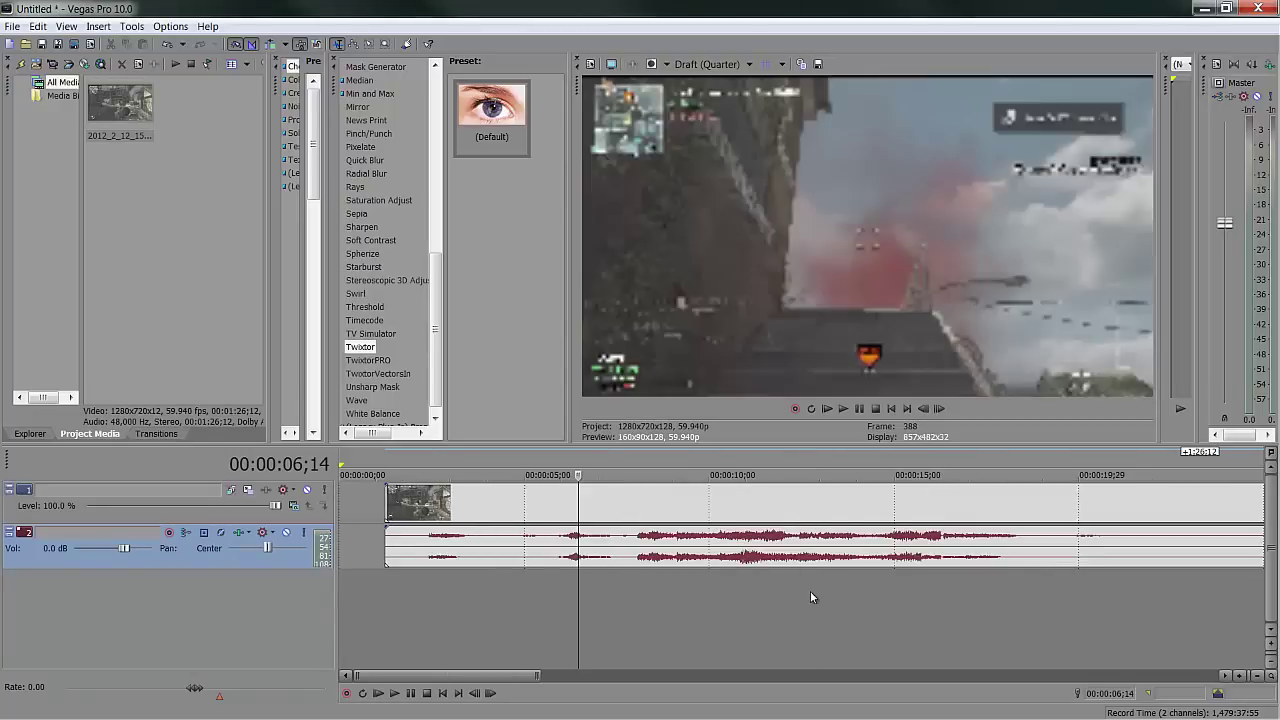
{"action": "left_click", "coordinate": [761, 598]}
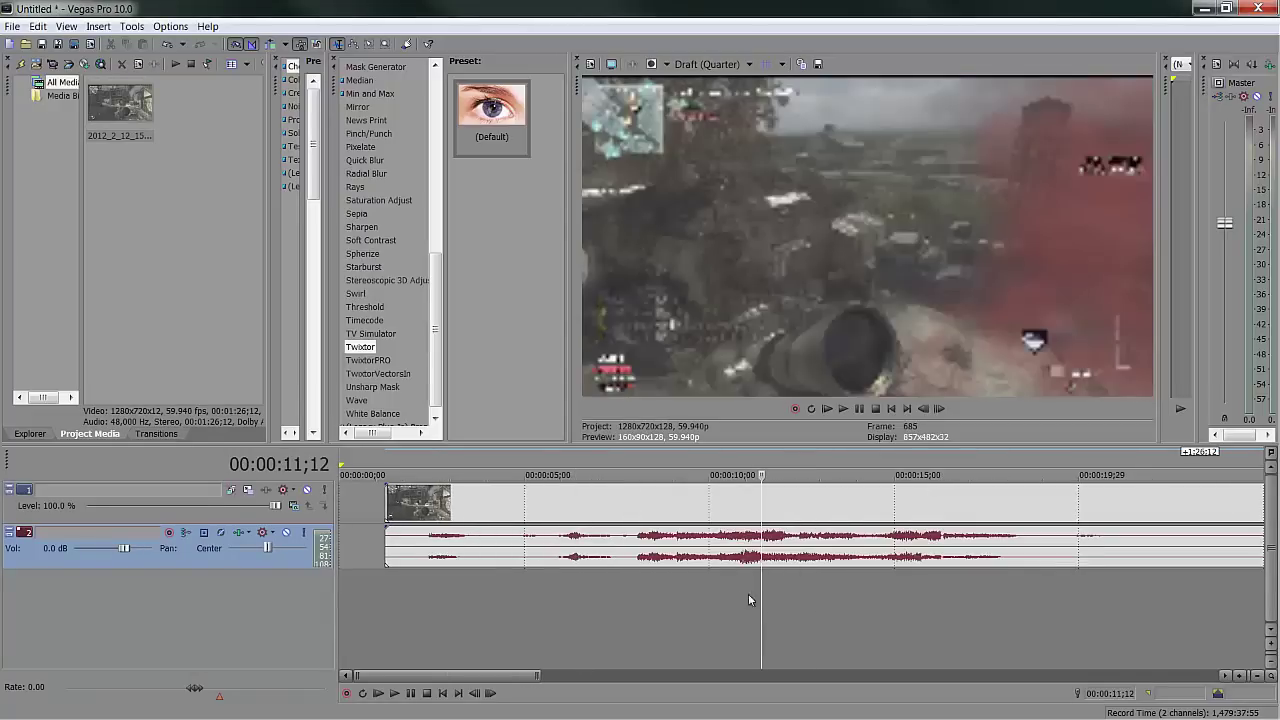
{"action": "left_click", "coordinate": [694, 66]}
{"action": "mouse_move", "coordinate": [702, 81]}
{"action": "left_click", "coordinate": [779, 98]}
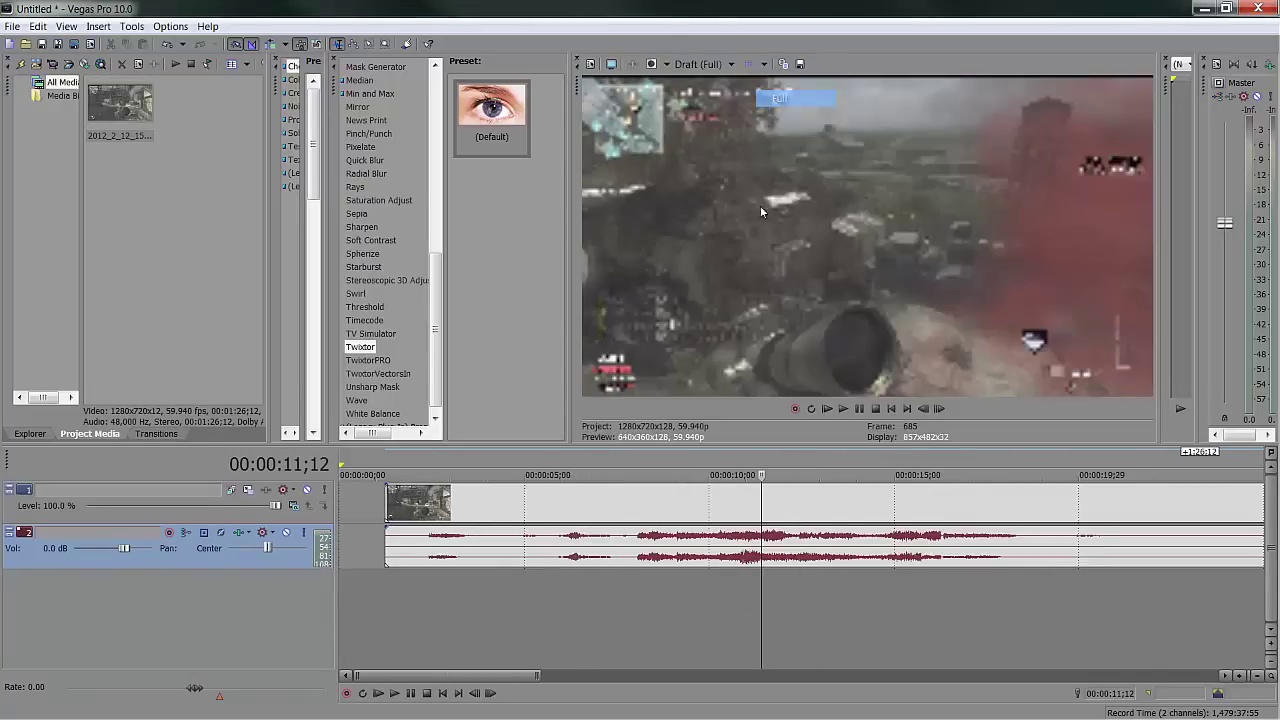
{"action": "left_click", "coordinate": [586, 566]}
{"action": "left_click", "coordinate": [506, 620]}
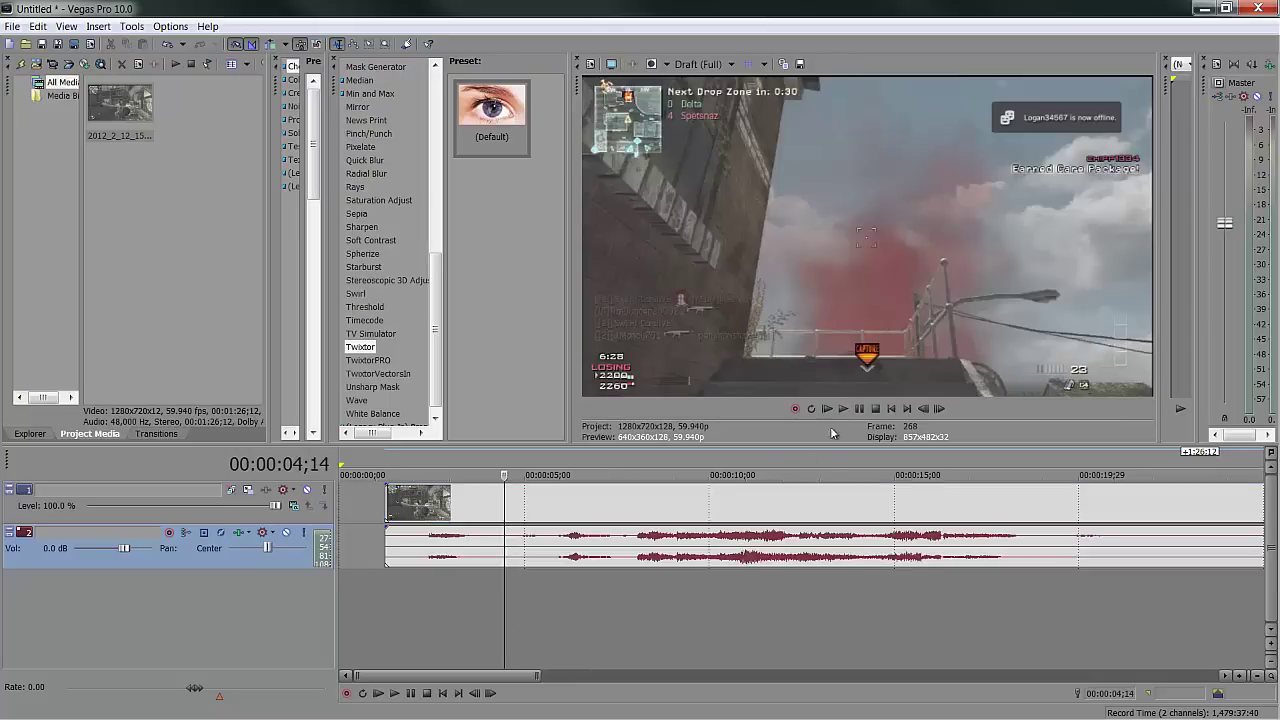
Step: Switch to the browser and play part of the "Cloak And Dagger" montage on the YouTube channel page, pausing it after the sample
{"action": "left_click", "coordinate": [1202, 10]}
{"action": "key", "text": "alt+Tab"}
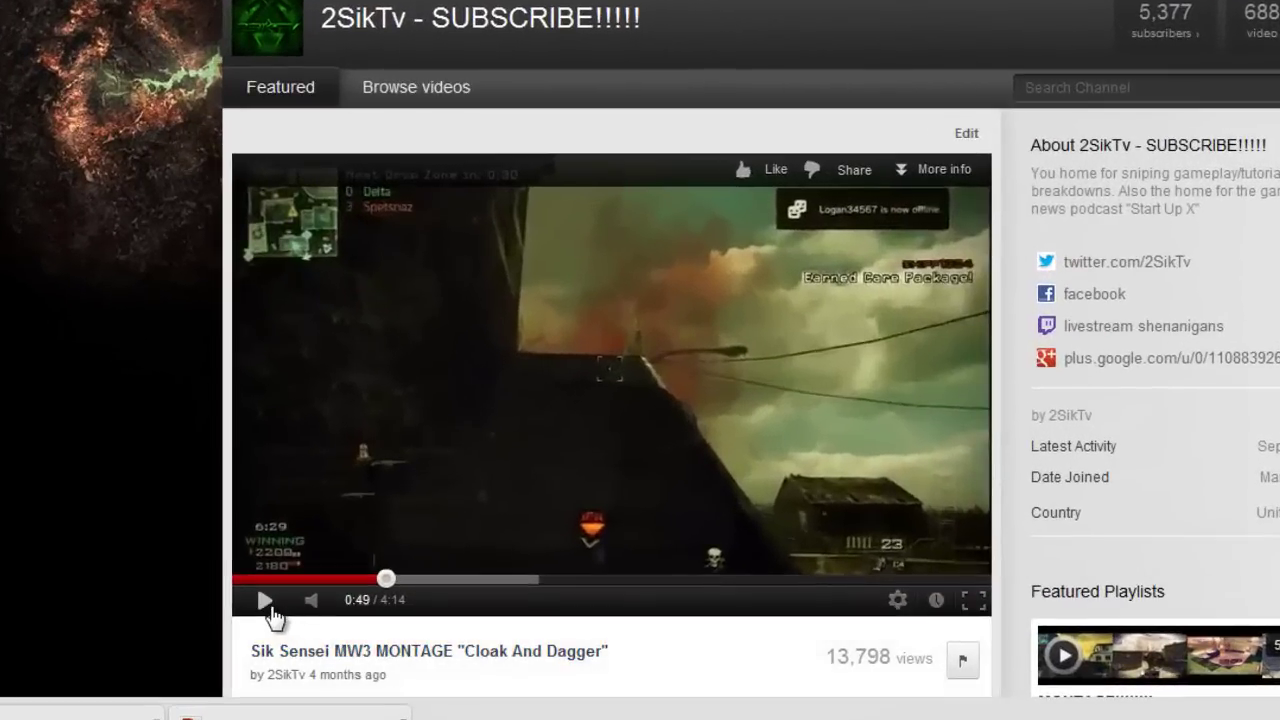
{"action": "left_click", "coordinate": [266, 602]}
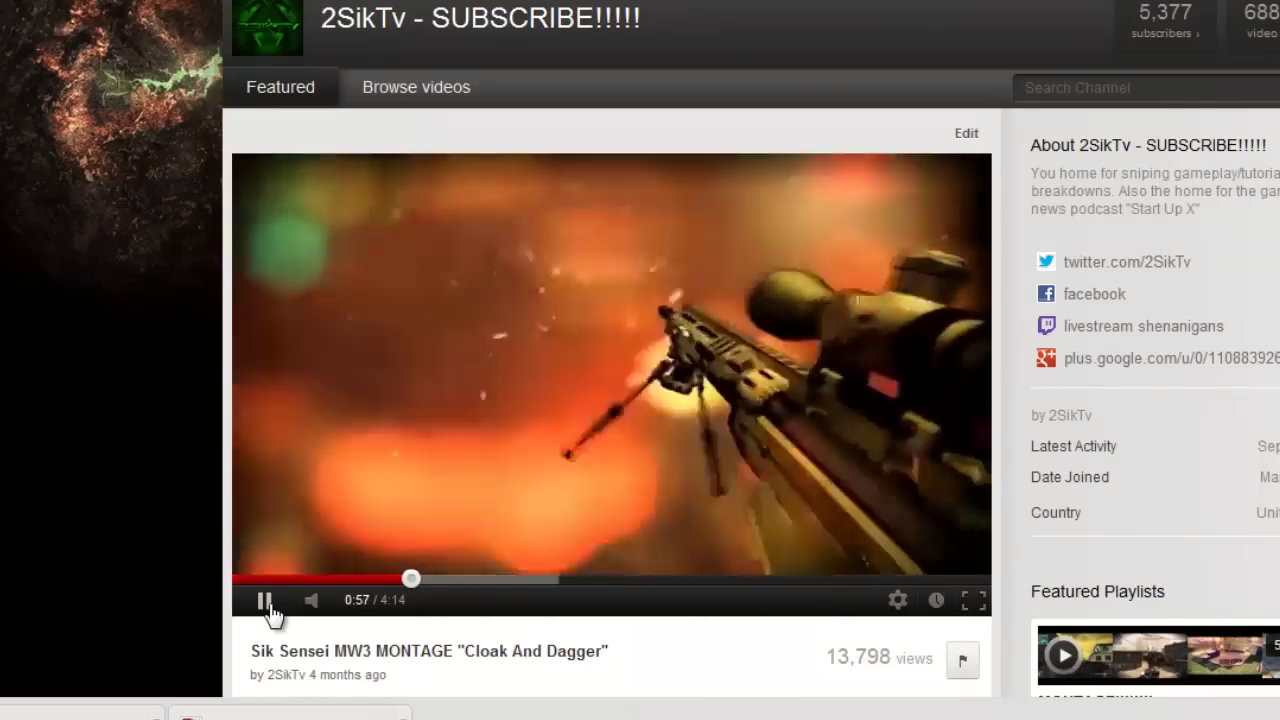
{"action": "left_click", "coordinate": [269, 606]}
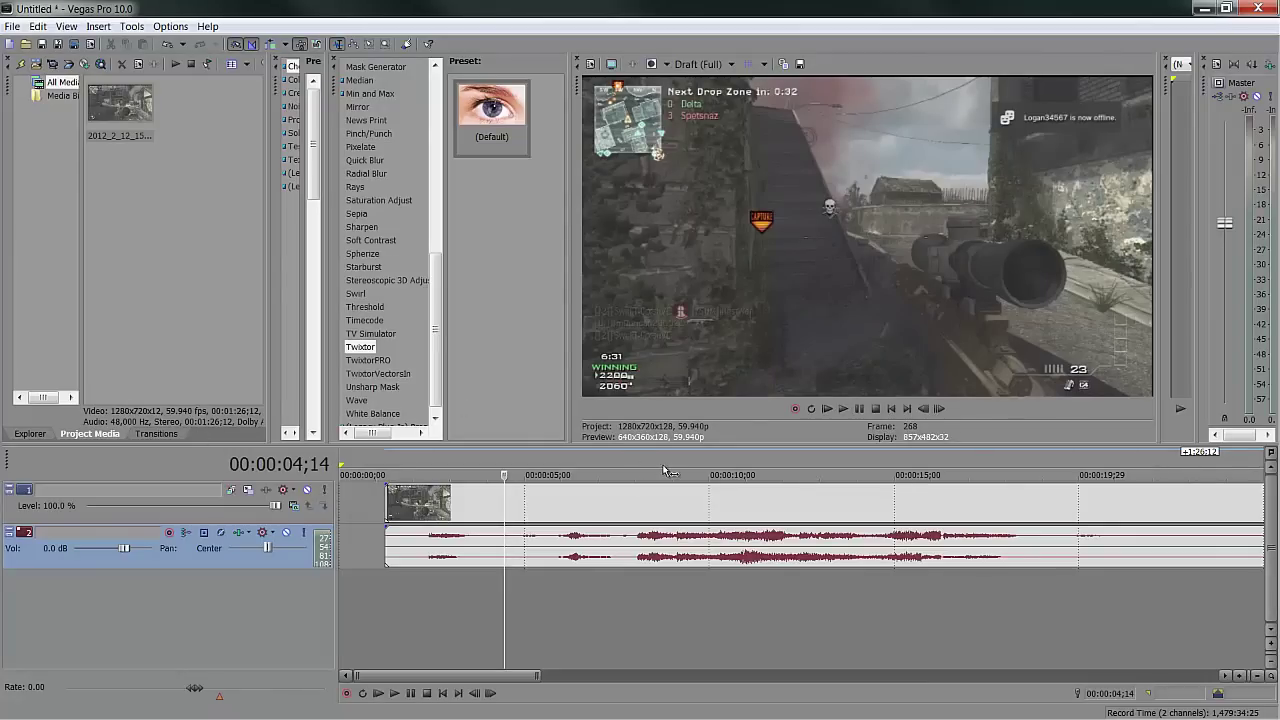
Step: Look through the opening seconds of the clip and leave the playhead at 00:00:05;27 on the staircase shot
{"action": "scroll", "coordinate": [589, 610], "scroll_direction": "down", "scroll_amount": 2}
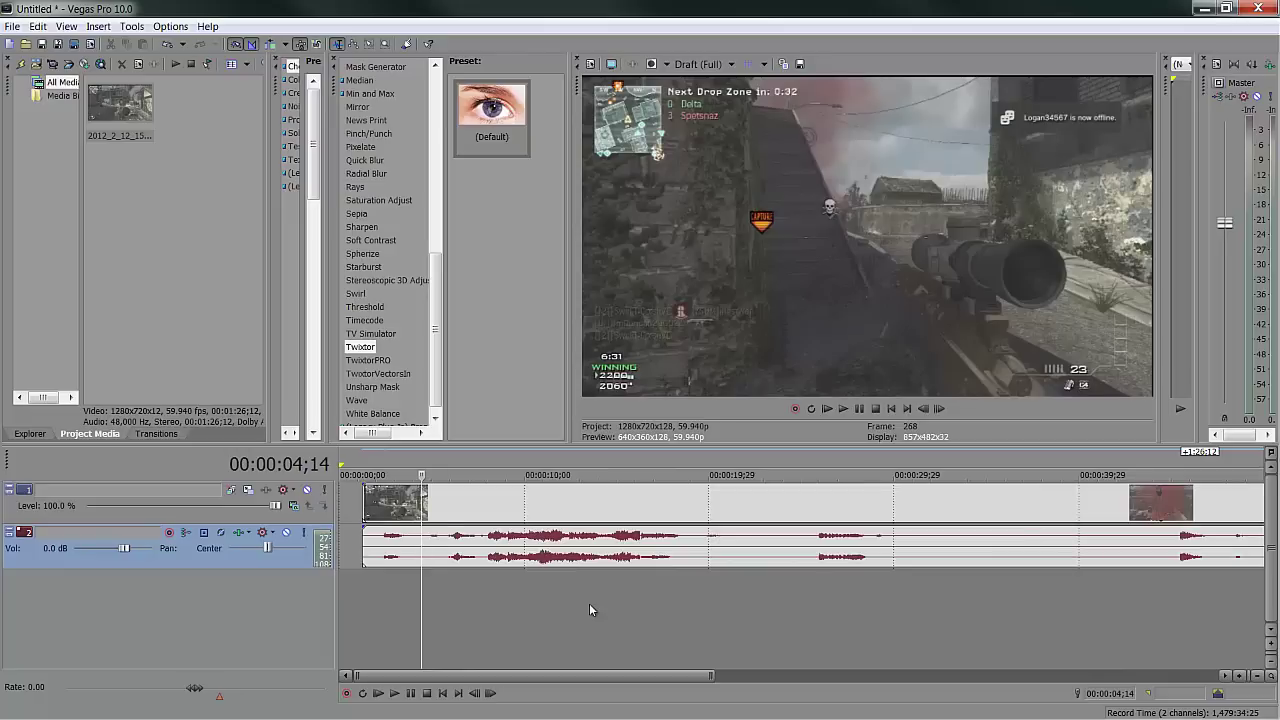
{"action": "left_click", "coordinate": [469, 618]}
{"action": "left_click", "coordinate": [492, 614]}
{"action": "left_click", "coordinate": [464, 613]}
{"action": "left_click", "coordinate": [448, 614]}
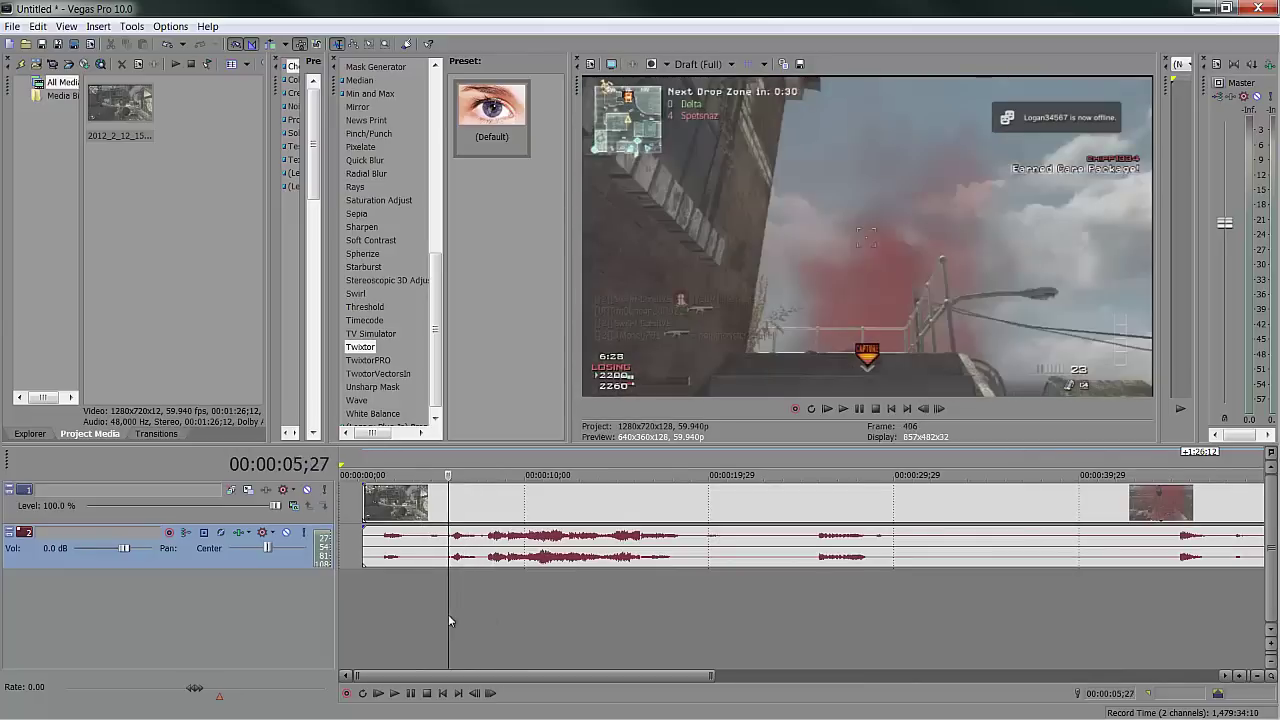
{"action": "scroll", "coordinate": [540, 600], "scroll_direction": "down", "scroll_amount": 1}
{"action": "scroll", "coordinate": [540, 600], "scroll_direction": "down", "scroll_amount": 1}
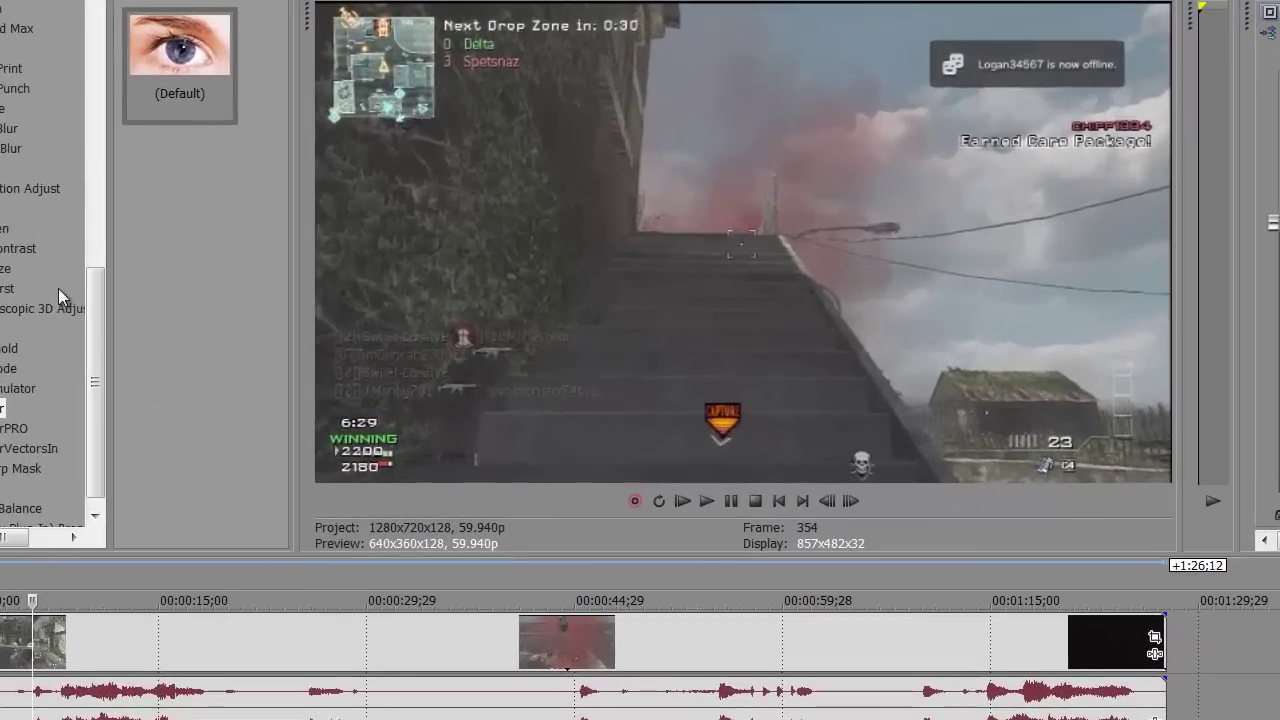
Step: Apply the Color Curves preset "mw3 super sexy" to the video clip on the timeline
{"action": "left_click_drag", "start_coordinate": [436, 267], "coordinate": [444, 257]}
{"action": "left_click_drag", "start_coordinate": [108, 272], "coordinate": [112, 62]}
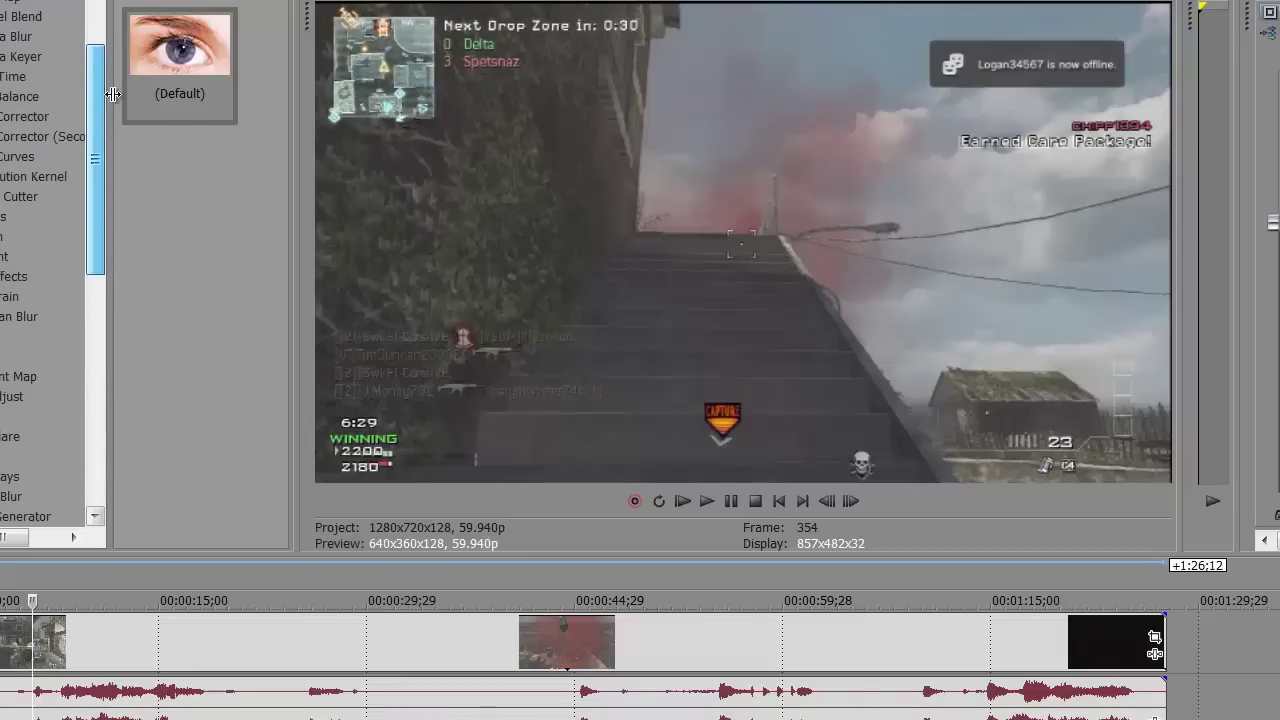
{"action": "left_click", "coordinate": [22, 157]}
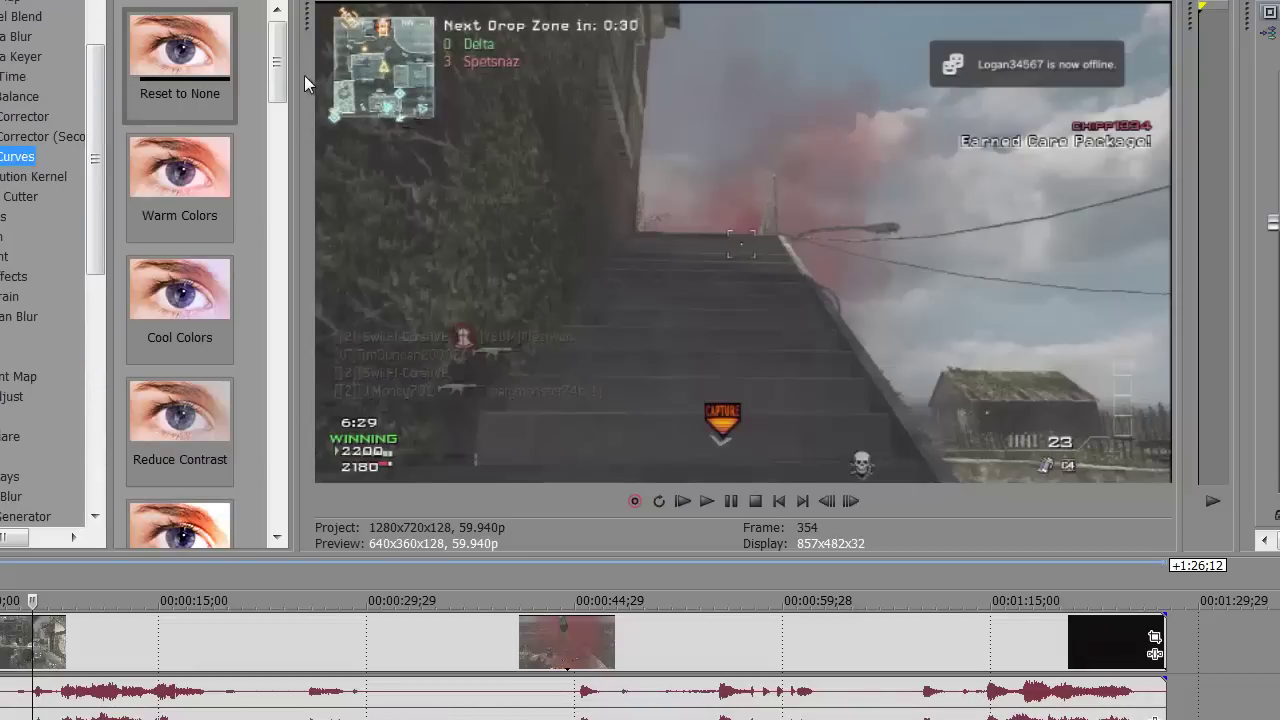
{"action": "left_click_drag", "start_coordinate": [277, 80], "coordinate": [279, 434]}
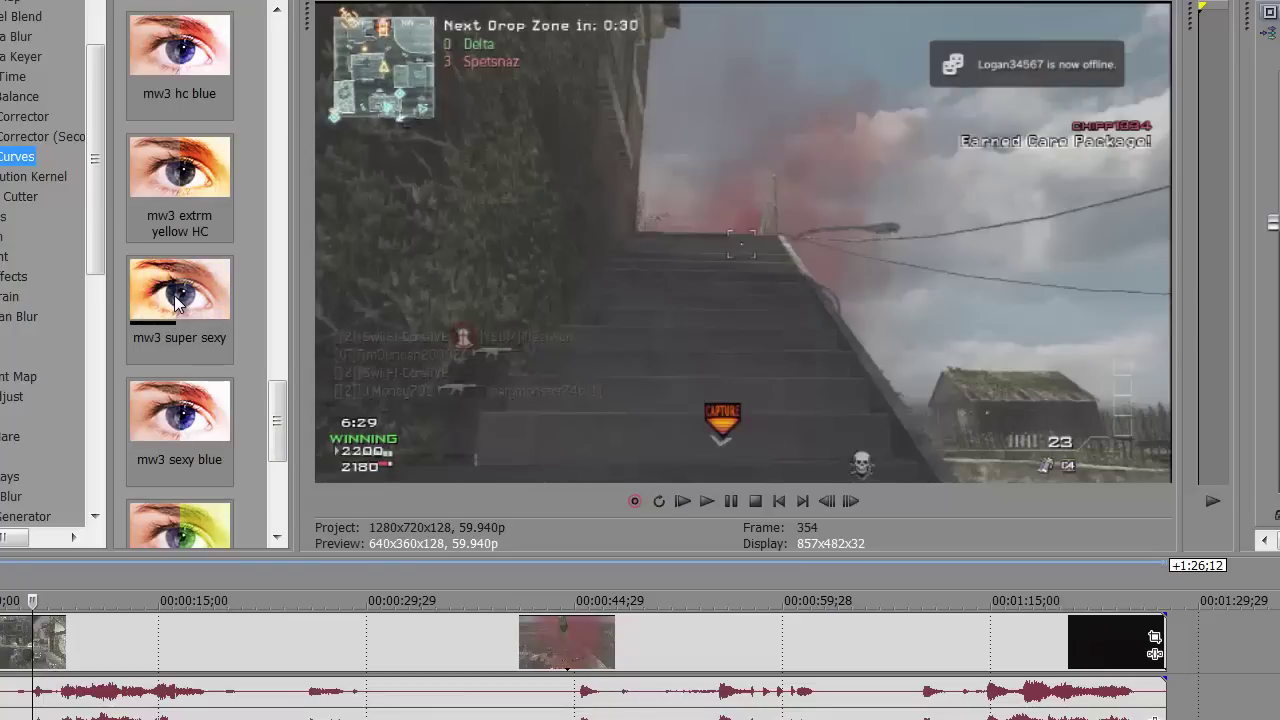
{"action": "left_click_drag", "start_coordinate": [176, 302], "coordinate": [358, 662]}
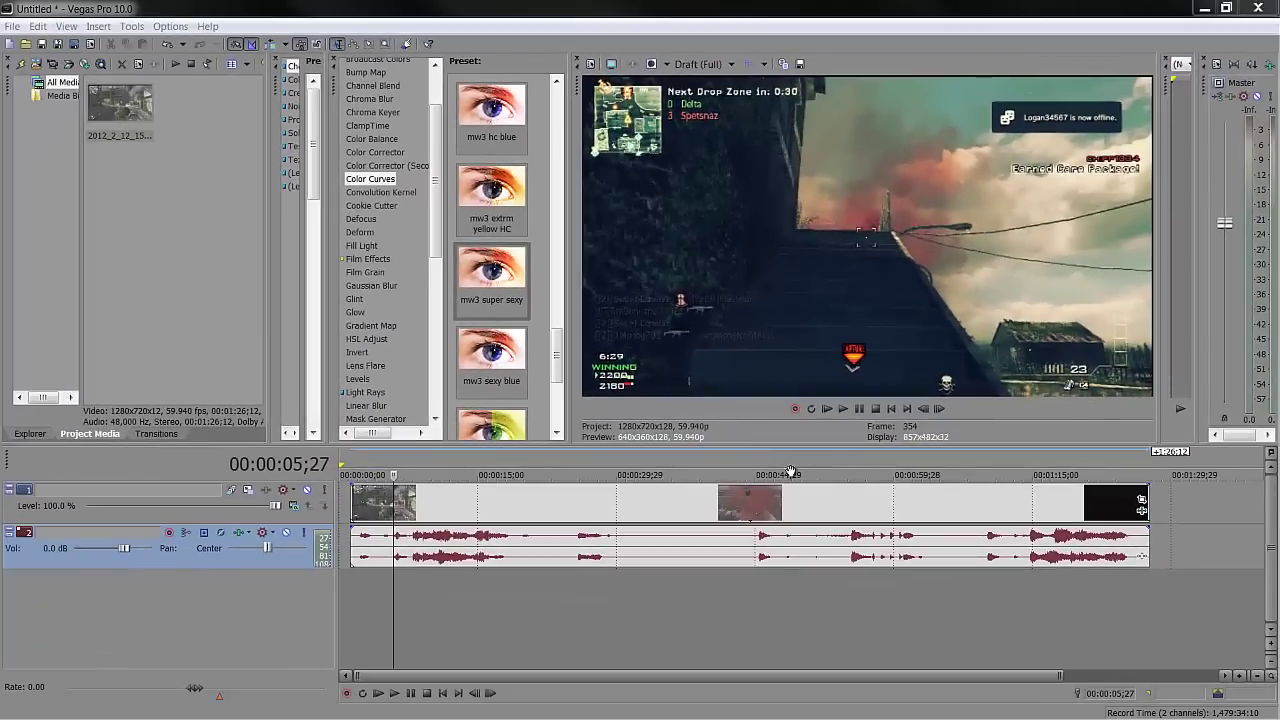
Step: Review the color-graded look of the clip at several points along its length
{"action": "left_click", "coordinate": [733, 500]}
{"action": "left_click", "coordinate": [693, 508]}
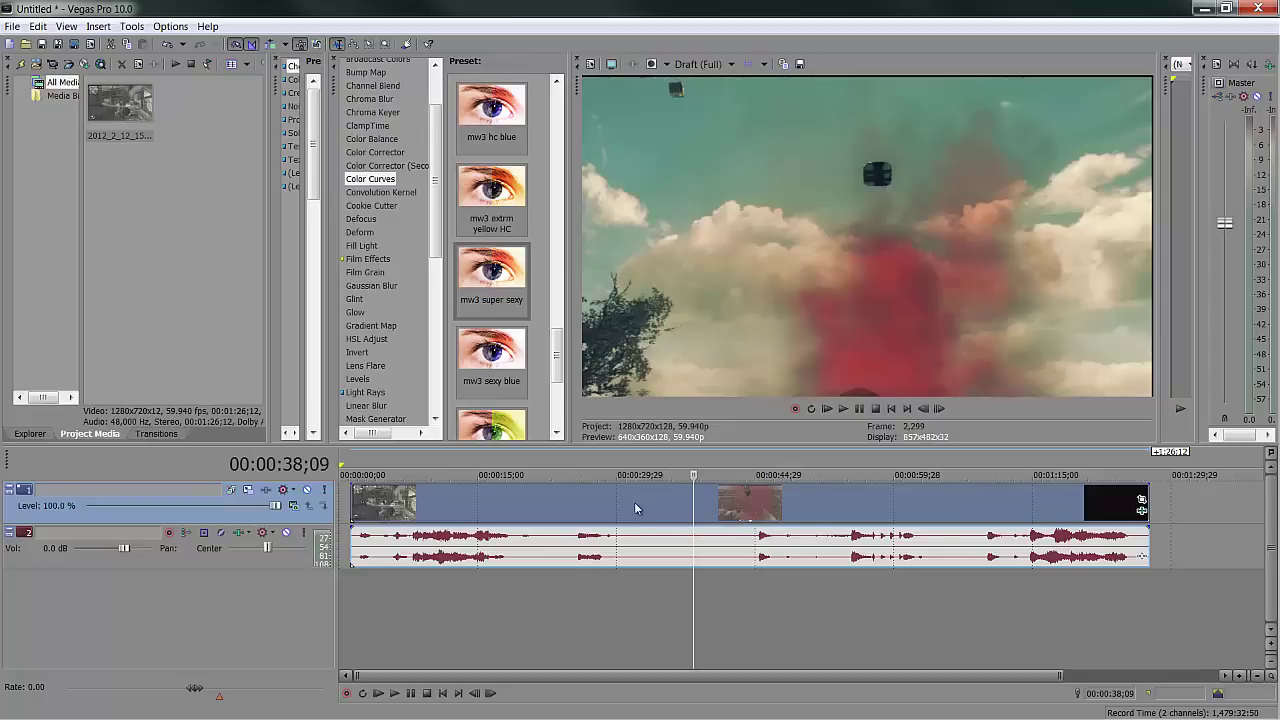
{"action": "left_click", "coordinate": [622, 508]}
{"action": "left_click", "coordinate": [551, 505]}
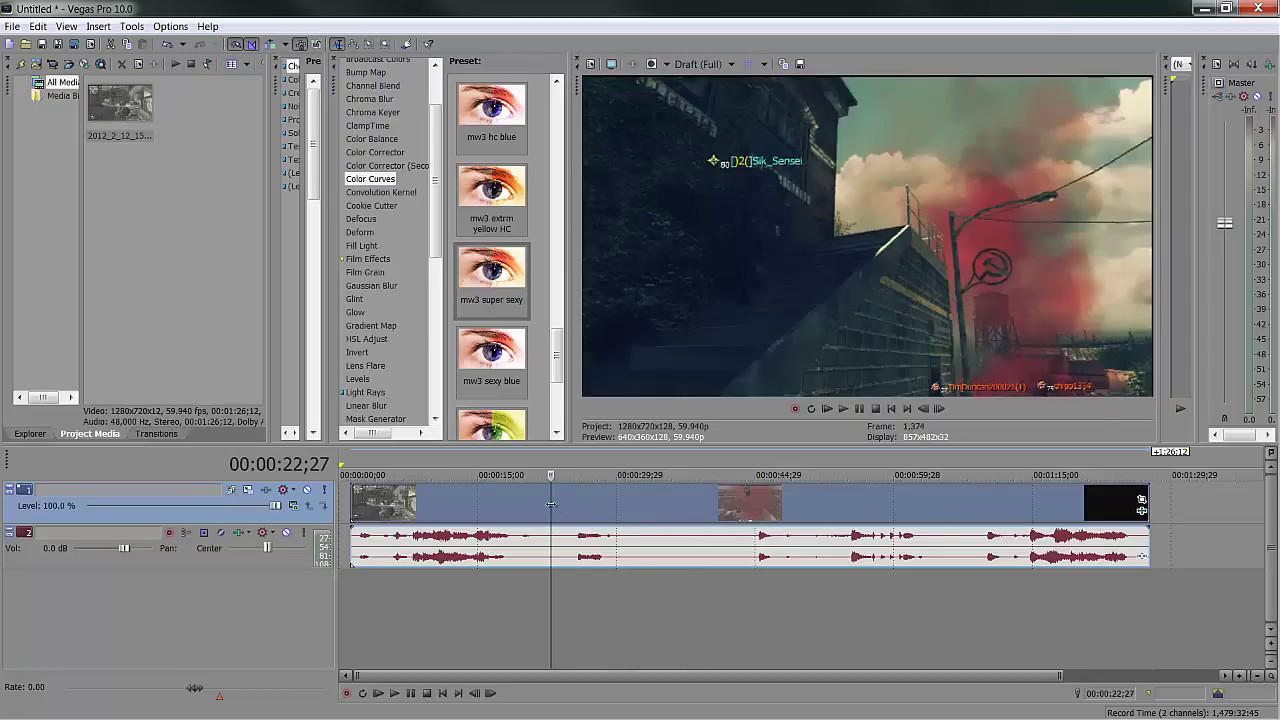
{"action": "left_click", "coordinate": [478, 510]}
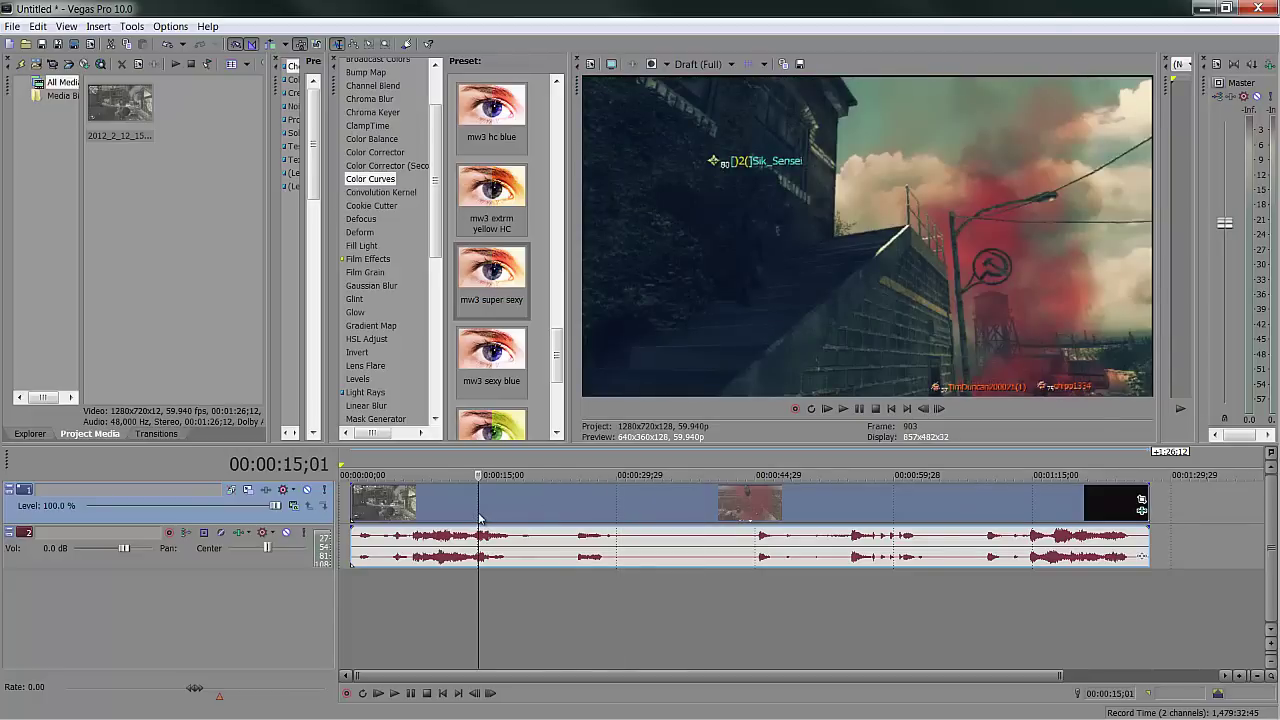
{"action": "left_click", "coordinate": [503, 512]}
{"action": "left_click", "coordinate": [725, 510]}
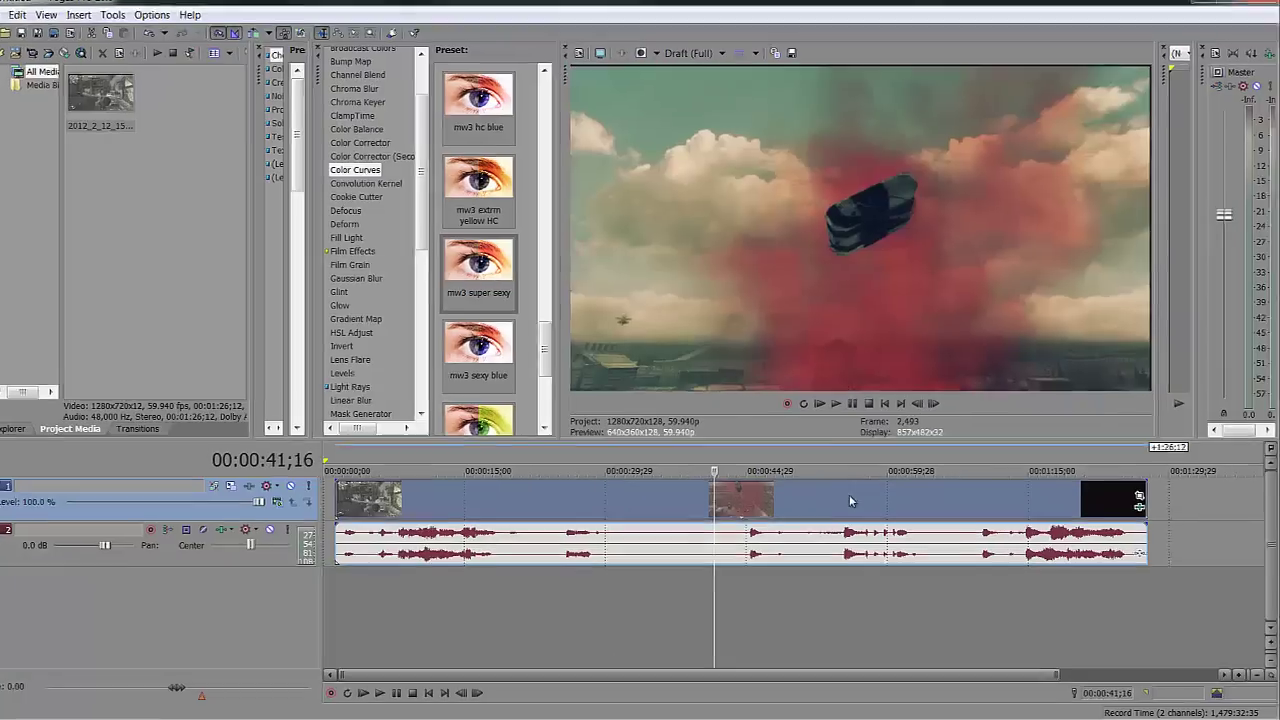
{"action": "left_click", "coordinate": [861, 505]}
{"action": "left_click", "coordinate": [860, 441]}
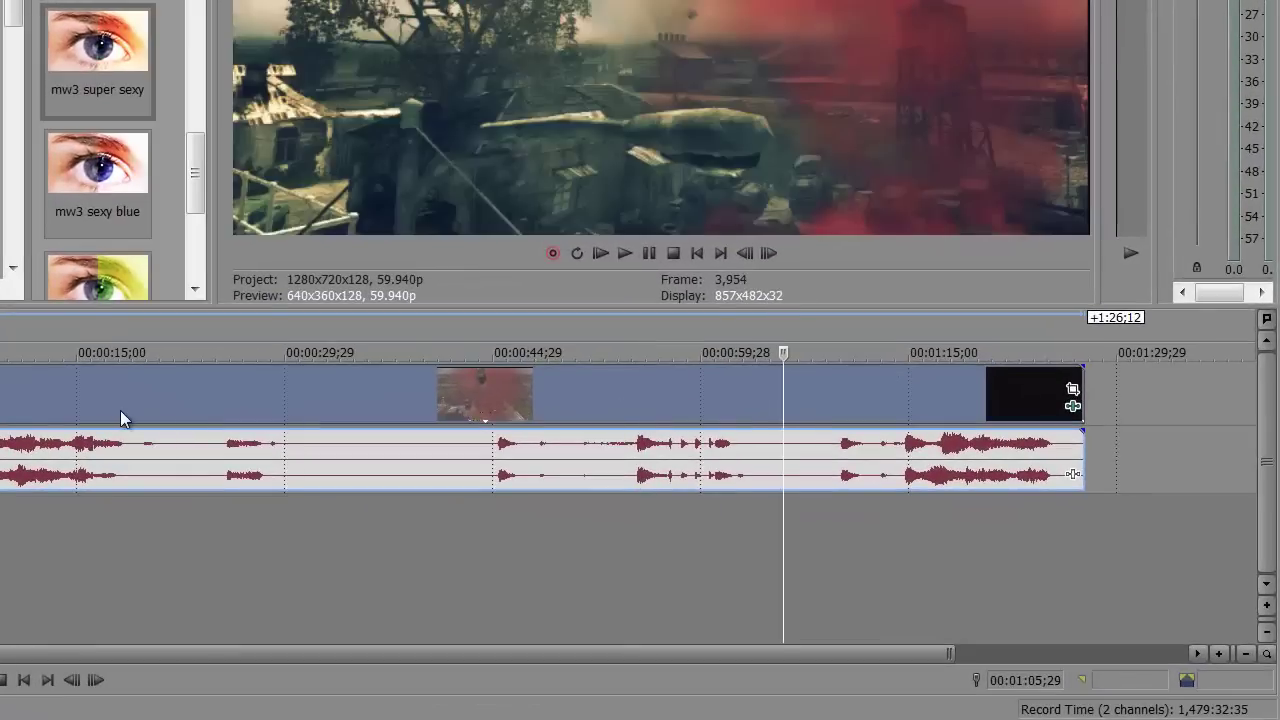
Step: Find the cut point after the kill sequence and split the clip at 00:00:16;23
{"action": "left_click", "coordinate": [299, 464]}
{"action": "left_click", "coordinate": [109, 409]}
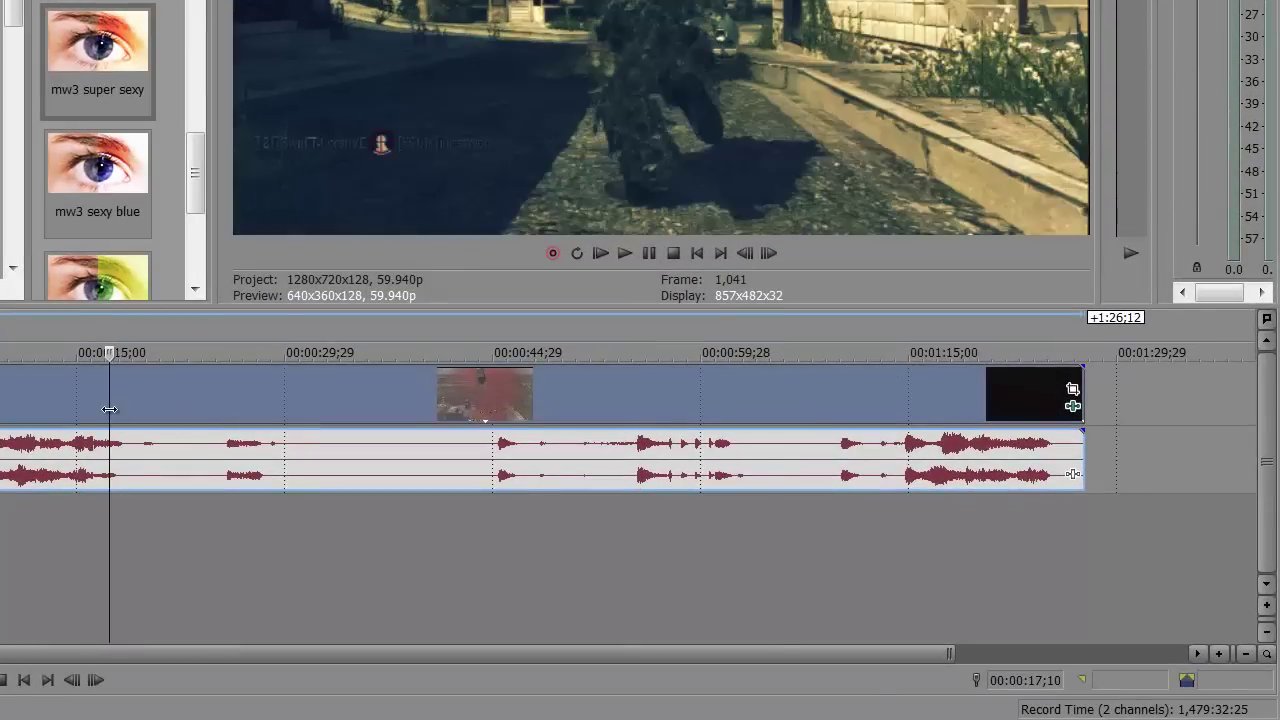
{"action": "left_click", "coordinate": [96, 408]}
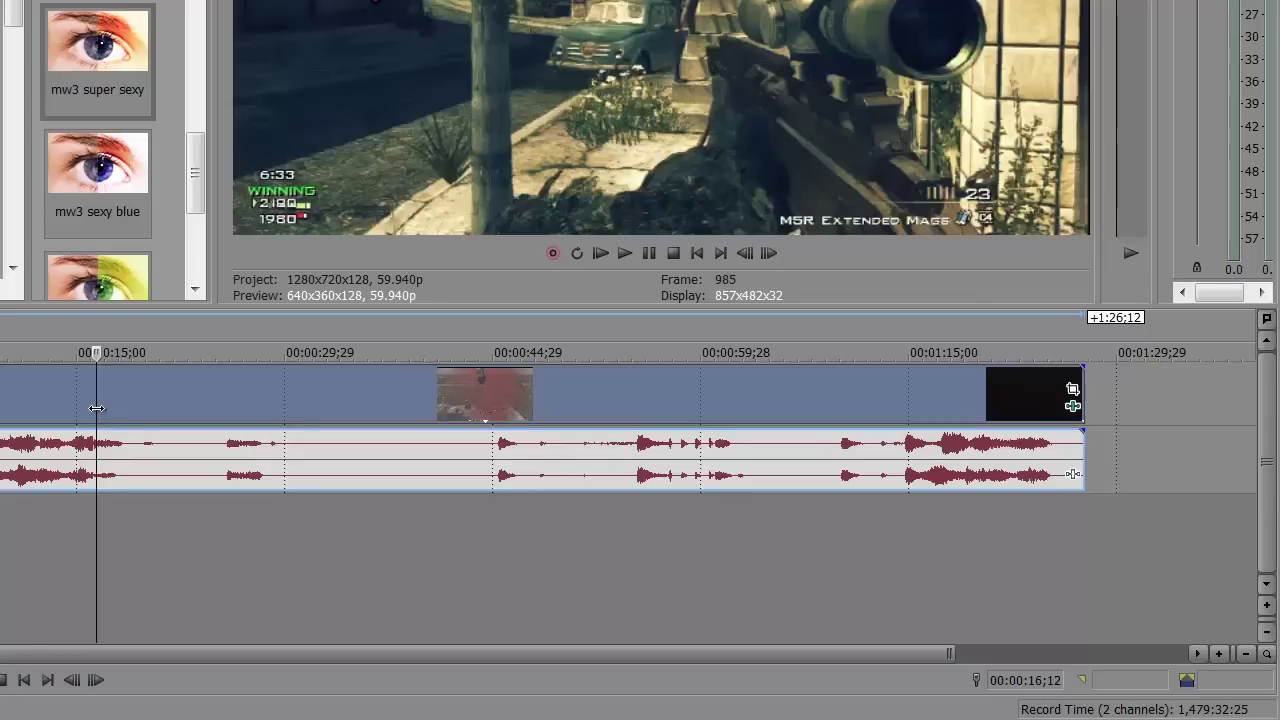
{"action": "left_click", "coordinate": [81, 415]}
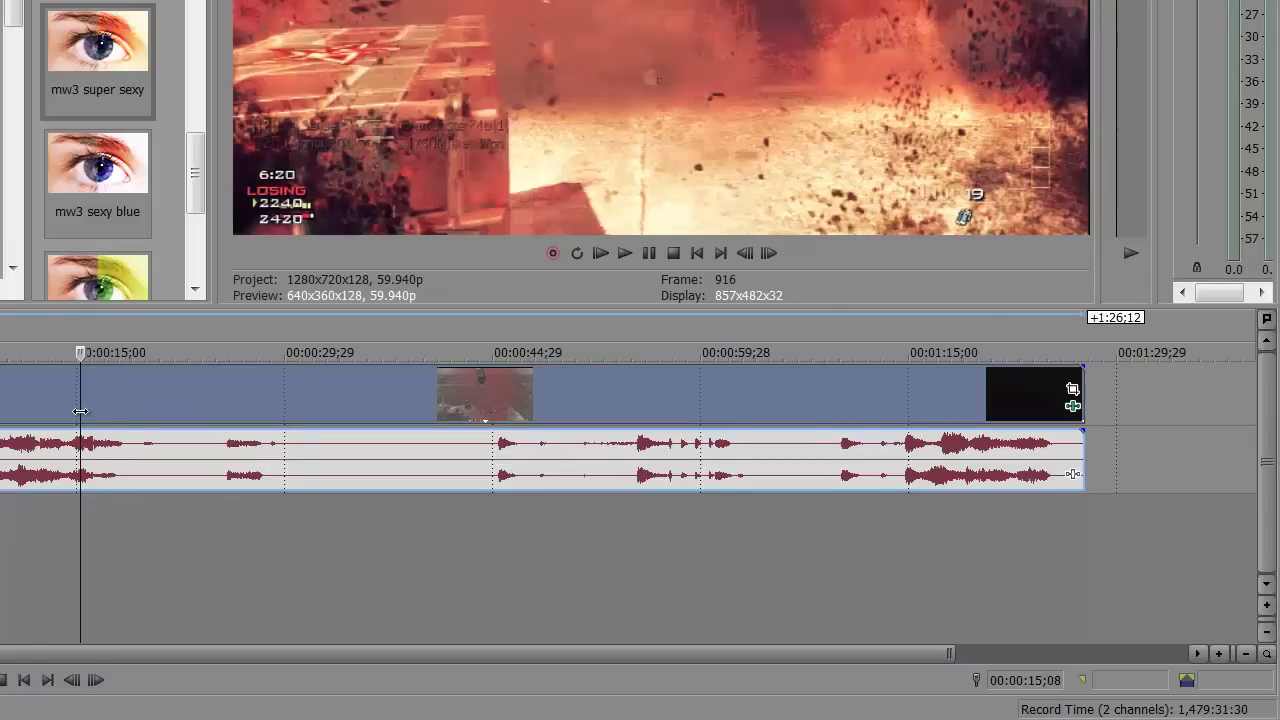
{"action": "left_click", "coordinate": [70, 411]}
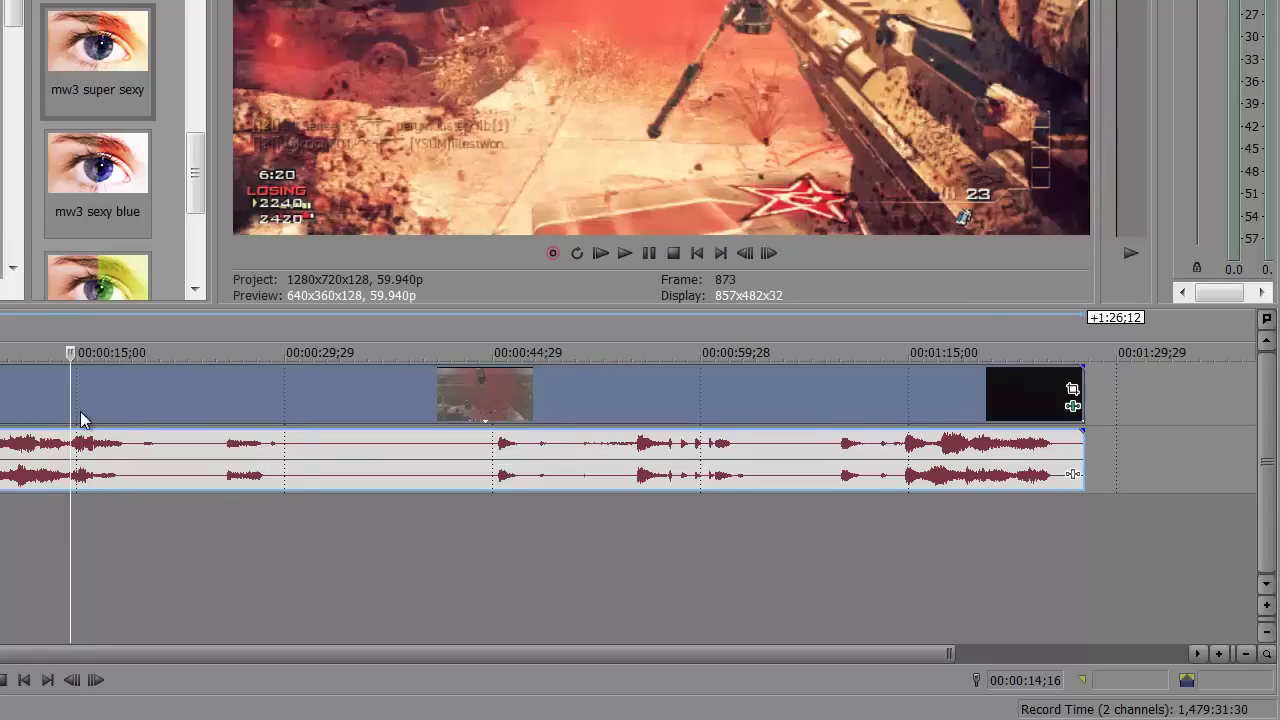
{"action": "left_click", "coordinate": [80, 411]}
{"action": "left_click", "coordinate": [93, 411]}
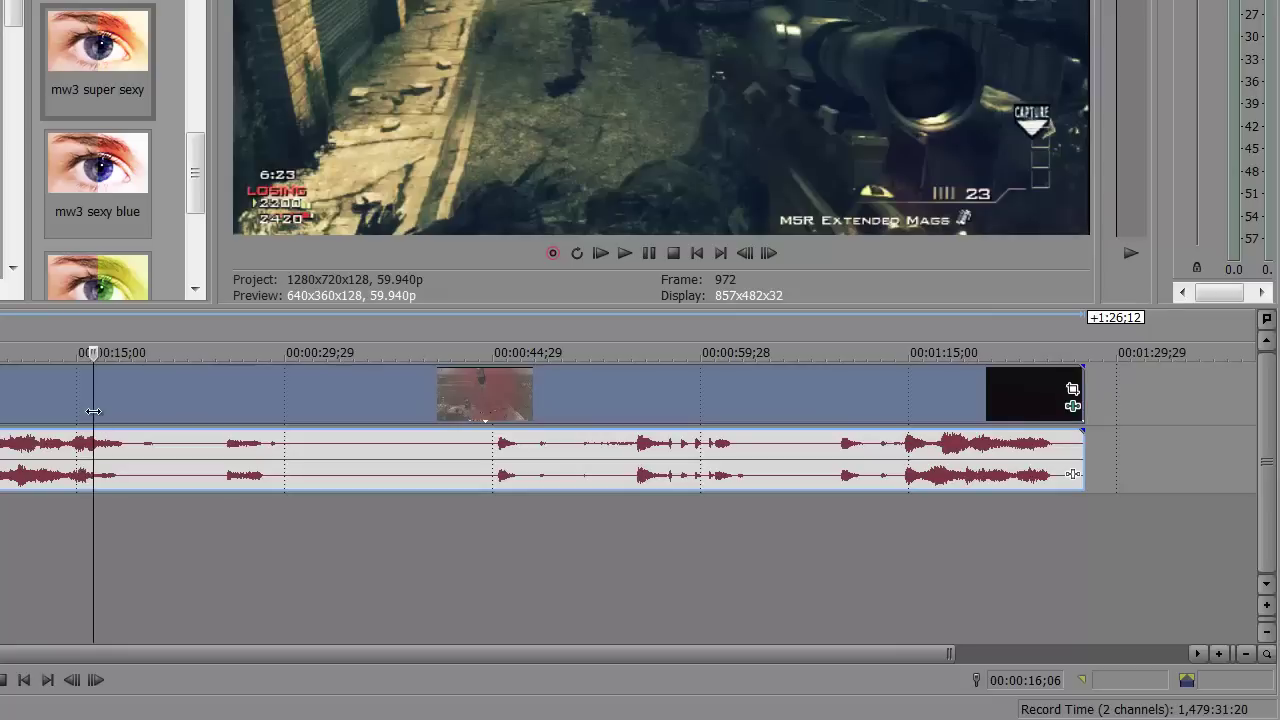
{"action": "left_click", "coordinate": [120, 406]}
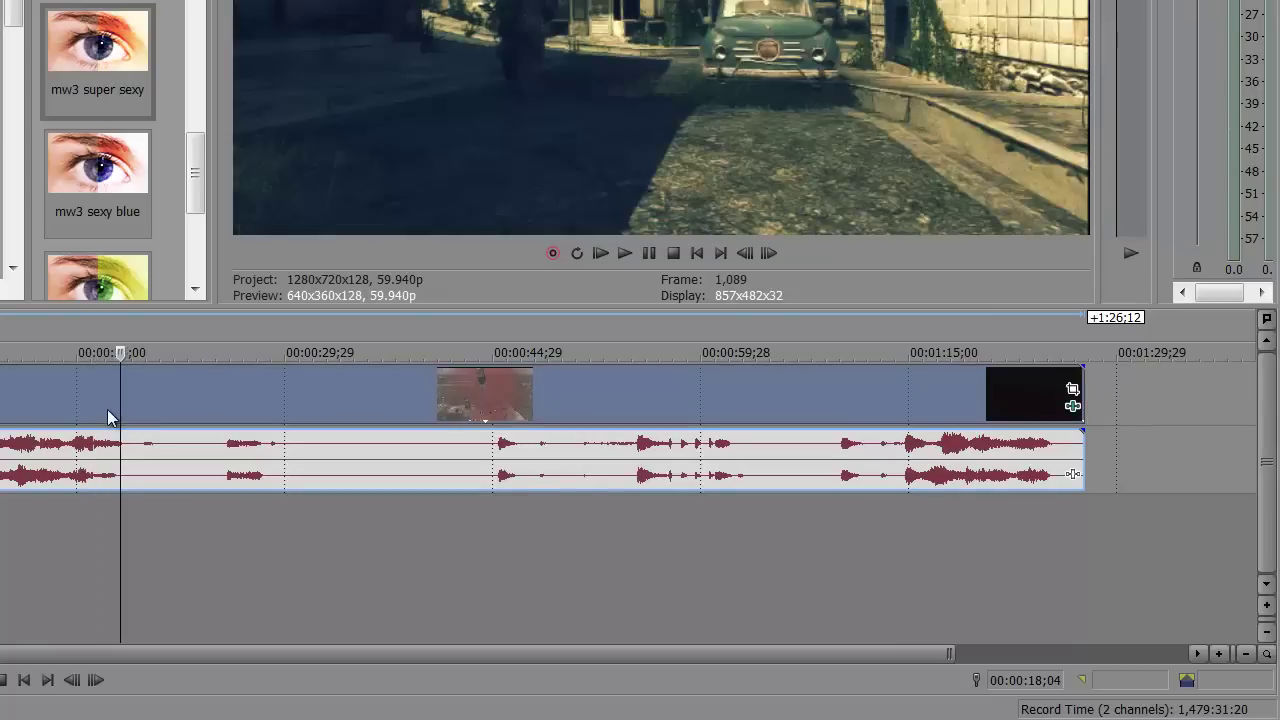
{"action": "left_click", "coordinate": [107, 409]}
{"action": "left_click", "coordinate": [96, 409]}
{"action": "left_click", "coordinate": [109, 409]}
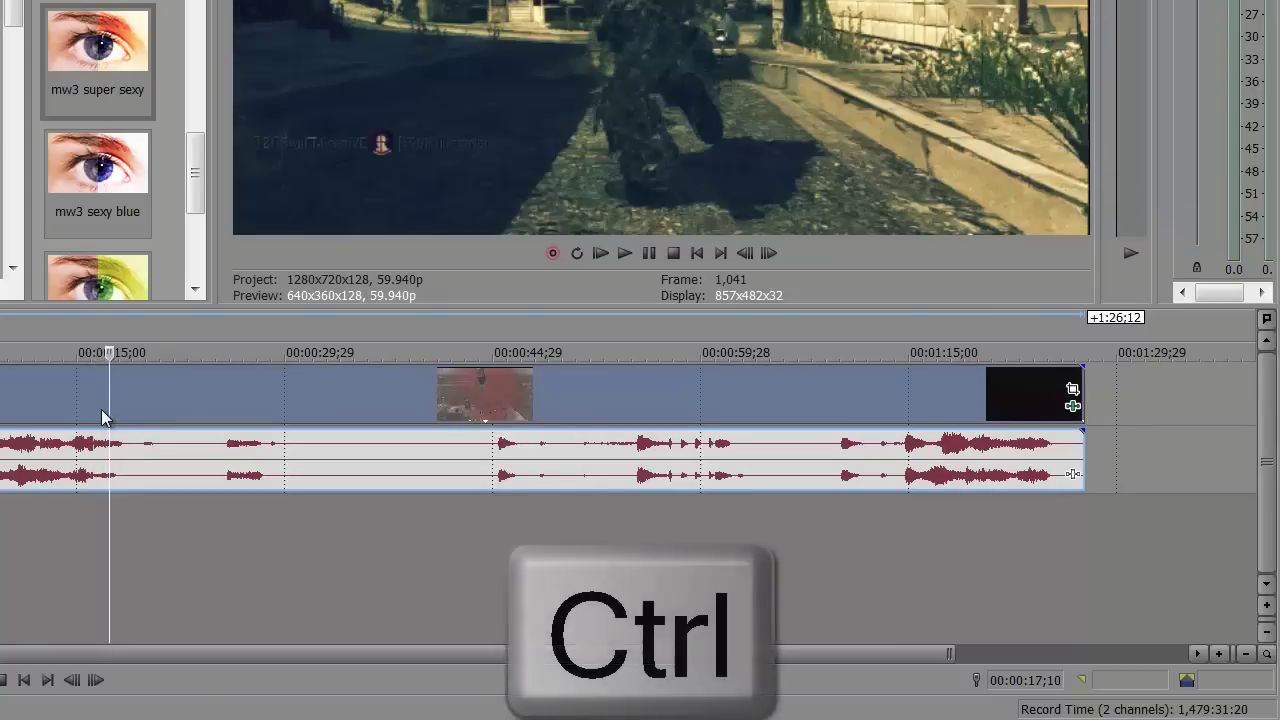
{"action": "left_click", "coordinate": [101, 409]}
{"action": "key", "text": "s"}
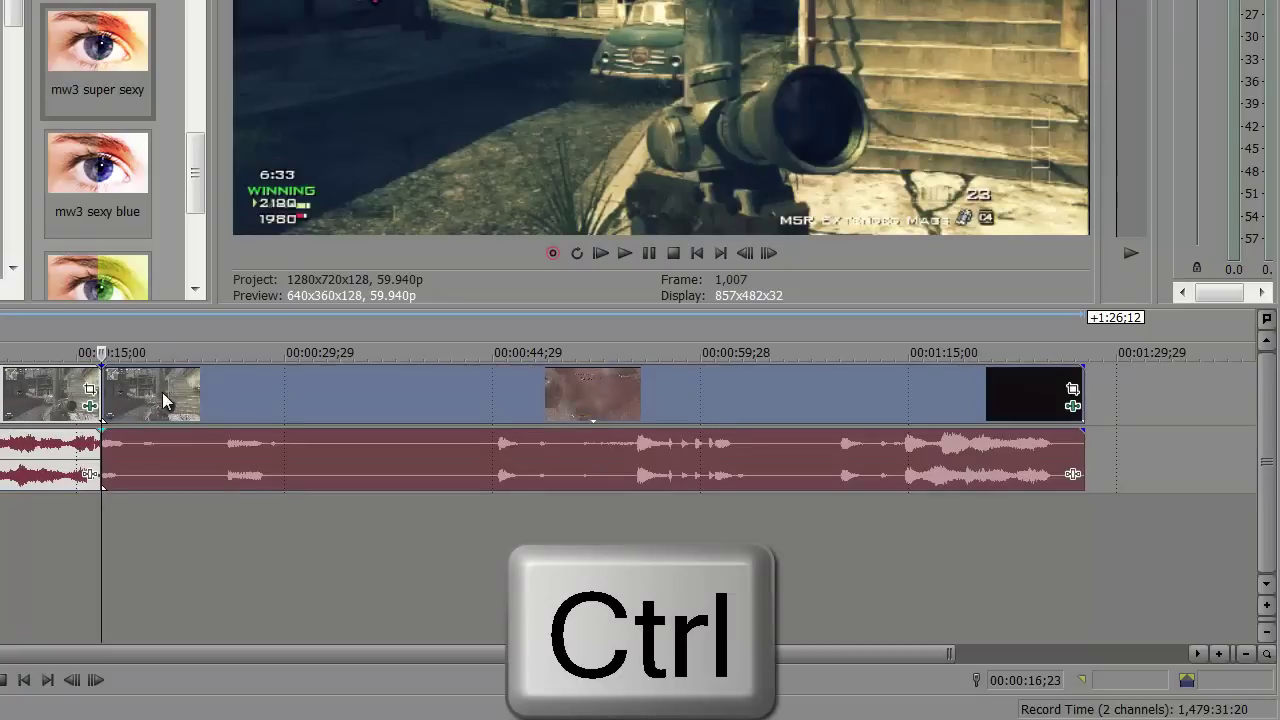
Step: Delete the section after the split and move the remaining clip along the timeline to start shortly after 00:00:15;00
{"action": "right_click", "coordinate": [162, 392]}
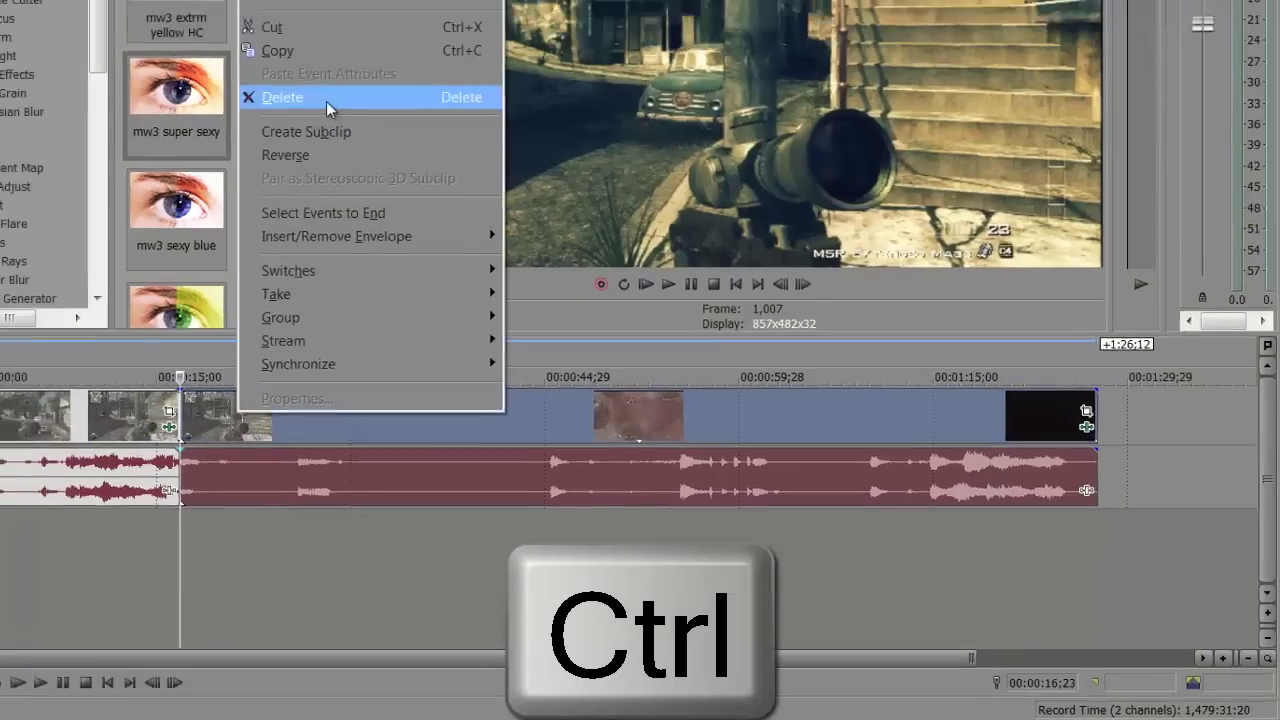
{"action": "left_click", "coordinate": [326, 105]}
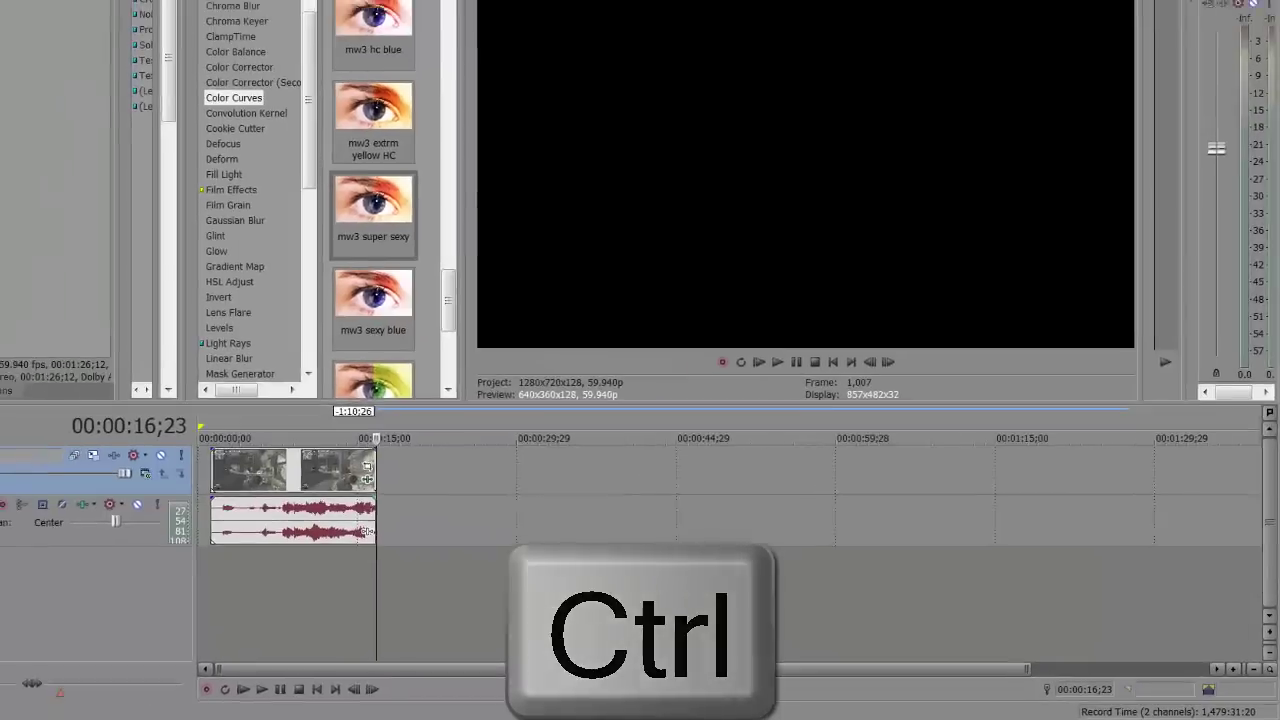
{"action": "left_click", "coordinate": [169, 427]}
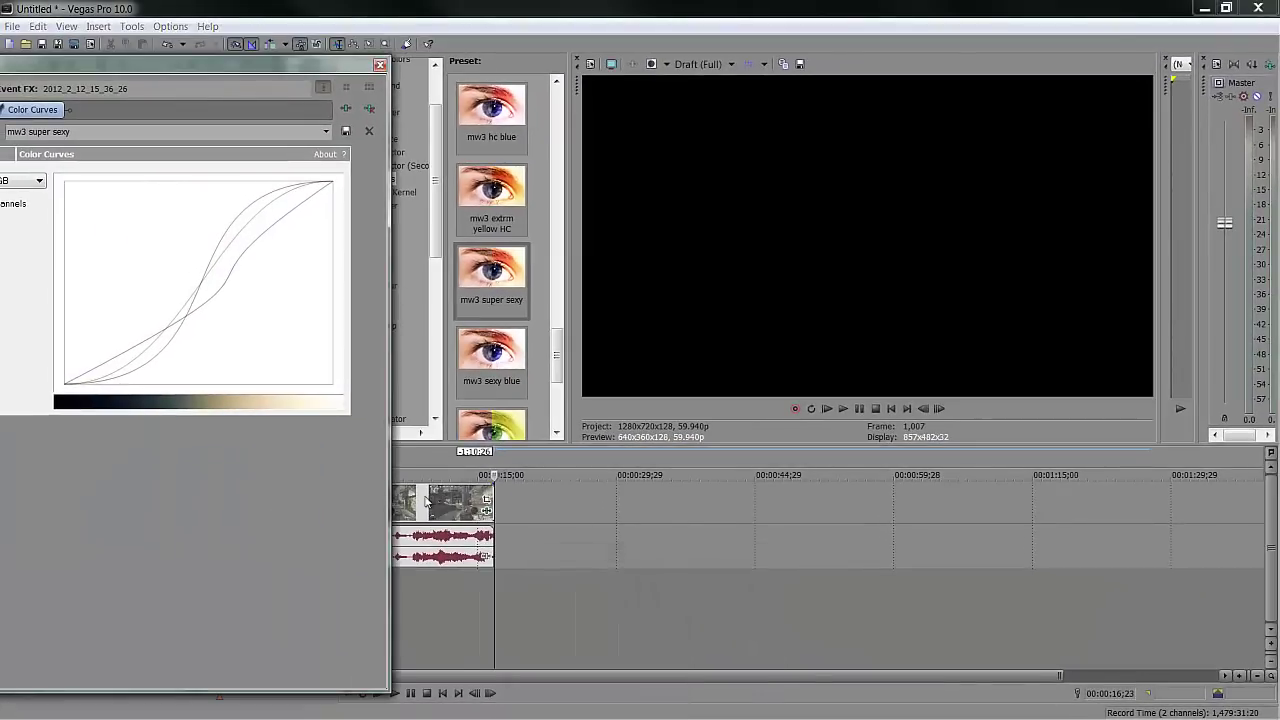
{"action": "left_click_drag", "start_coordinate": [427, 500], "coordinate": [580, 500]}
Step: Examine the clip's Color Curves settings in Video Event FX with the playhead at 00:00:24;27, and close the window
{"action": "left_click_drag", "start_coordinate": [338, 64], "coordinate": [468, 44]}
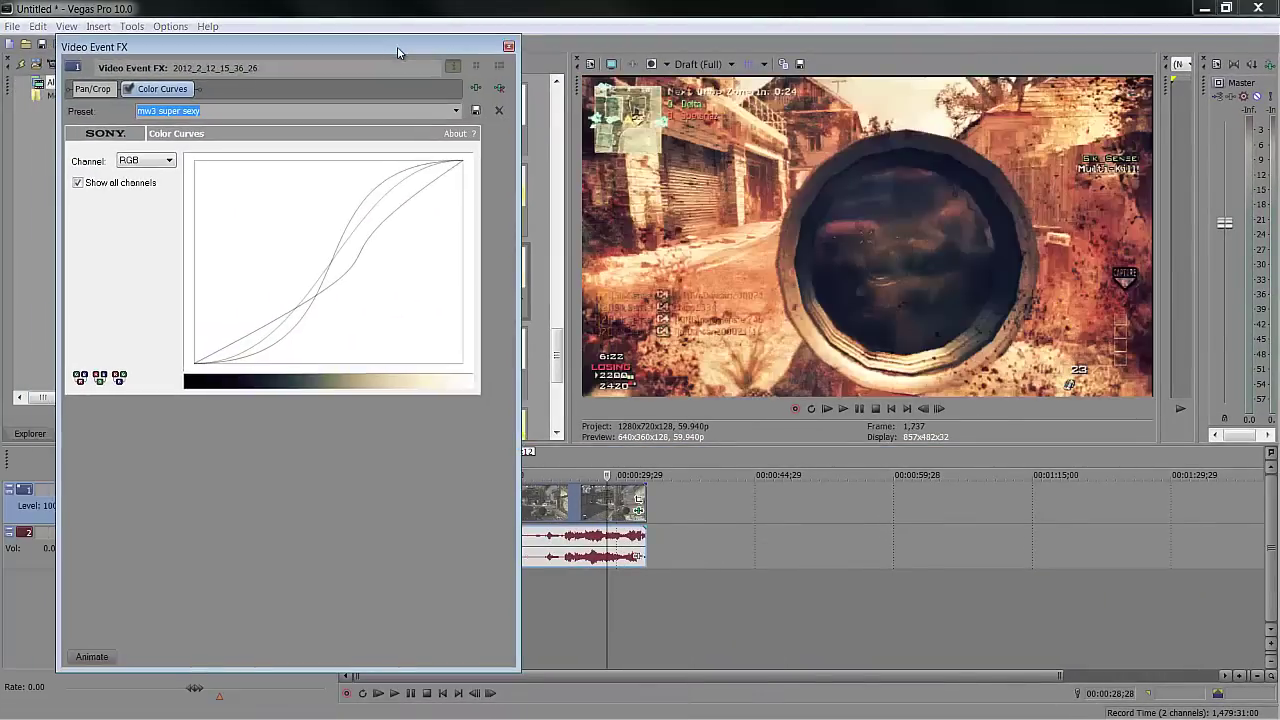
{"action": "left_click", "coordinate": [564, 586]}
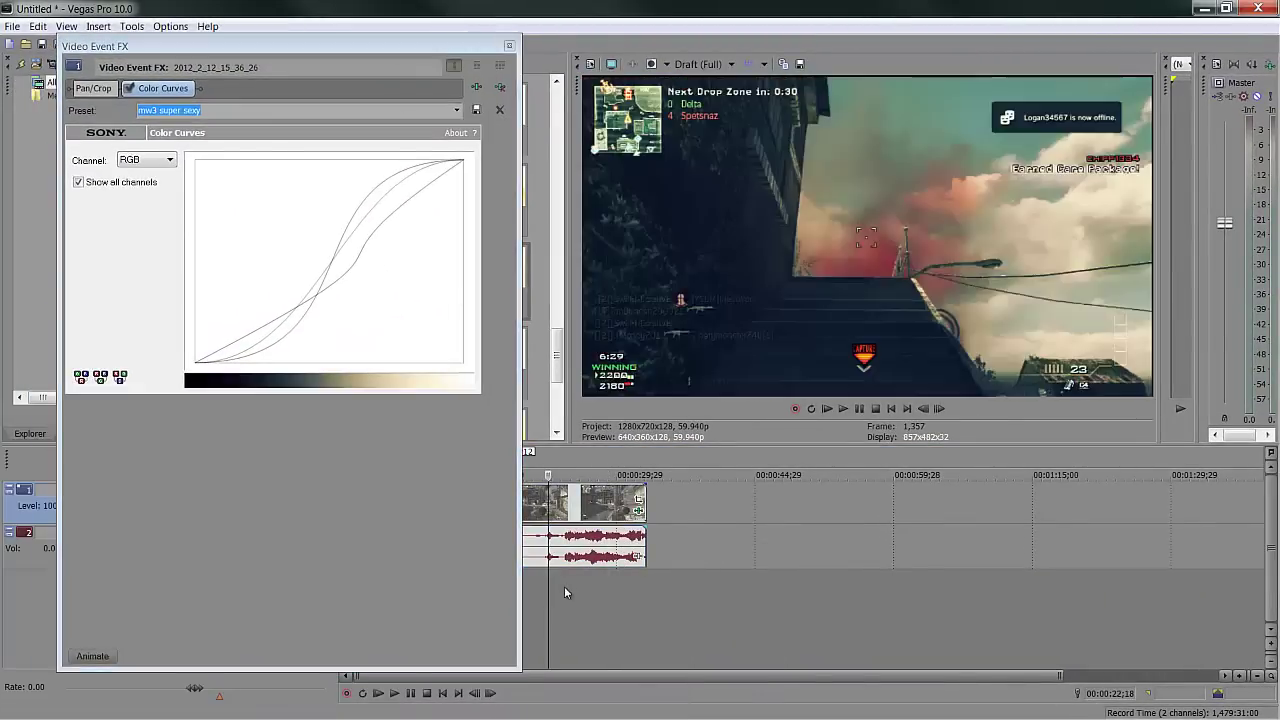
{"action": "left_click", "coordinate": [508, 45]}
Step: Add the Brightness and Contrast effect to the clip using the "mw3" preset
{"action": "scroll", "coordinate": [435, 237], "scroll_direction": "up", "scroll_amount": 2}
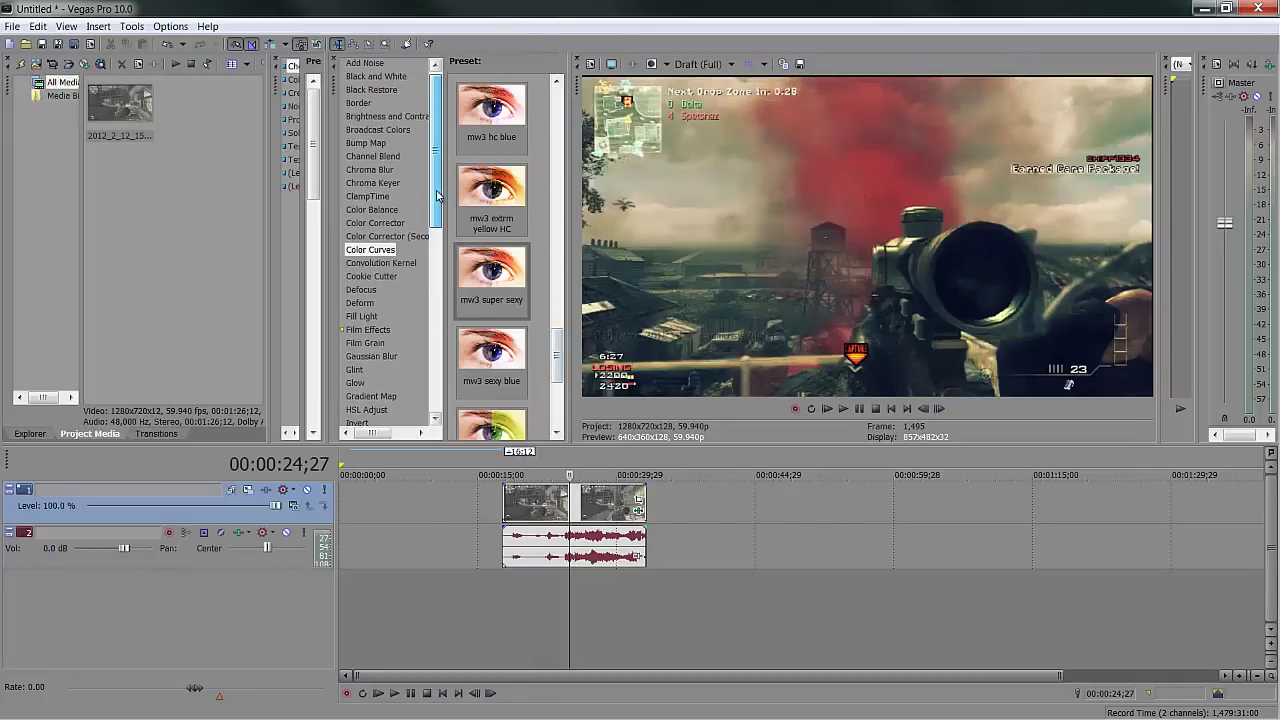
{"action": "left_click", "coordinate": [401, 123]}
{"action": "left_click_drag", "start_coordinate": [555, 148], "coordinate": [551, 336]}
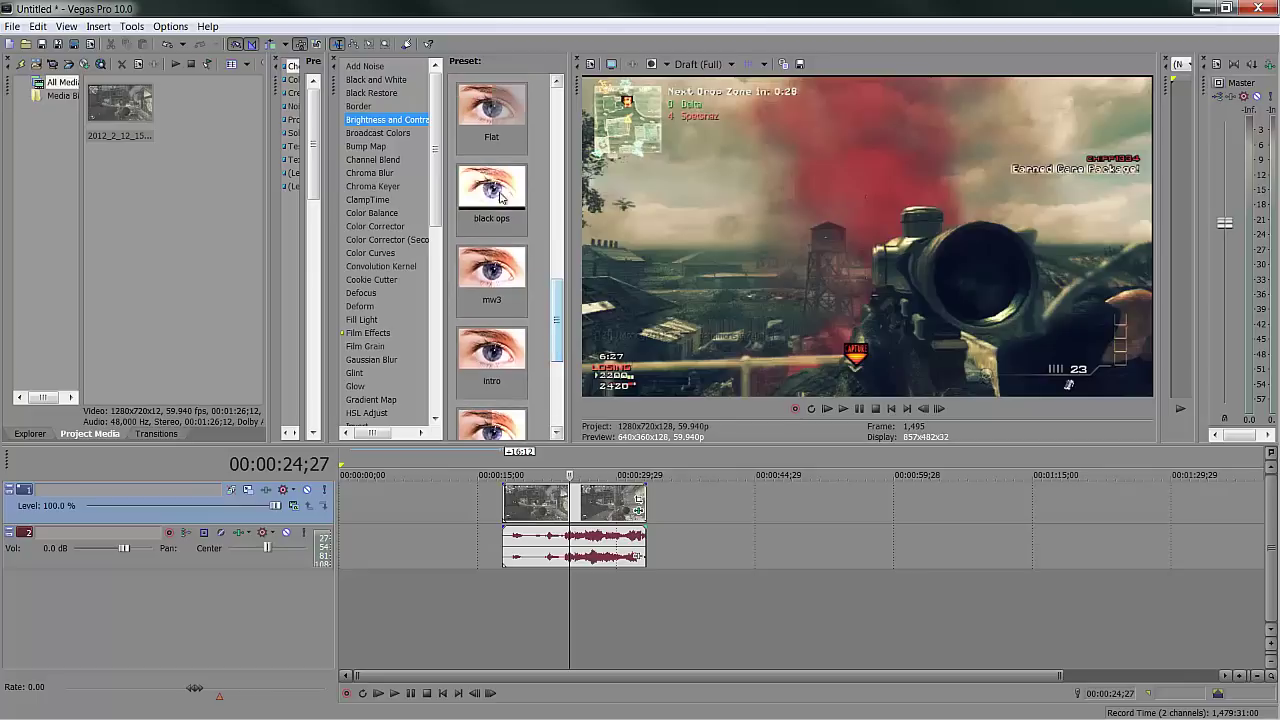
{"action": "left_click_drag", "start_coordinate": [494, 276], "coordinate": [561, 511]}
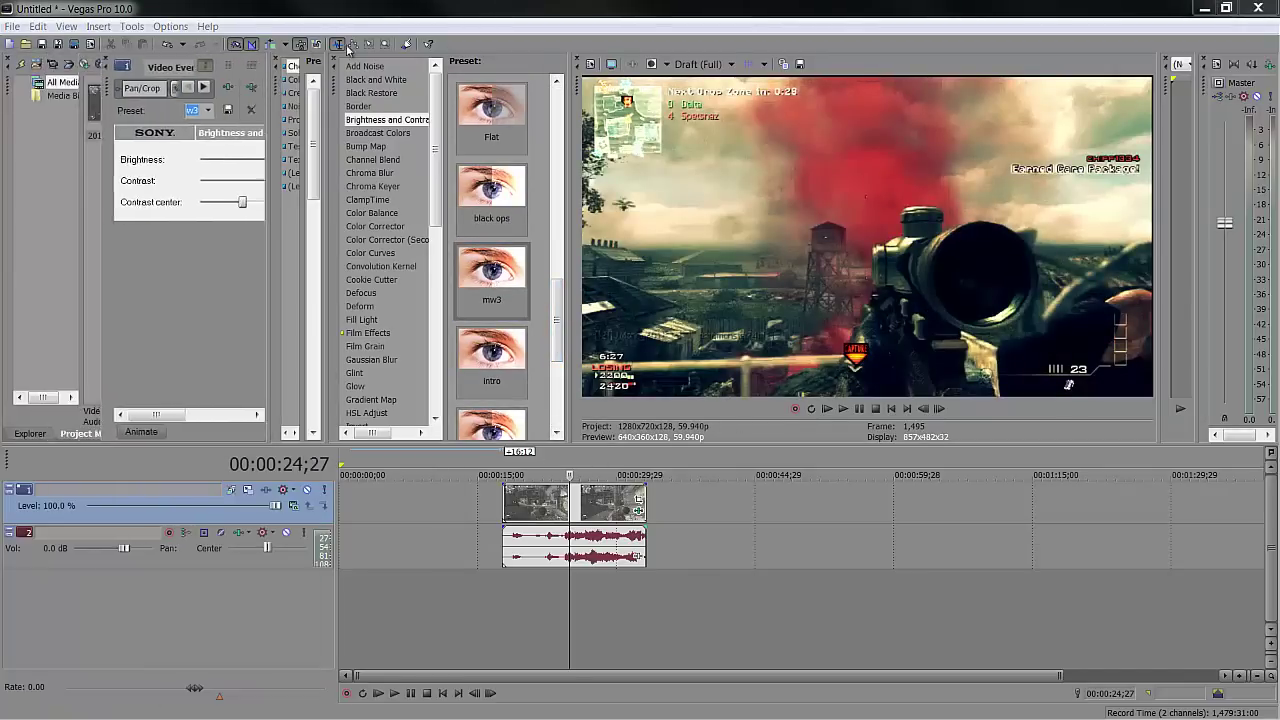
Step: Set the Contrast center of the clip's Brightness and Contrast effect to 0.20
{"action": "left_click_drag", "start_coordinate": [345, 35], "coordinate": [272, 36]}
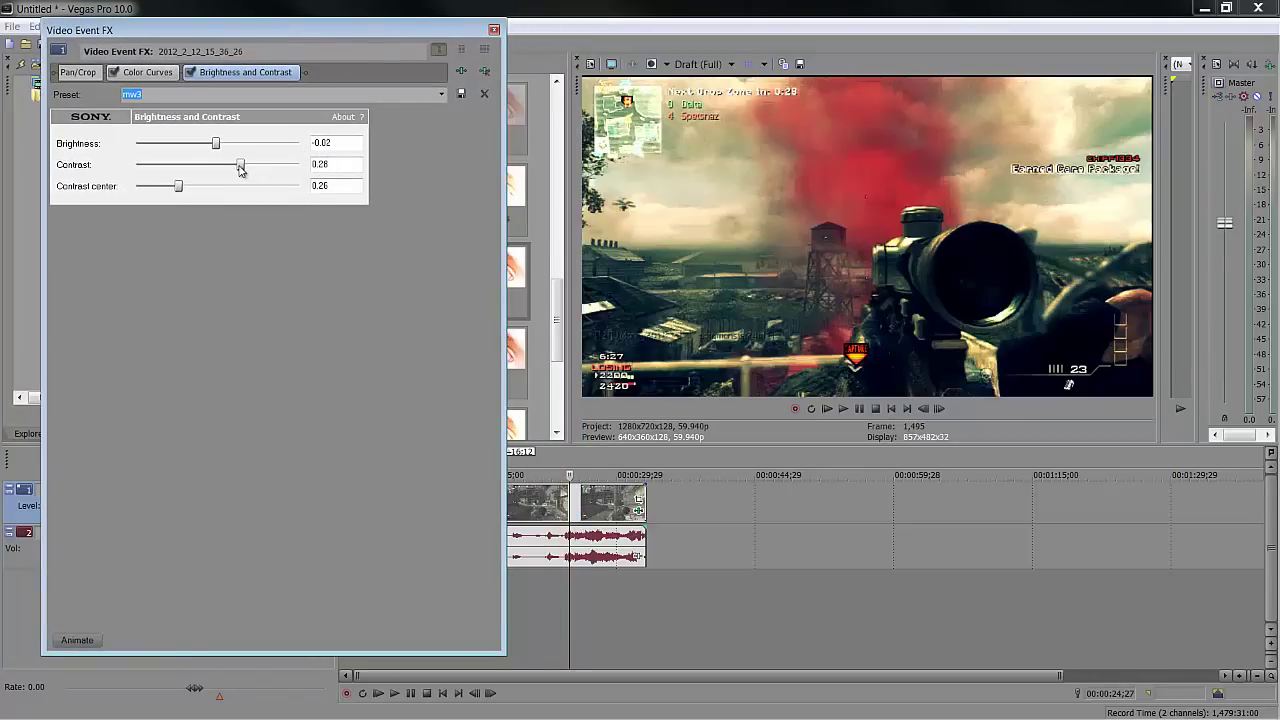
{"action": "left_click_drag", "start_coordinate": [180, 193], "coordinate": [200, 188]}
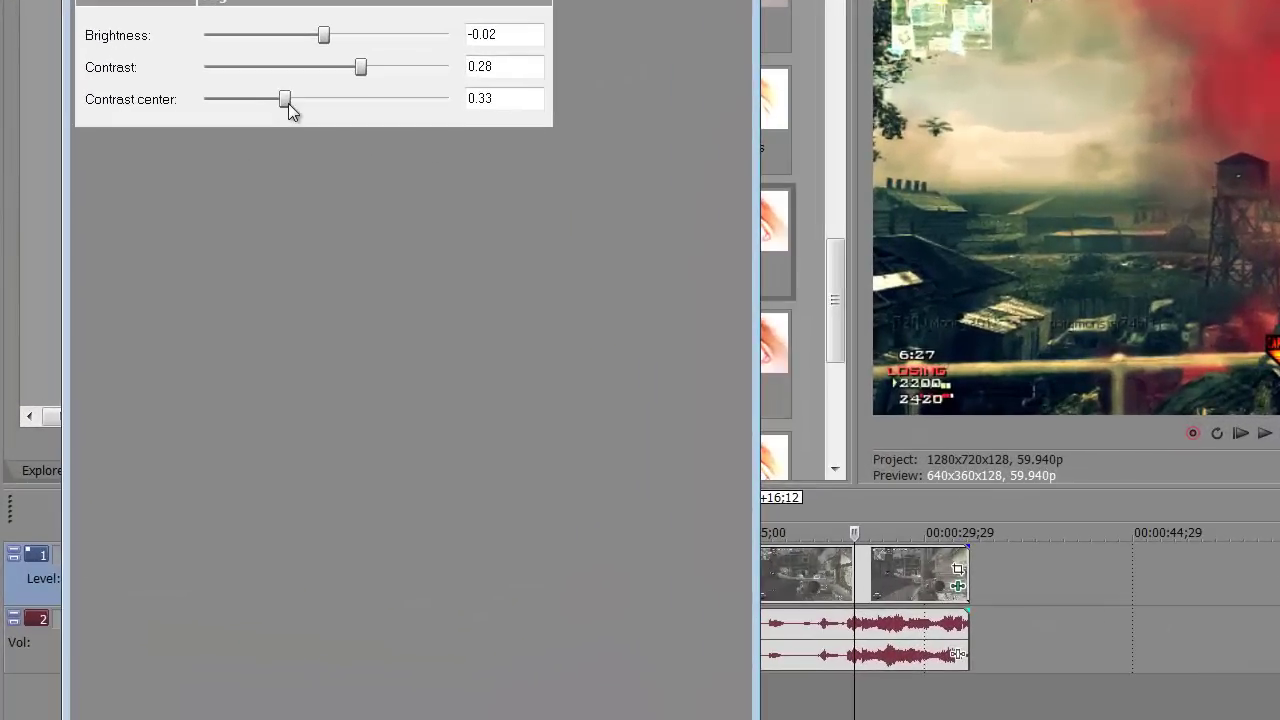
{"action": "left_click_drag", "start_coordinate": [299, 103], "coordinate": [256, 104]}
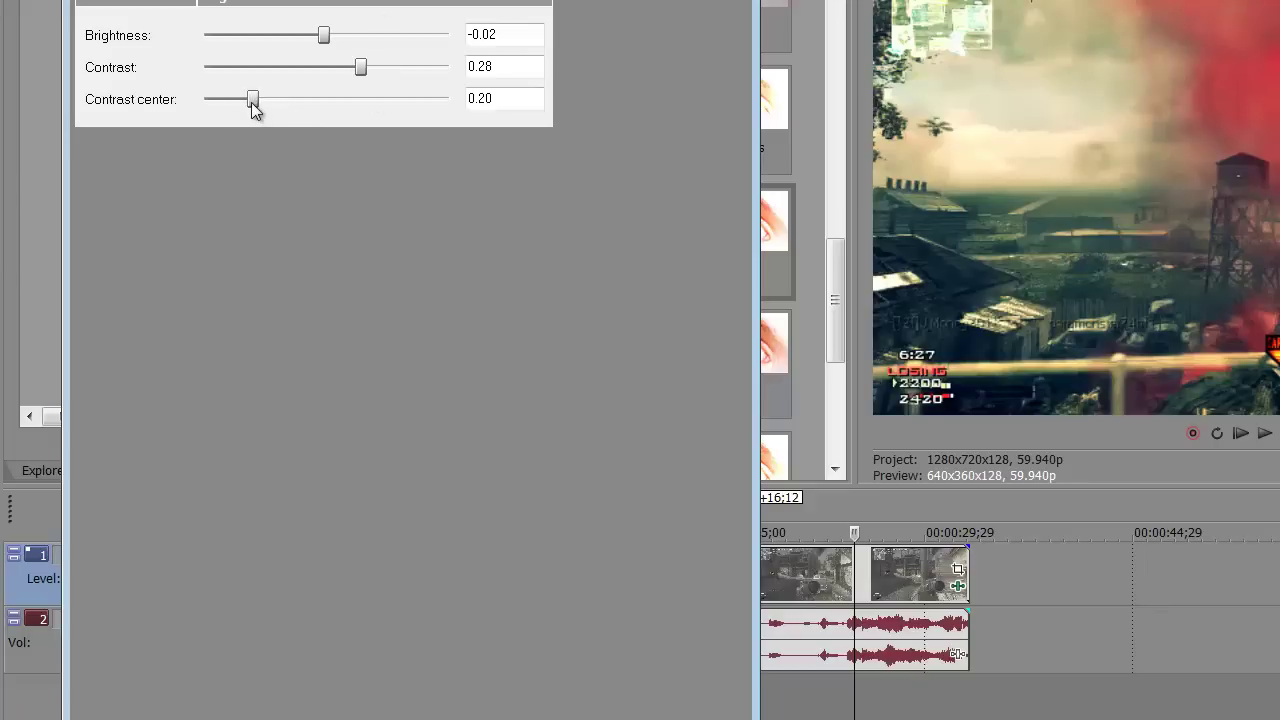
Step: Set the Contrast center of the clip's Brightness and Contrast effect to 0.19 and close the effect settings
{"action": "mouse_move", "coordinate": [260, 101]}
{"action": "left_mouse_down"}
{"action": "mouse_move", "coordinate": [306, 101]}
{"action": "mouse_move", "coordinate": [258, 104]}
{"action": "left_mouse_up"}
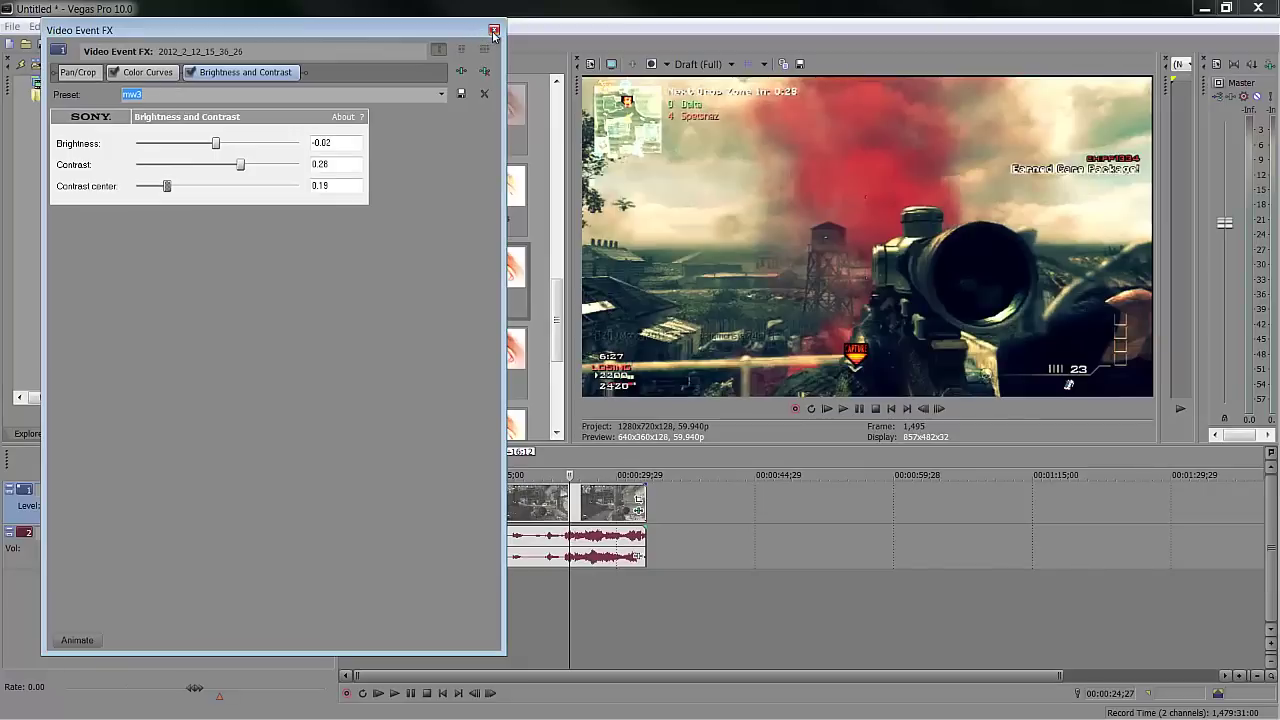
{"action": "left_click", "coordinate": [493, 35]}
Step: Add the Sharpen effect to the gameplay clip using the "gameplay" preset
{"action": "scroll", "coordinate": [427, 182], "scroll_direction": "down", "scroll_amount": 10}
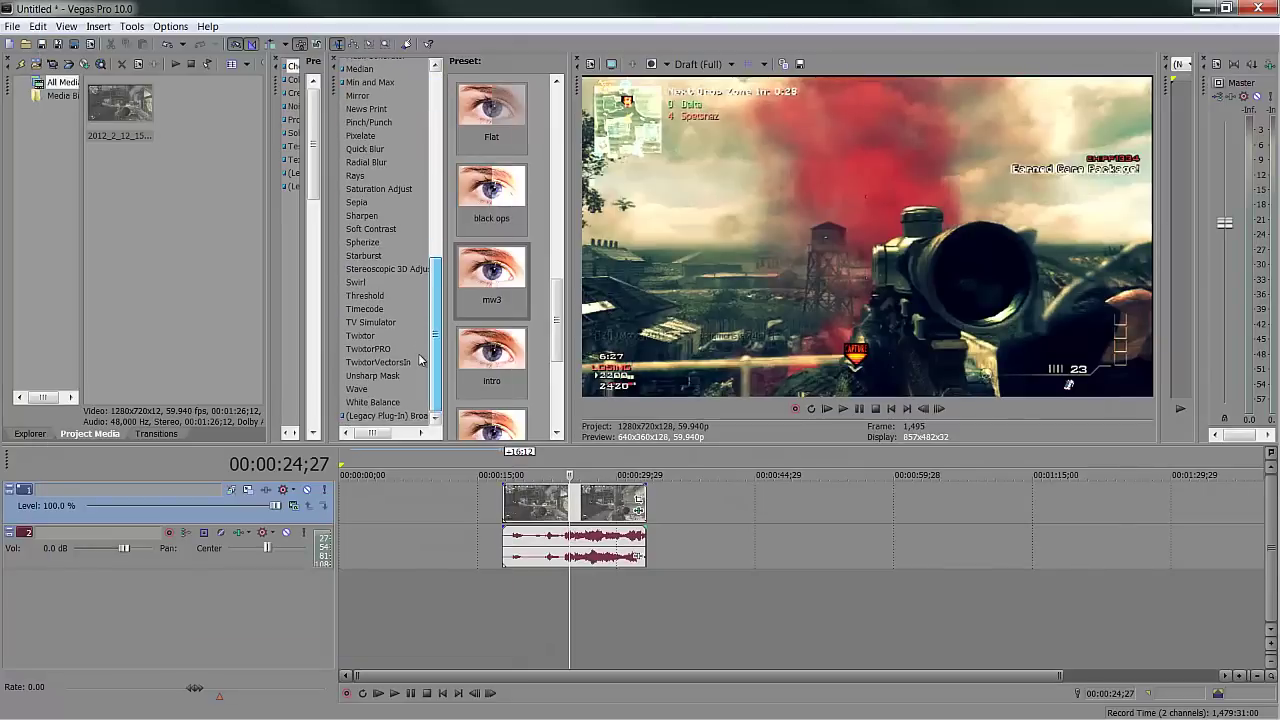
{"action": "left_click", "coordinate": [358, 216]}
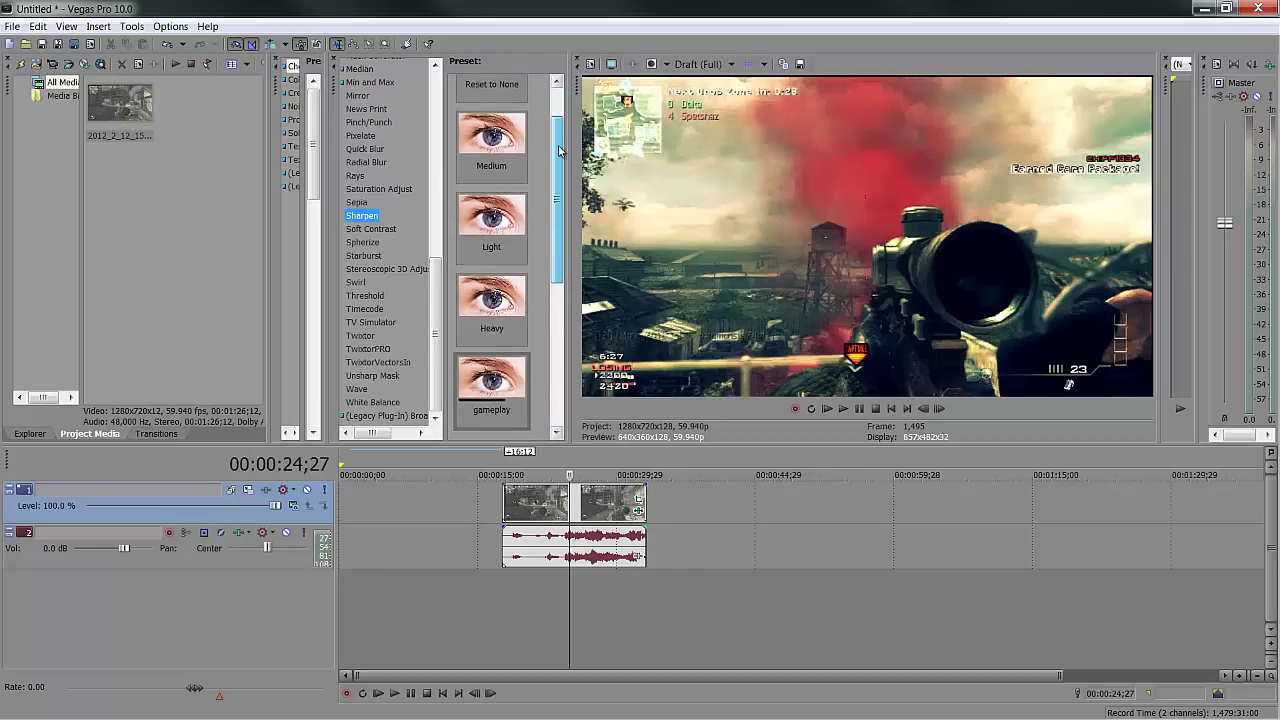
{"action": "left_click_drag", "start_coordinate": [462, 335], "coordinate": [511, 441]}
{"action": "left_click_drag", "start_coordinate": [535, 512], "coordinate": [535, 512]}
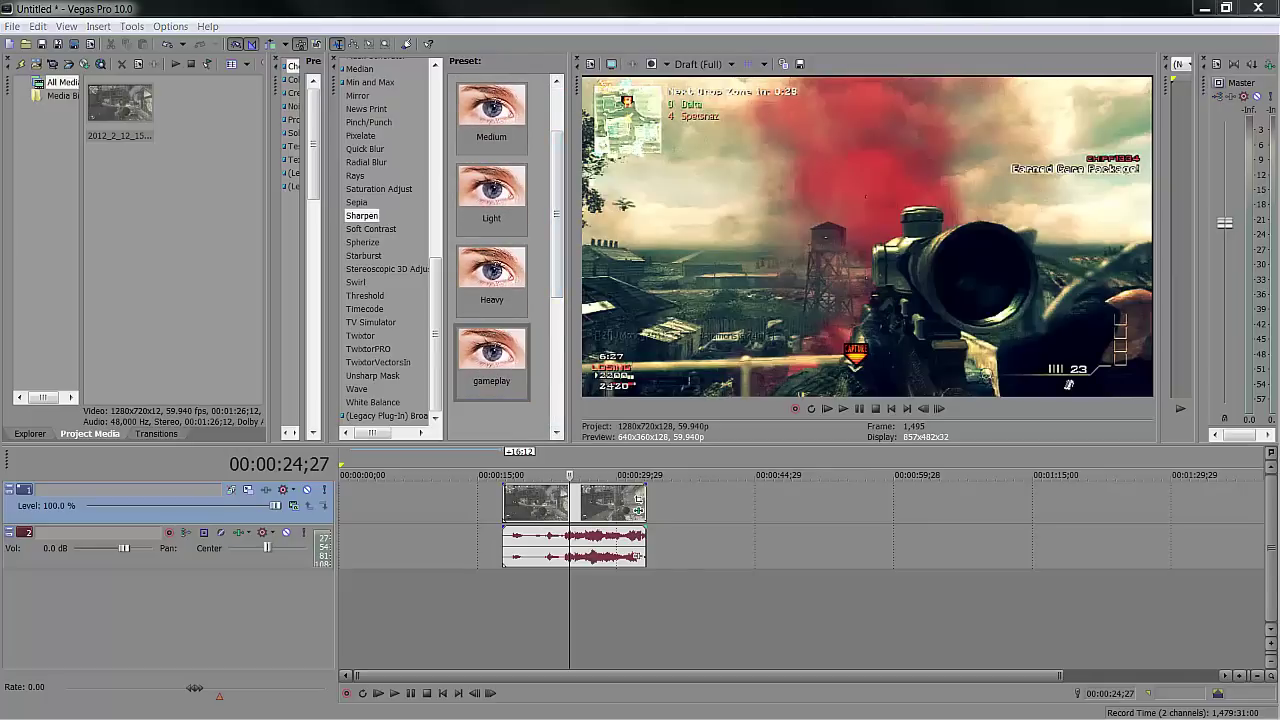
{"action": "left_click_drag", "start_coordinate": [398, 40], "coordinate": [454, 11]}
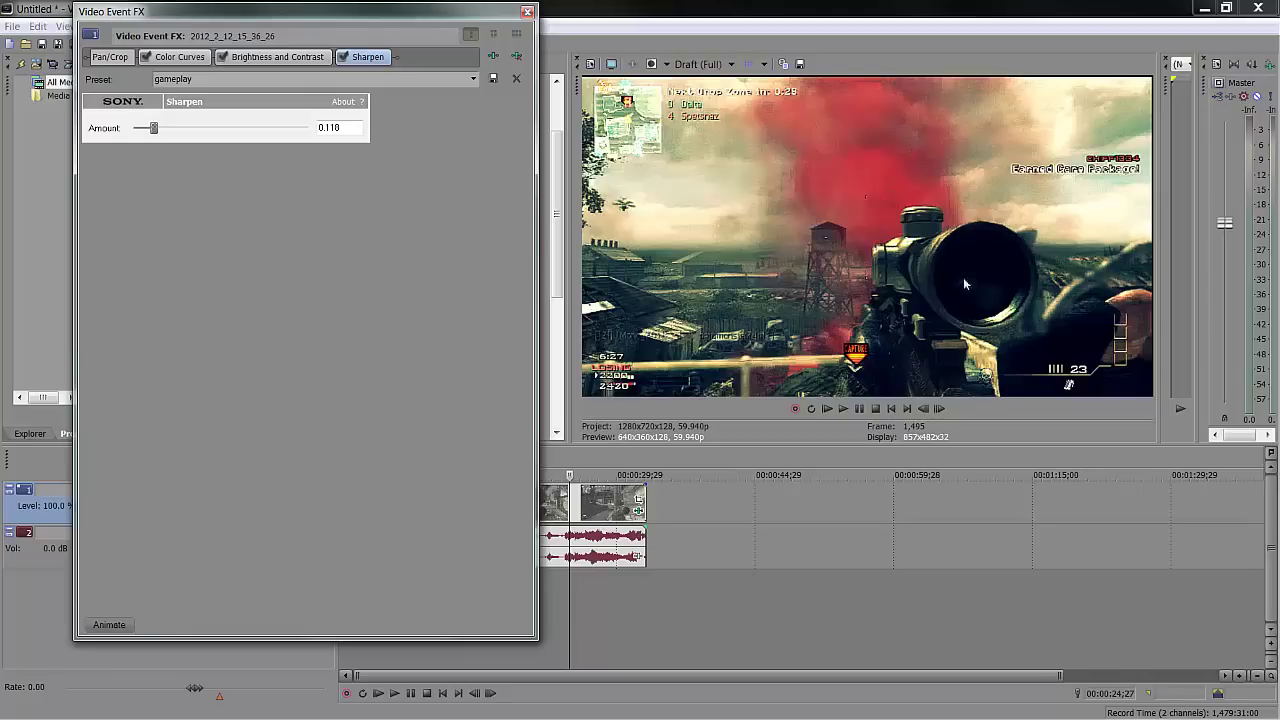
Step: Set the video preview quality to Best (Full) and close the Video Event FX window
{"action": "left_click", "coordinate": [690, 65]}
{"action": "mouse_move", "coordinate": [715, 132]}
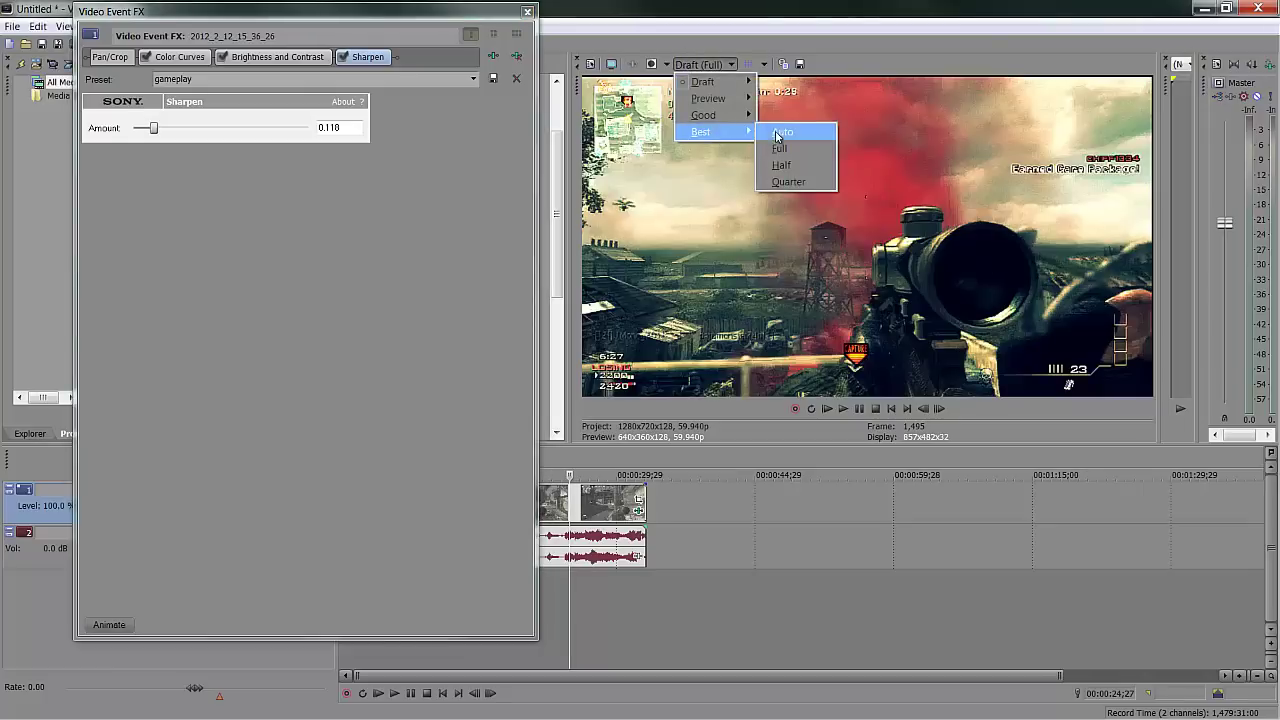
{"action": "left_click", "coordinate": [782, 149]}
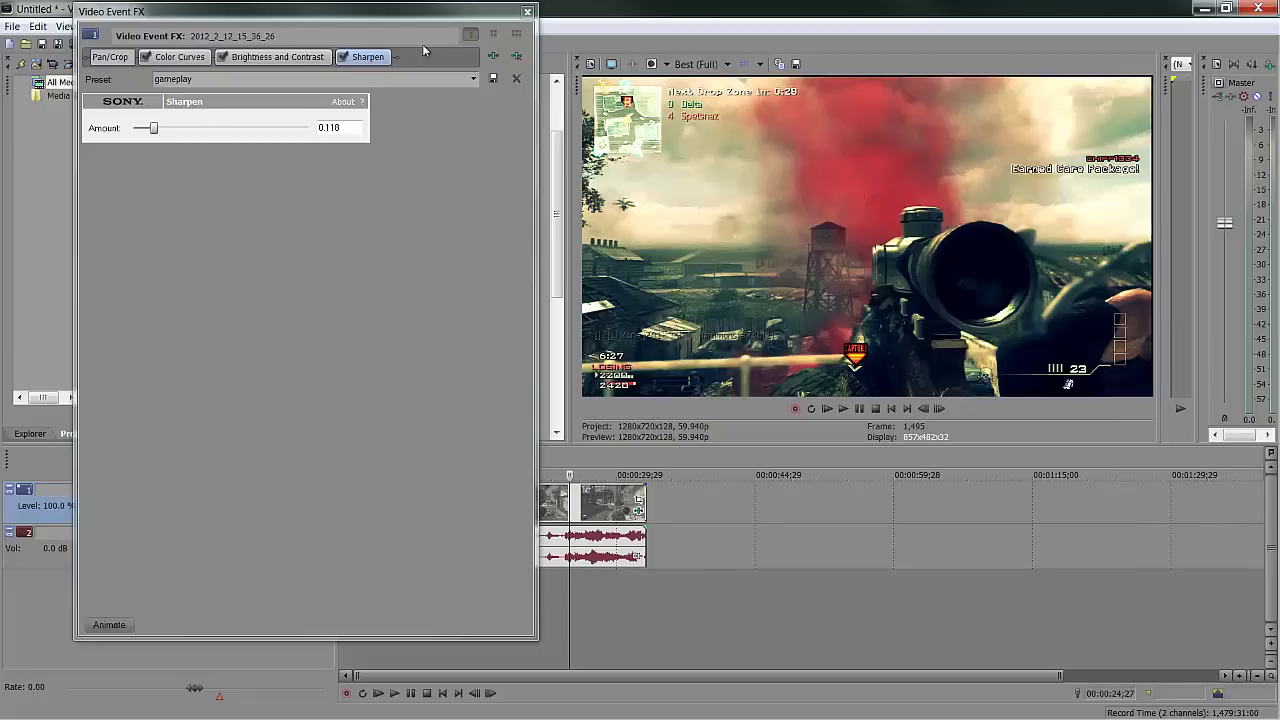
{"action": "left_click", "coordinate": [527, 12]}
Step: Examine the color-corrected clip at several points between 00:00:22;04 and 00:00:26;19
{"action": "left_click", "coordinate": [548, 575]}
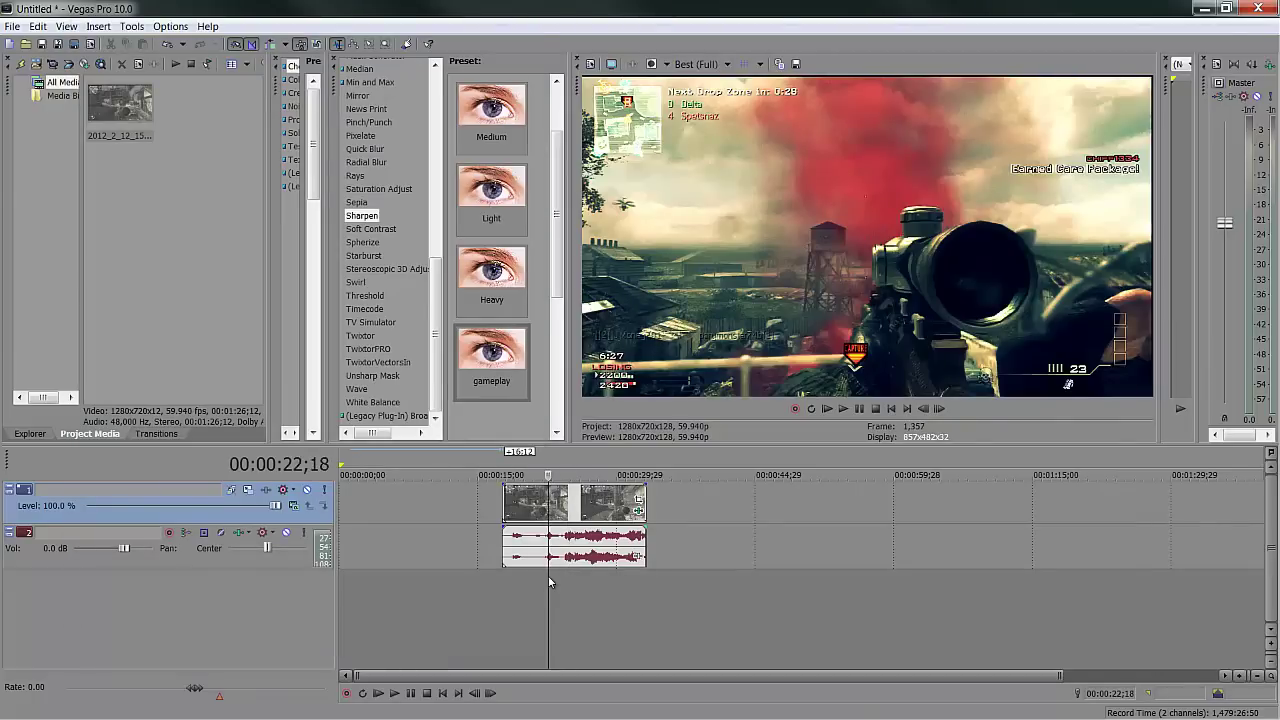
{"action": "left_click", "coordinate": [585, 574]}
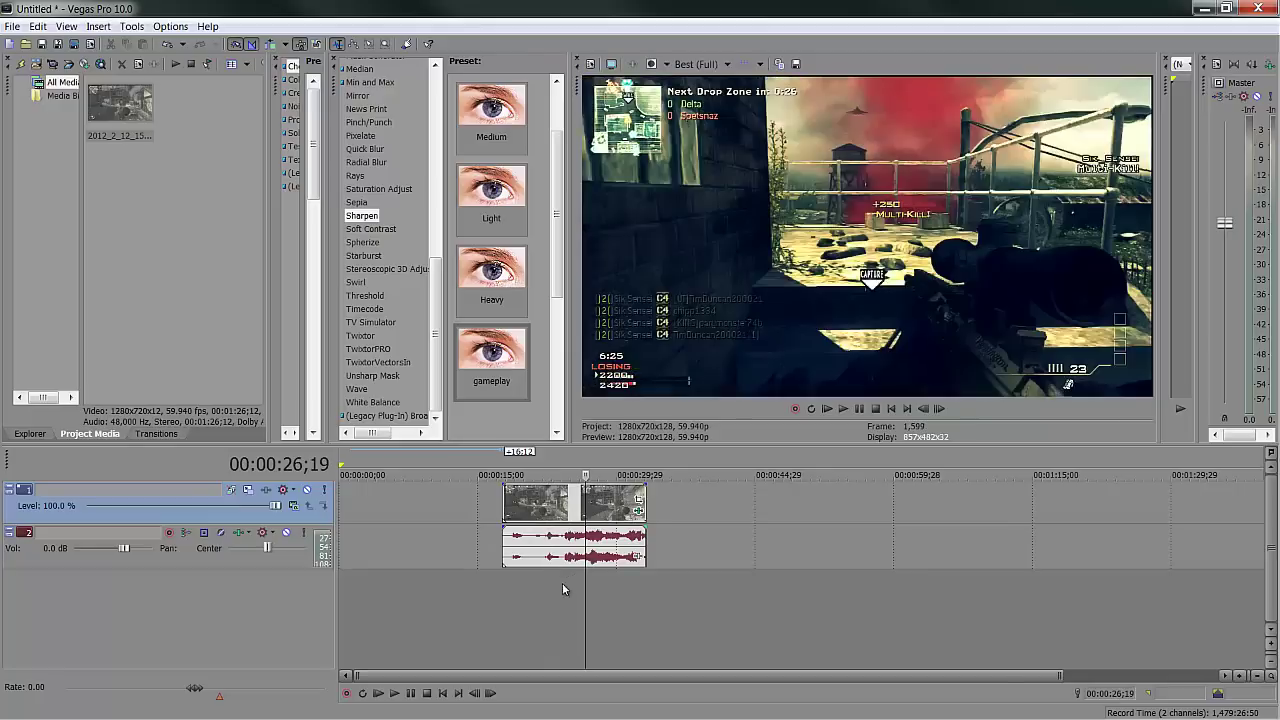
{"action": "left_click", "coordinate": [562, 587]}
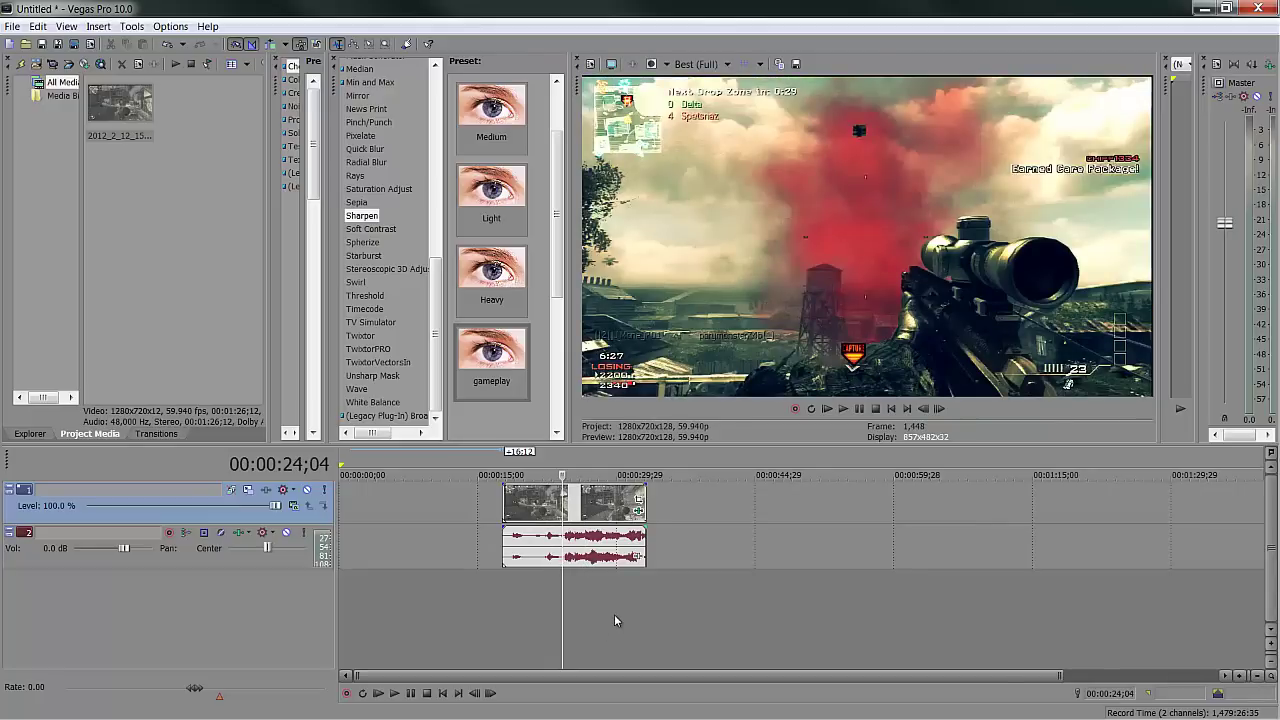
{"action": "left_click", "coordinate": [571, 585]}
{"action": "scroll", "coordinate": [570, 584], "scroll_direction": "up", "scroll_amount": 2}
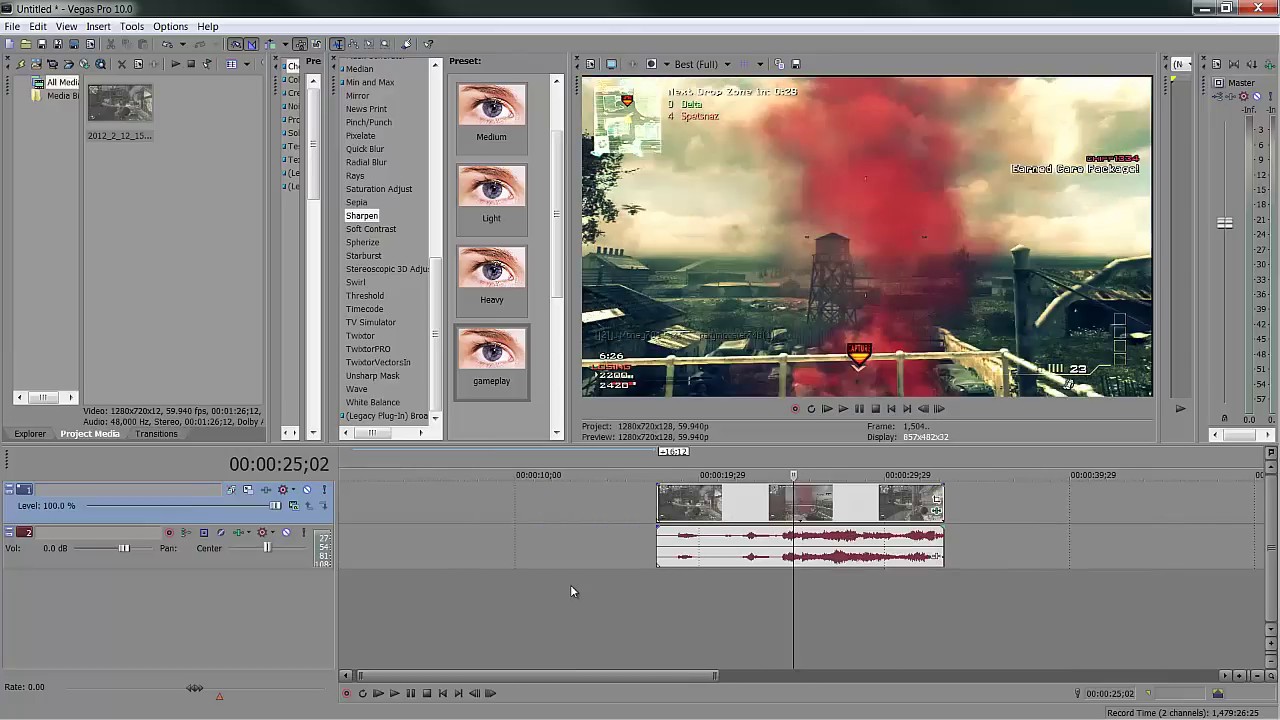
{"action": "left_click", "coordinate": [808, 596]}
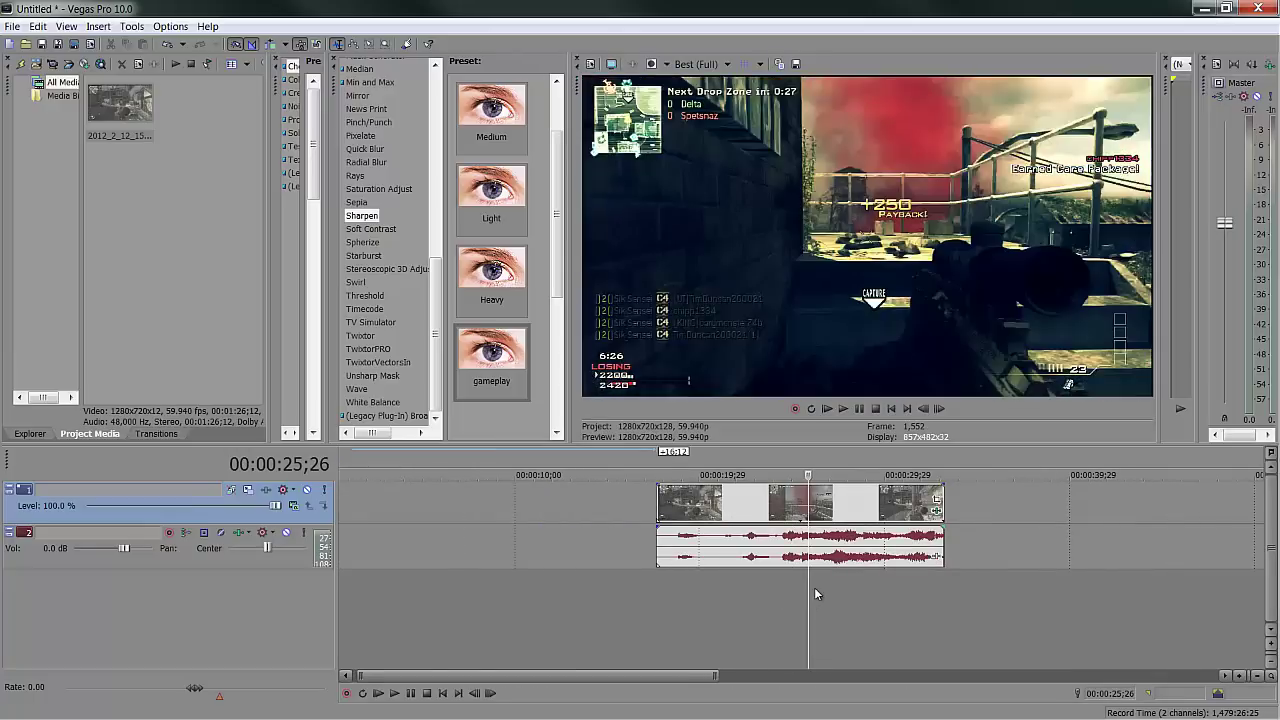
{"action": "left_click", "coordinate": [804, 581]}
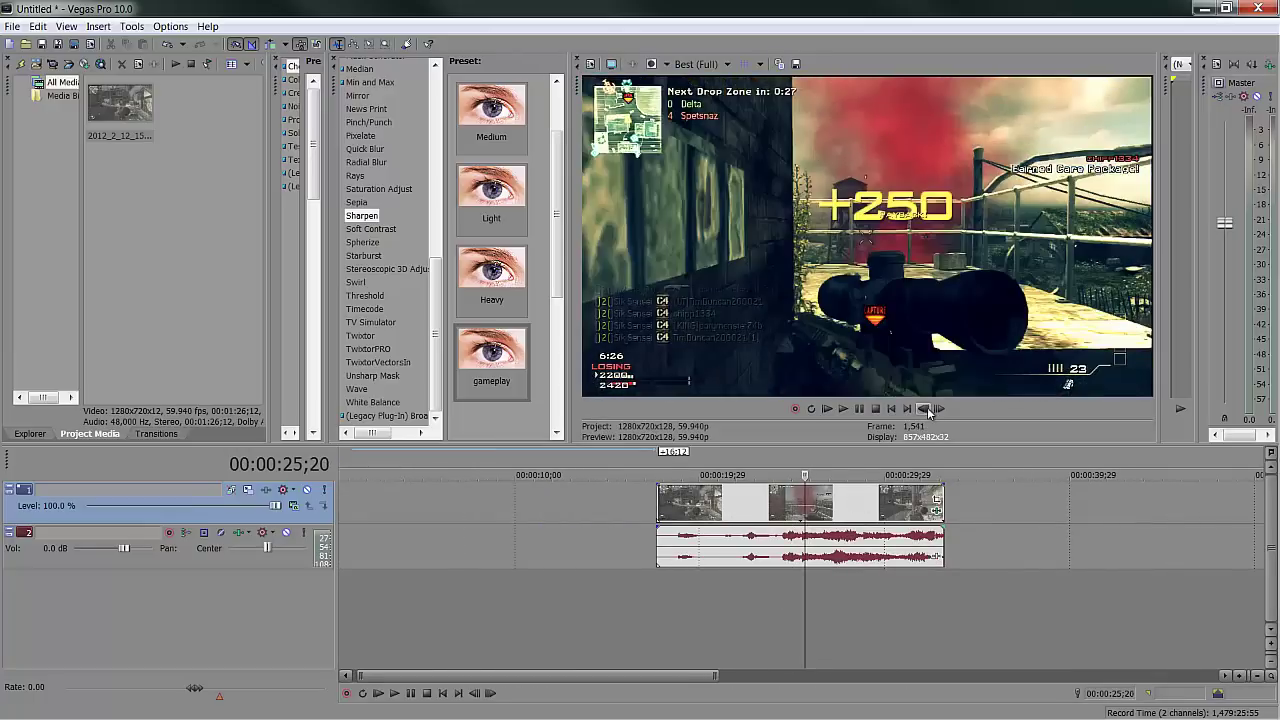
{"action": "left_click", "coordinate": [928, 412]}
{"action": "left_click", "coordinate": [739, 578]}
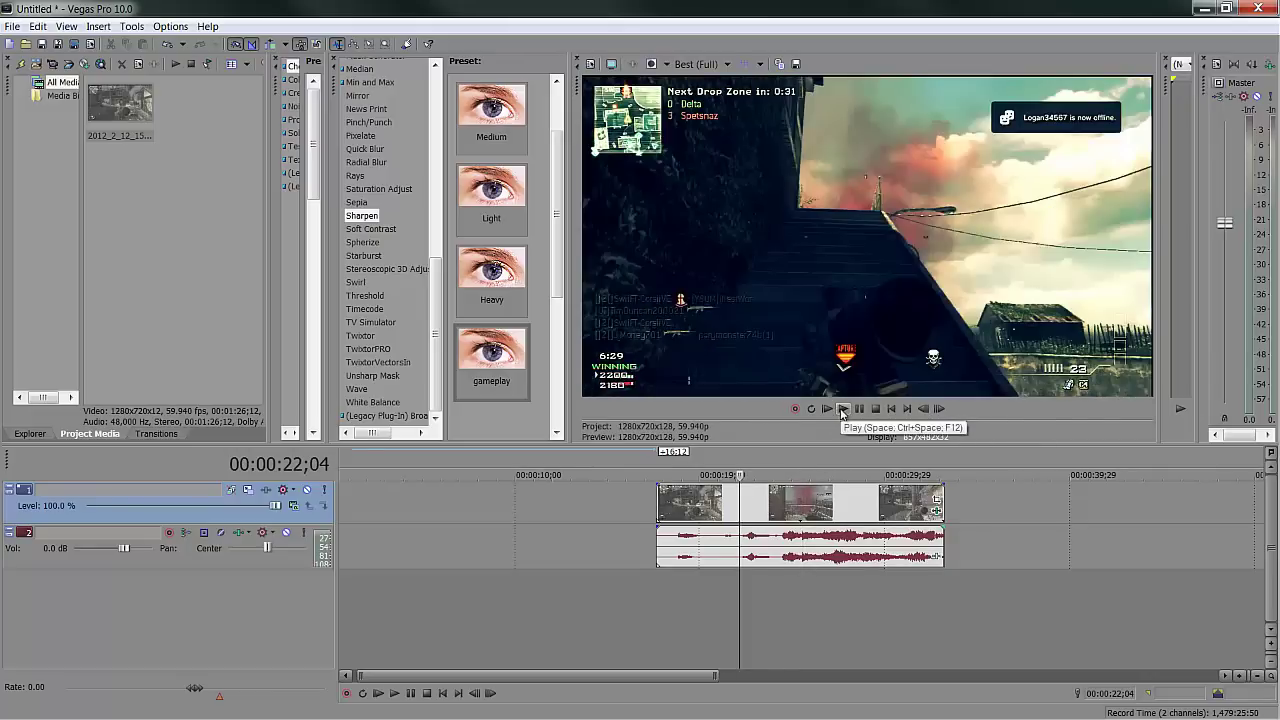
Step: Set the video preview quality to Draft (Half) and play the clip from 00:00:19;12
{"action": "left_click", "coordinate": [710, 64]}
{"action": "mouse_move", "coordinate": [705, 81]}
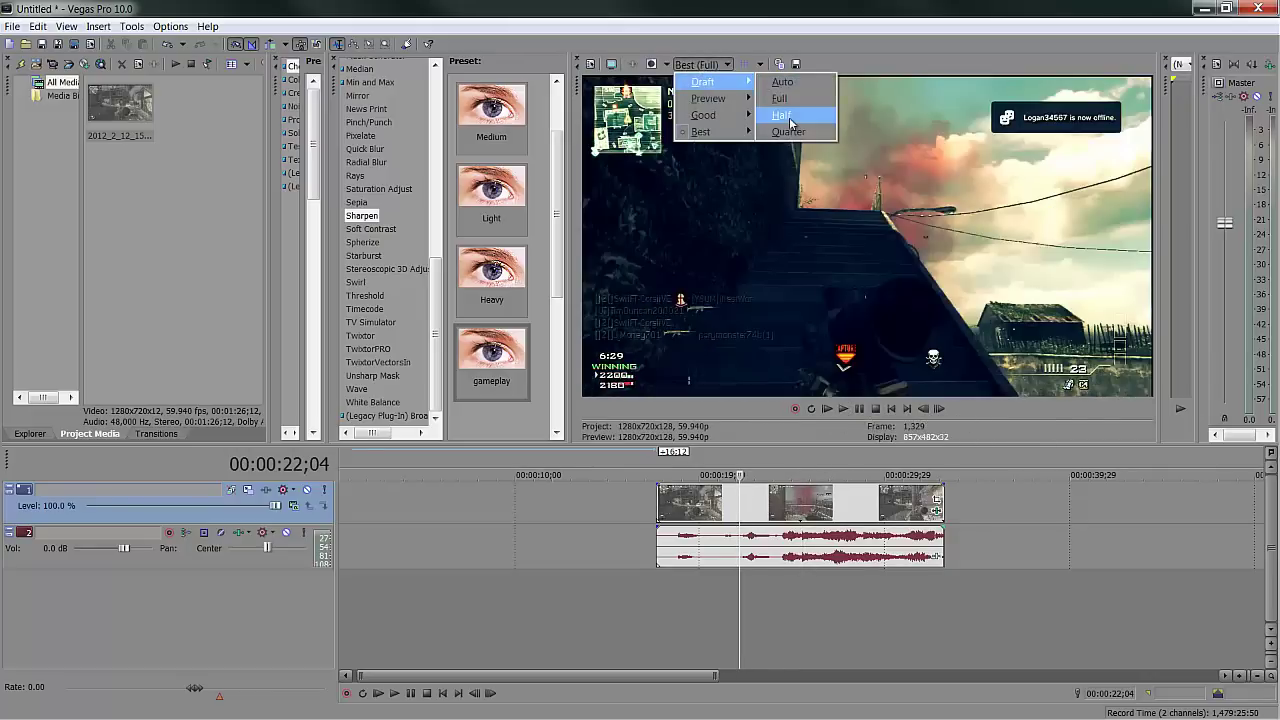
{"action": "left_click", "coordinate": [792, 116]}
{"action": "left_click", "coordinate": [689, 586]}
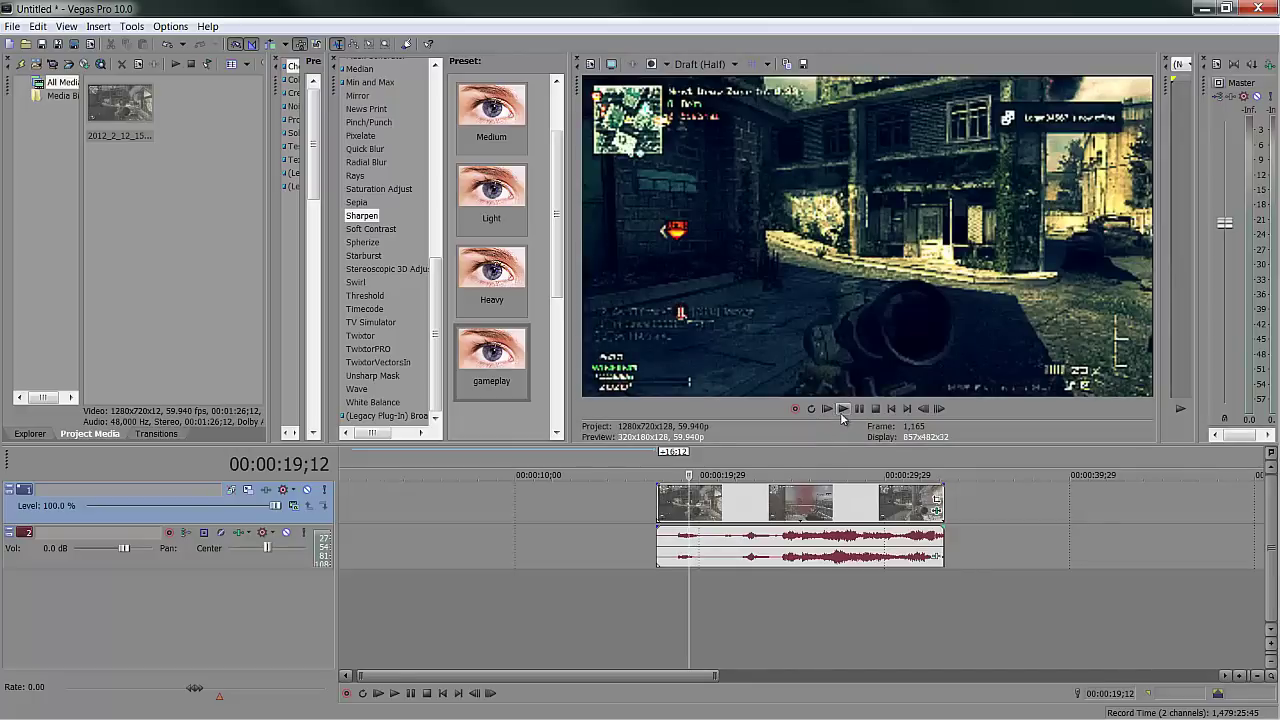
{"action": "left_click", "coordinate": [843, 408]}
{"action": "key", "text": "Return"}
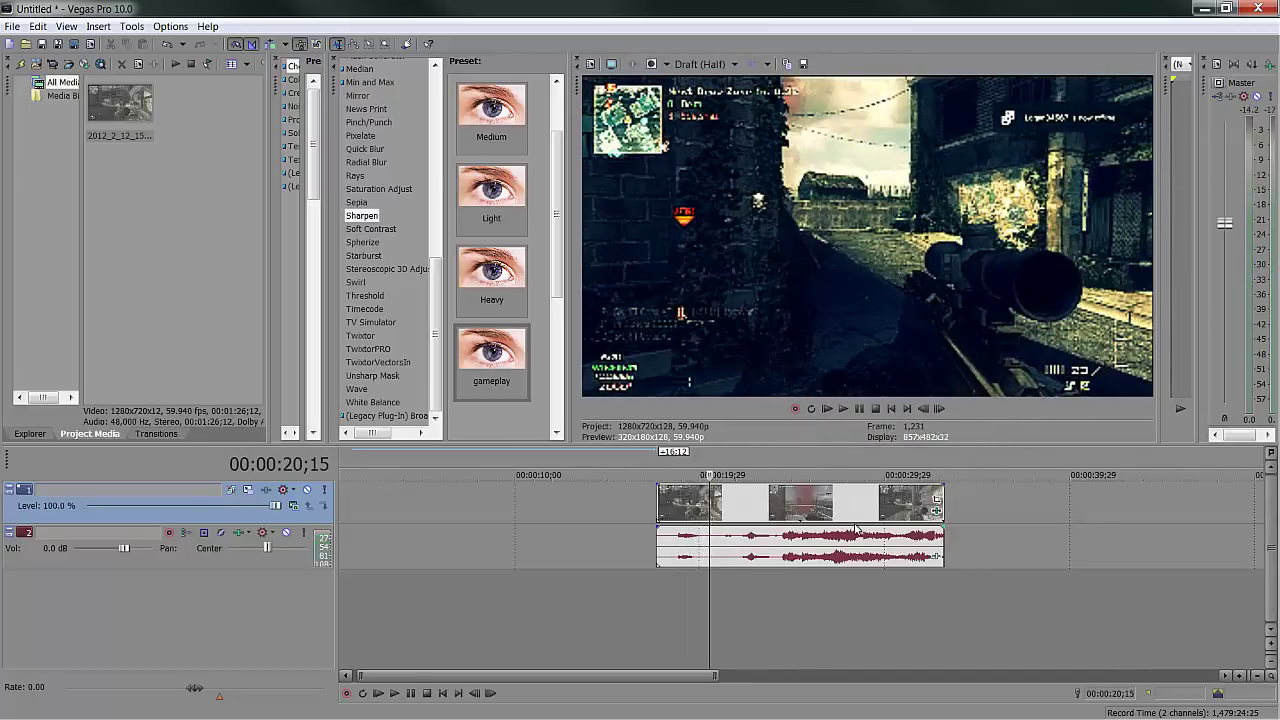
Step: Play the clip from 00:00:18;21 while lowering the audio event's volume, and stop playback
{"action": "left_click", "coordinate": [676, 586]}
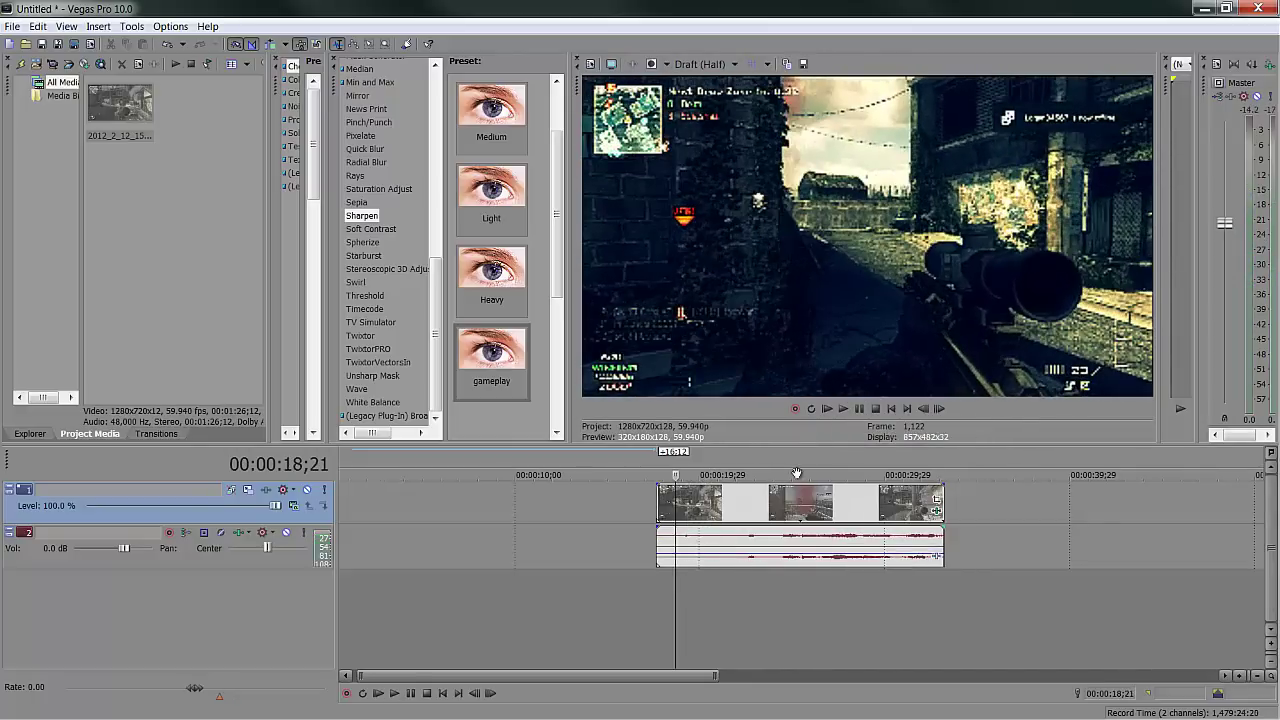
{"action": "left_click", "coordinate": [843, 411]}
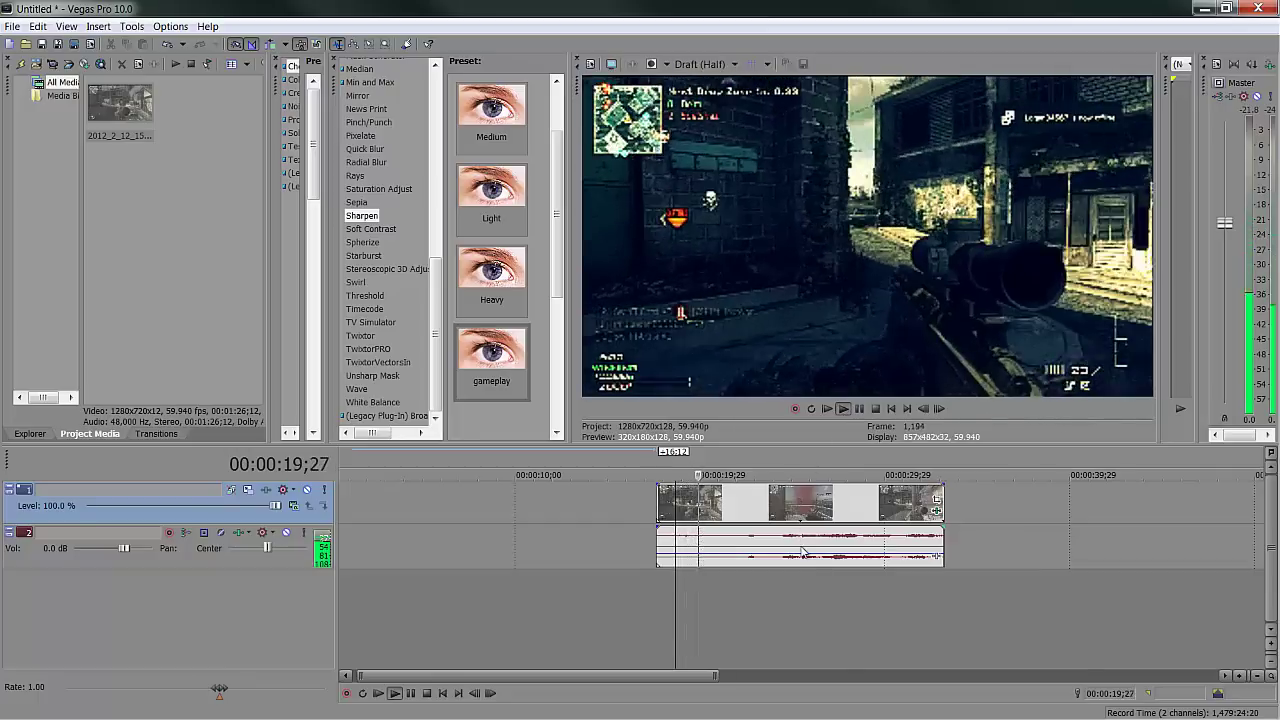
{"action": "left_click_drag", "start_coordinate": [808, 569], "coordinate": [808, 575]}
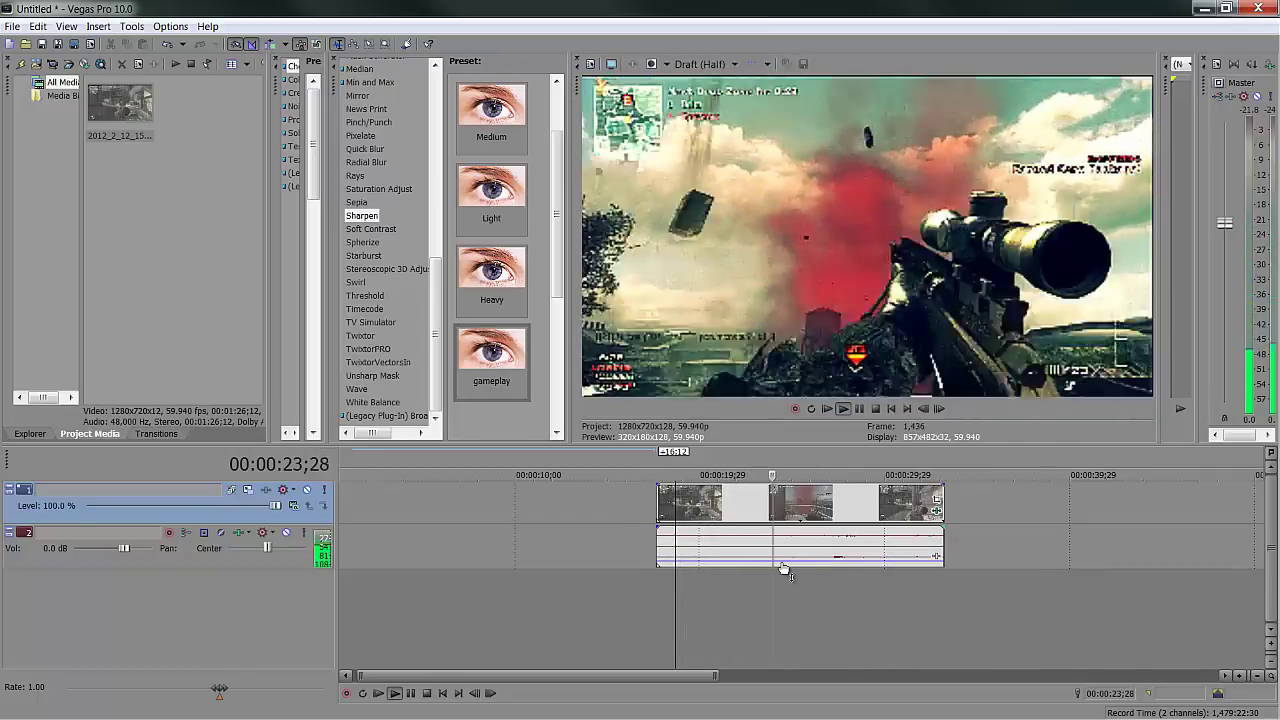
{"action": "mouse_move", "coordinate": [783, 567]}
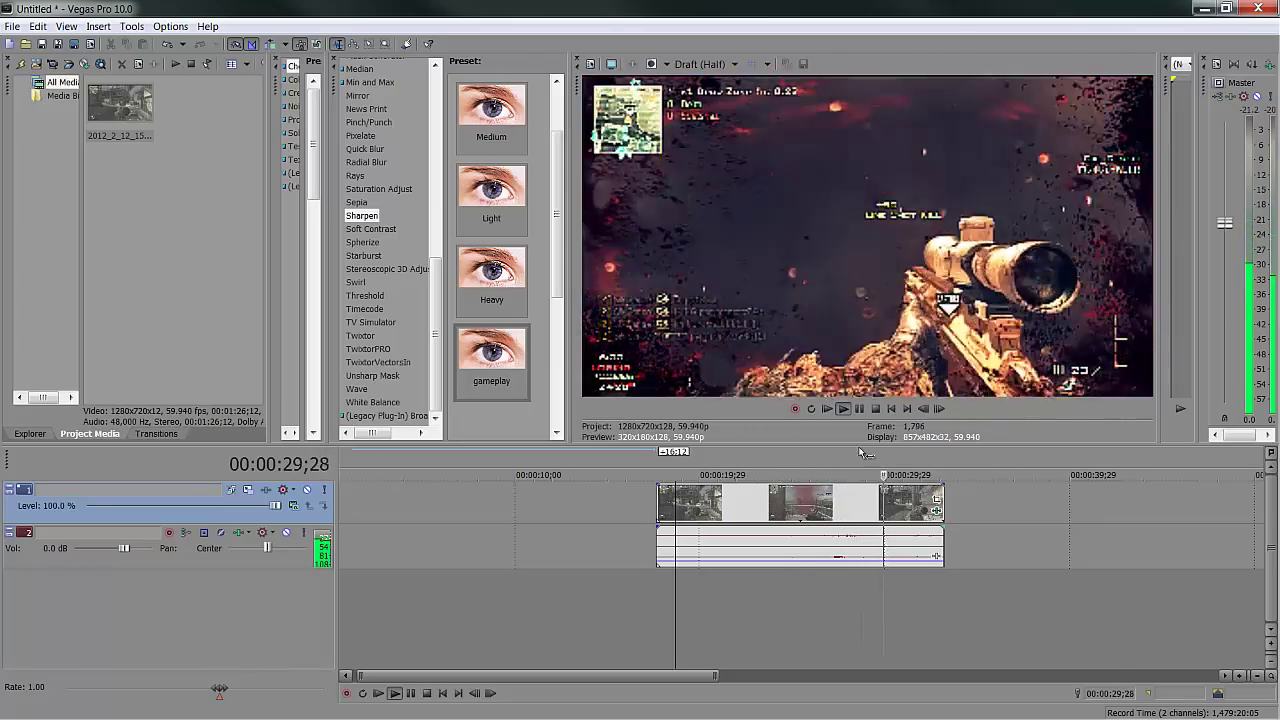
{"action": "key", "text": "space"}
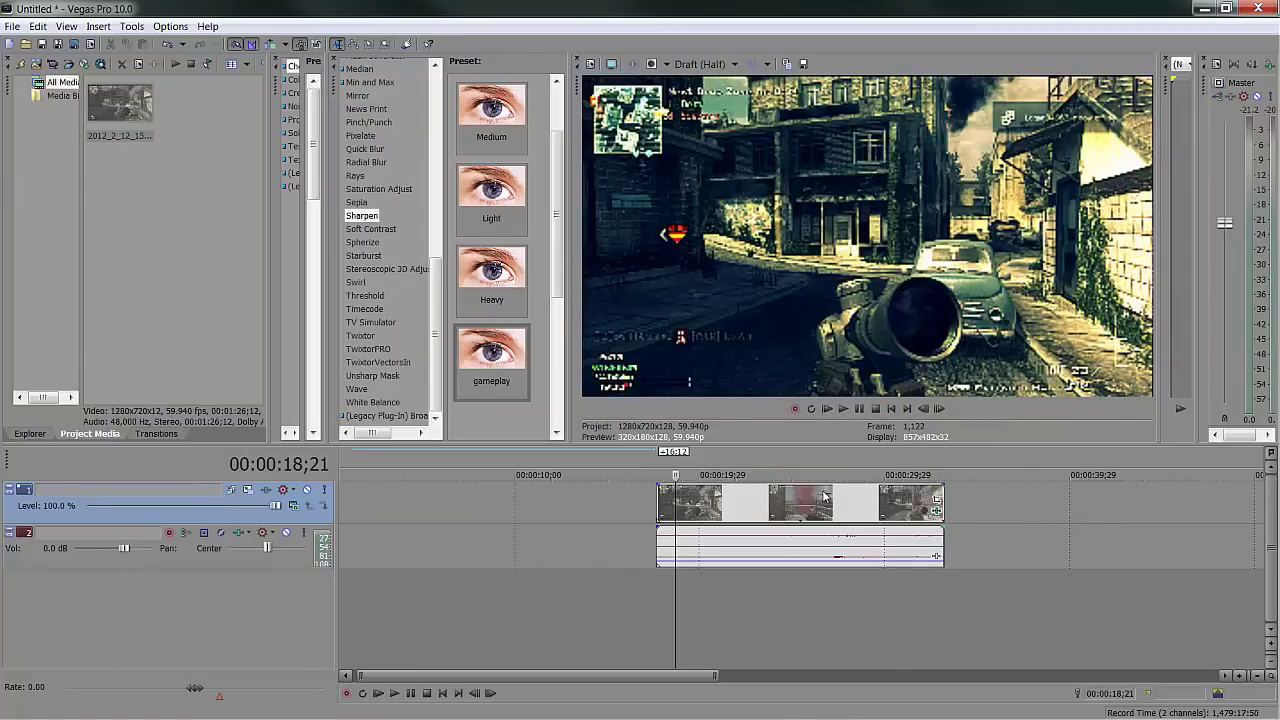
Step: Examine the clip frame by frame between 00:00:21;26 and 00:00:23;10 to look for a cut point
{"action": "left_click", "coordinate": [721, 595]}
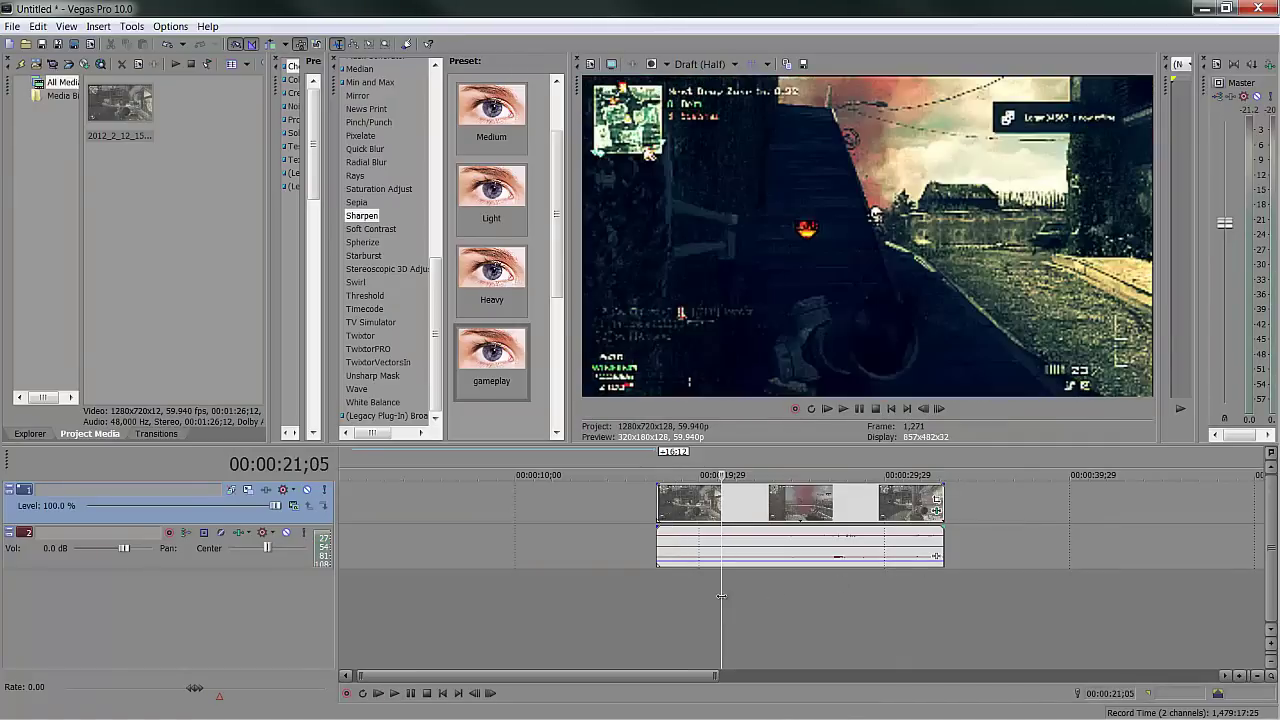
{"action": "scroll", "coordinate": [753, 580], "scroll_direction": "up", "scroll_amount": 2}
{"action": "left_click", "coordinate": [819, 585]}
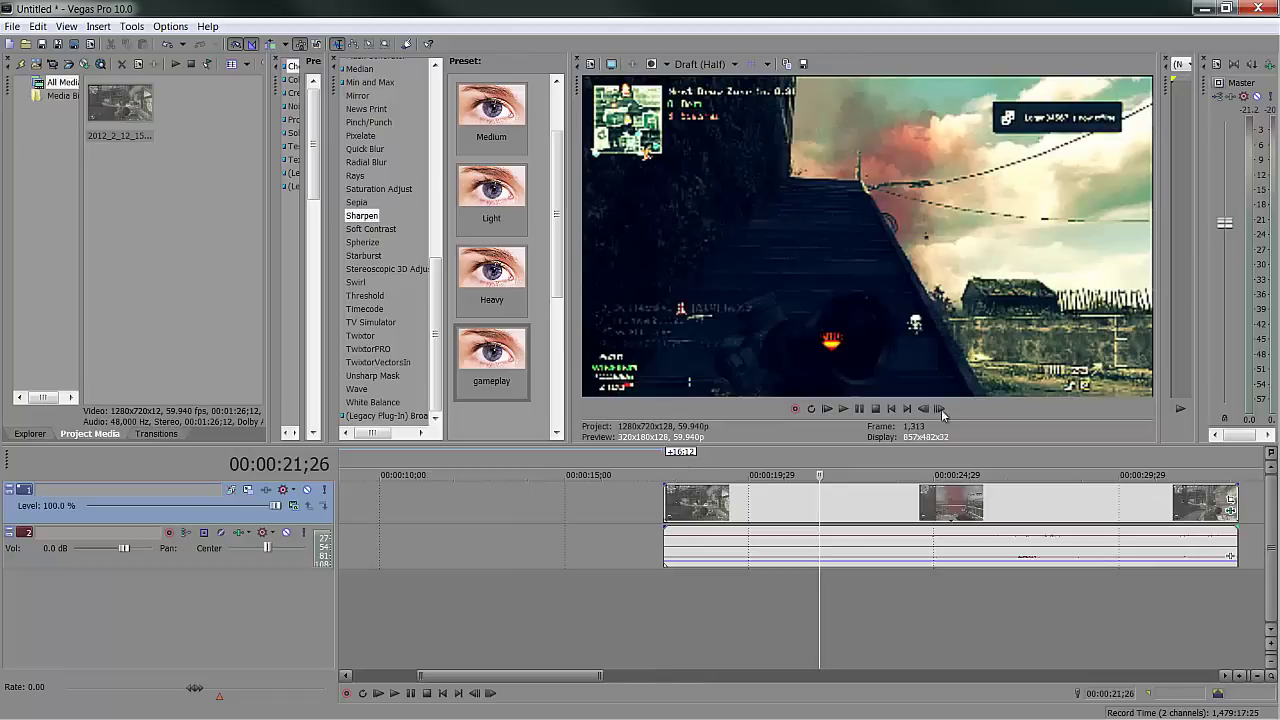
{"action": "left_click", "coordinate": [939, 408]}
{"action": "left_click", "coordinate": [939, 408]}
{"action": "left_click", "coordinate": [939, 408]}
{"action": "left_click", "coordinate": [939, 408]}
{"action": "left_click", "coordinate": [939, 408]}
{"action": "triple_click", "coordinate": [944, 408]}
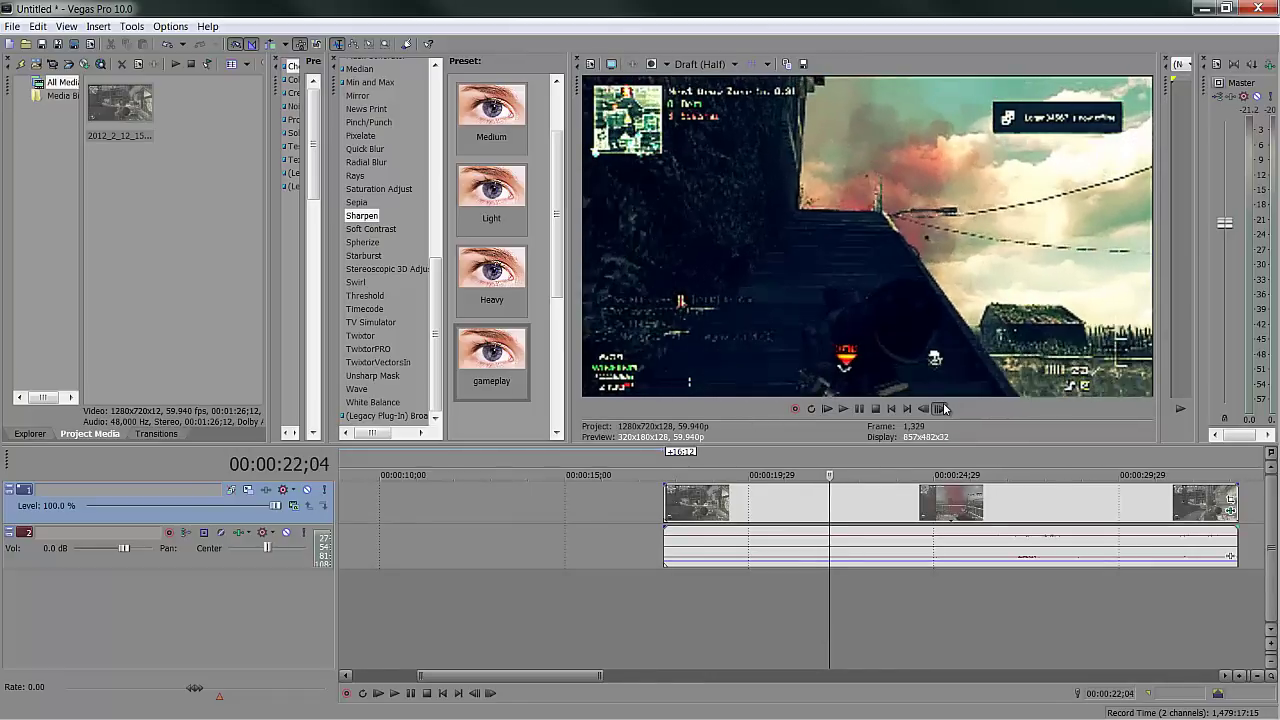
{"action": "double_click", "coordinate": [944, 408]}
{"action": "double_click", "coordinate": [944, 408]}
{"action": "double_click", "coordinate": [944, 408]}
{"action": "left_click", "coordinate": [877, 583]}
{"action": "double_click", "coordinate": [923, 408]}
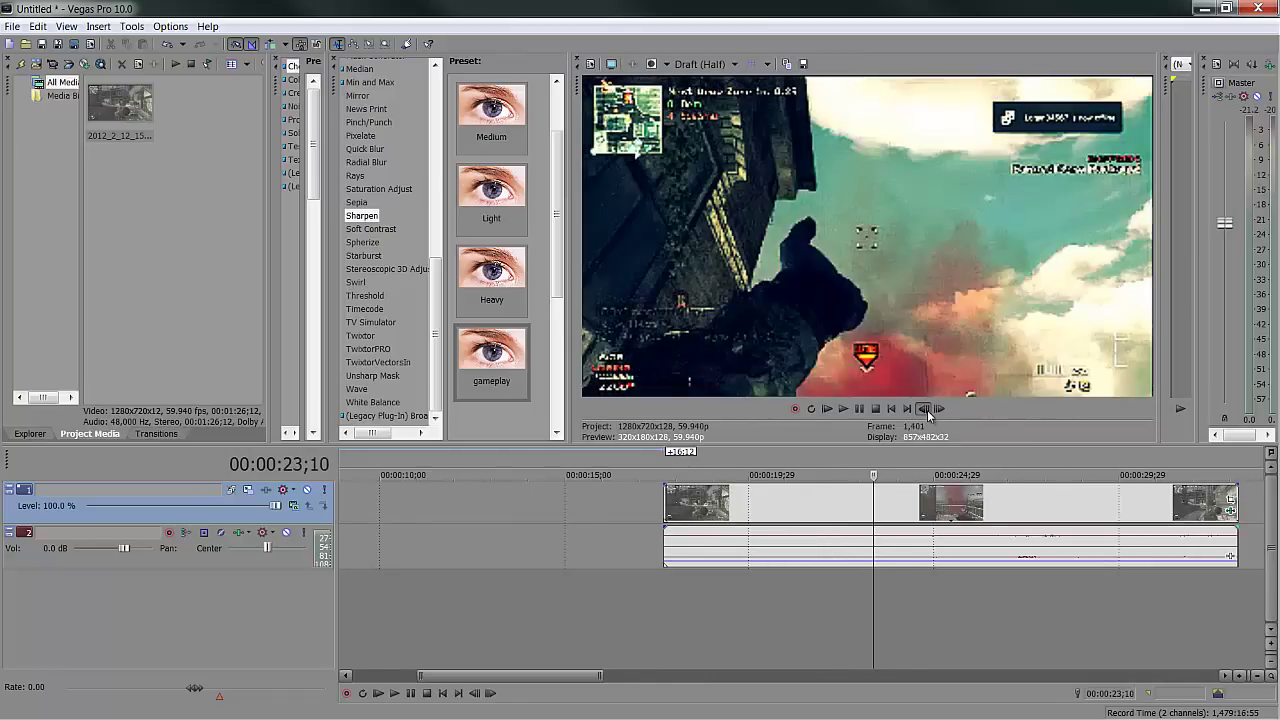
{"action": "double_click", "coordinate": [923, 408]}
{"action": "double_click", "coordinate": [923, 408]}
{"action": "double_click", "coordinate": [923, 408]}
{"action": "double_click", "coordinate": [923, 408]}
{"action": "double_click", "coordinate": [923, 408]}
{"action": "double_click", "coordinate": [923, 408]}
{"action": "triple_click", "coordinate": [924, 409]}
{"action": "triple_click", "coordinate": [924, 409]}
{"action": "double_click", "coordinate": [924, 409]}
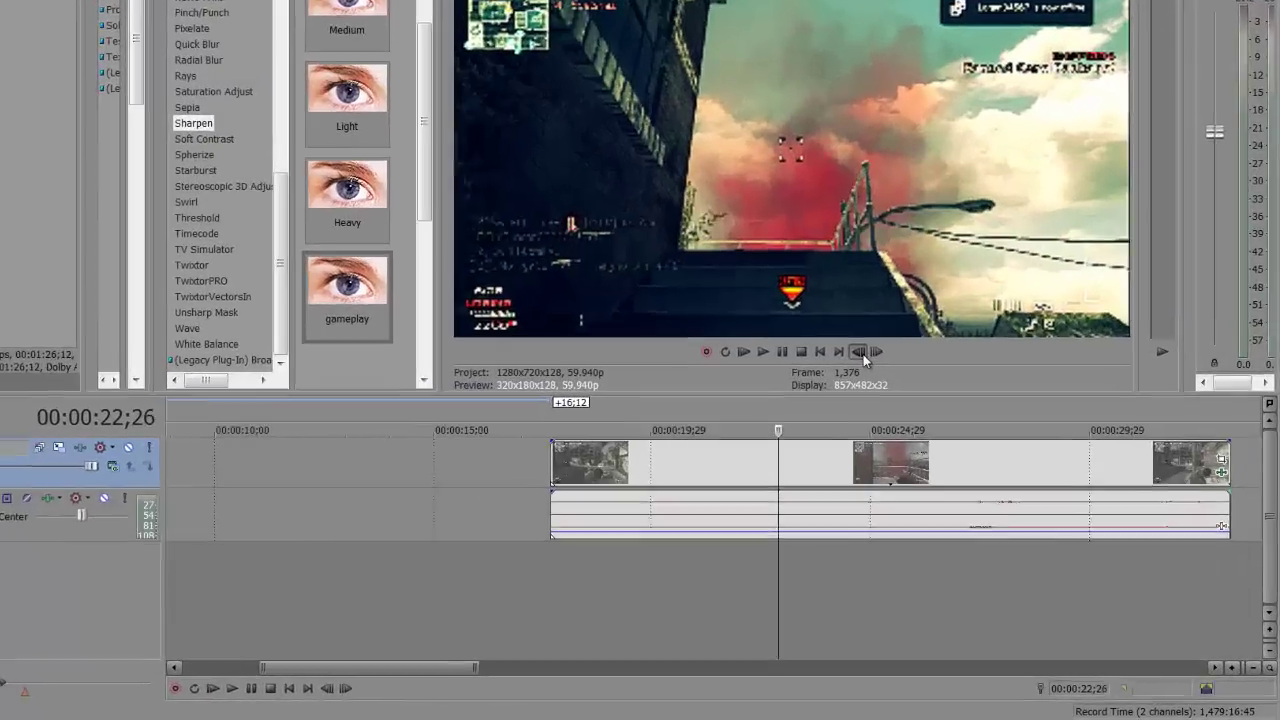
{"action": "triple_click", "coordinate": [924, 409]}
{"action": "triple_click", "coordinate": [924, 409]}
{"action": "double_click", "coordinate": [924, 409]}
Step: Move the playhead frame by frame to about 00:00:24;14 and split the video and audio clip there
{"action": "triple_click", "coordinate": [938, 410]}
{"action": "double_click", "coordinate": [768, 255]}
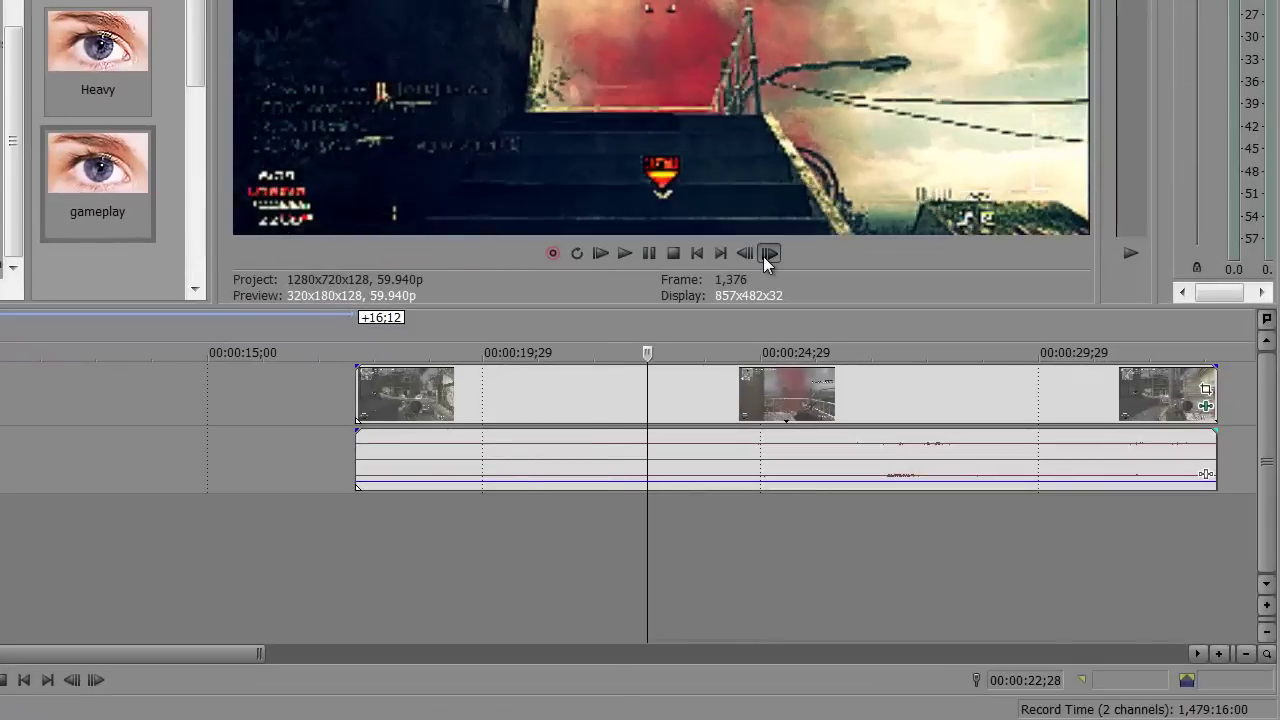
{"action": "double_click", "coordinate": [768, 255]}
{"action": "double_click", "coordinate": [768, 255]}
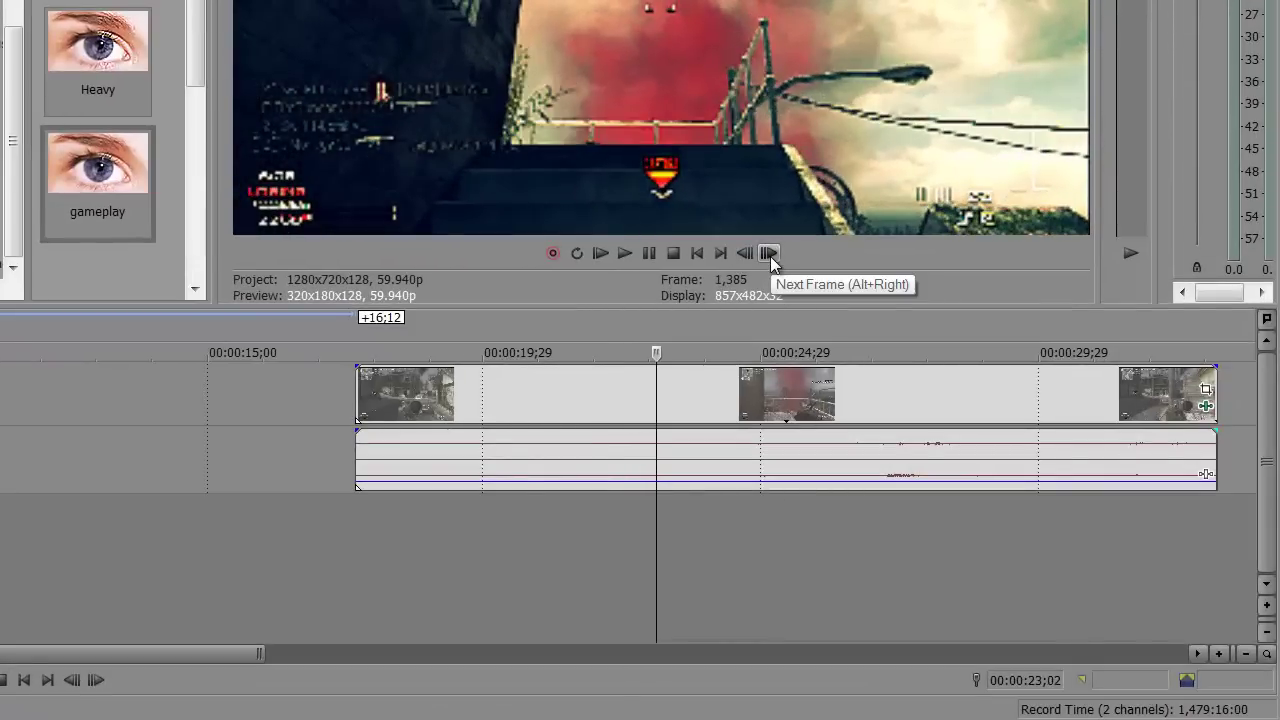
{"action": "double_click", "coordinate": [766, 254]}
{"action": "double_click", "coordinate": [759, 254]}
{"action": "double_click", "coordinate": [759, 254]}
{"action": "double_click", "coordinate": [759, 254]}
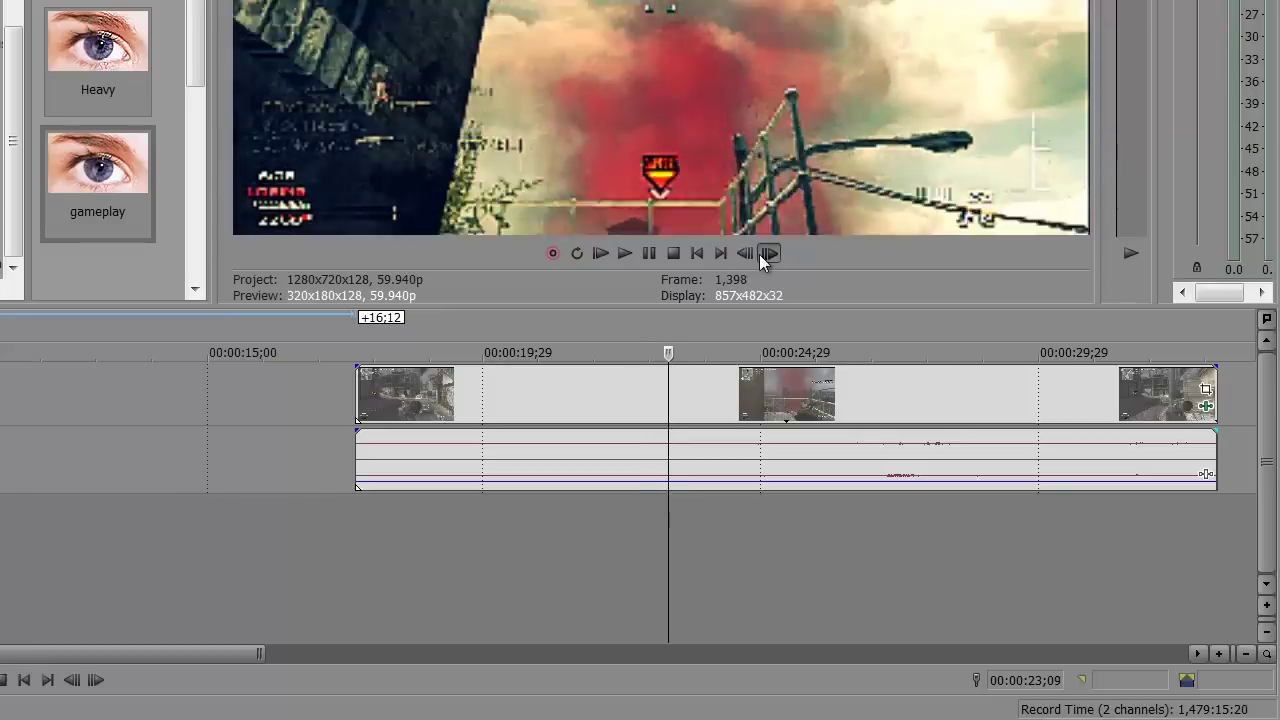
{"action": "double_click", "coordinate": [759, 254]}
{"action": "double_click", "coordinate": [759, 254]}
{"action": "double_click", "coordinate": [759, 254]}
{"action": "double_click", "coordinate": [759, 254]}
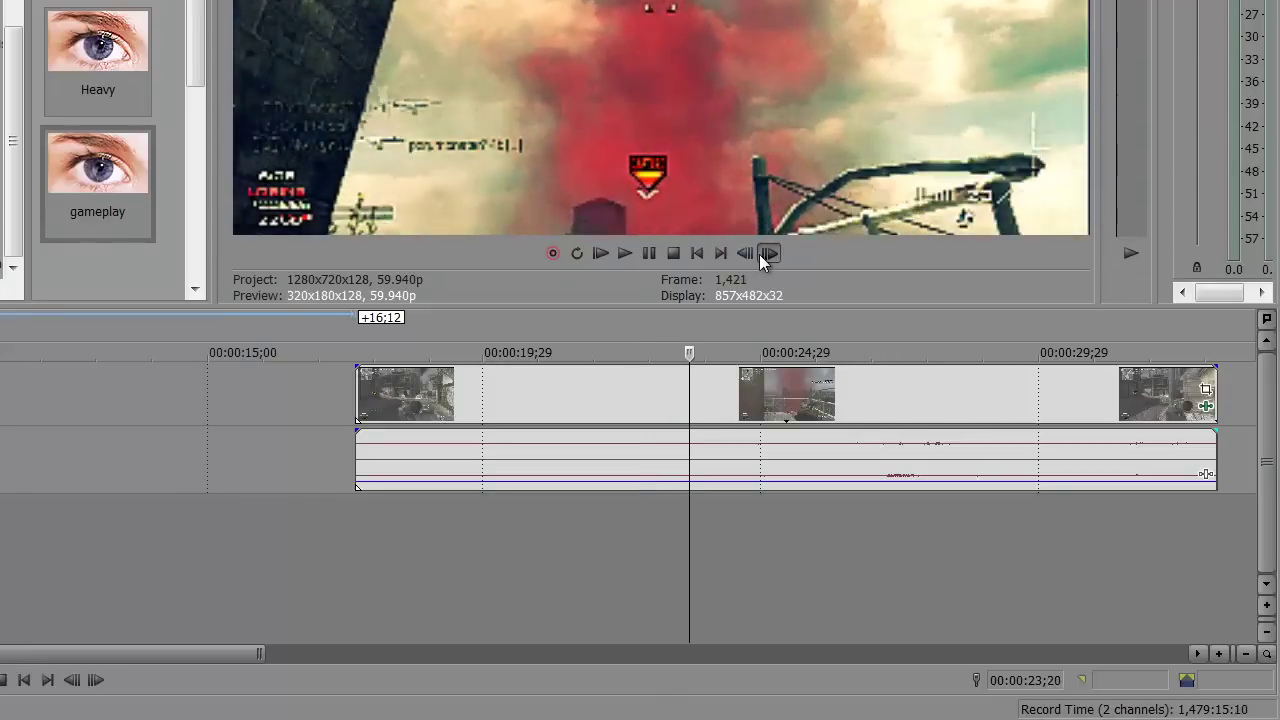
{"action": "double_click", "coordinate": [759, 254]}
{"action": "double_click", "coordinate": [759, 254]}
{"action": "double_click", "coordinate": [759, 254]}
{"action": "double_click", "coordinate": [759, 254]}
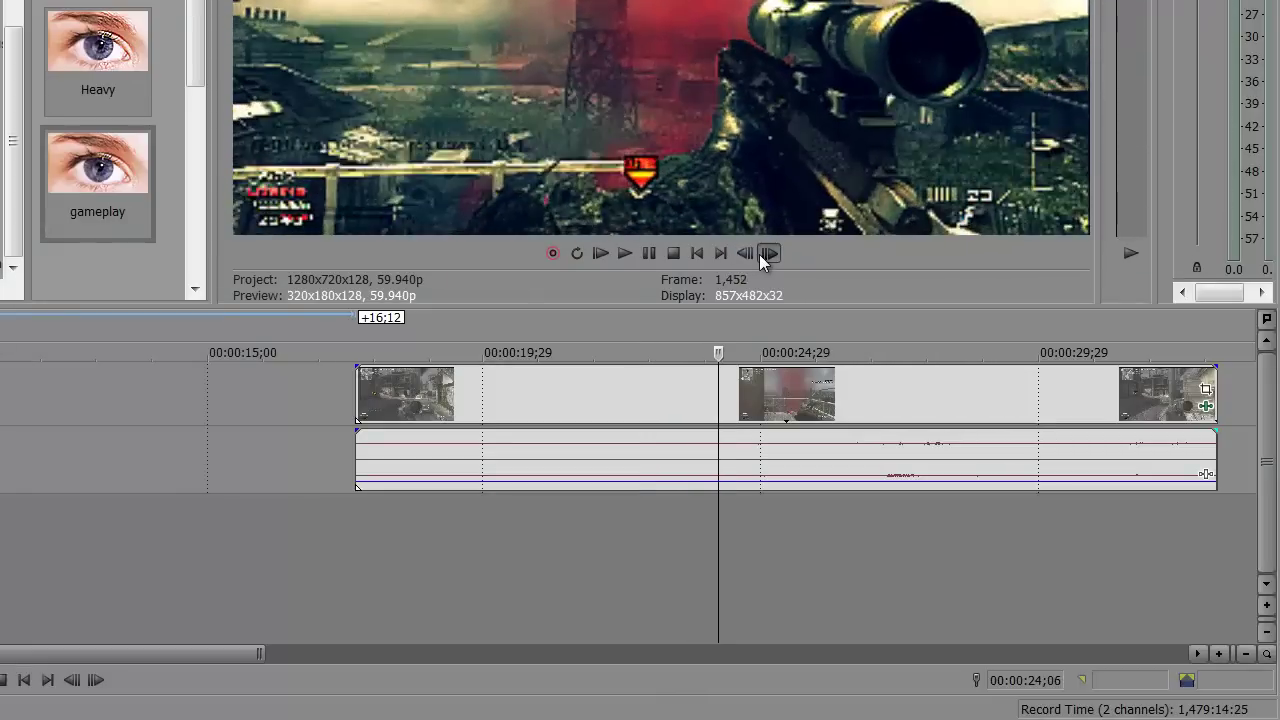
{"action": "double_click", "coordinate": [759, 254]}
{"action": "double_click", "coordinate": [759, 254]}
{"action": "double_click", "coordinate": [759, 254]}
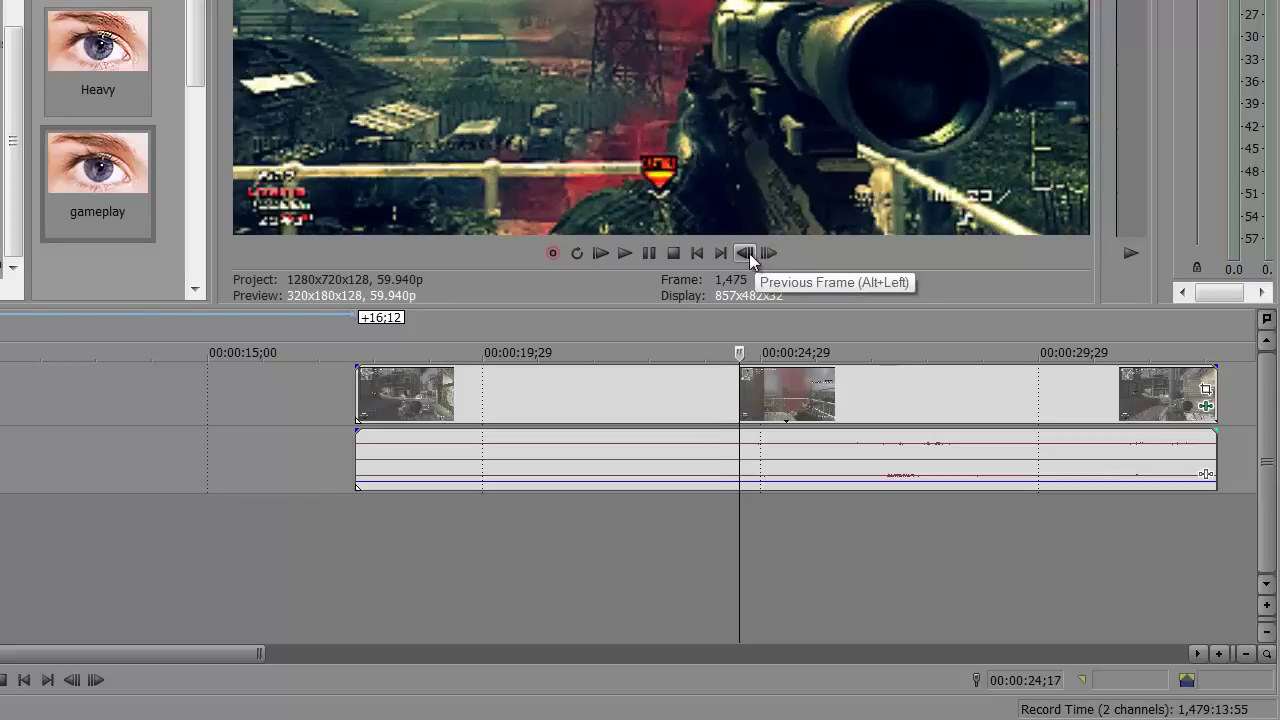
{"action": "double_click", "coordinate": [749, 253]}
{"action": "double_click", "coordinate": [749, 253]}
{"action": "double_click", "coordinate": [749, 253]}
{"action": "double_click", "coordinate": [818, 299]}
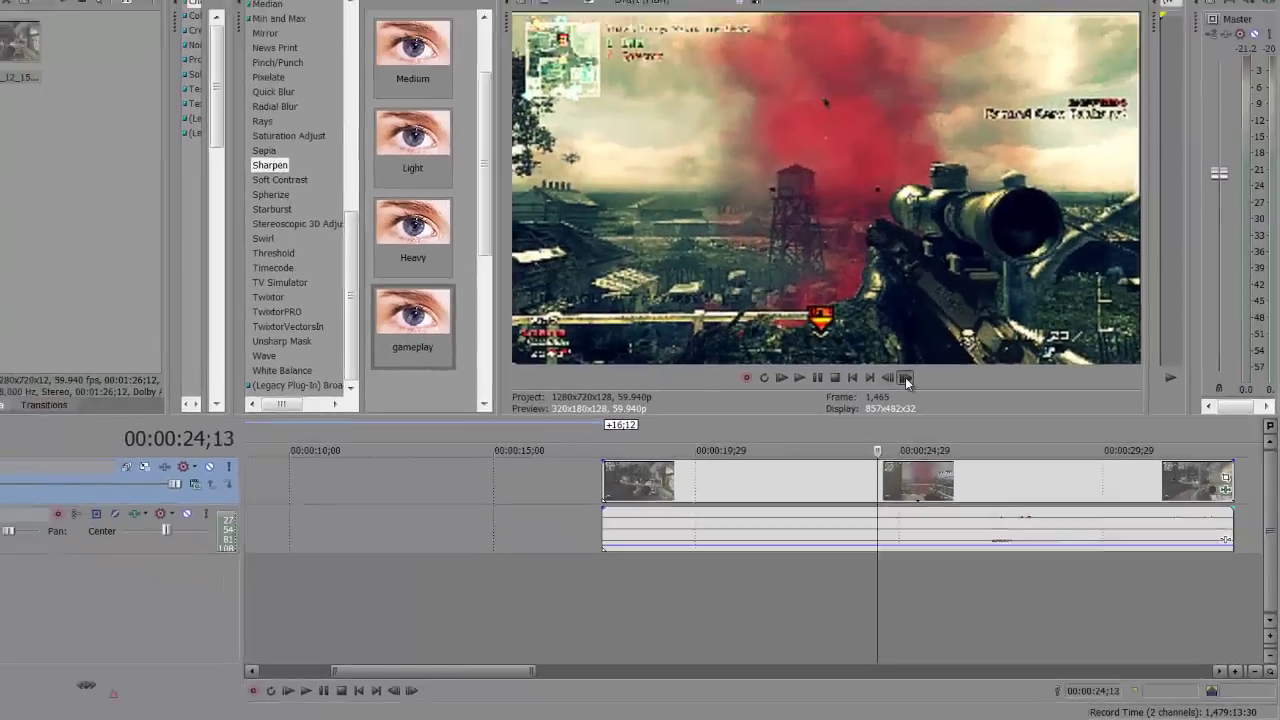
{"action": "left_click", "coordinate": [818, 299]}
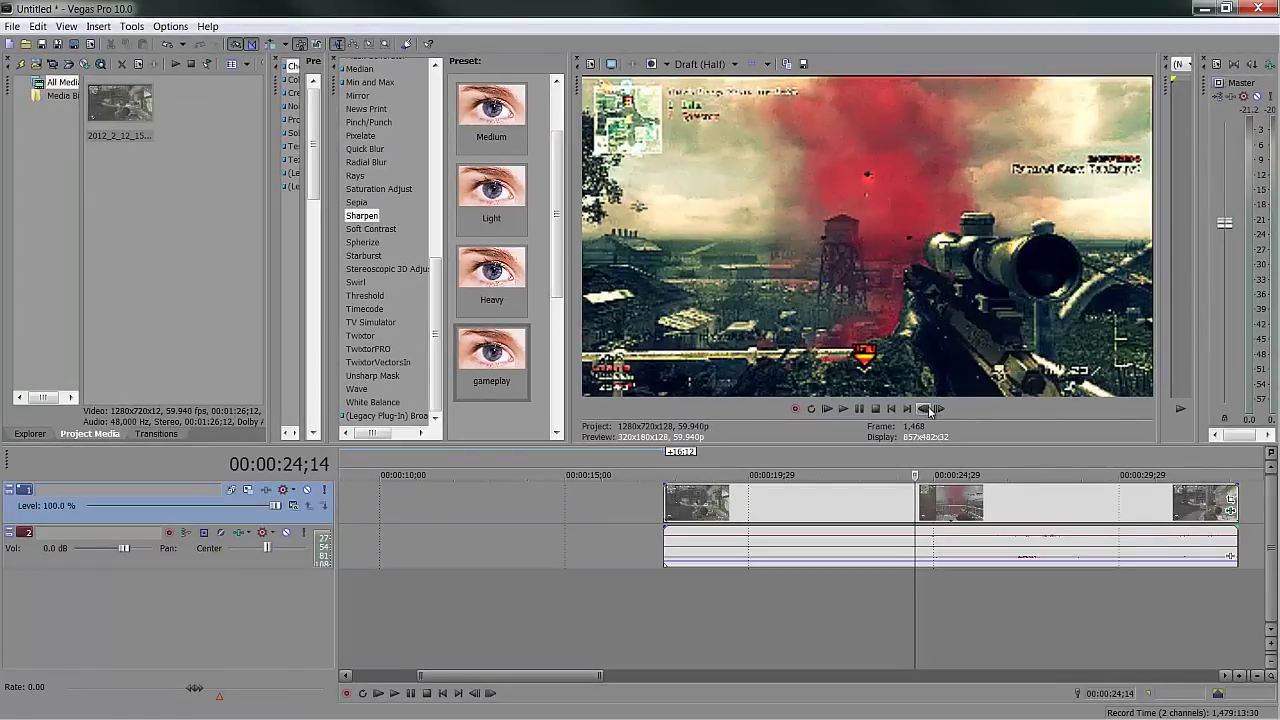
{"action": "left_click", "coordinate": [928, 409]}
{"action": "left_click", "coordinate": [938, 409]}
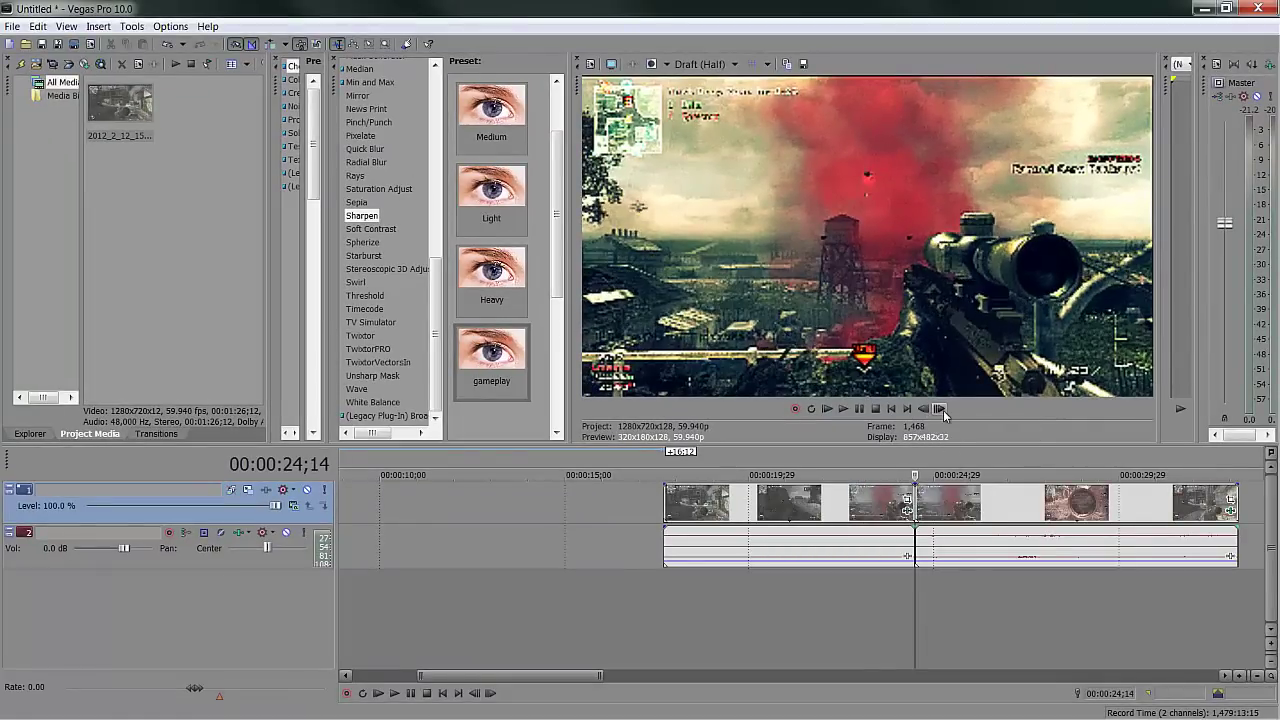
Step: Examine the footage after the split frame by frame between 00:00:24;14 and 00:00:25;02
{"action": "double_click", "coordinate": [941, 410]}
{"action": "left_click", "coordinate": [941, 410]}
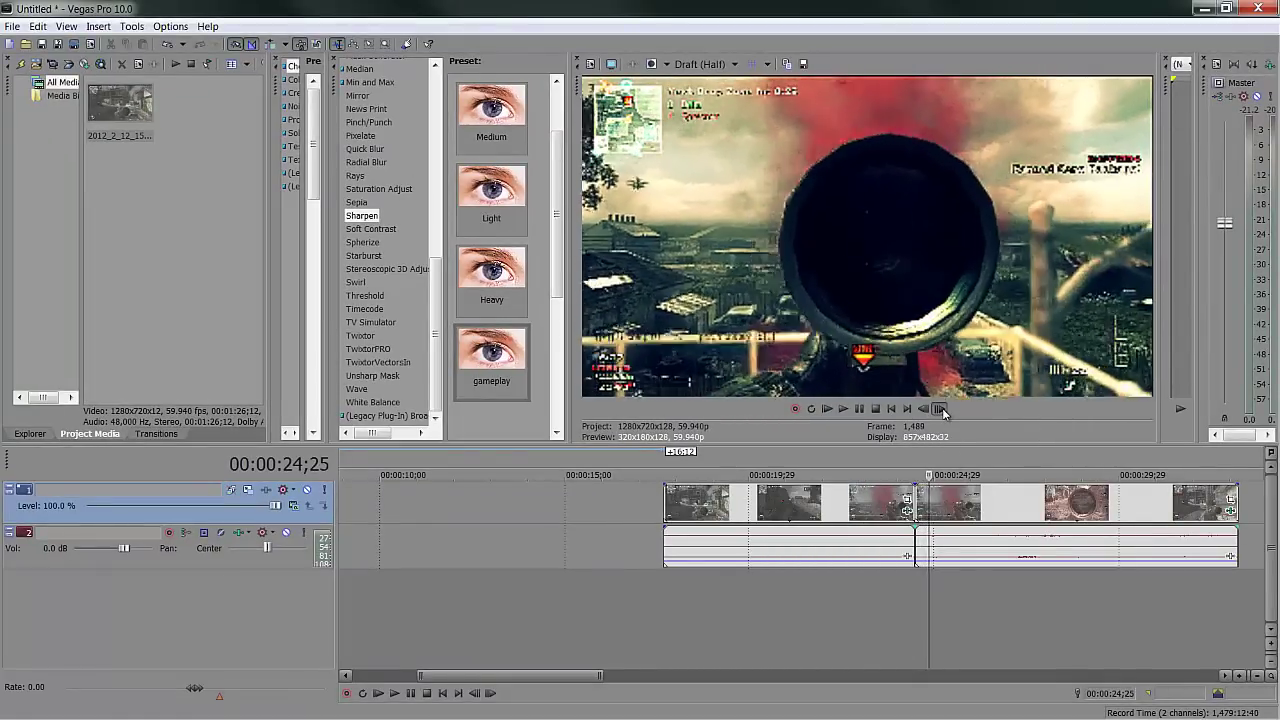
{"action": "left_click_drag", "start_coordinate": [941, 410], "coordinate": [941, 410]}
{"action": "left_click", "coordinate": [926, 411]}
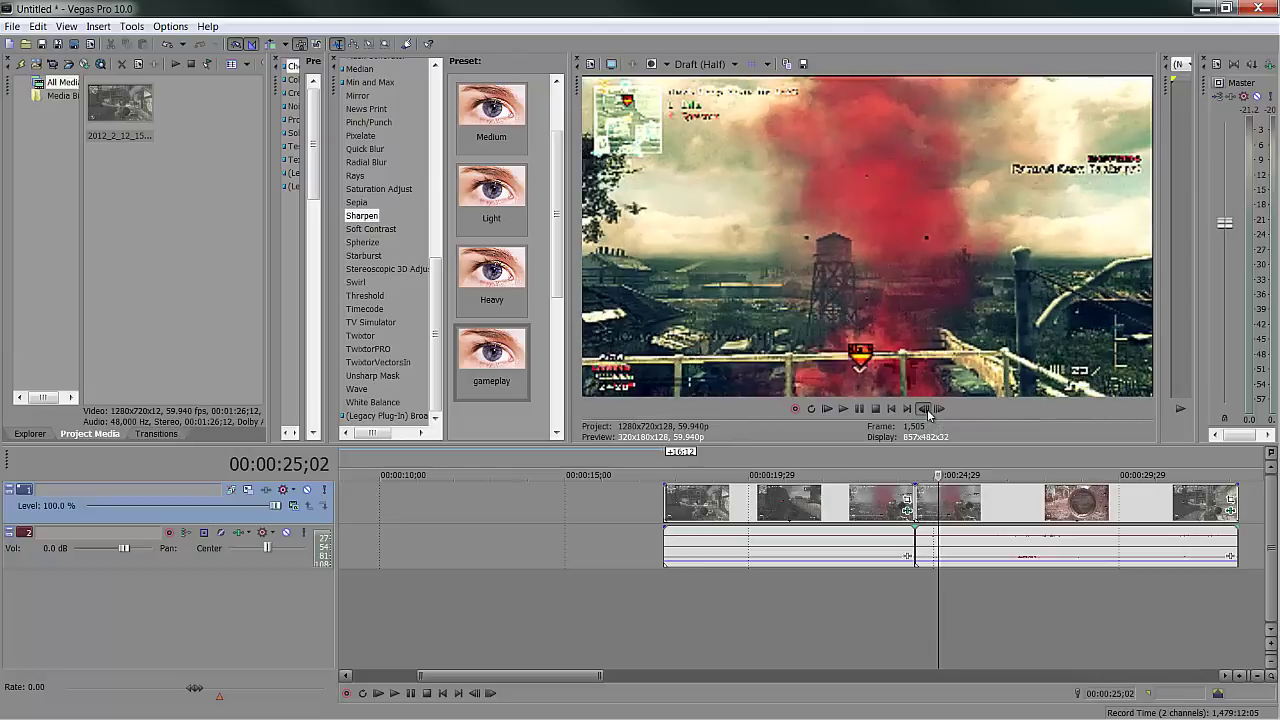
{"action": "left_click", "coordinate": [926, 411]}
{"action": "left_click", "coordinate": [926, 411]}
{"action": "left_click", "coordinate": [926, 411]}
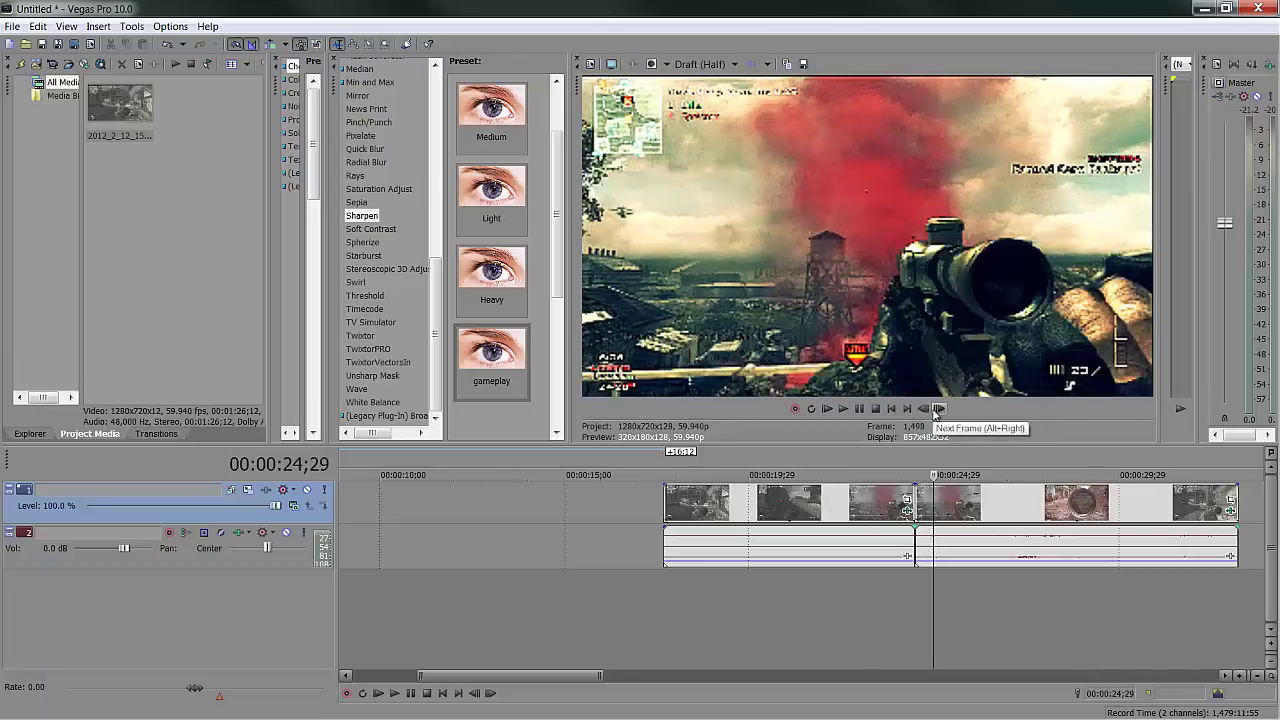
Step: Shift the gameplay segment after the split slightly later to open a small gap behind the first segment
{"action": "left_click", "coordinate": [924, 503]}
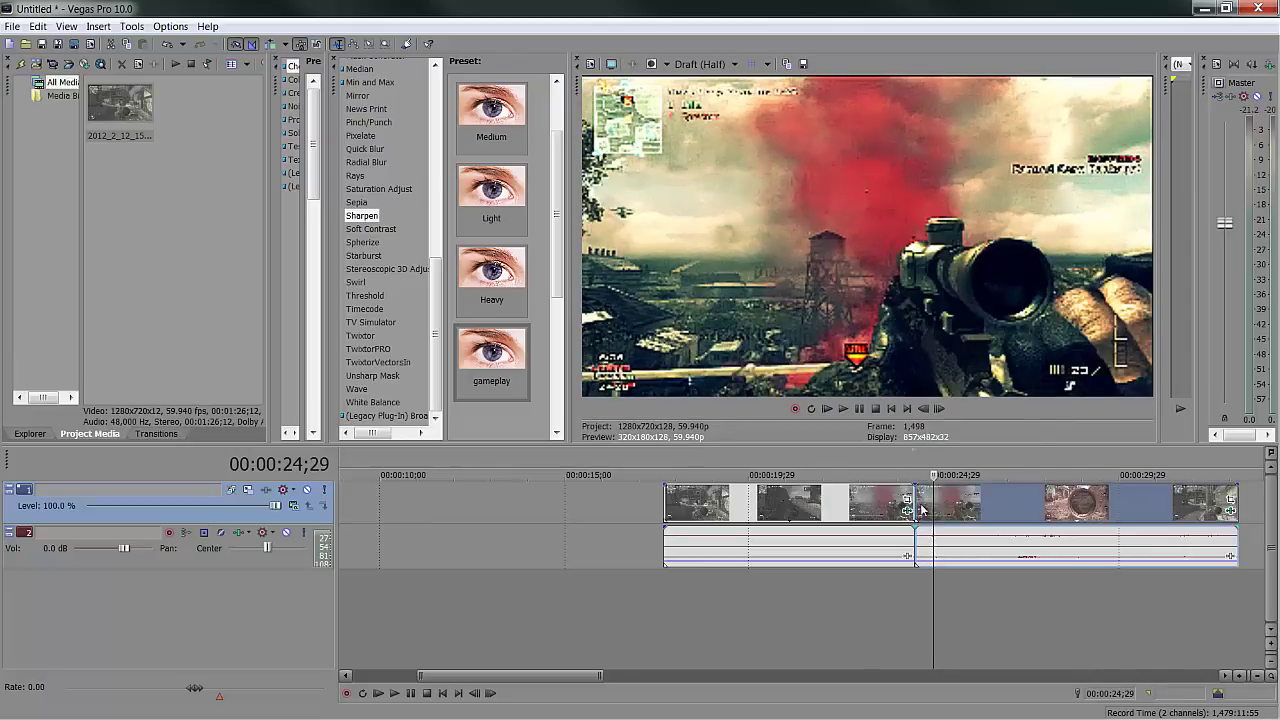
{"action": "left_click", "coordinate": [916, 508]}
{"action": "scroll", "coordinate": [916, 505], "scroll_direction": "up", "scroll_amount": 3}
{"action": "left_click_drag", "start_coordinate": [849, 498], "coordinate": [856, 498]}
Step: Check the last frames of the first segment frame by frame from 00:00:24;08 to 00:00:24;14
{"action": "left_click", "coordinate": [773, 499]}
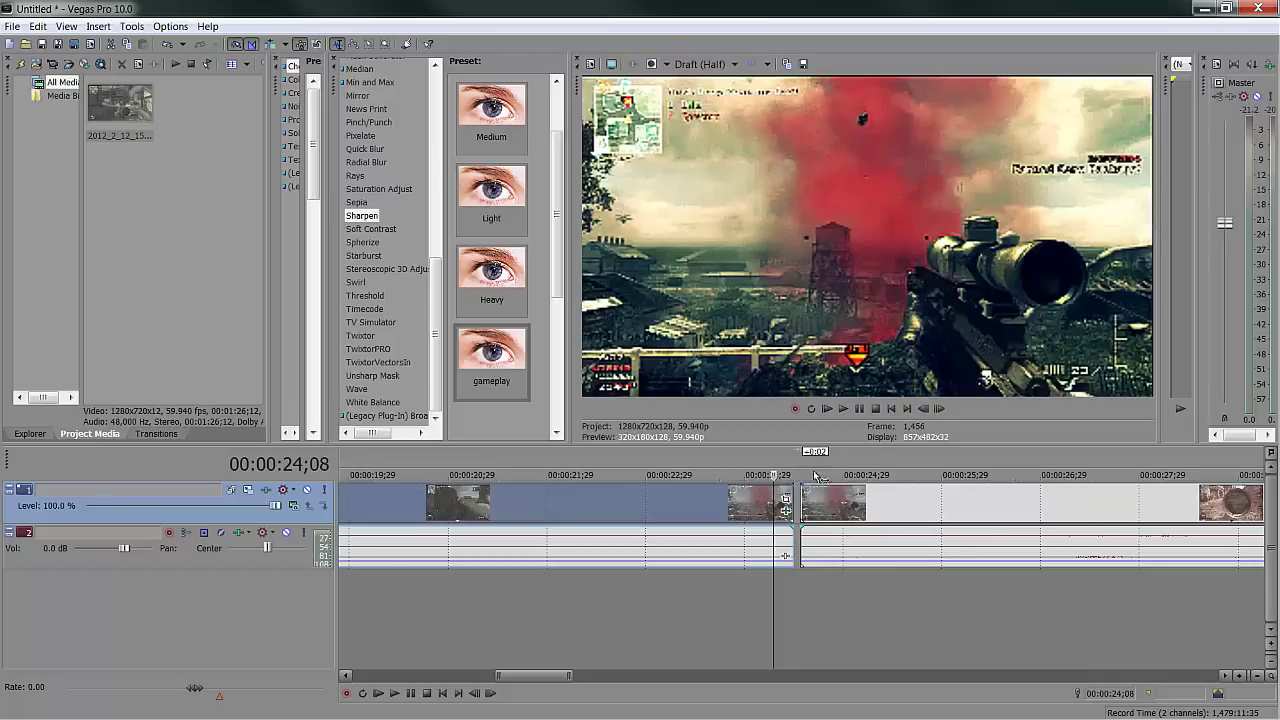
{"action": "left_click", "coordinate": [938, 409]}
{"action": "left_click", "coordinate": [938, 409]}
{"action": "left_click", "coordinate": [938, 409]}
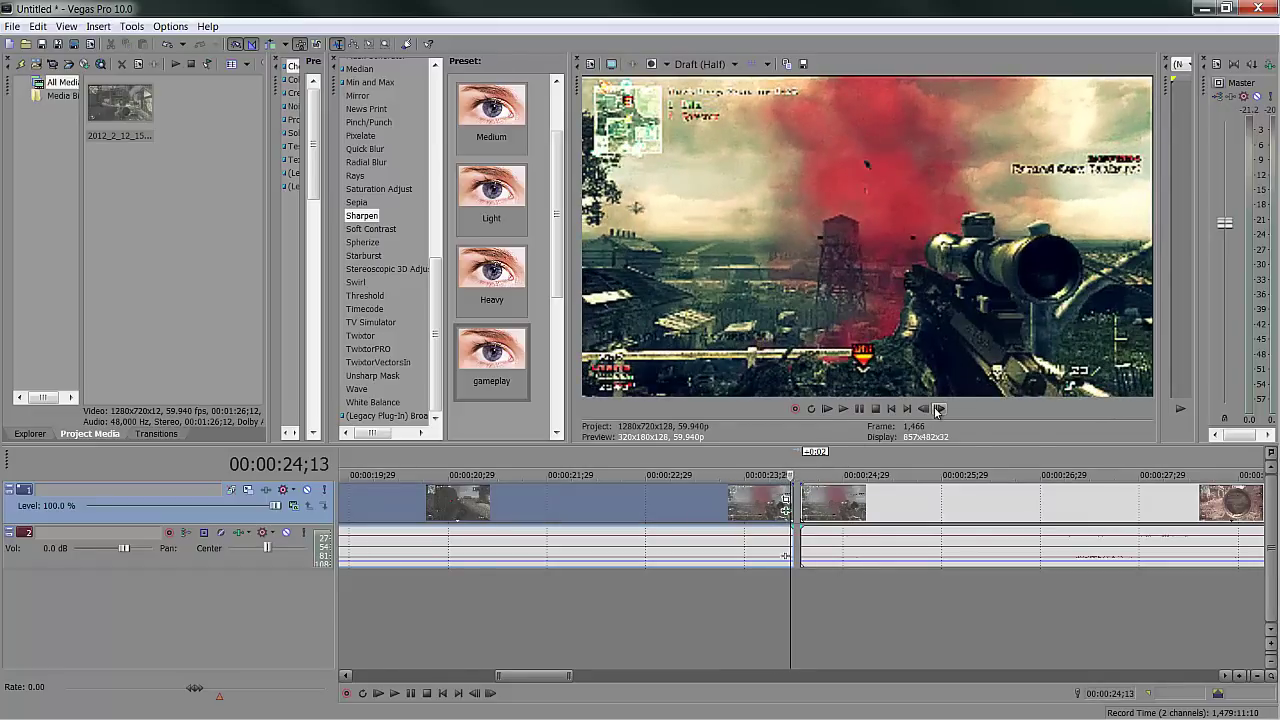
{"action": "left_click", "coordinate": [938, 409]}
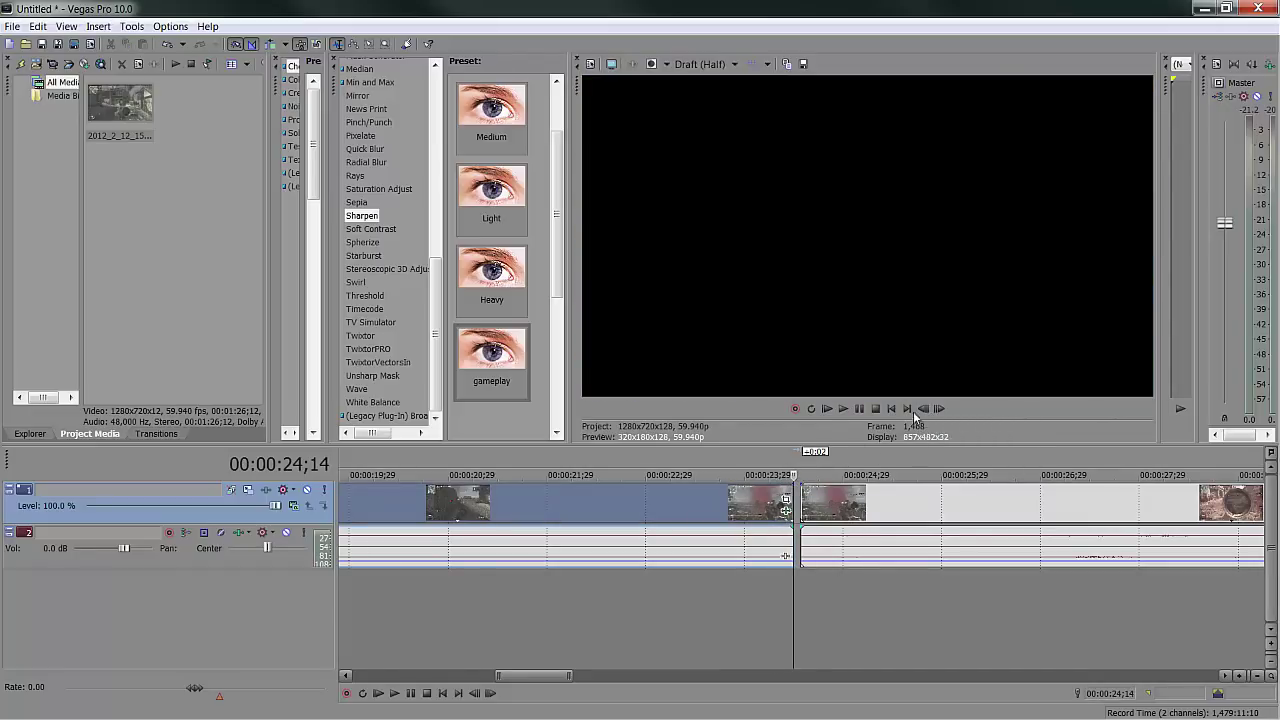
{"action": "left_click", "coordinate": [921, 409]}
Step: Find the cut point in the second segment frame by frame and split it at 00:00:25;01
{"action": "left_click", "coordinate": [822, 510]}
{"action": "left_click", "coordinate": [938, 409]}
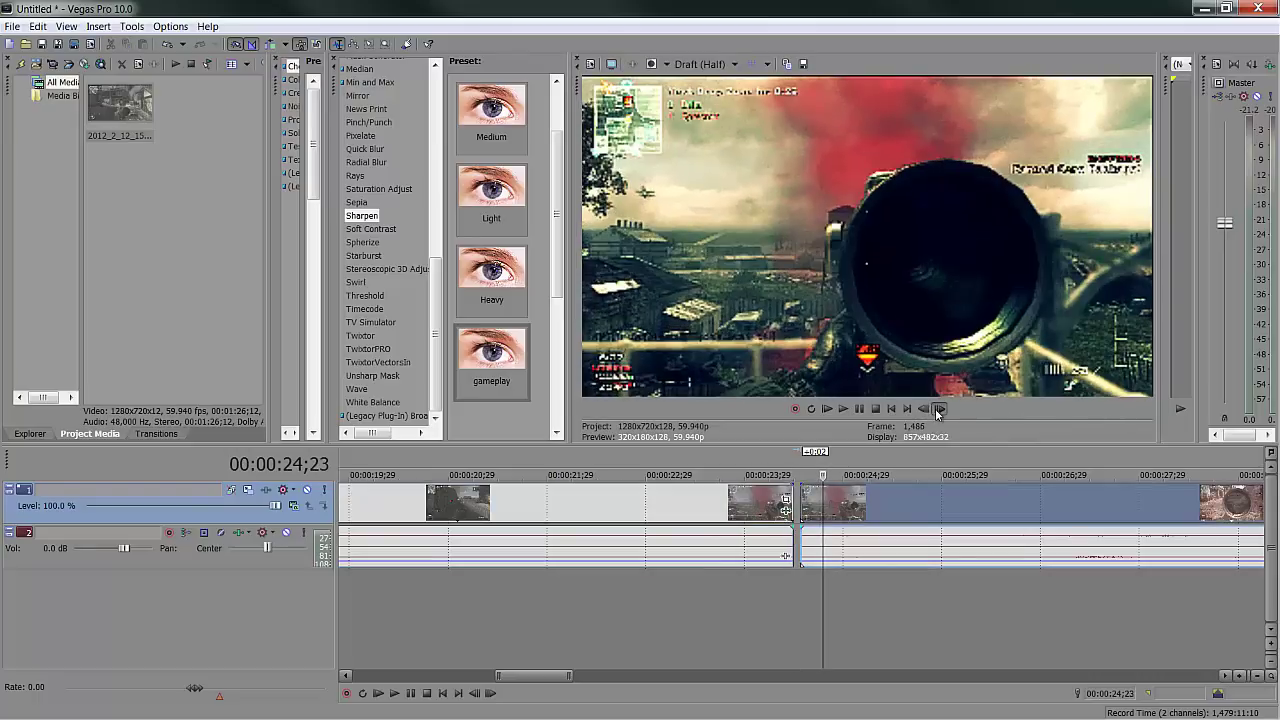
{"action": "left_click", "coordinate": [938, 409]}
{"action": "left_click", "coordinate": [938, 409]}
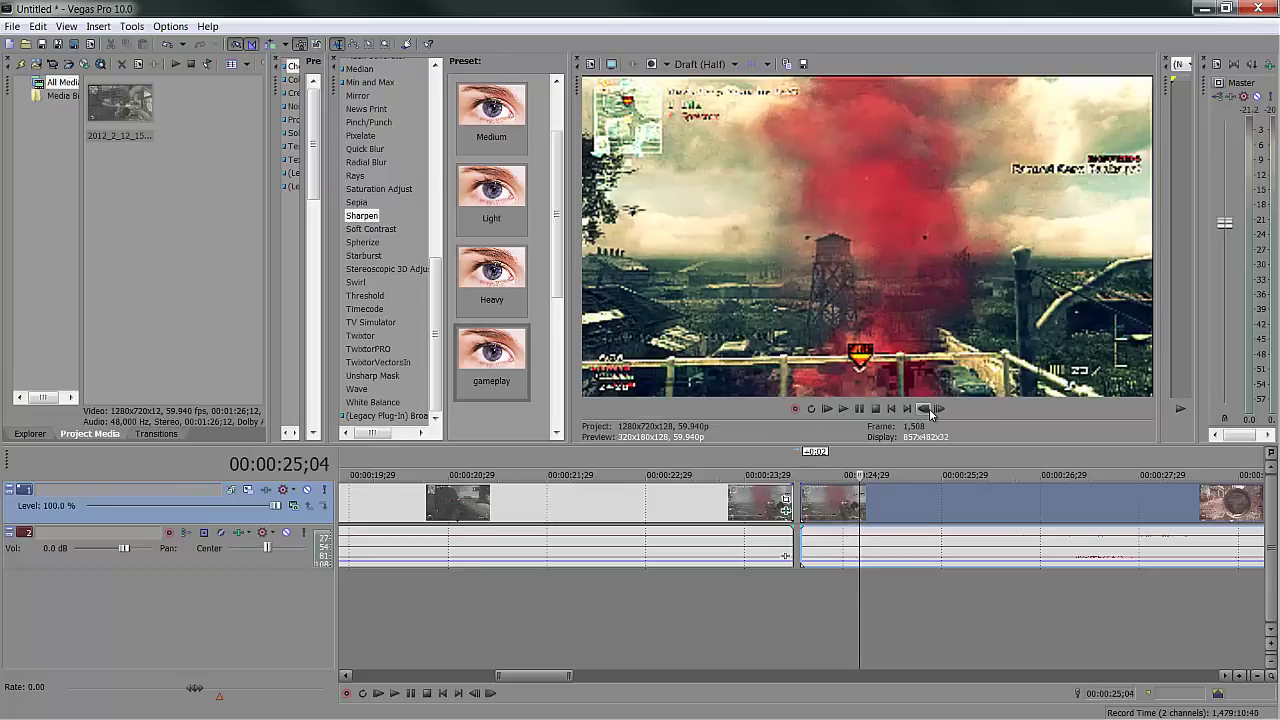
{"action": "left_click", "coordinate": [924, 409]}
{"action": "left_click", "coordinate": [924, 409]}
{"action": "scroll", "coordinate": [843, 512], "scroll_direction": "up", "scroll_amount": 2}
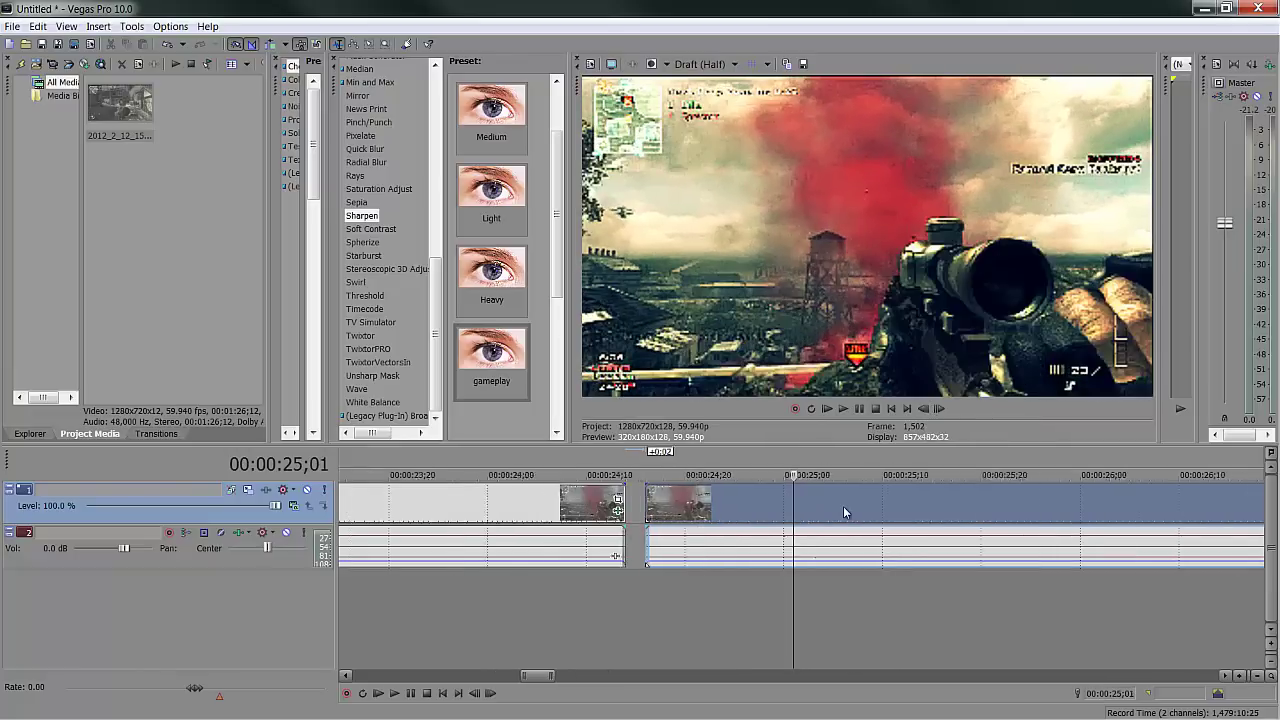
{"action": "scroll", "coordinate": [843, 508], "scroll_direction": "up", "scroll_amount": 1}
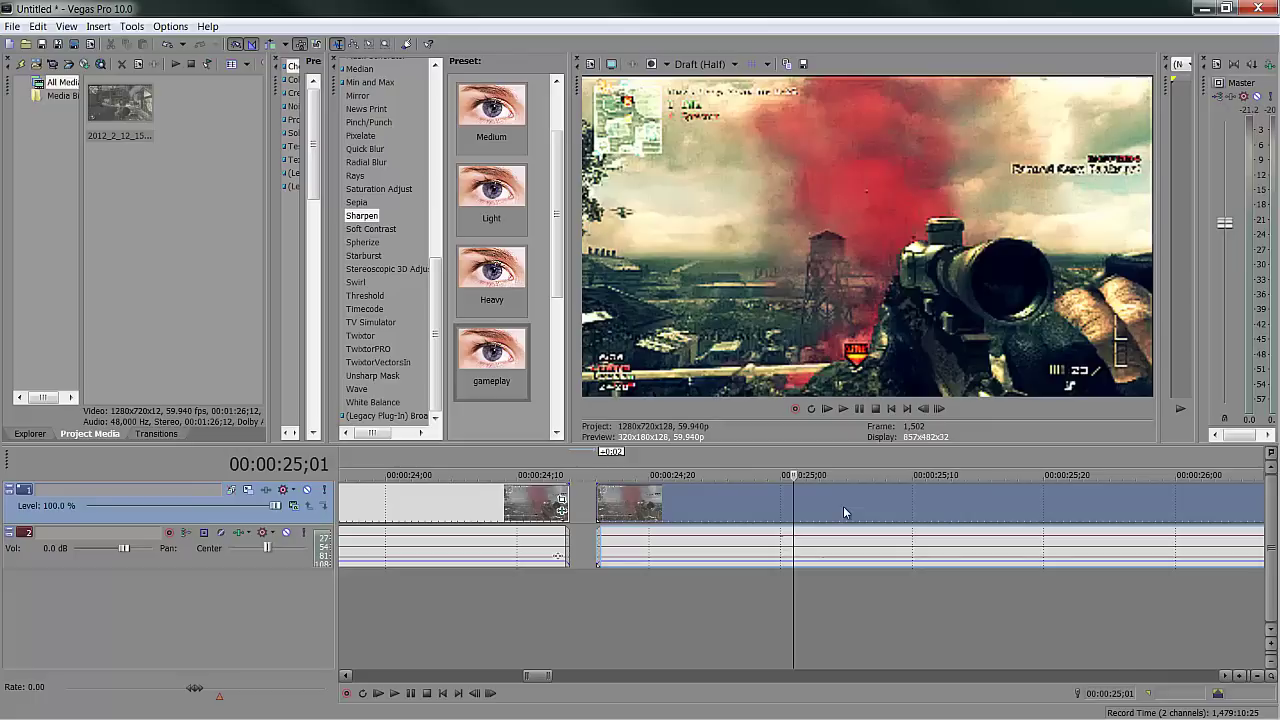
{"action": "left_click", "coordinate": [938, 409]}
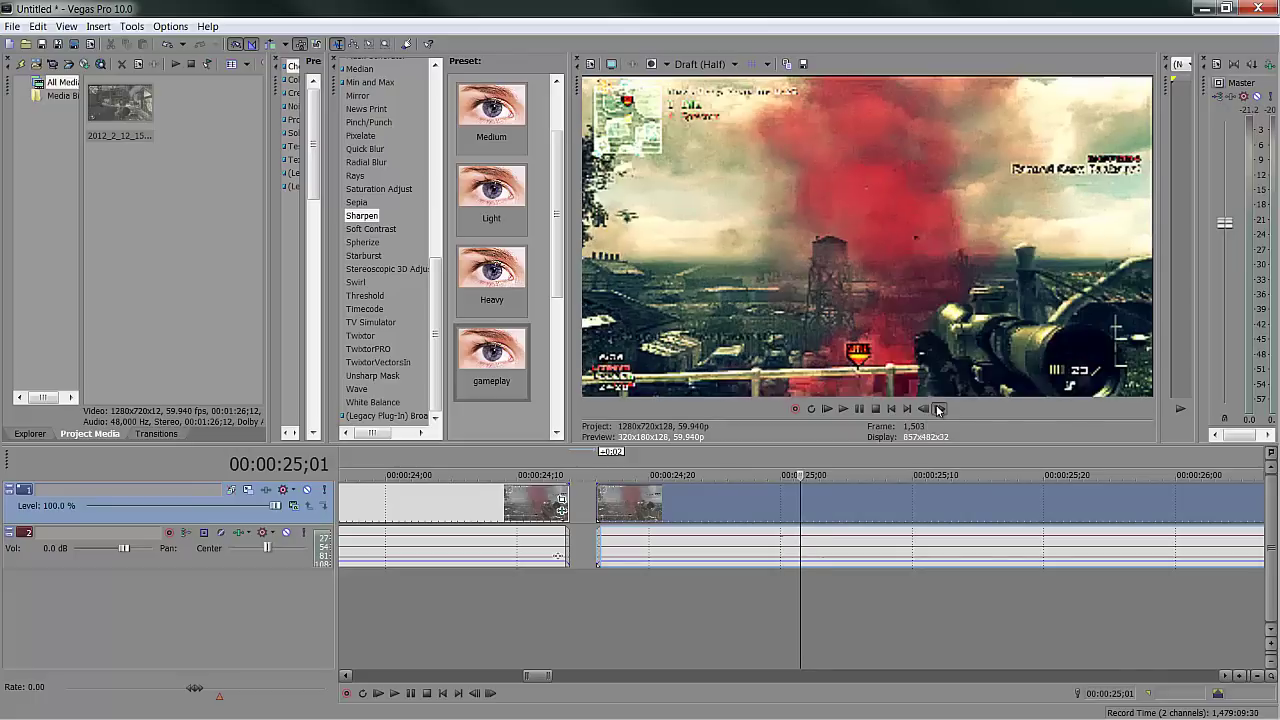
{"action": "left_click", "coordinate": [923, 409]}
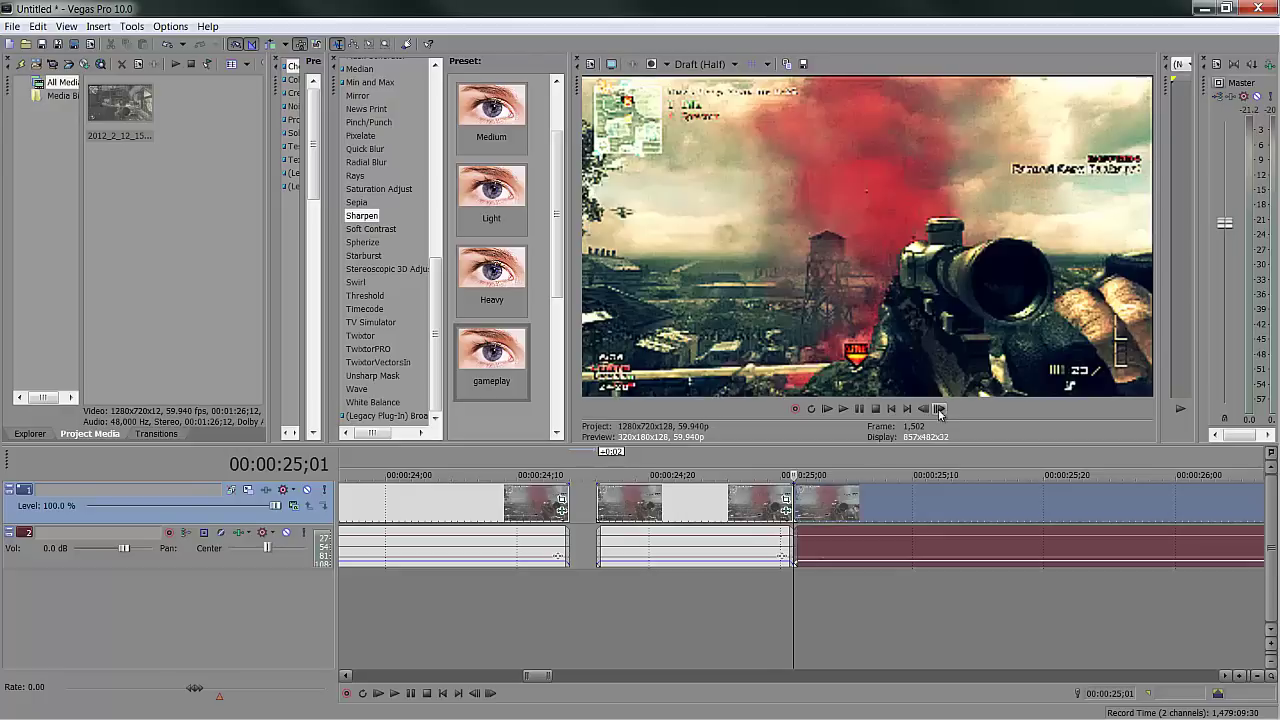
Step: Split the clip again at 00:00:25;02 and delete the segment that ends at the 00:00:25;01 cut
{"action": "left_click", "coordinate": [938, 409]}
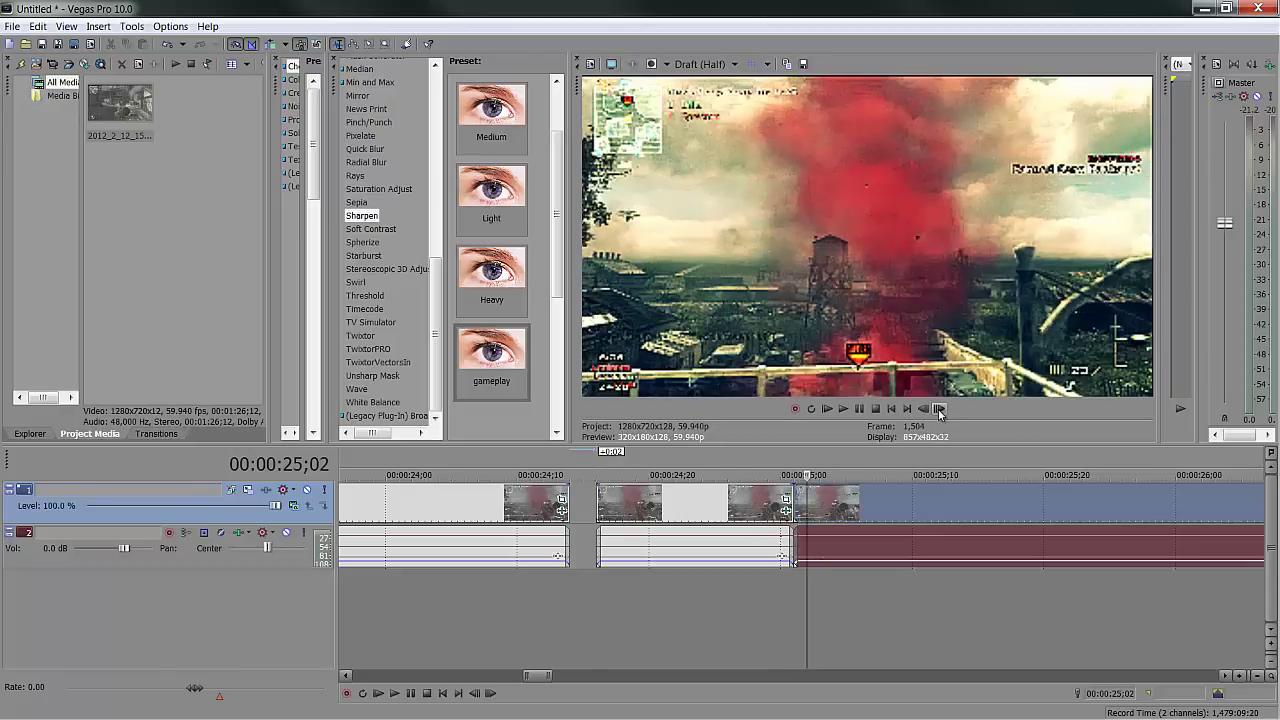
{"action": "right_click", "coordinate": [762, 512]}
{"action": "left_click", "coordinate": [790, 324]}
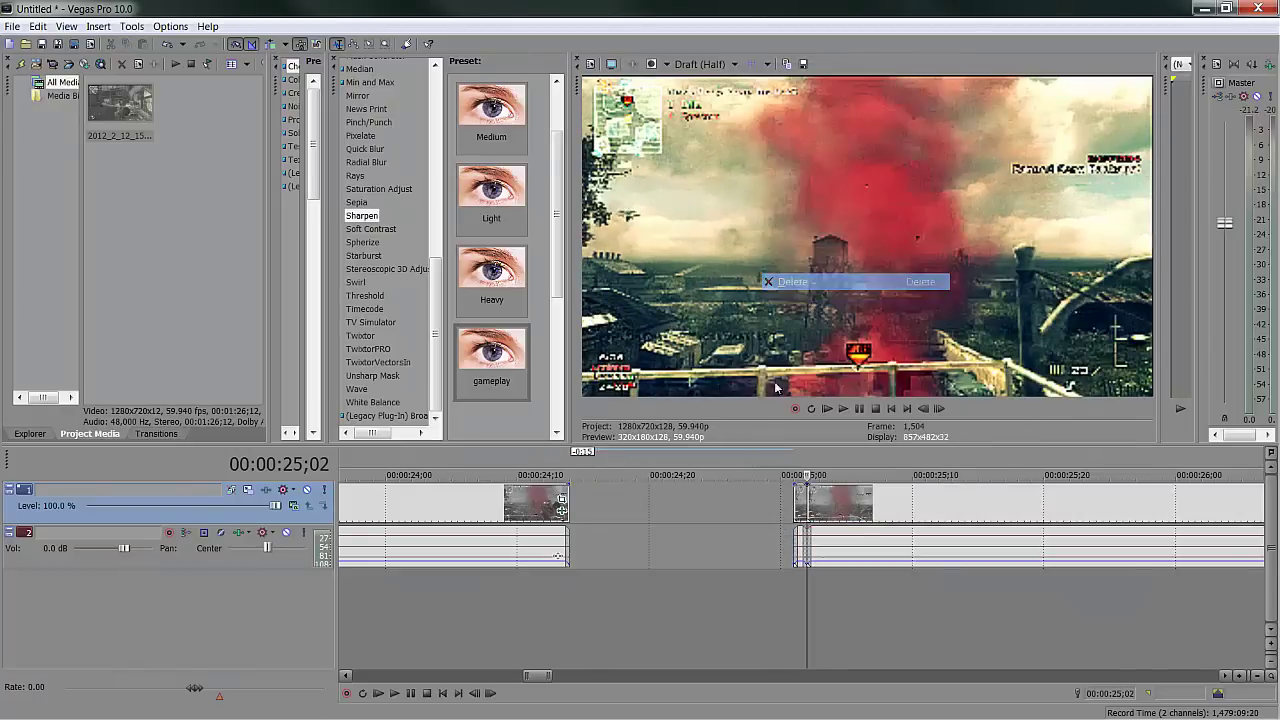
Step: Move the tiny piece cut at 00:00:25;01 against the end of the first segment and check the join frame by frame
{"action": "scroll", "coordinate": [780, 508], "scroll_direction": "up", "scroll_amount": 2}
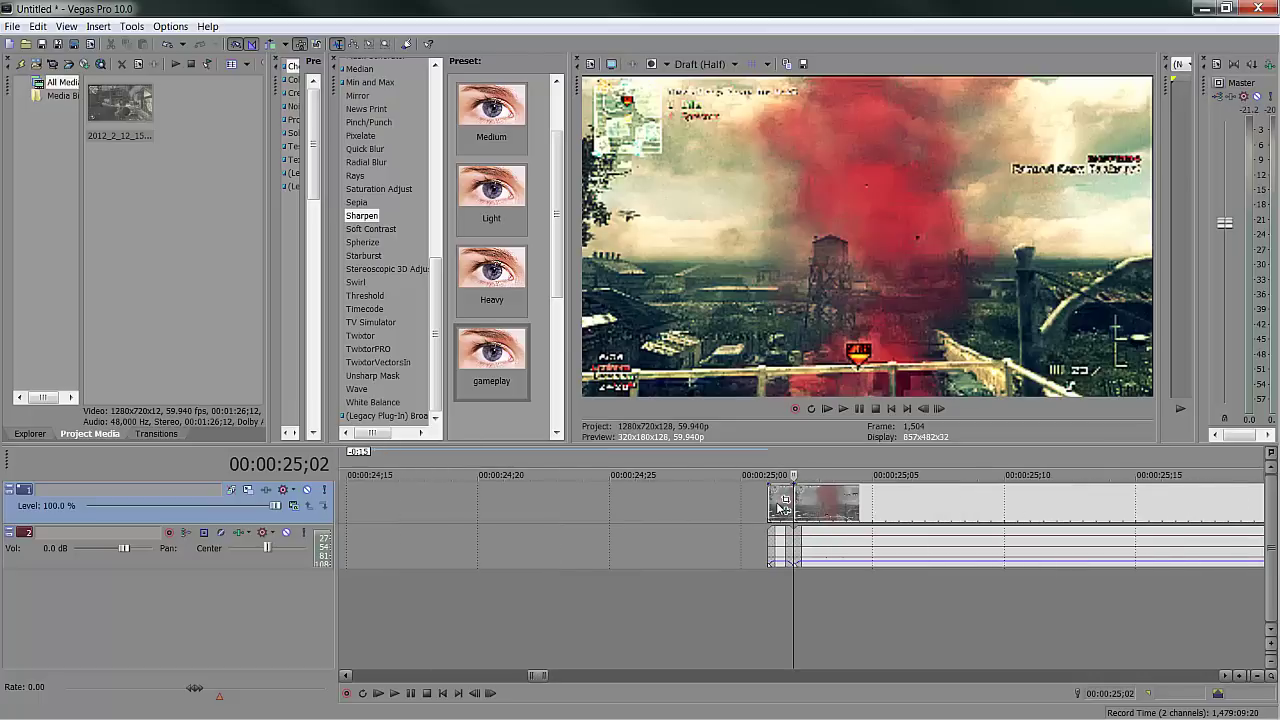
{"action": "scroll", "coordinate": [779, 508], "scroll_direction": "down", "scroll_amount": 1}
{"action": "left_click_drag", "start_coordinate": [783, 497], "coordinate": [440, 498]}
{"action": "left_click", "coordinate": [419, 527]}
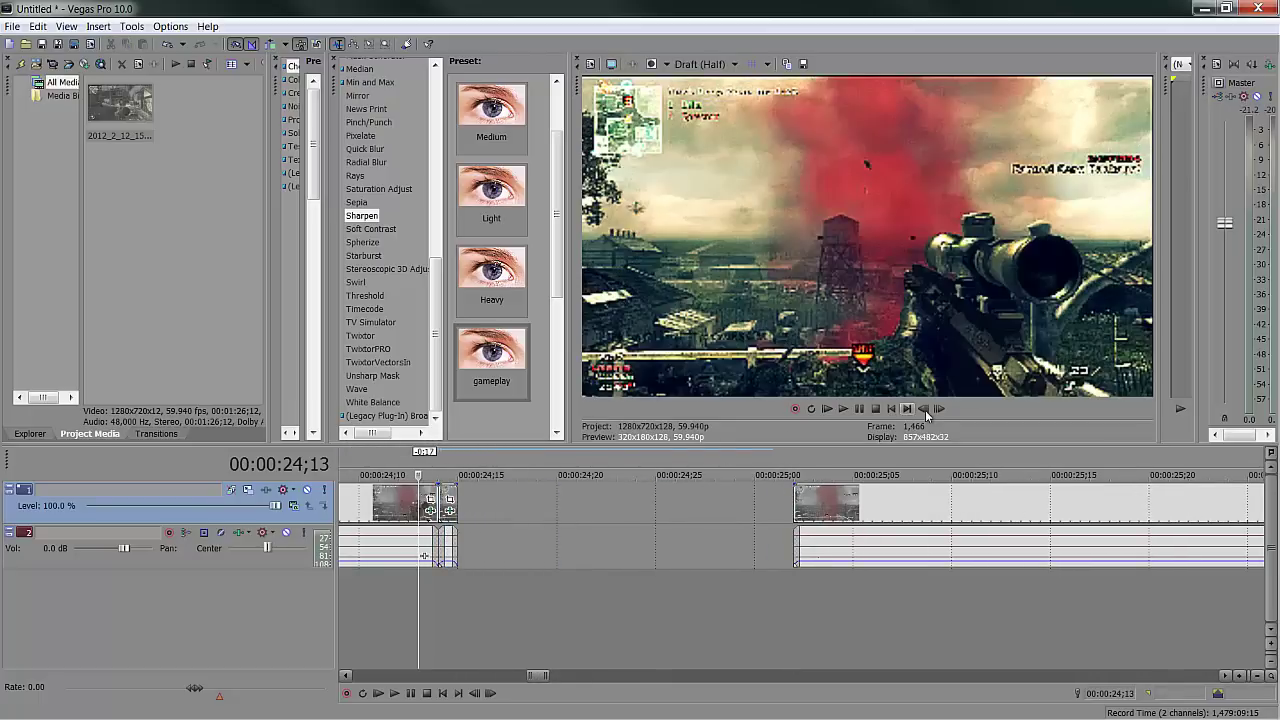
{"action": "double_click", "coordinate": [938, 409]}
{"action": "left_click", "coordinate": [926, 409]}
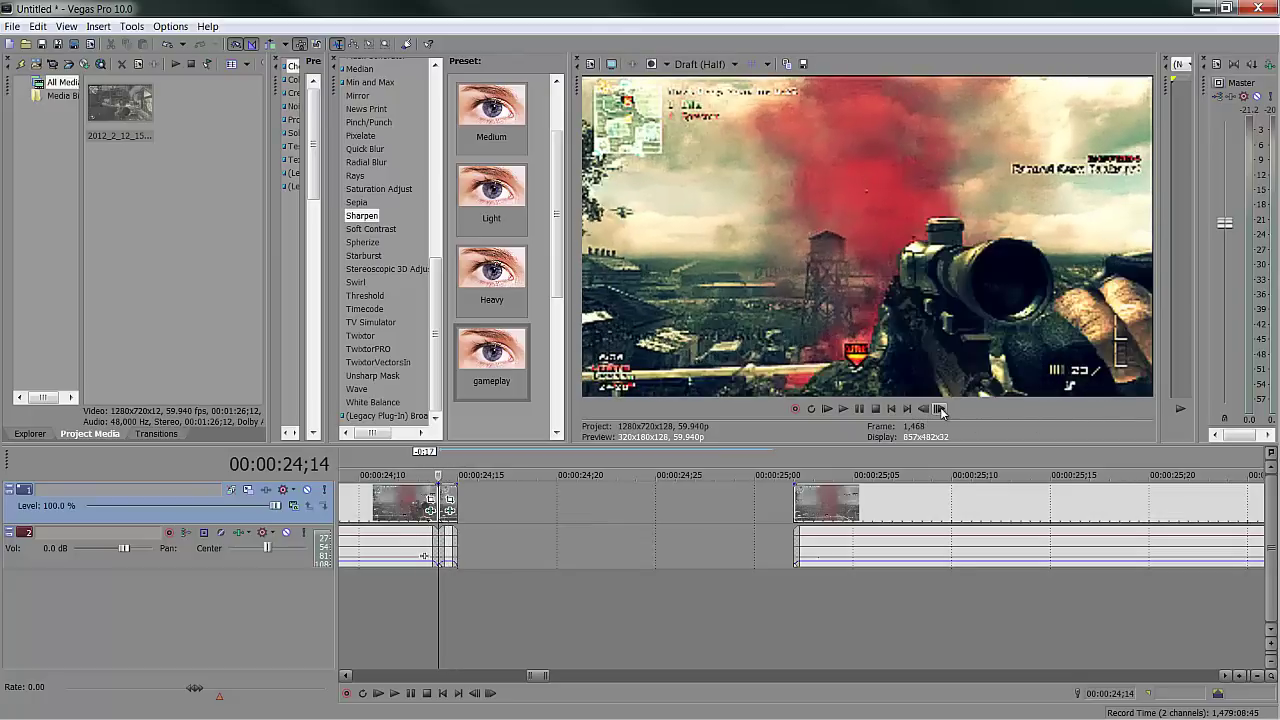
Step: Split the remaining clip at 00:00:25;07 and move the cut-off piece directly behind the tiny piece
{"action": "left_click", "coordinate": [800, 518]}
{"action": "left_click", "coordinate": [800, 518]}
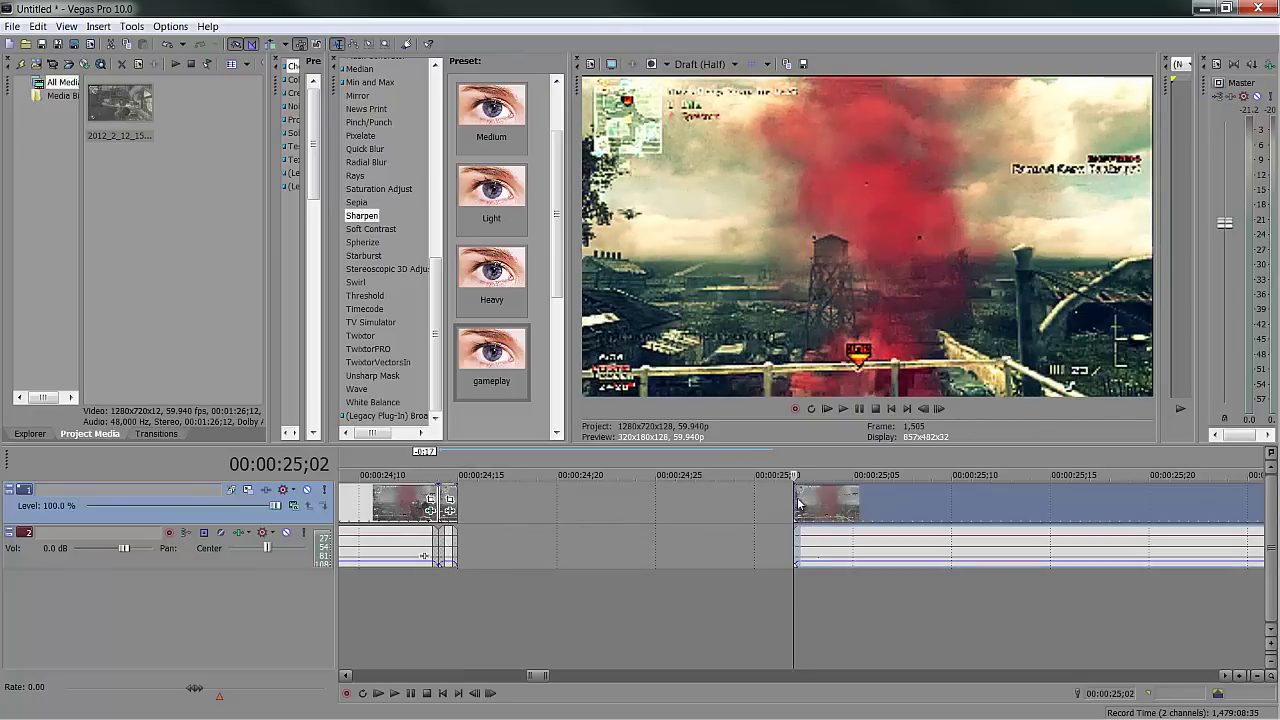
{"action": "double_click", "coordinate": [938, 409]}
{"action": "left_click", "coordinate": [938, 409]}
{"action": "left_click", "coordinate": [938, 409]}
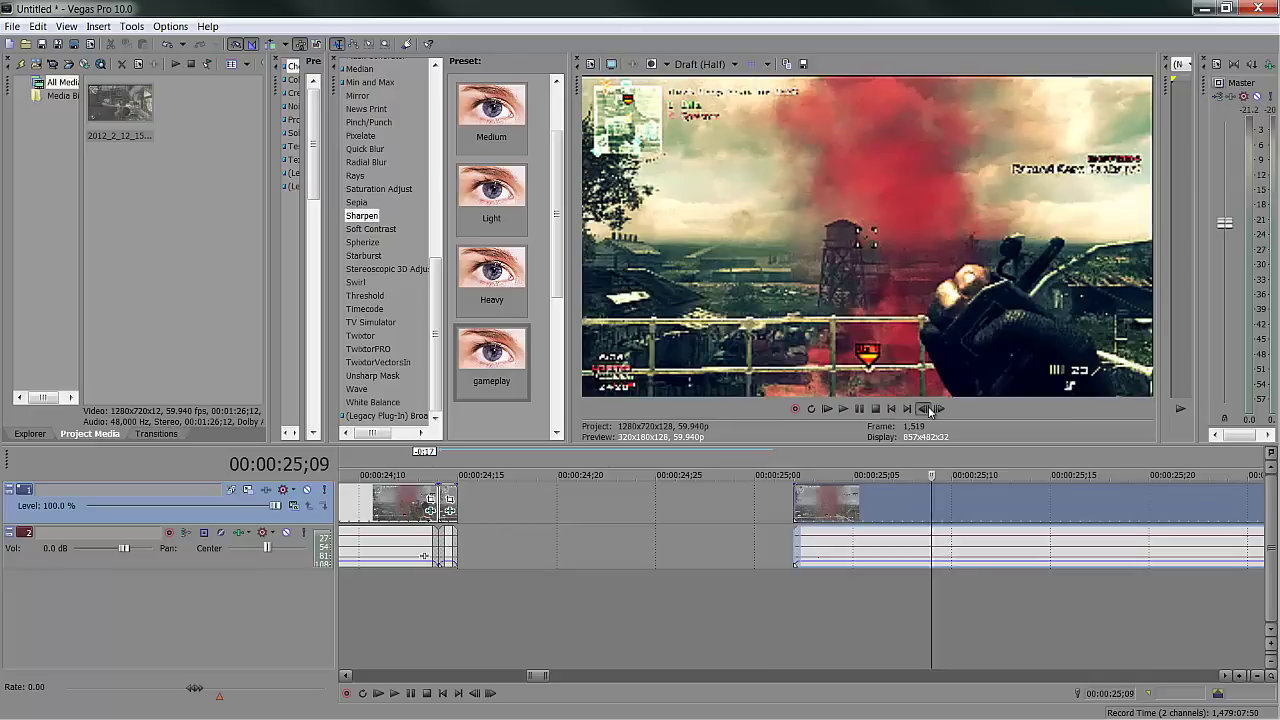
{"action": "left_click", "coordinate": [923, 409]}
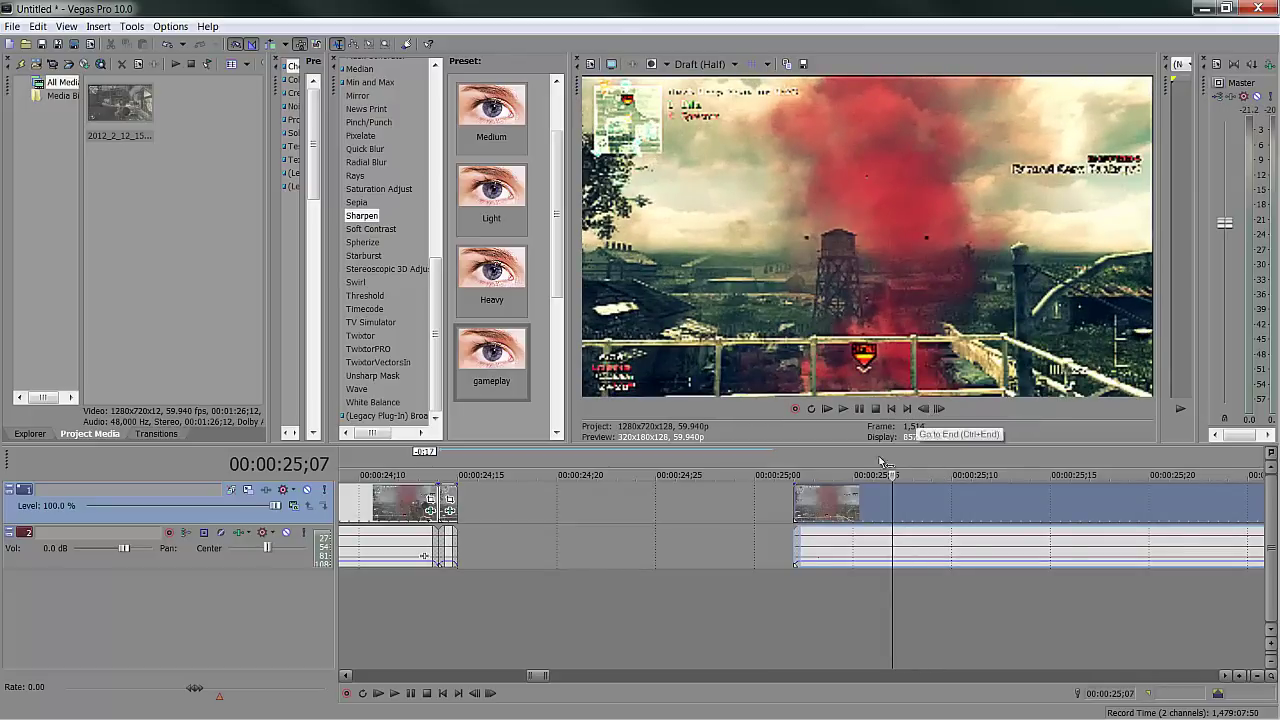
{"action": "key", "text": "s"}
{"action": "left_click_drag", "start_coordinate": [823, 505], "coordinate": [484, 507]}
Step: Examine the remaining gameplay clip frame by frame from 00:00:25;07 to 00:00:25;25
{"action": "left_click", "coordinate": [938, 409]}
{"action": "left_click", "coordinate": [938, 409]}
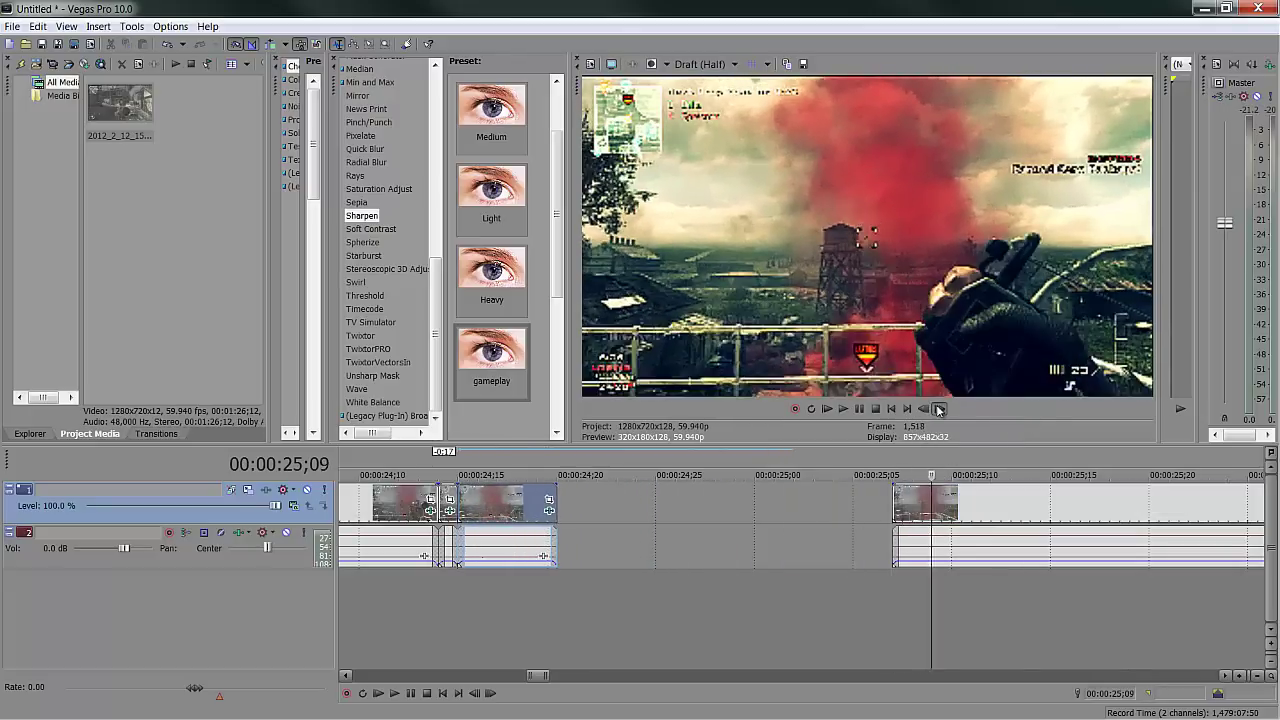
{"action": "left_click", "coordinate": [938, 409]}
{"action": "left_click", "coordinate": [938, 409]}
{"action": "left_click", "coordinate": [938, 409]}
{"action": "left_click", "coordinate": [938, 409]}
{"action": "left_click", "coordinate": [938, 409]}
{"action": "left_click", "coordinate": [938, 409]}
{"action": "left_click", "coordinate": [938, 409]}
{"action": "left_click", "coordinate": [938, 409]}
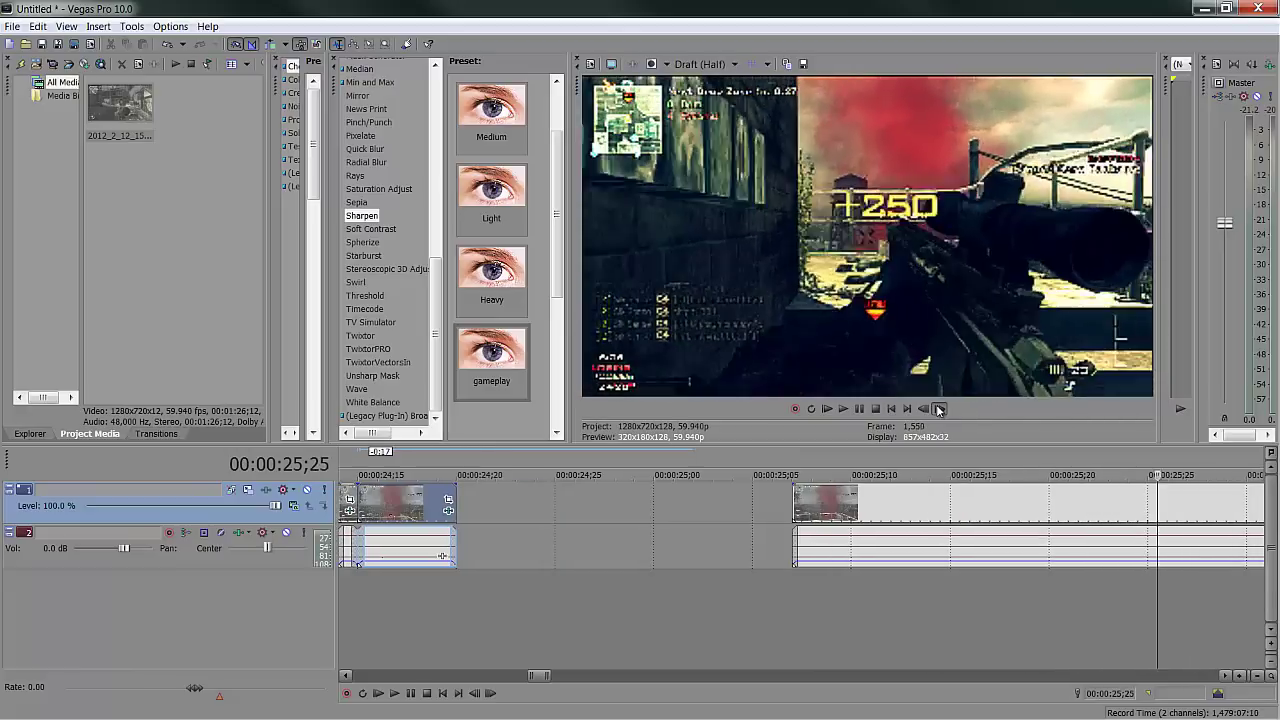
{"action": "left_click", "coordinate": [938, 409]}
Step: Insert a new video track and place the Middle Finger cod 4 Animation clip on it at about 00:00:24;13
{"action": "scroll", "coordinate": [809, 536], "scroll_direction": "down", "scroll_amount": 2}
{"action": "left_click", "coordinate": [562, 586]}
{"action": "scroll", "coordinate": [700, 552], "scroll_direction": "up", "scroll_amount": 3}
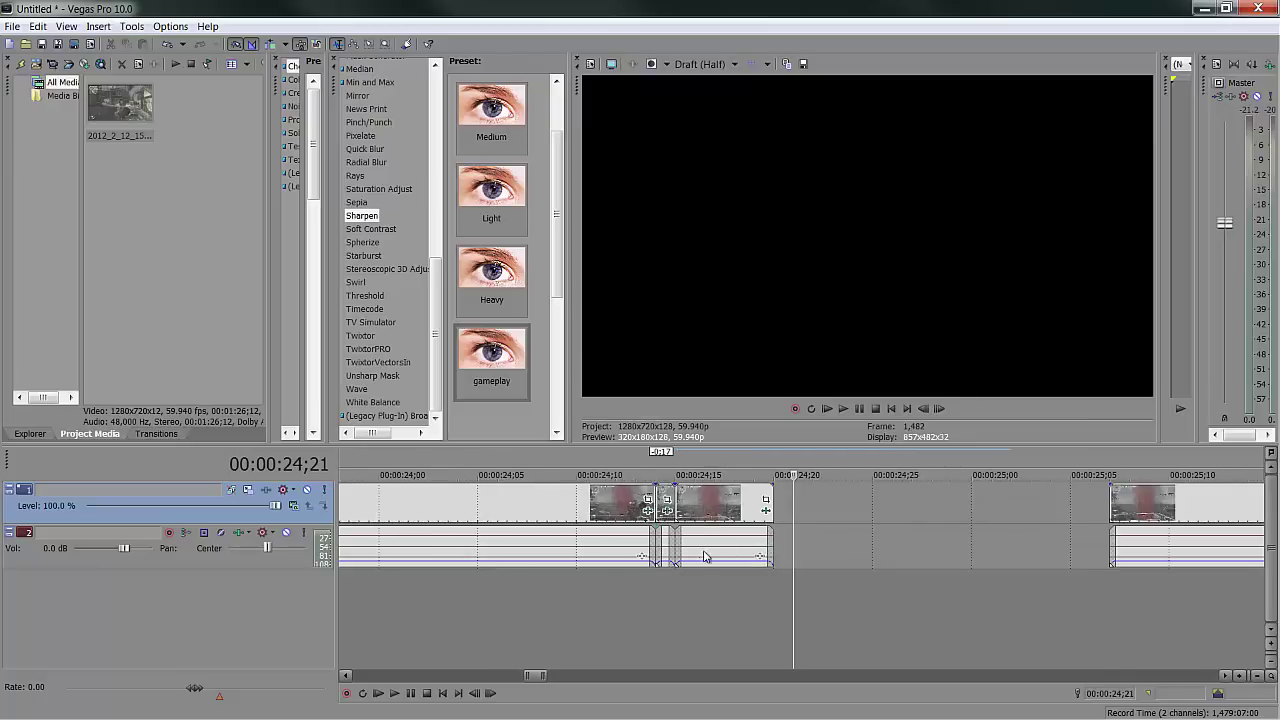
{"action": "right_click", "coordinate": [321, 630]}
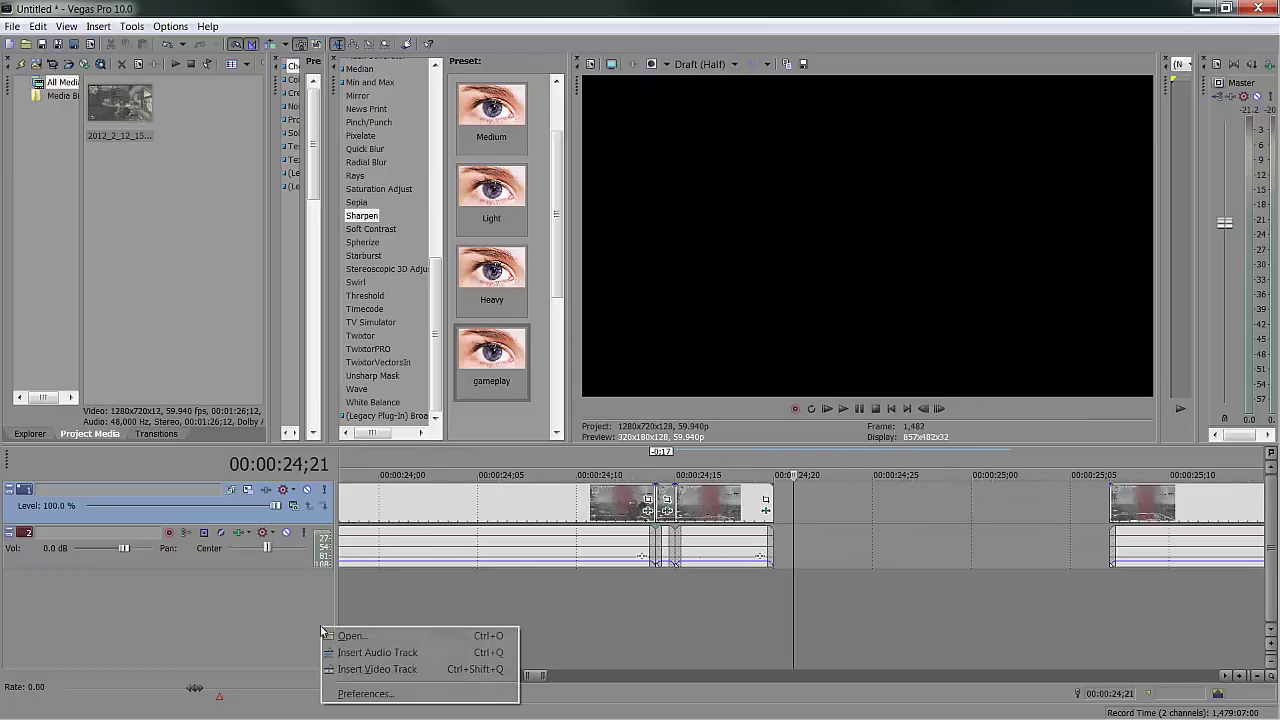
{"action": "left_click", "coordinate": [377, 669]}
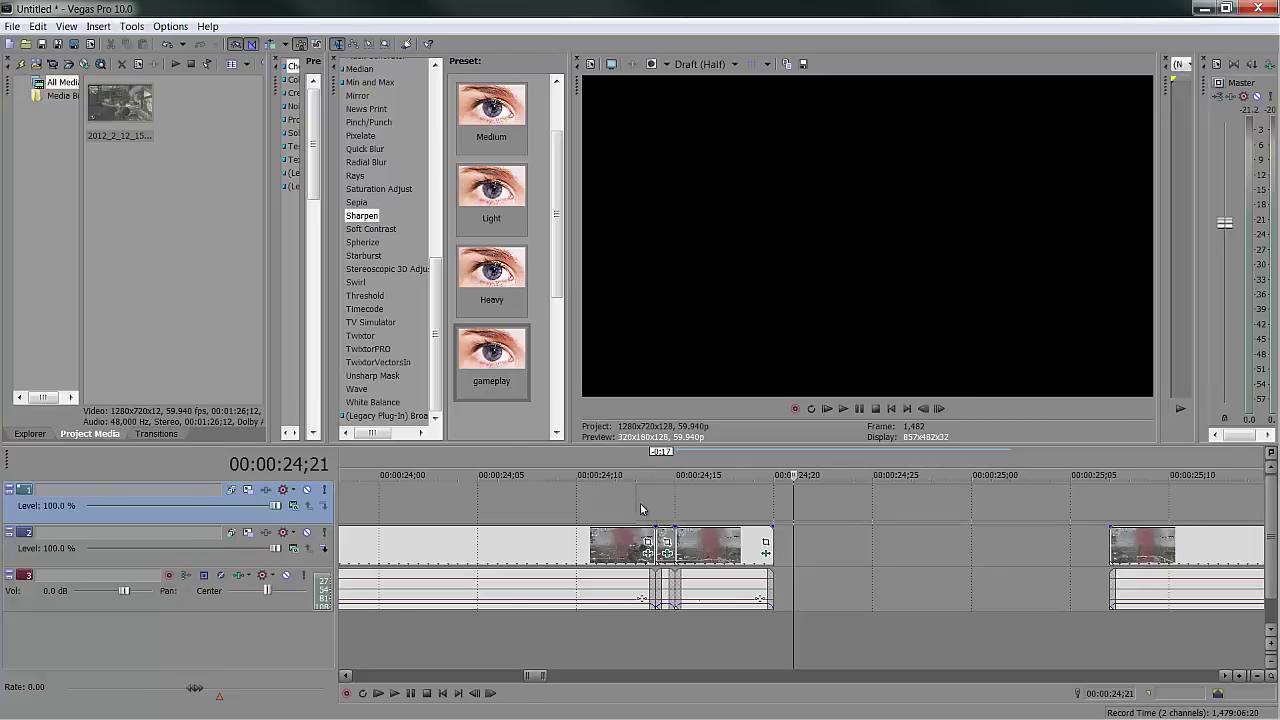
{"action": "left_click_drag", "start_coordinate": [641, 509], "coordinate": [641, 510]}
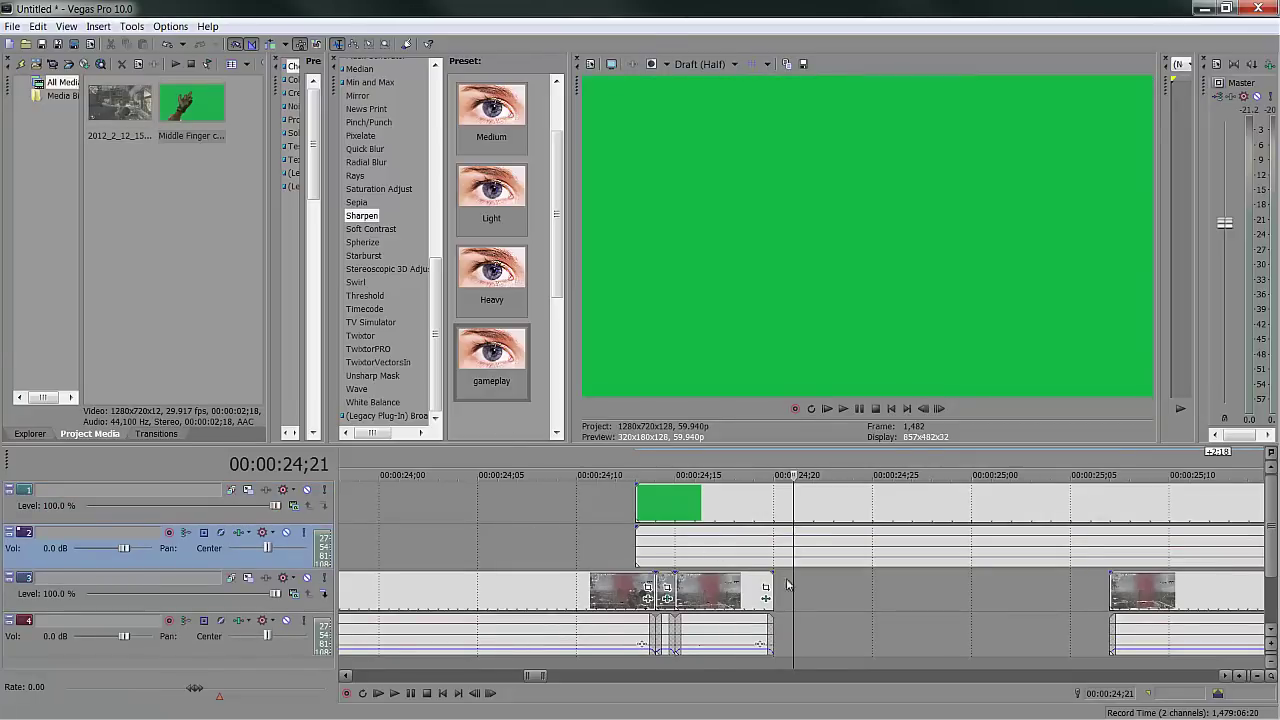
Step: Play the timeline with the added clip, pause, and view the hand animation at 00:00:26;00
{"action": "left_click", "coordinate": [843, 408]}
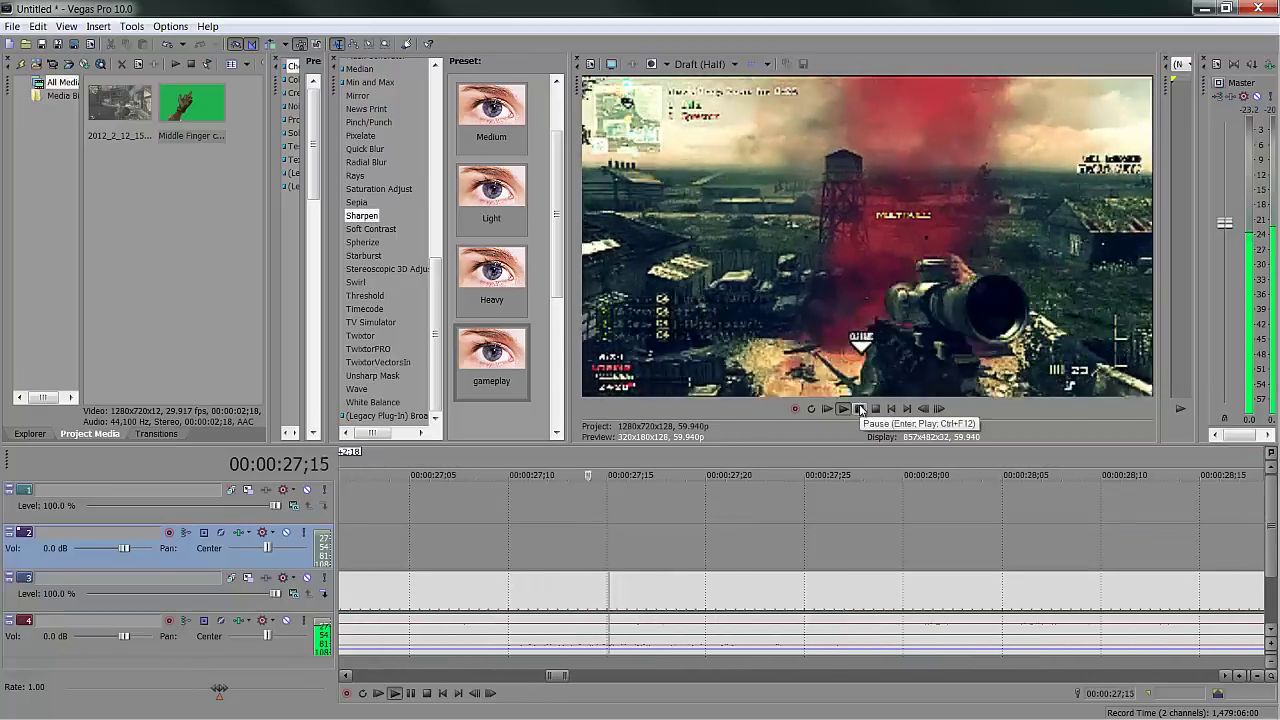
{"action": "left_click", "coordinate": [860, 409]}
{"action": "scroll", "coordinate": [609, 526], "scroll_direction": "down", "scroll_amount": 4}
{"action": "left_click", "coordinate": [543, 519]}
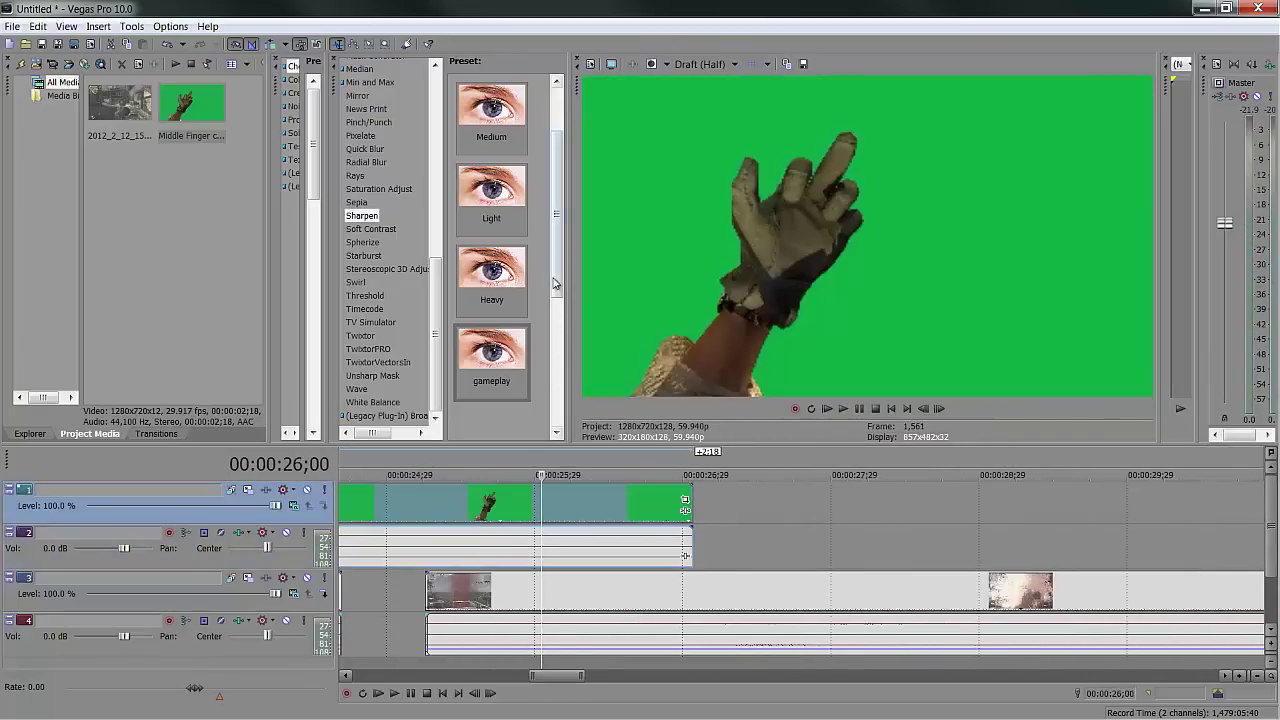
Step: Apply the Chroma Keyer effect with the Green Screen preset to the hand animation clip
{"action": "left_click_drag", "start_coordinate": [435, 280], "coordinate": [435, 121]}
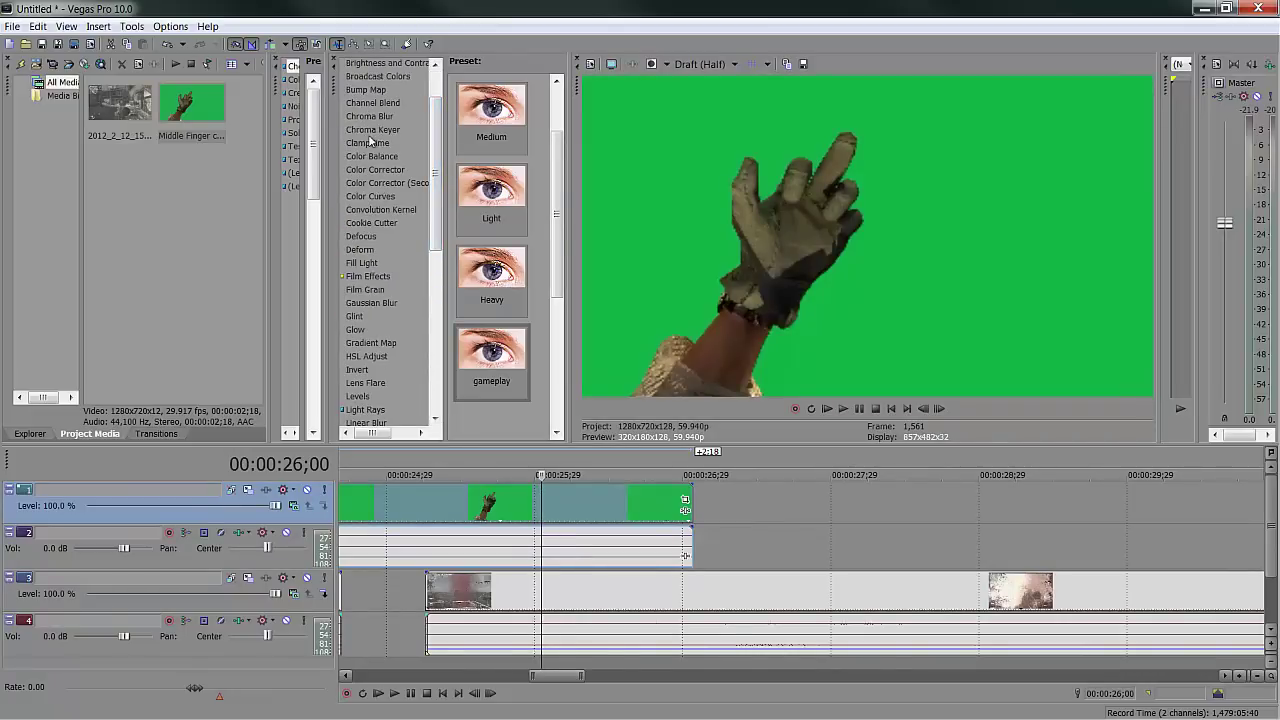
{"action": "left_click", "coordinate": [372, 130]}
{"action": "left_click_drag", "start_coordinate": [500, 112], "coordinate": [498, 505]}
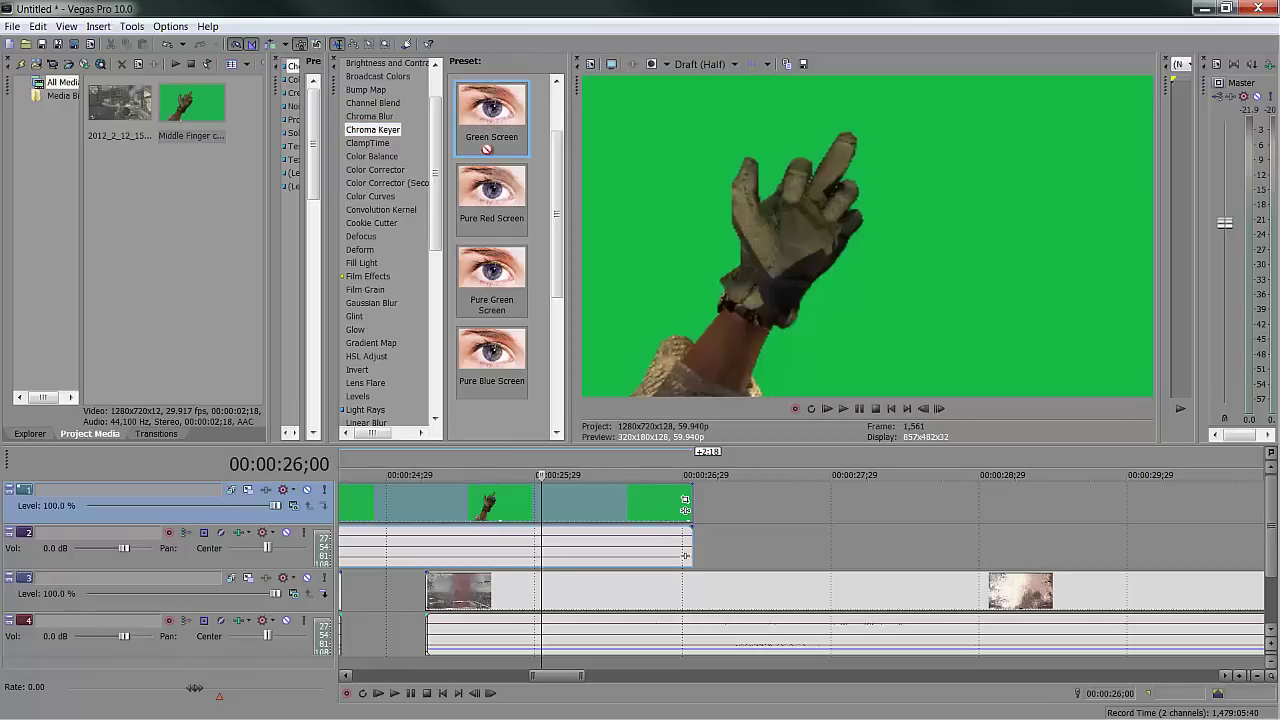
{"action": "left_click_drag", "start_coordinate": [465, 502], "coordinate": [466, 503]}
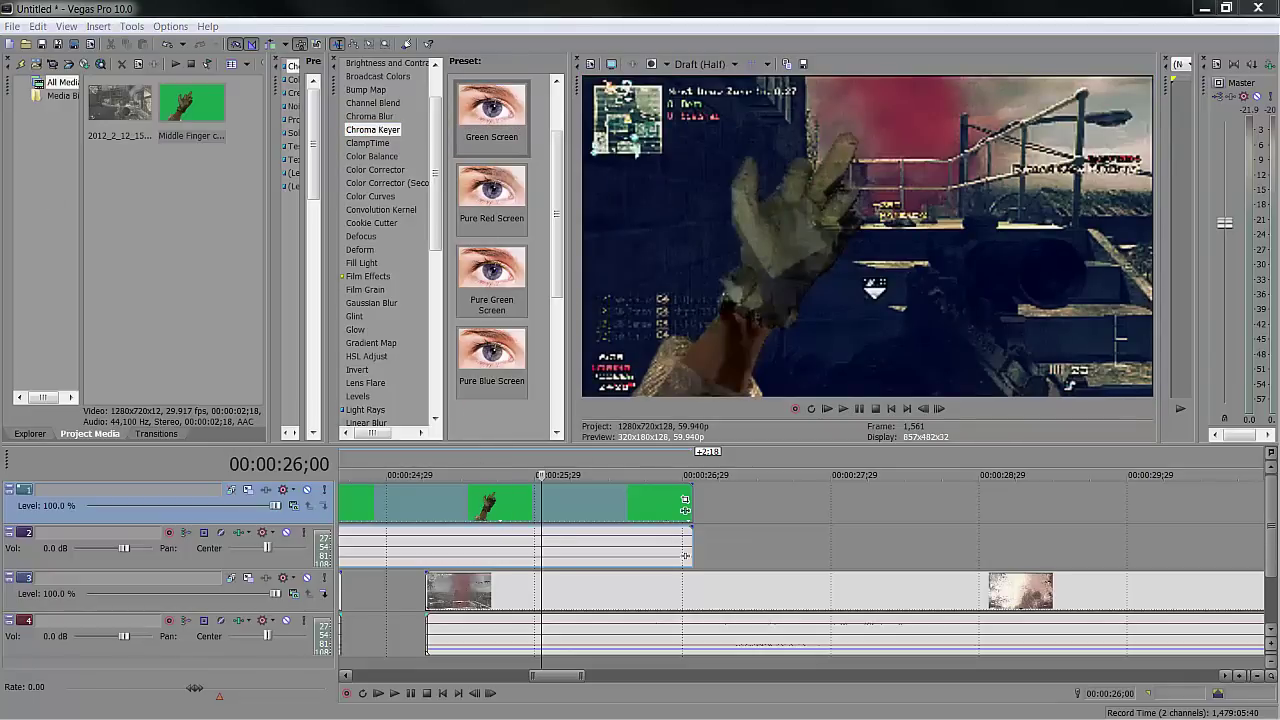
Step: Sample the Chroma Keyer's key color from the hand clip's green background, giving R 33, G 181, B 74
{"action": "left_click", "coordinate": [685, 499]}
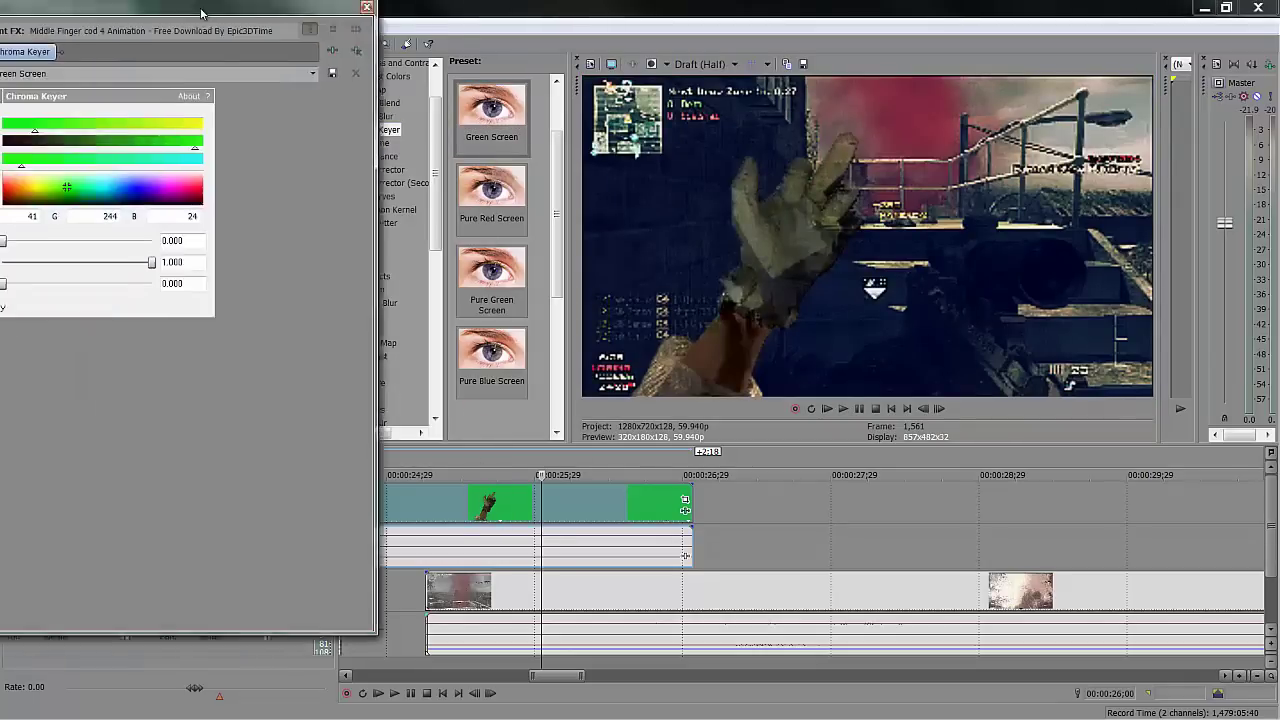
{"action": "left_click", "coordinate": [57, 194]}
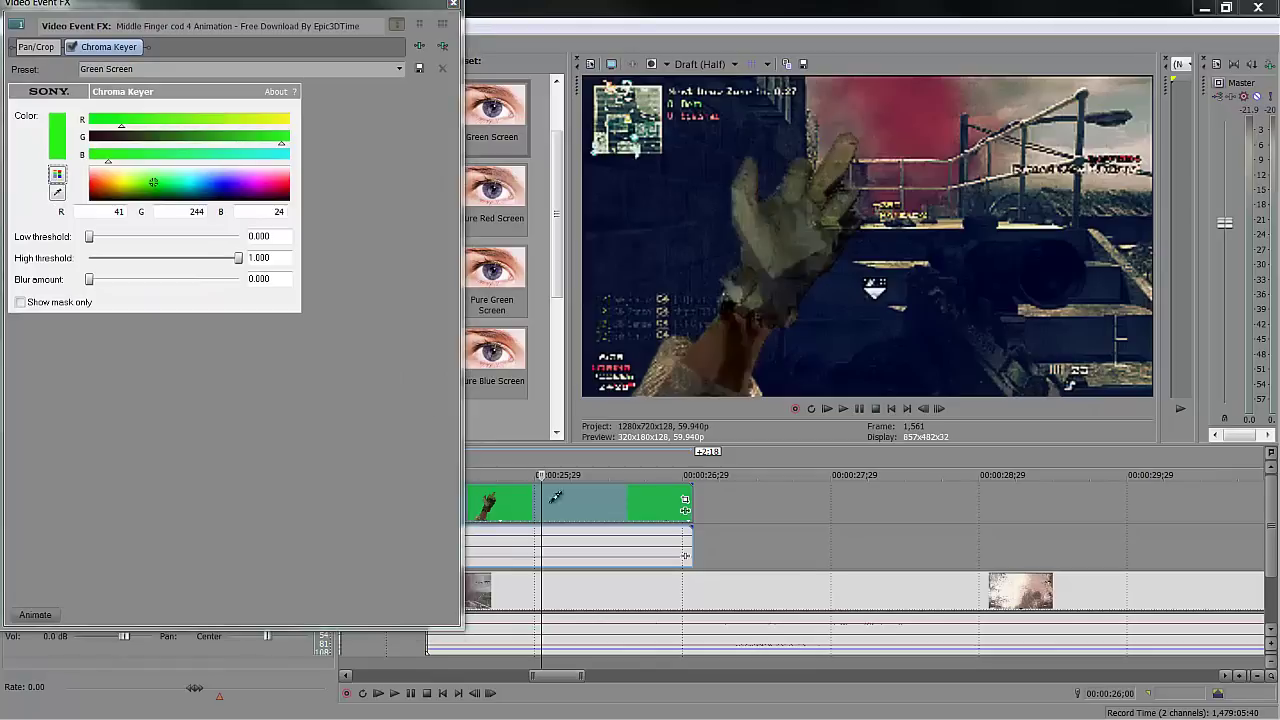
{"action": "left_click", "coordinate": [643, 507]}
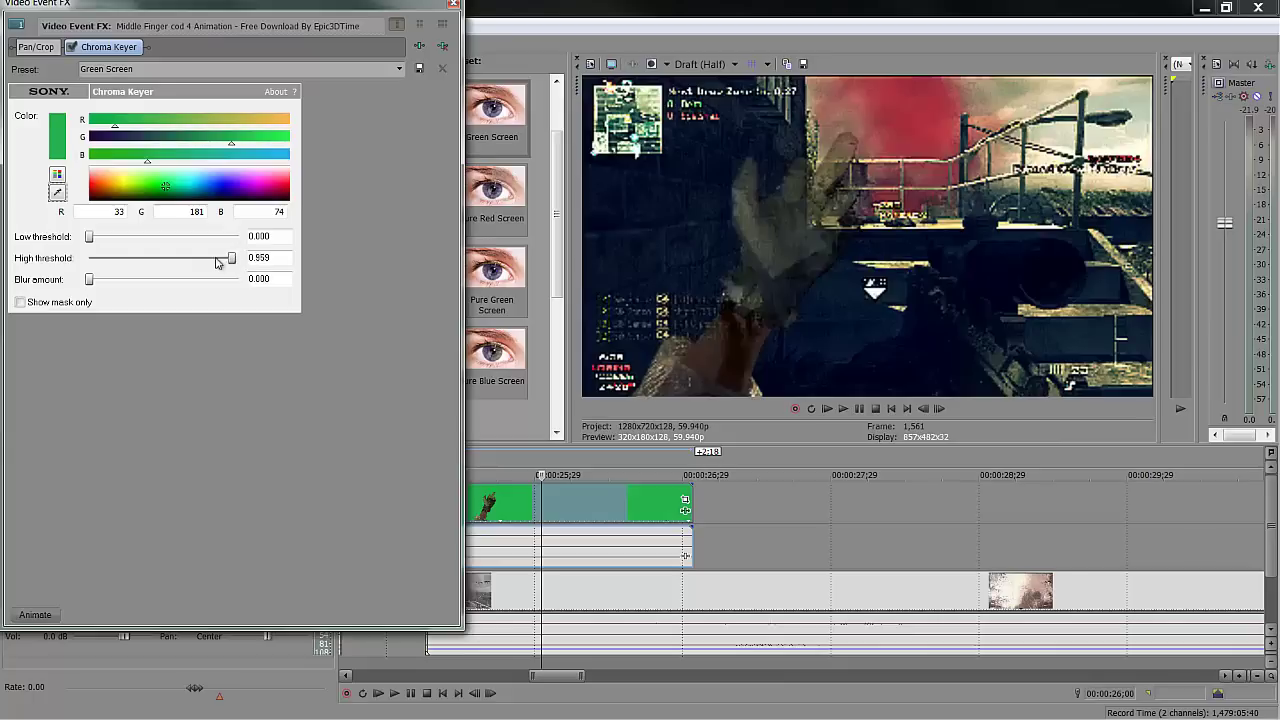
Step: Set the Chroma Keyer's high threshold to 0.392 for the hand clip and close the effect settings
{"action": "left_click_drag", "start_coordinate": [218, 262], "coordinate": [157, 260]}
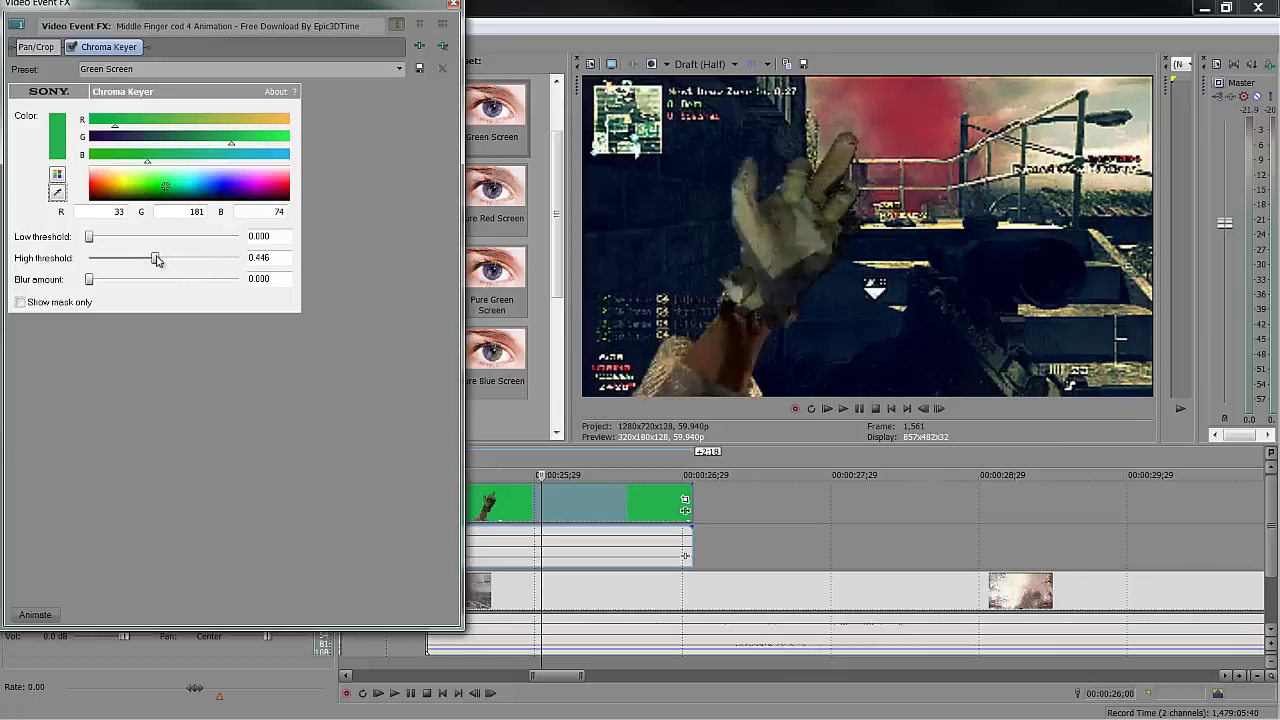
{"action": "left_click", "coordinate": [453, 4]}
Step: Move the hand animation clip over the cut gameplay section so it starts at about 00:00:23;06
{"action": "left_click_drag", "start_coordinate": [500, 512], "coordinate": [526, 512]}
{"action": "left_click_drag", "start_coordinate": [745, 500], "coordinate": [749, 500]}
{"action": "scroll", "coordinate": [691, 517], "scroll_direction": "down", "scroll_amount": 3}
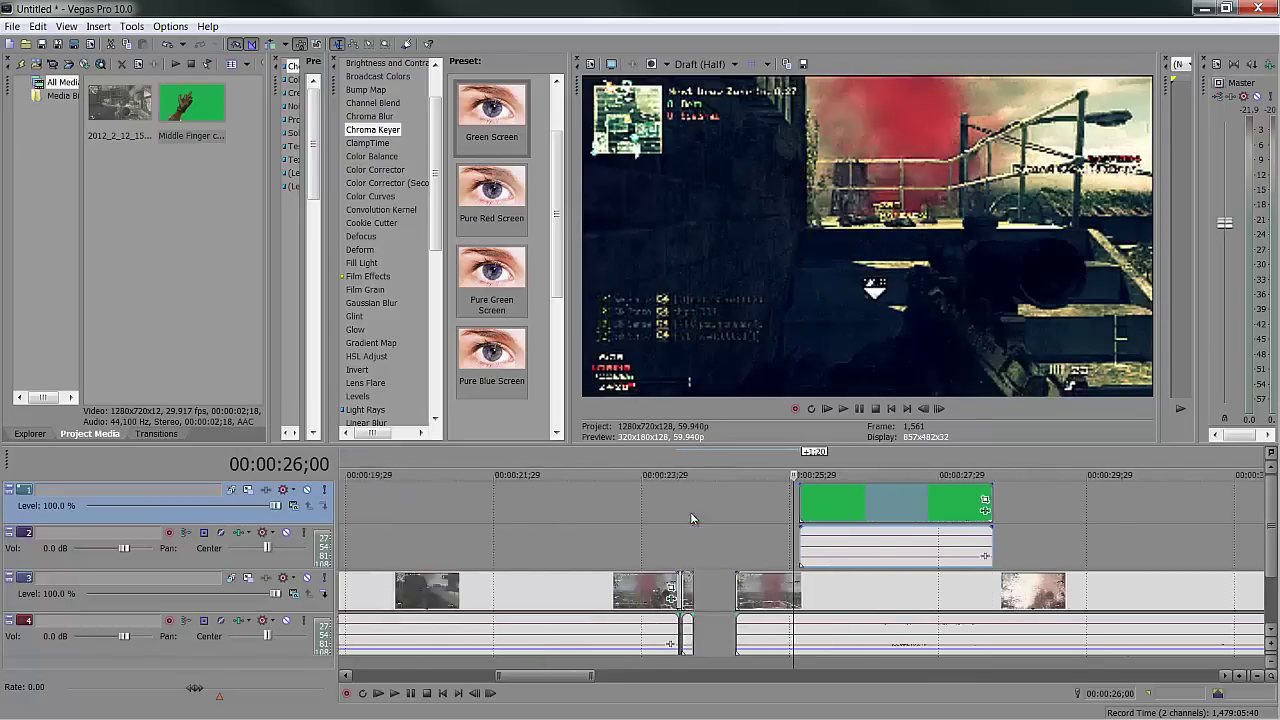
{"action": "left_click", "coordinate": [728, 549]}
{"action": "scroll", "coordinate": [727, 547], "scroll_direction": "up", "scroll_amount": 3}
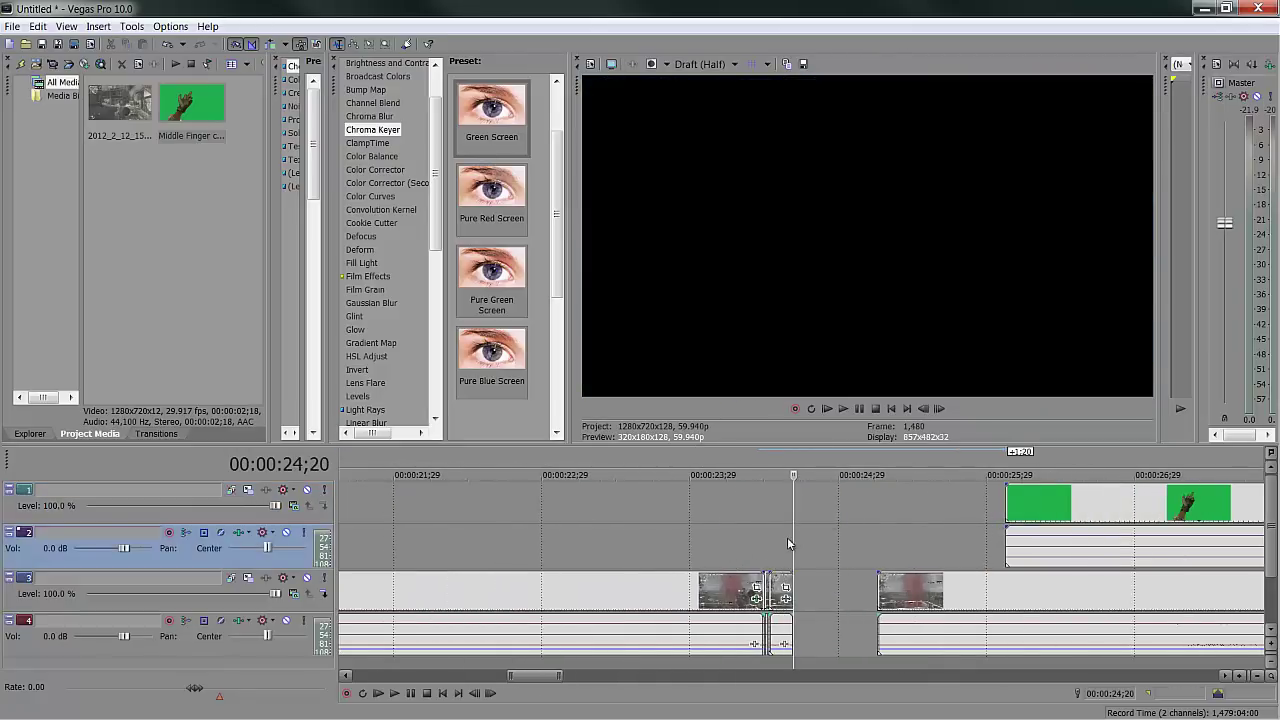
{"action": "scroll", "coordinate": [788, 543], "scroll_direction": "up", "scroll_amount": 3}
{"action": "left_click", "coordinate": [755, 549]}
{"action": "scroll", "coordinate": [757, 549], "scroll_direction": "down", "scroll_amount": 3}
{"action": "left_click_drag", "start_coordinate": [1050, 508], "coordinate": [643, 514]}
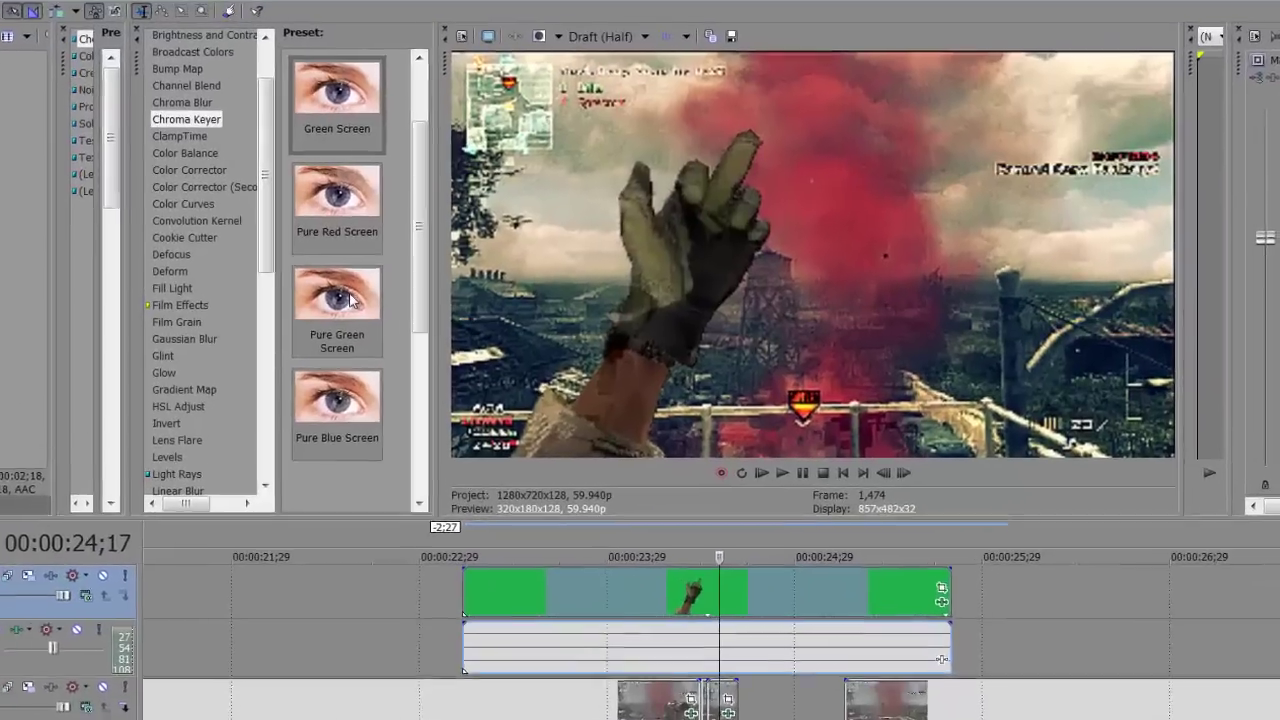
Step: Apply the Color Curves effect with the mw3 super sexy preset to the hand animation clip
{"action": "scroll", "coordinate": [100, 163], "scroll_direction": "up", "scroll_amount": 2}
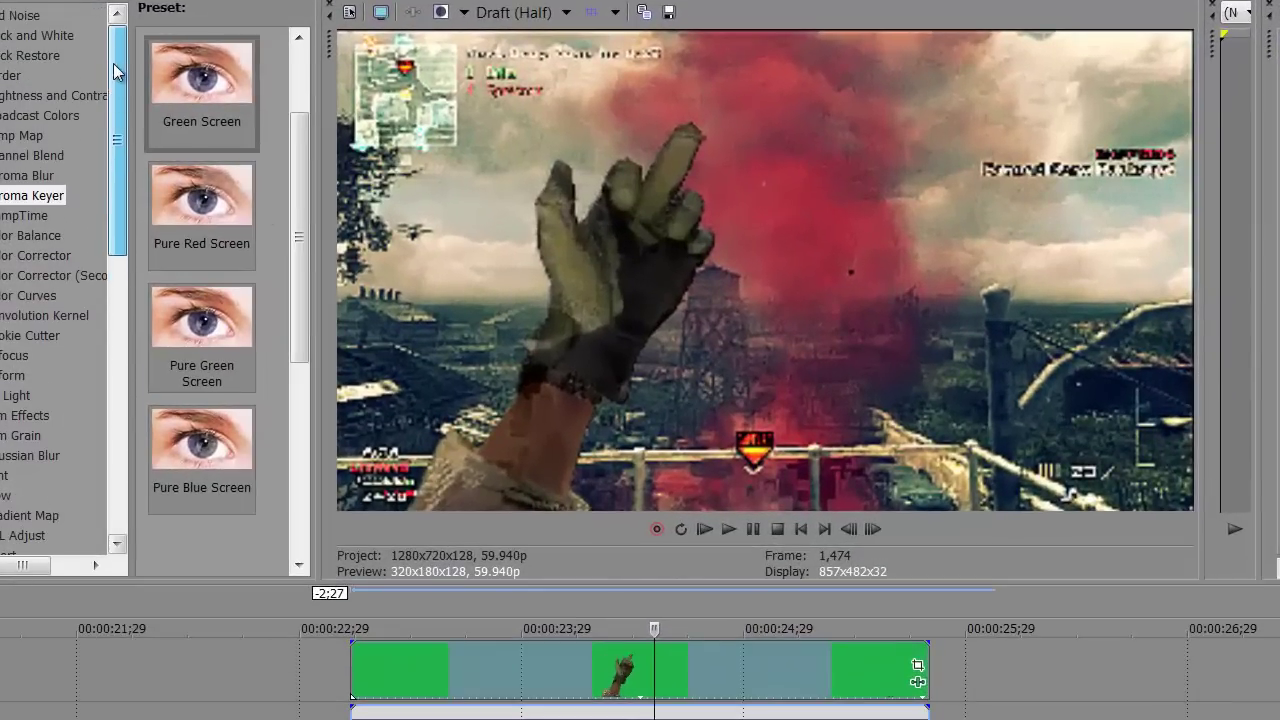
{"action": "left_click", "coordinate": [3, 300]}
{"action": "left_click_drag", "start_coordinate": [301, 171], "coordinate": [297, 423]}
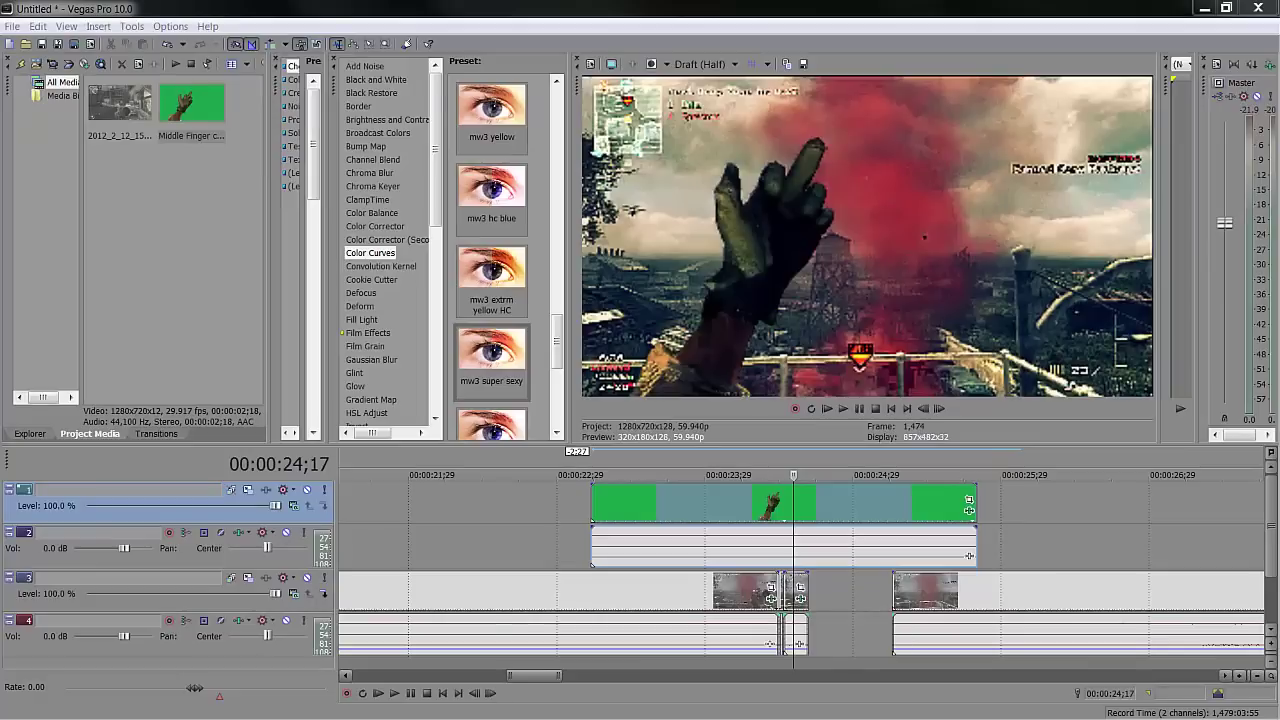
{"action": "left_click_drag", "start_coordinate": [0, 6], "coordinate": [259, 41]}
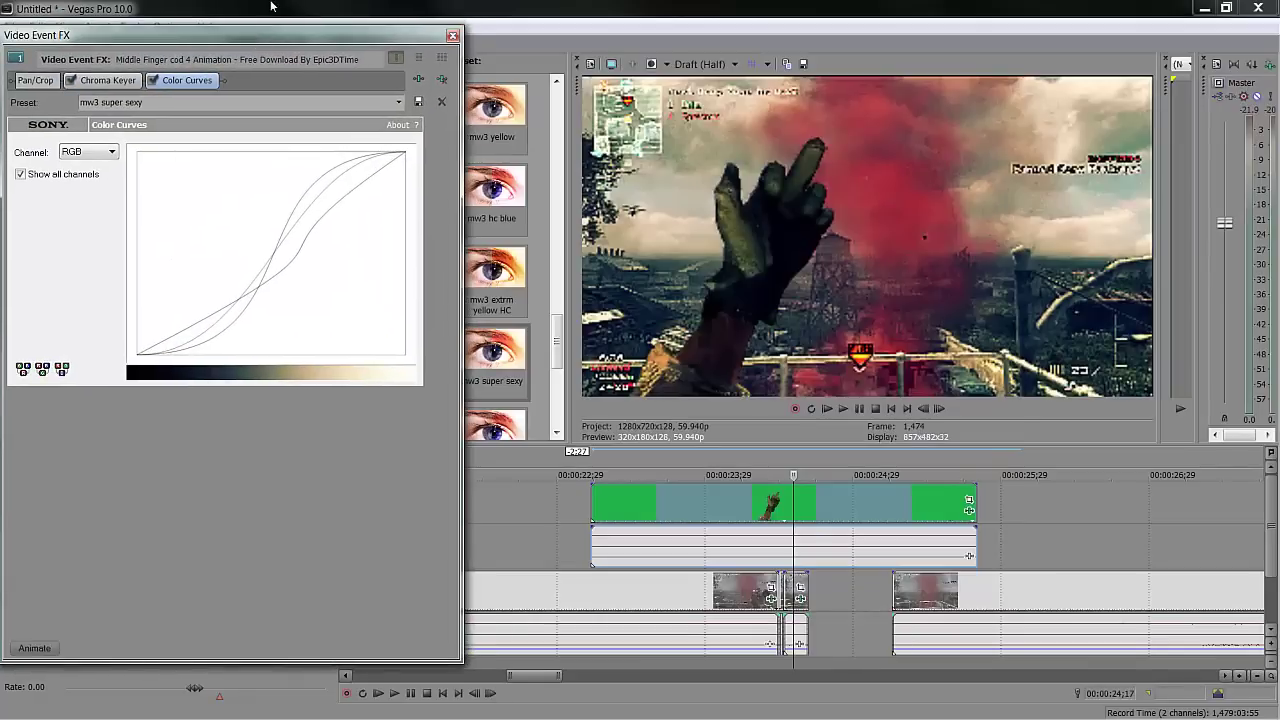
{"action": "left_click", "coordinate": [452, 37]}
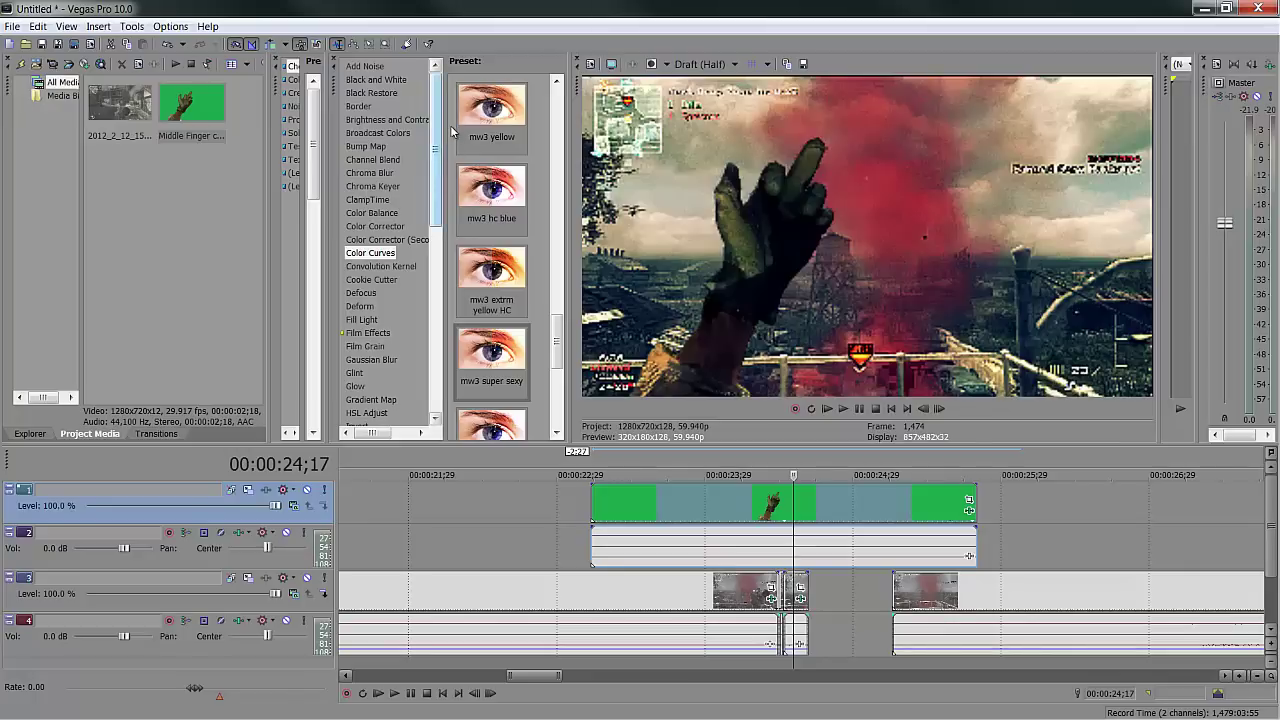
Step: Apply the Brightness and Contrast effect with the mw3 preset to the hand animation clip
{"action": "left_click", "coordinate": [420, 120]}
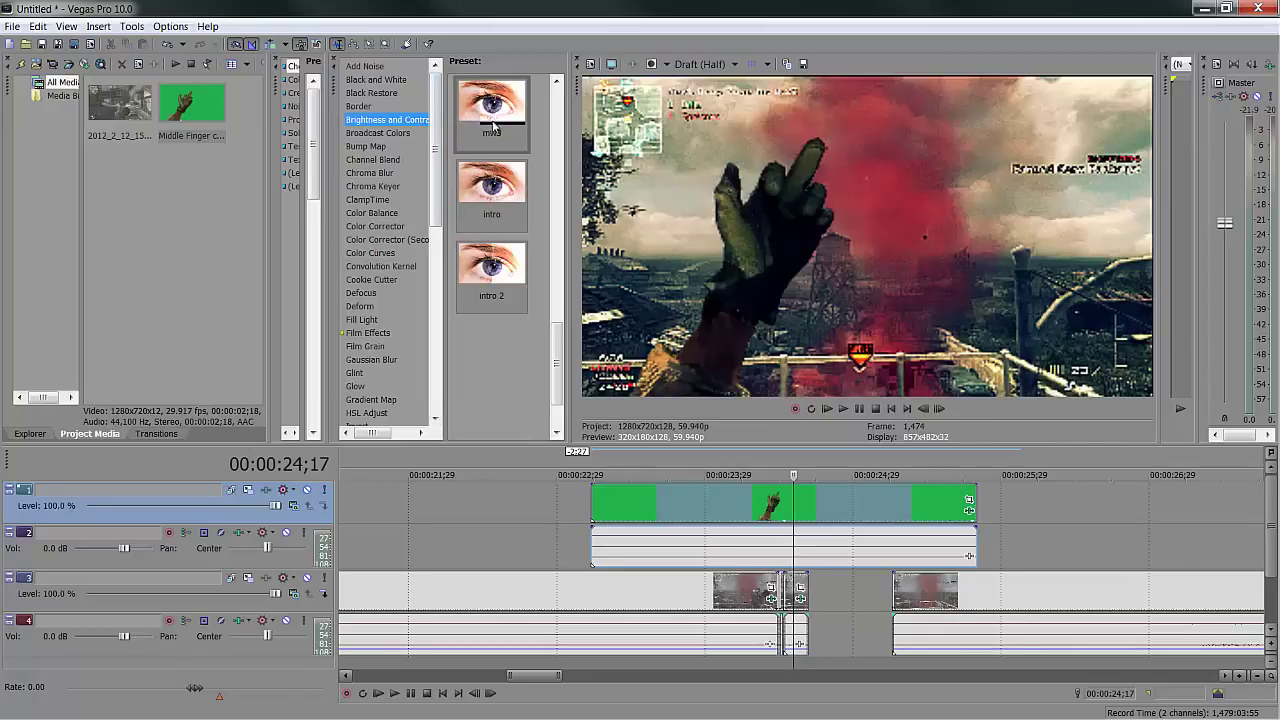
{"action": "left_click_drag", "start_coordinate": [491, 100], "coordinate": [706, 506]}
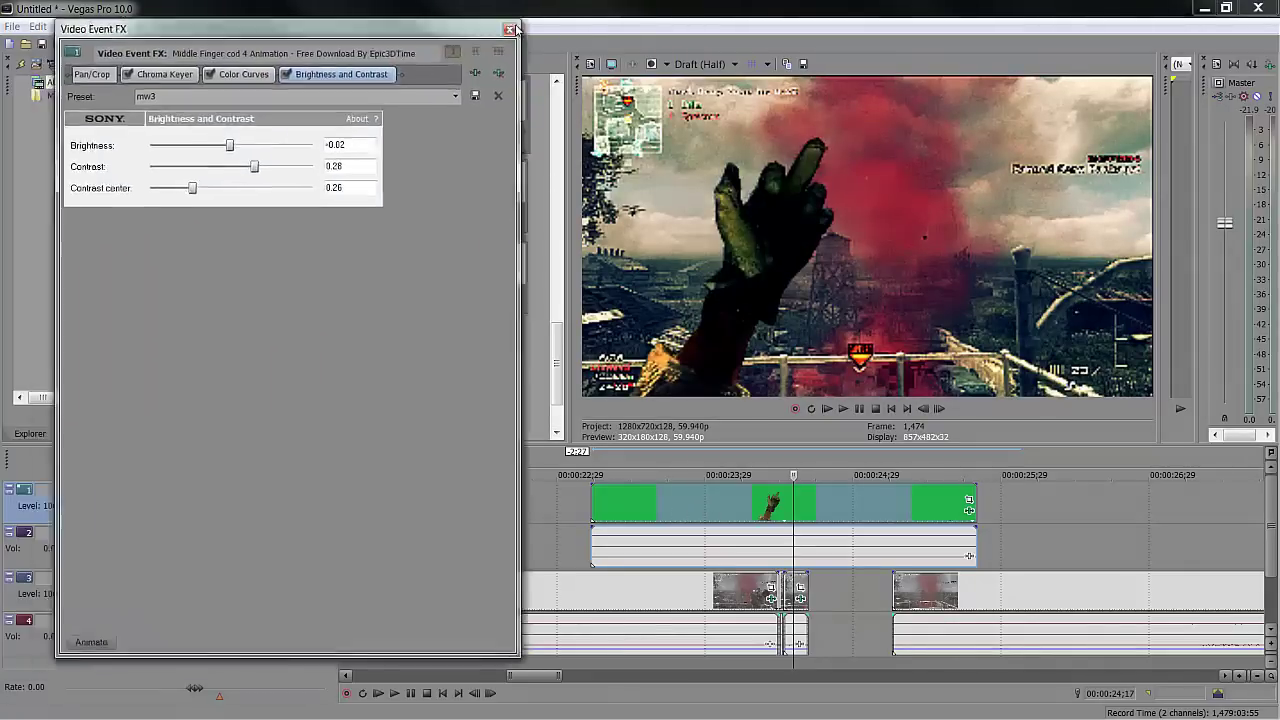
{"action": "left_click_drag", "start_coordinate": [466, 36], "coordinate": [546, 22]}
Step: Adjust the hand clip's brightness to about 0.13, contrast to 0.43 and contrast center to 0.23, and close the settings
{"action": "left_click_drag", "start_coordinate": [274, 174], "coordinate": [258, 174]}
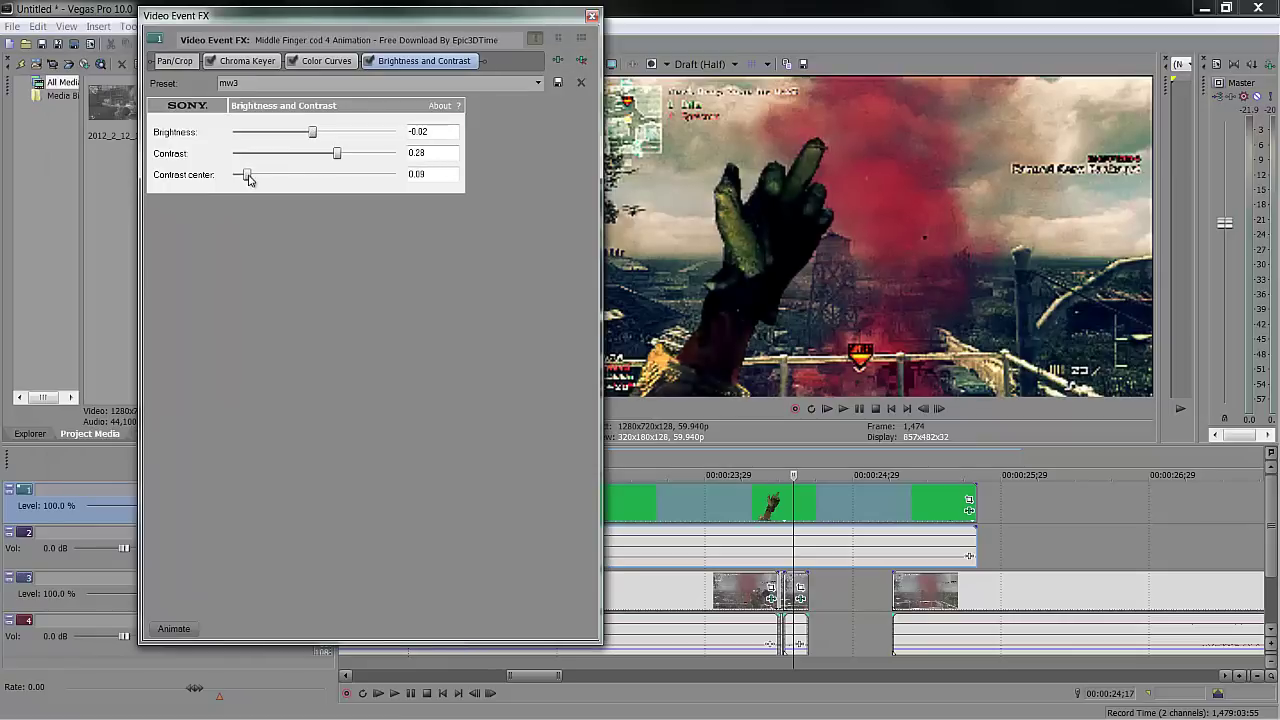
{"action": "left_click_drag", "start_coordinate": [320, 137], "coordinate": [351, 161]}
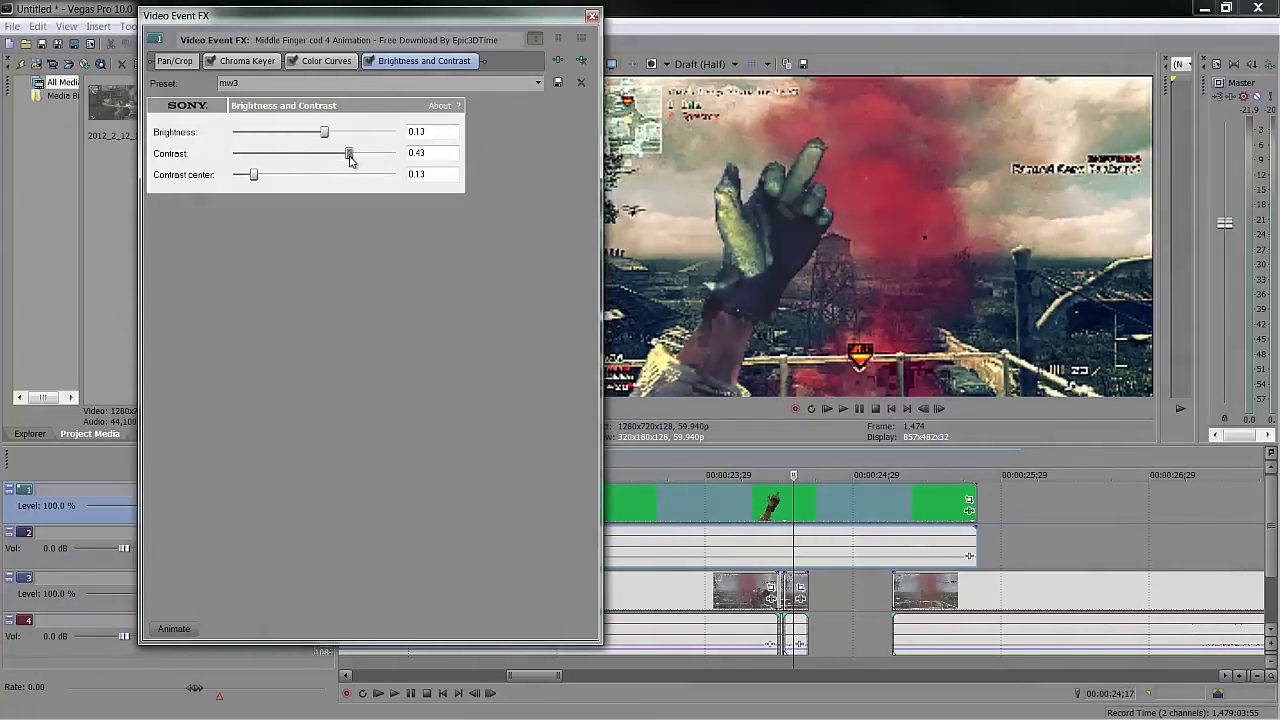
{"action": "left_click_drag", "start_coordinate": [254, 180], "coordinate": [274, 183]}
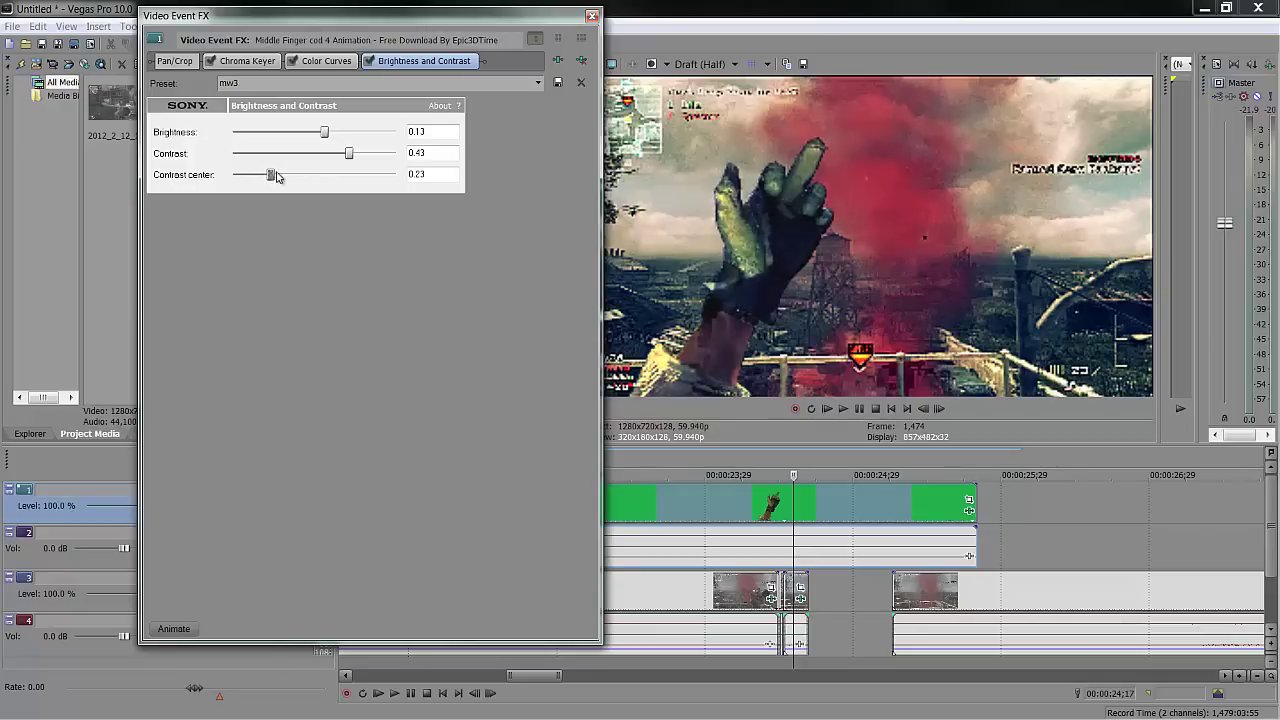
{"action": "left_click_drag", "start_coordinate": [324, 132], "coordinate": [326, 141]}
{"action": "left_click", "coordinate": [592, 15]}
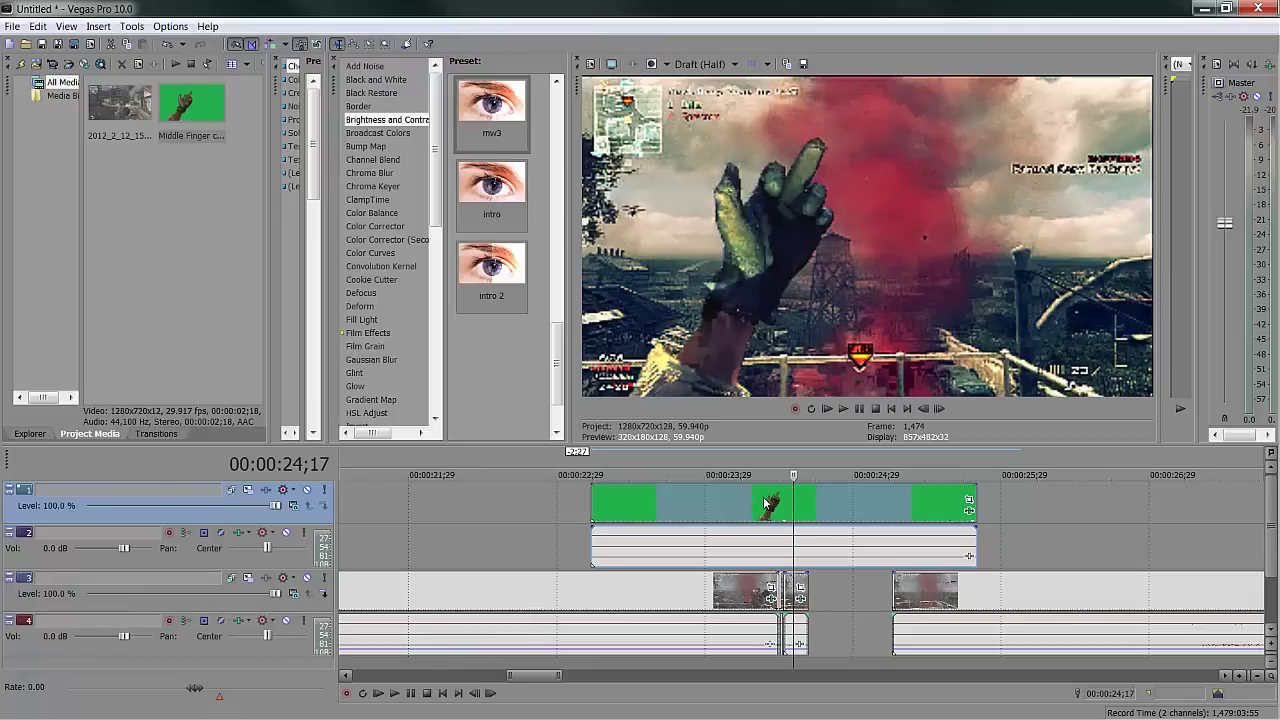
Step: View the color-corrected hand over the gameplay at 00:00:24;18
{"action": "scroll", "coordinate": [793, 509], "scroll_direction": "up", "scroll_amount": 4}
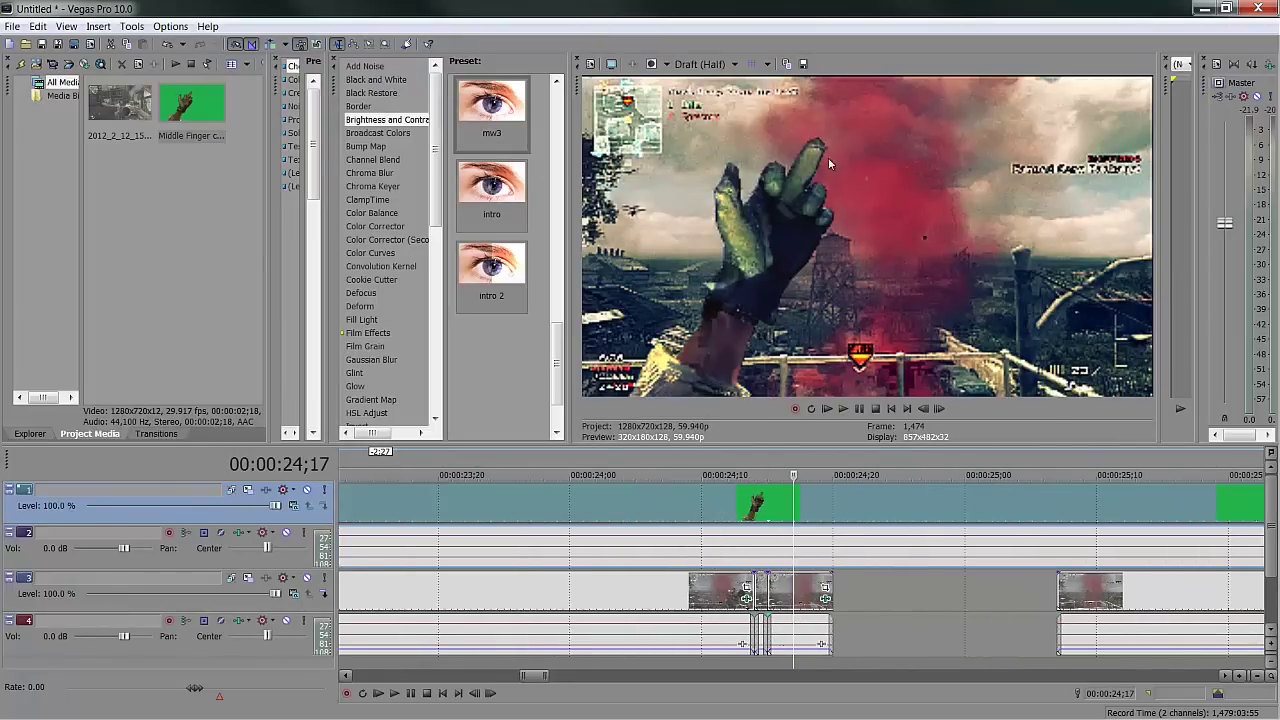
{"action": "left_click", "coordinate": [786, 522]}
{"action": "left_click", "coordinate": [807, 513]}
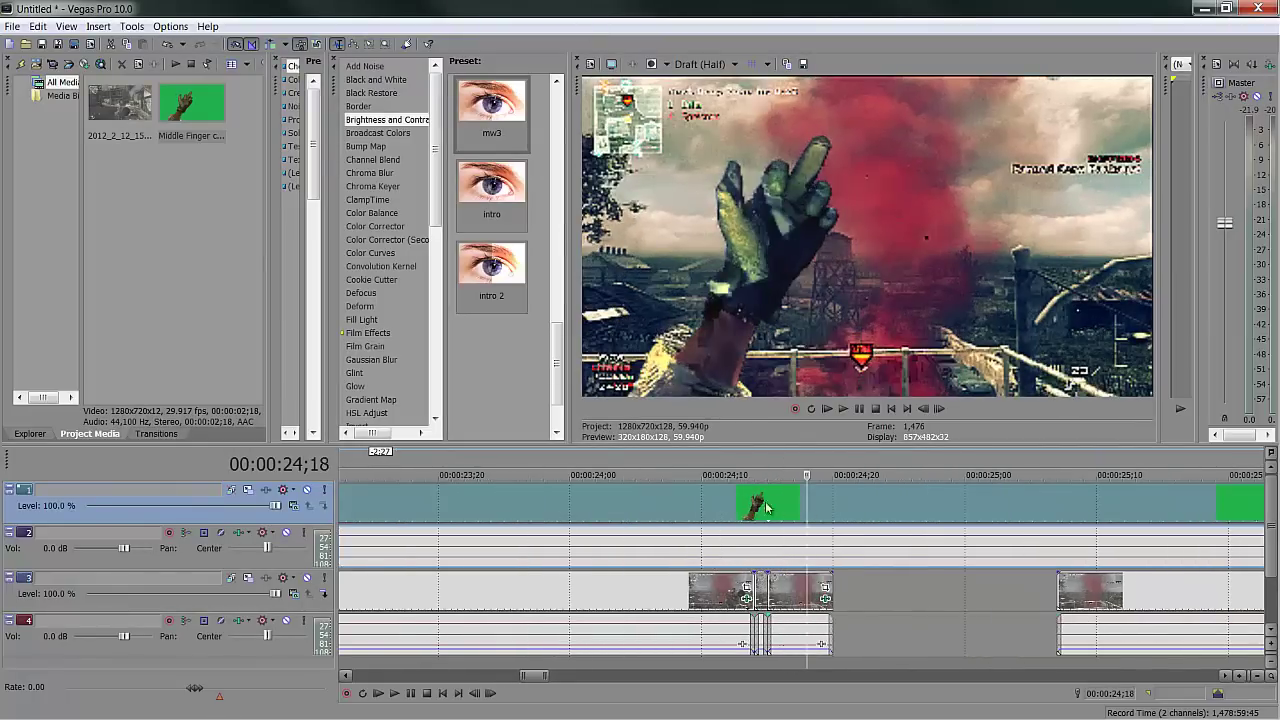
Step: Switch to the YouTube channel page in the browser and play and pause the montage video's hand animation at 0:51
{"action": "key", "text": "alt+Tab"}
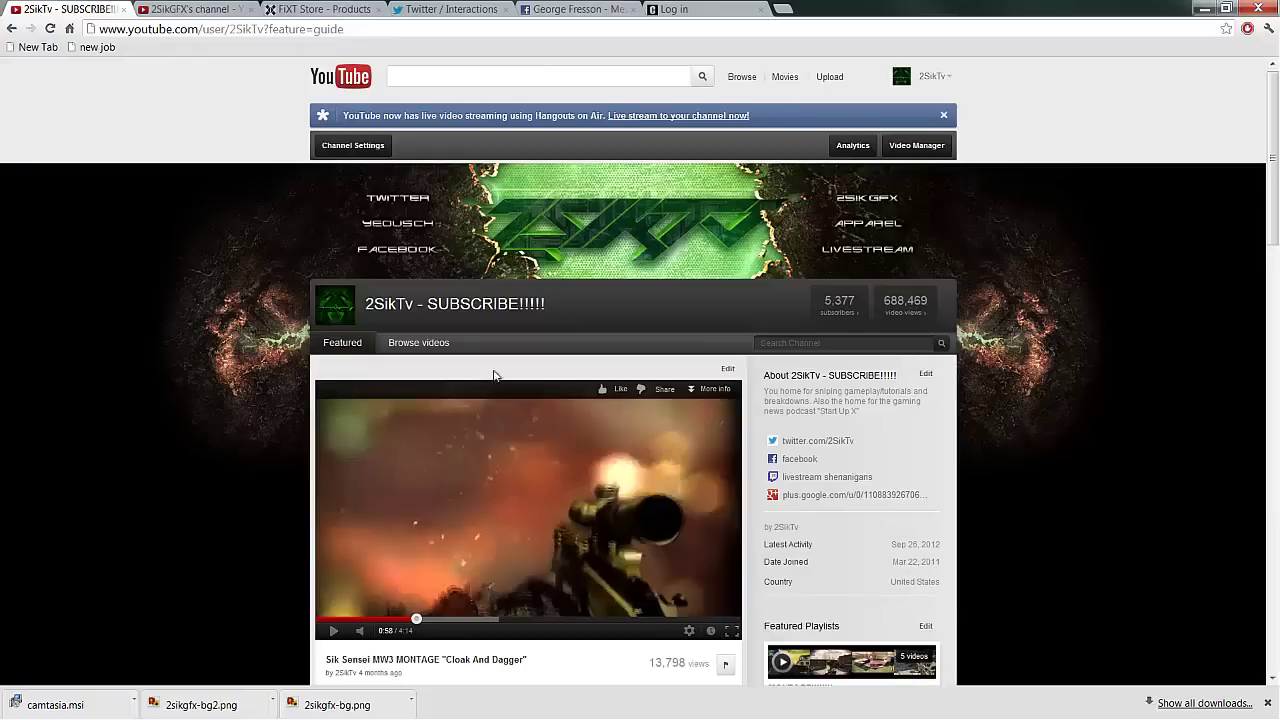
{"action": "left_click", "coordinate": [335, 632]}
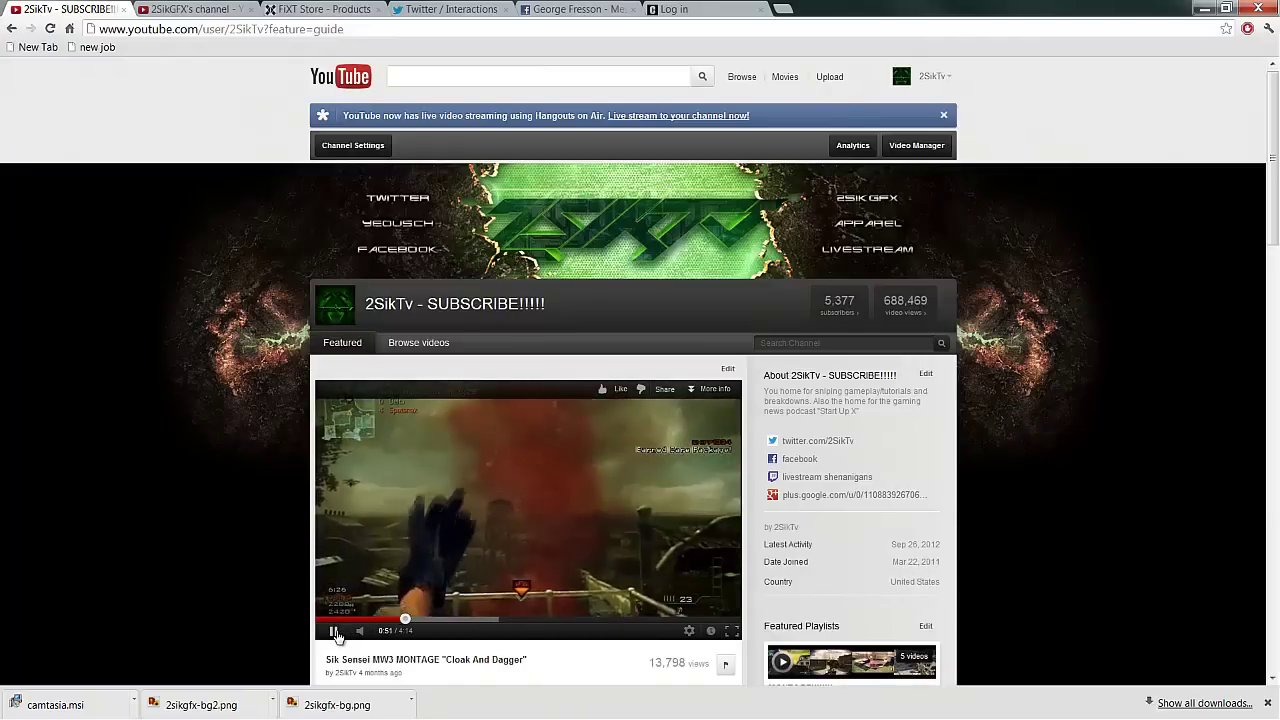
{"action": "left_click", "coordinate": [462, 518]}
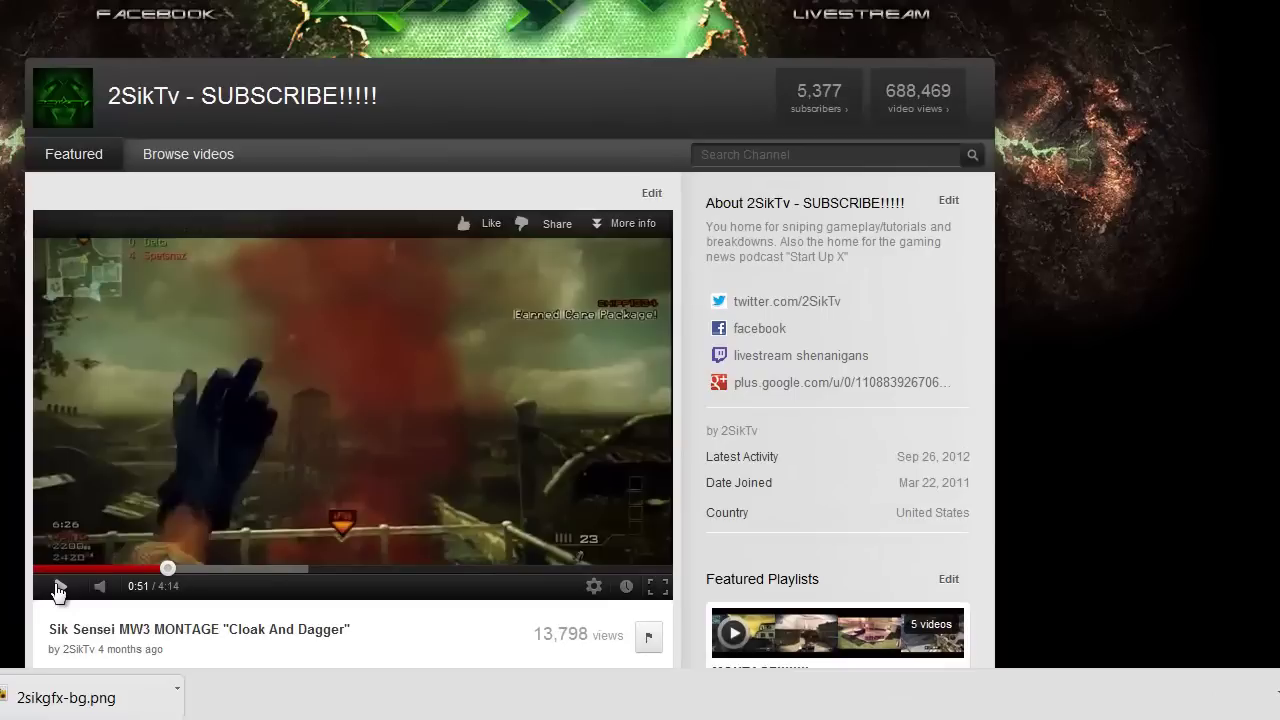
{"action": "left_click", "coordinate": [334, 630]}
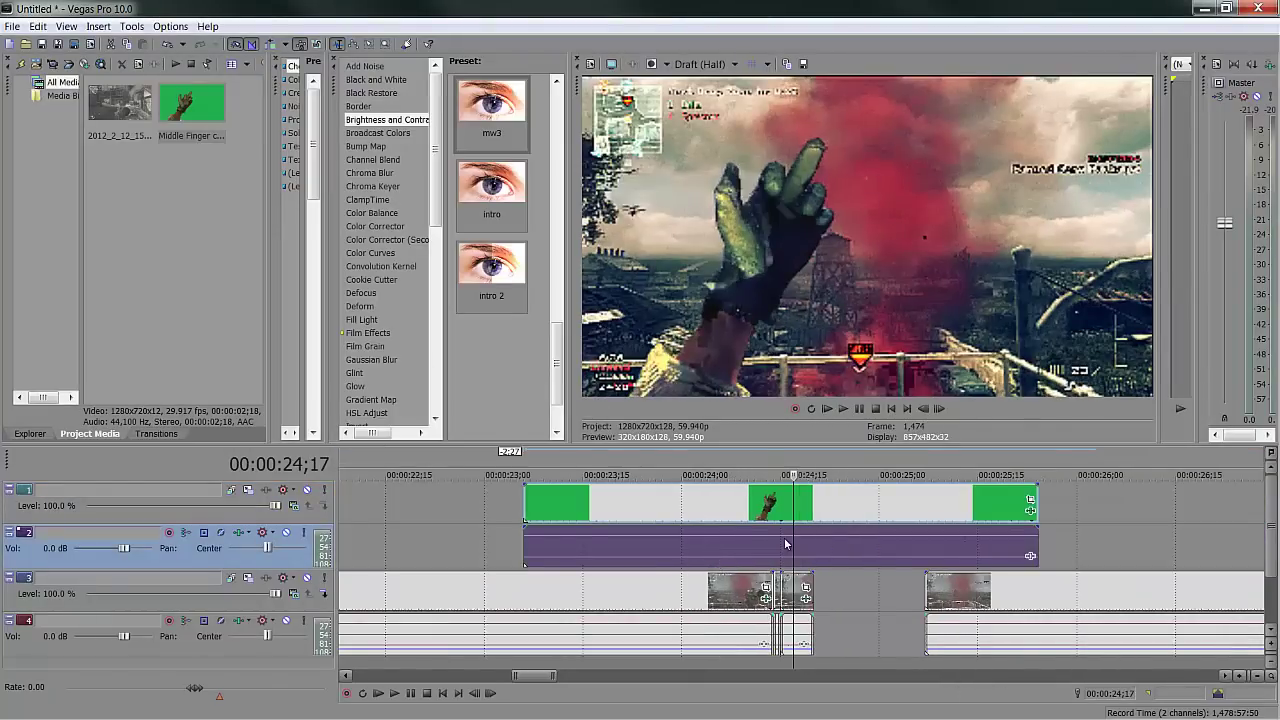
Step: Back in Vegas Pro, play the timeline from 00:00:24;11 and pause after the hand animation
{"action": "scroll", "coordinate": [785, 544], "scroll_direction": "up", "scroll_amount": 5}
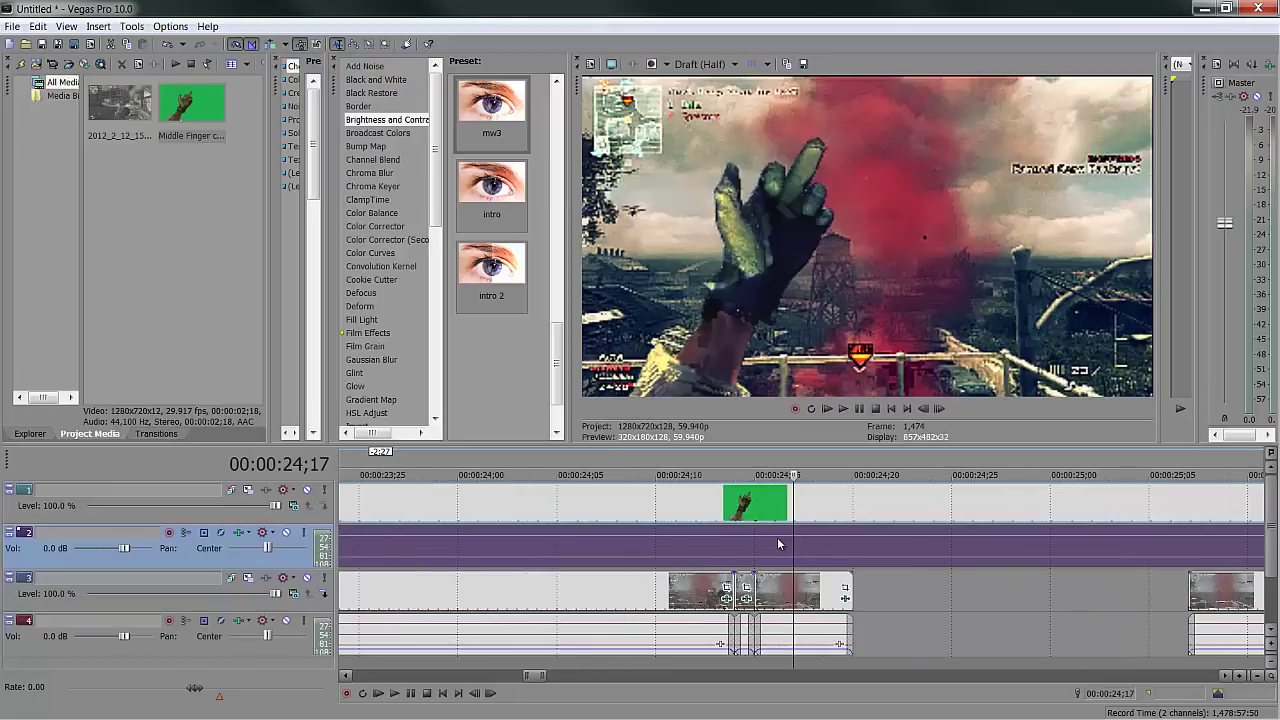
{"action": "left_click", "coordinate": [676, 556]}
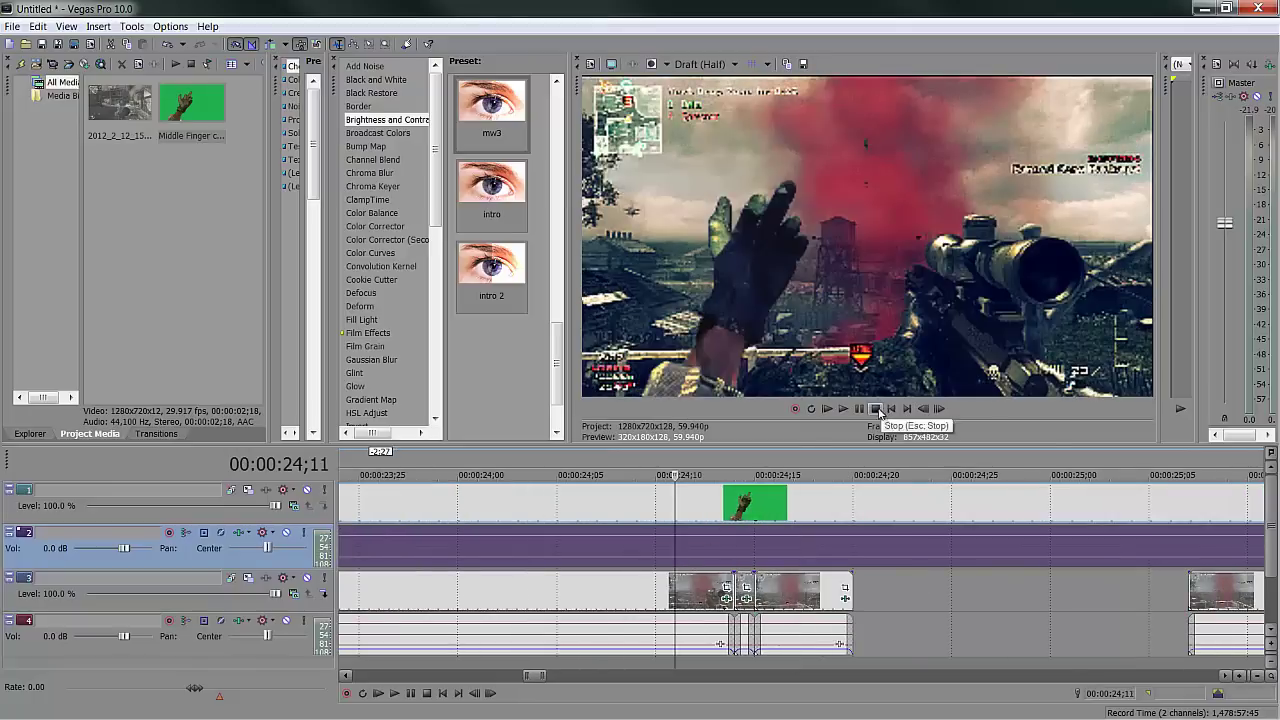
{"action": "left_click", "coordinate": [860, 410]}
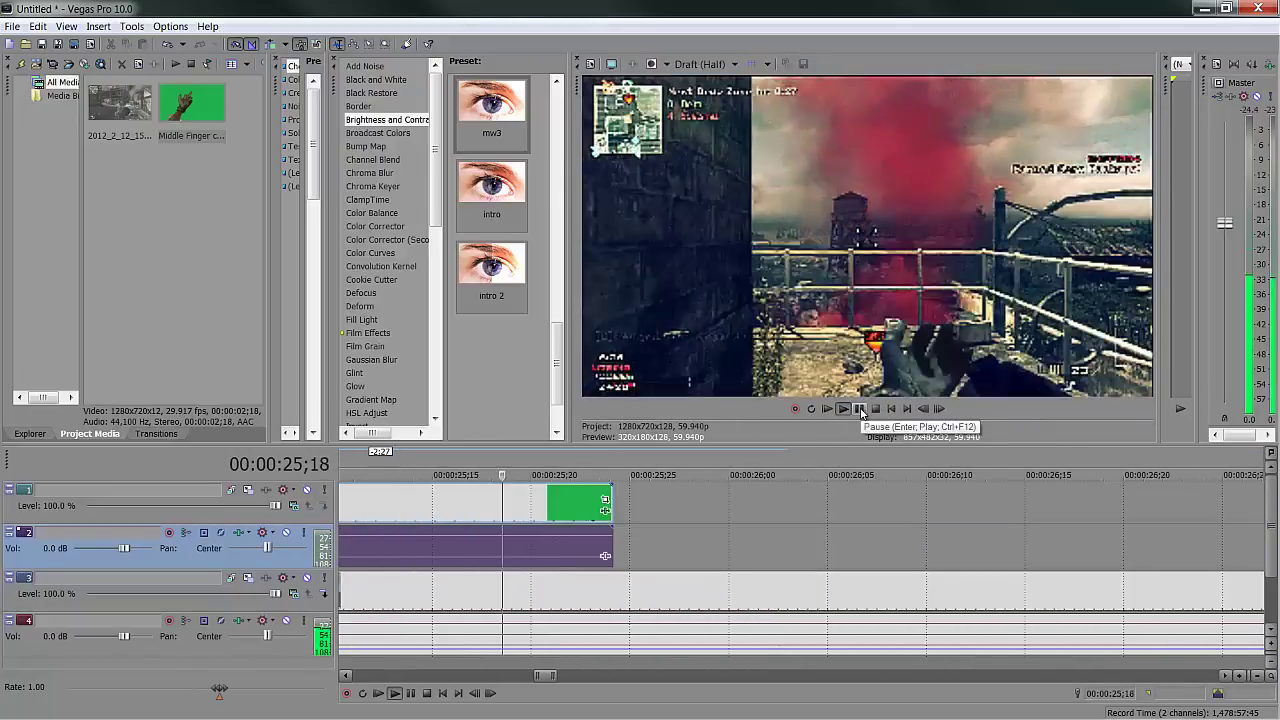
{"action": "left_click", "coordinate": [859, 409]}
Step: Shift the gameplay clip after the gap to about 00:00:26;10 and the hand clip to start at about 00:00:23;27
{"action": "scroll", "coordinate": [617, 520], "scroll_direction": "down", "scroll_amount": 5}
{"action": "left_click_drag", "start_coordinate": [750, 600], "coordinate": [857, 600]}
{"action": "left_click_drag", "start_coordinate": [655, 518], "coordinate": [726, 518]}
{"action": "left_click", "coordinate": [653, 518]}
Step: Split the hand animation clip at 00:00:24;12 and delete the part before the split
{"action": "left_click", "coordinate": [938, 409]}
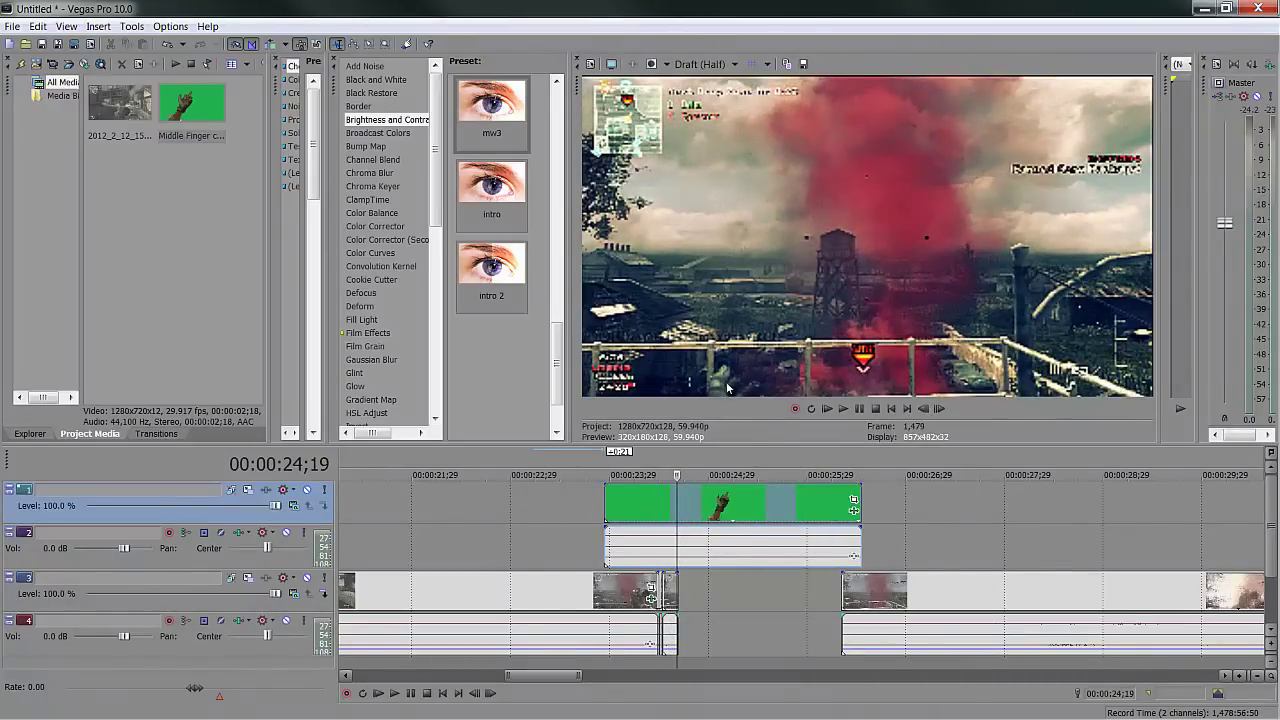
{"action": "key", "text": "Left"}
{"action": "key", "text": "Left"}
{"action": "key", "text": "Left"}
{"action": "key", "text": "Left"}
{"action": "key", "text": "Left"}
{"action": "key", "text": "Left"}
{"action": "key", "text": "Left"}
{"action": "key", "text": "Left"}
{"action": "key", "text": "Left"}
{"action": "key", "text": "Left"}
{"action": "key", "text": "Left"}
{"action": "key", "text": "Left"}
{"action": "key", "text": "Left"}
{"action": "key", "text": "Left"}
{"action": "key", "text": "Left"}
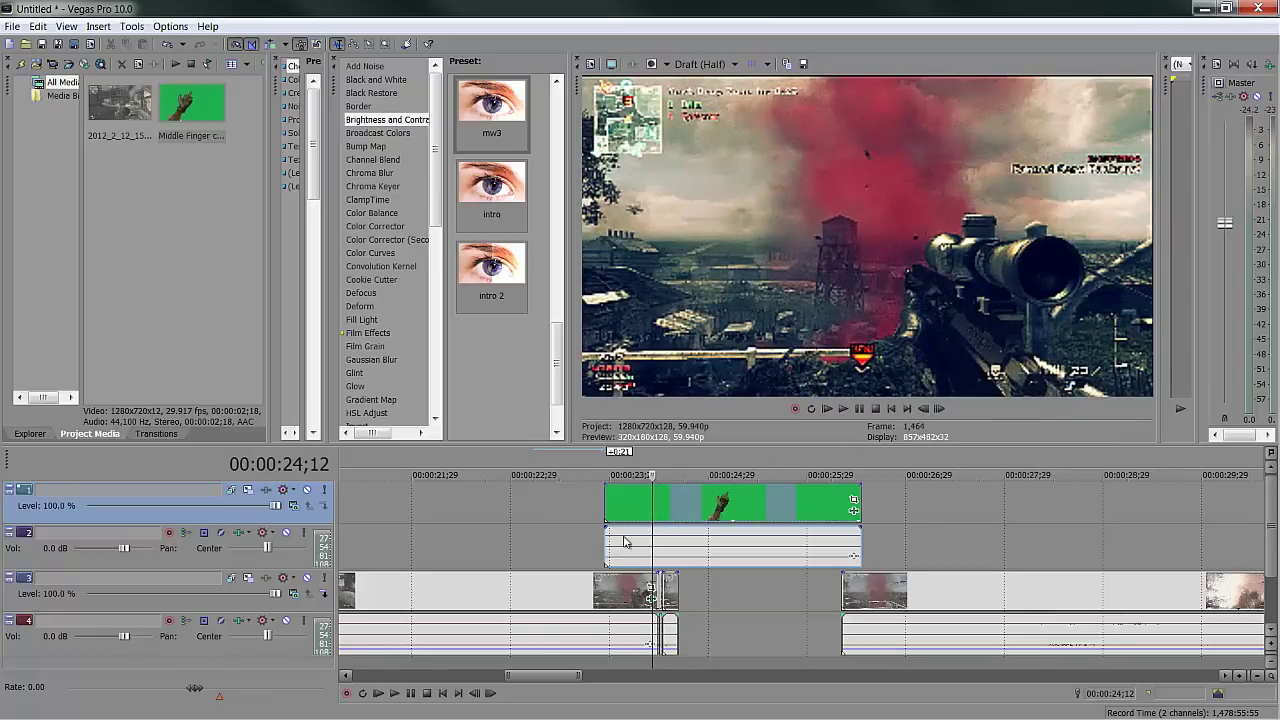
{"action": "scroll", "coordinate": [624, 541], "scroll_direction": "up", "scroll_amount": 4}
{"action": "right_click", "coordinate": [693, 497]}
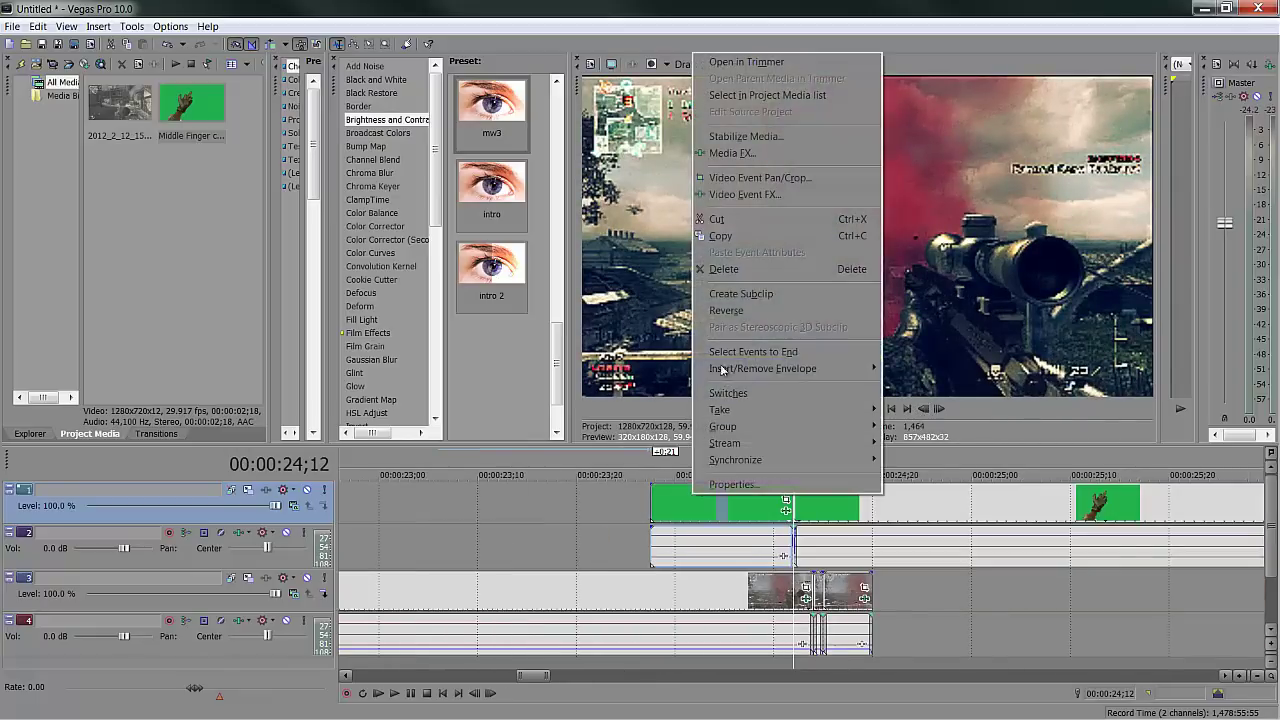
{"action": "left_click", "coordinate": [731, 269]}
Step: Move the trimmed hand clip to start at about 00:00:24;06 and give it a fade-in ending at about 00:00:24;12
{"action": "left_click", "coordinate": [806, 505]}
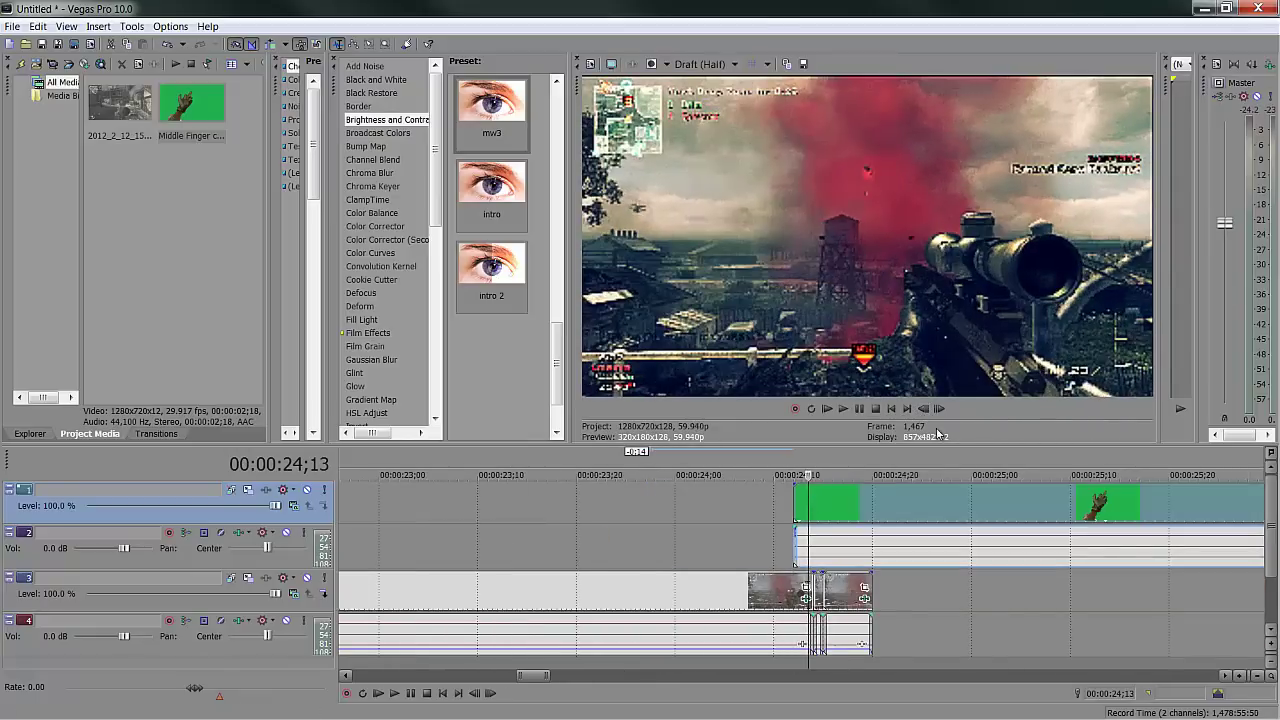
{"action": "left_click", "coordinate": [938, 409]}
{"action": "left_click", "coordinate": [938, 409]}
{"action": "left_click", "coordinate": [938, 409]}
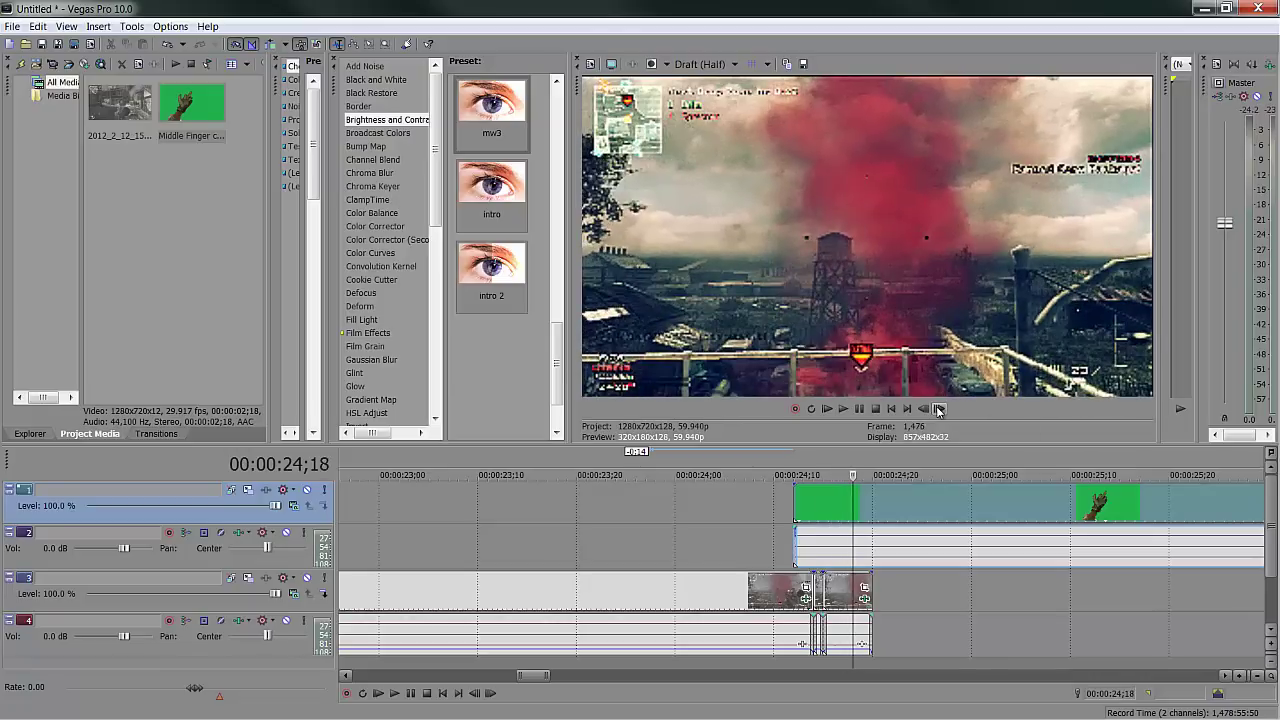
{"action": "left_click", "coordinate": [922, 409]}
{"action": "mouse_move", "coordinate": [795, 487]}
{"action": "left_mouse_down"}
{"action": "mouse_move", "coordinate": [843, 495]}
{"action": "mouse_move", "coordinate": [793, 503]}
{"action": "left_mouse_up"}
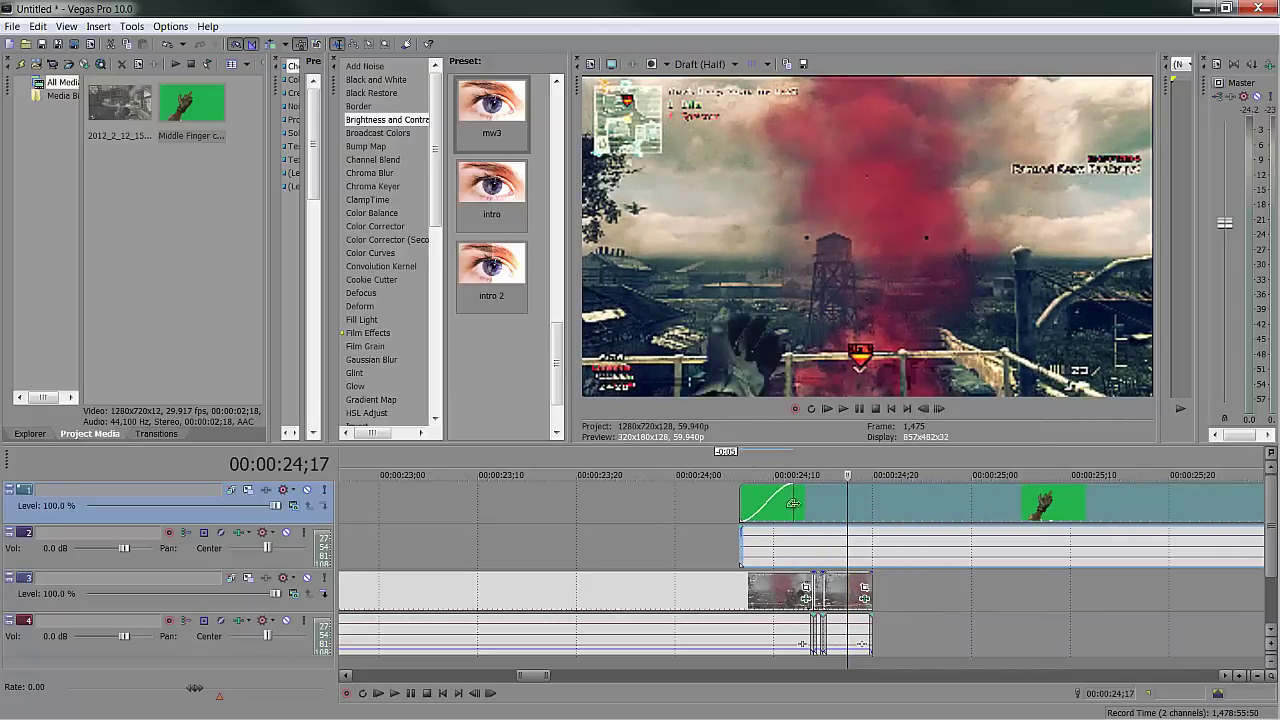
{"action": "left_click", "coordinate": [817, 509]}
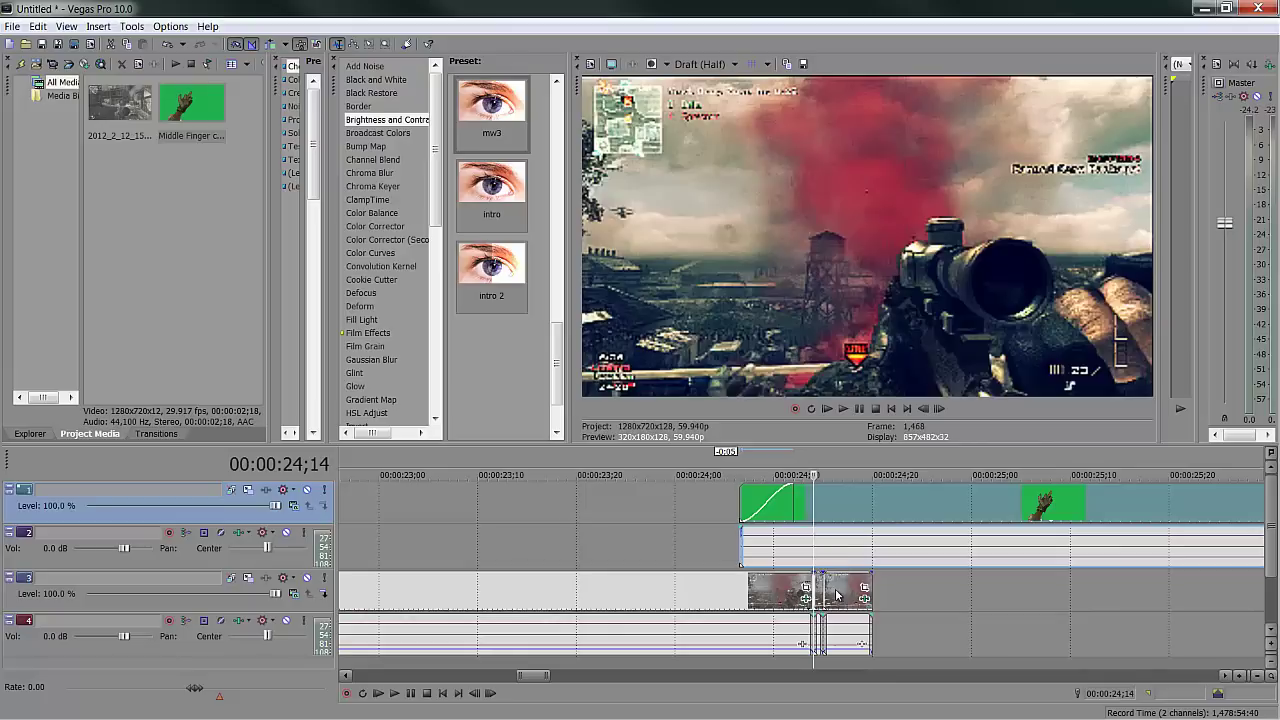
Step: Try the short gameplay segment before the gap at 00:00:24;18, step through its frames, and move it back to 00:00:24;15
{"action": "left_click", "coordinate": [836, 596]}
{"action": "scroll", "coordinate": [830, 590], "scroll_direction": "up", "scroll_amount": 5}
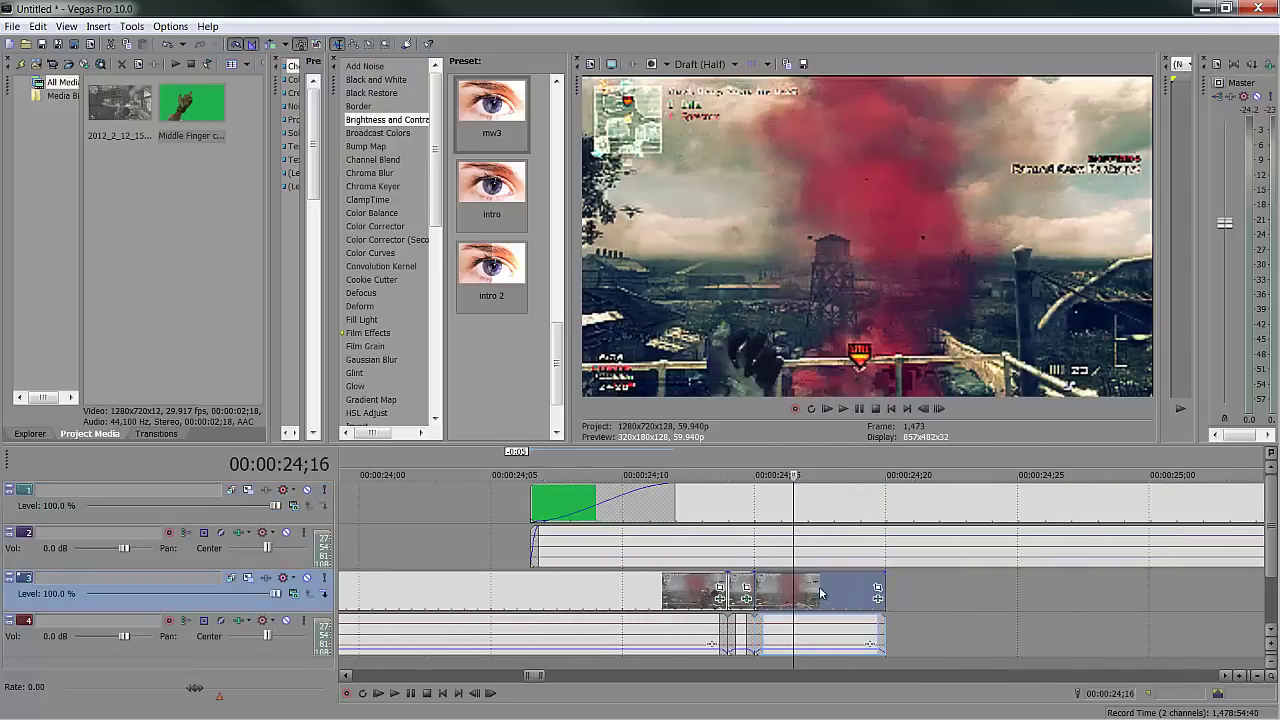
{"action": "scroll", "coordinate": [820, 598], "scroll_direction": "down", "scroll_amount": 4}
{"action": "left_click_drag", "start_coordinate": [811, 600], "coordinate": [901, 598]}
{"action": "left_click", "coordinate": [886, 598]}
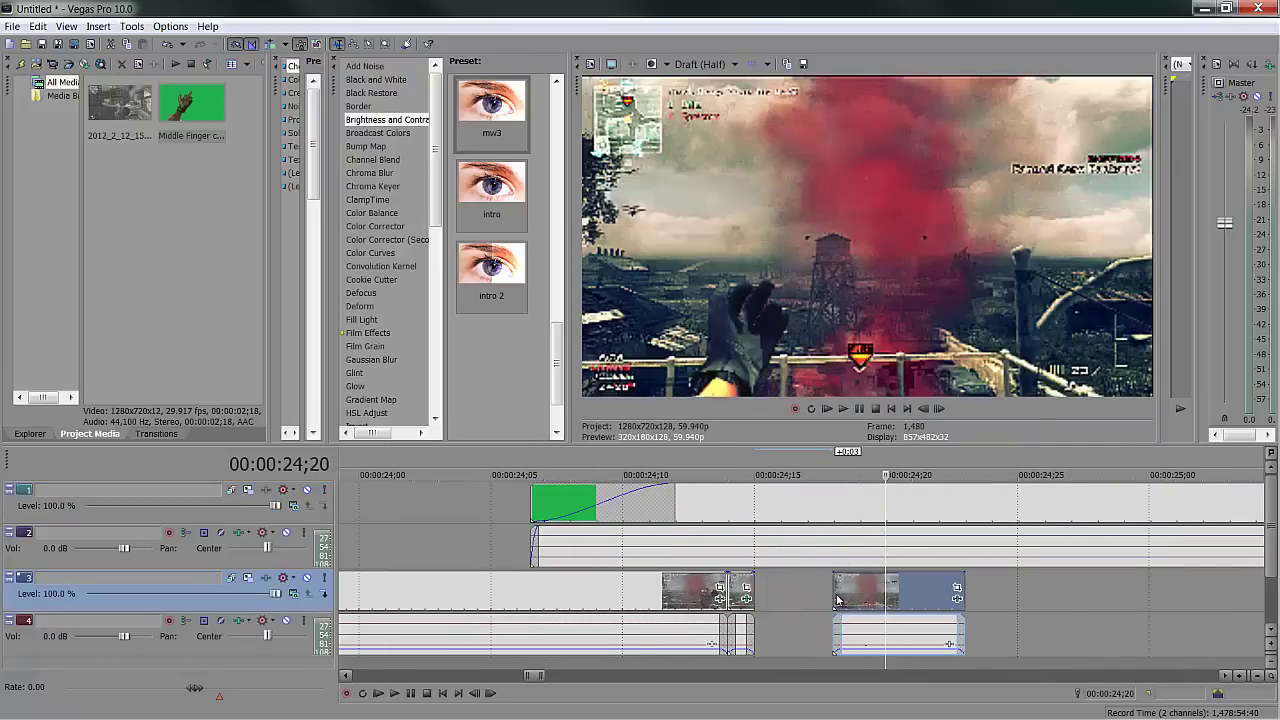
{"action": "left_click", "coordinate": [834, 598]}
{"action": "left_click", "coordinate": [942, 409]}
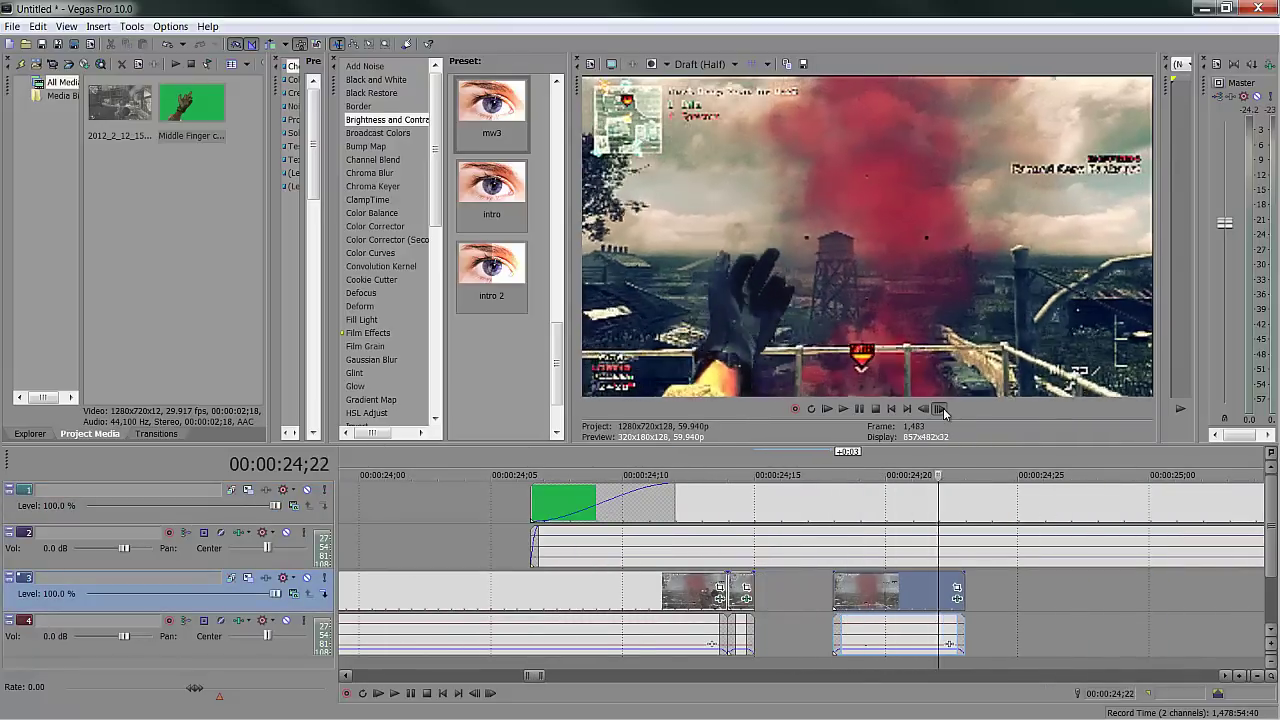
{"action": "left_click", "coordinate": [920, 409]}
{"action": "left_click", "coordinate": [921, 409]}
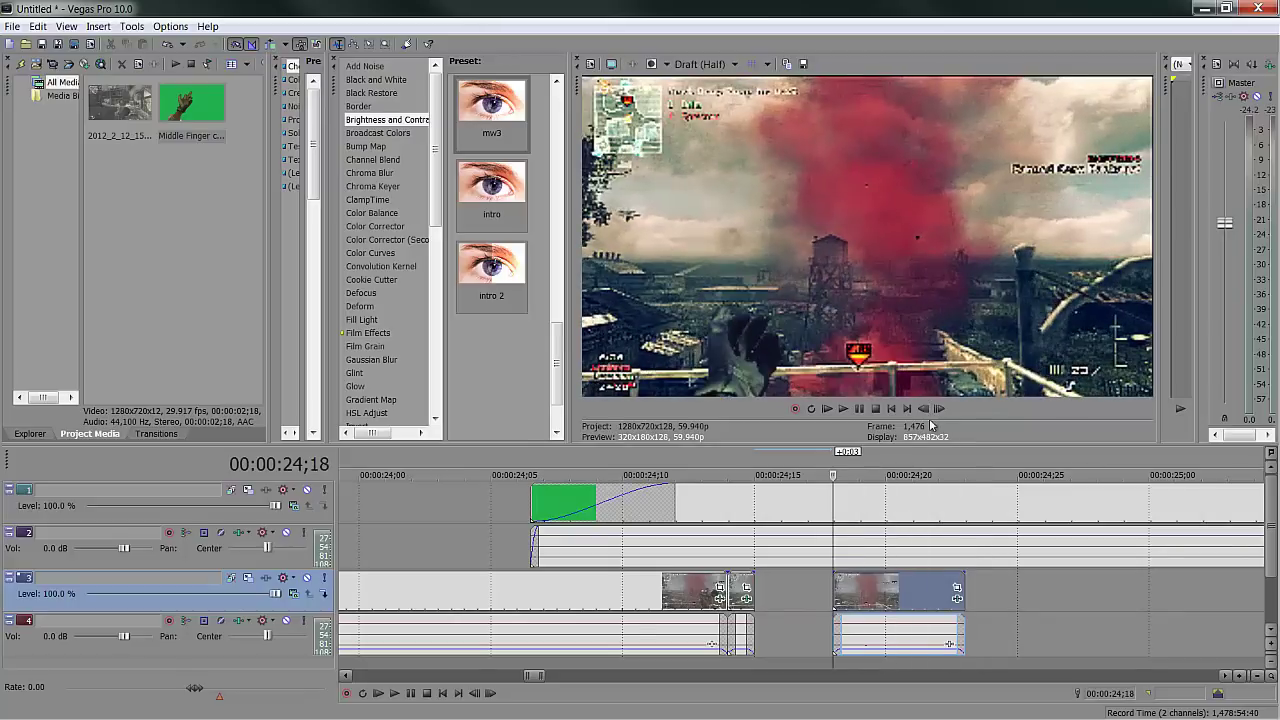
{"action": "scroll", "coordinate": [834, 601], "scroll_direction": "down", "scroll_amount": 1}
{"action": "left_click_drag", "start_coordinate": [823, 603], "coordinate": [763, 603]}
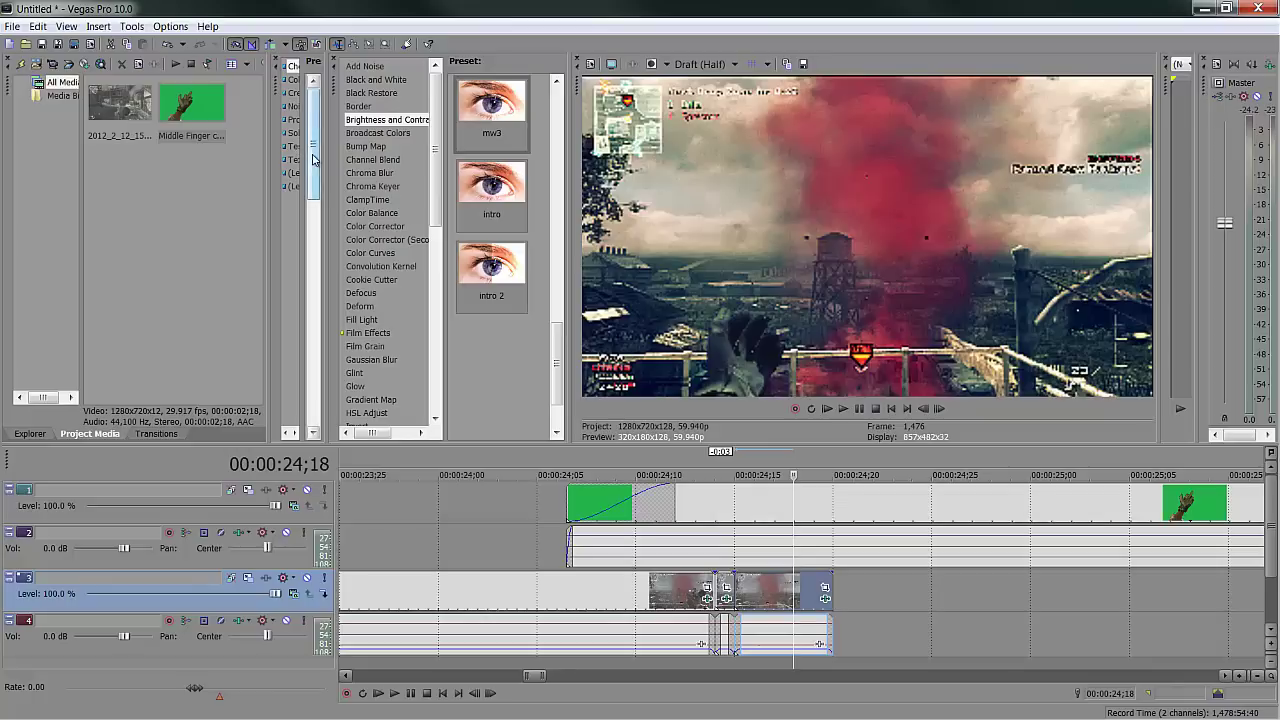
Step: Add the default Twixtor effect to the short gameplay segment before the gap
{"action": "scroll", "coordinate": [381, 364], "scroll_direction": "down", "scroll_amount": 10}
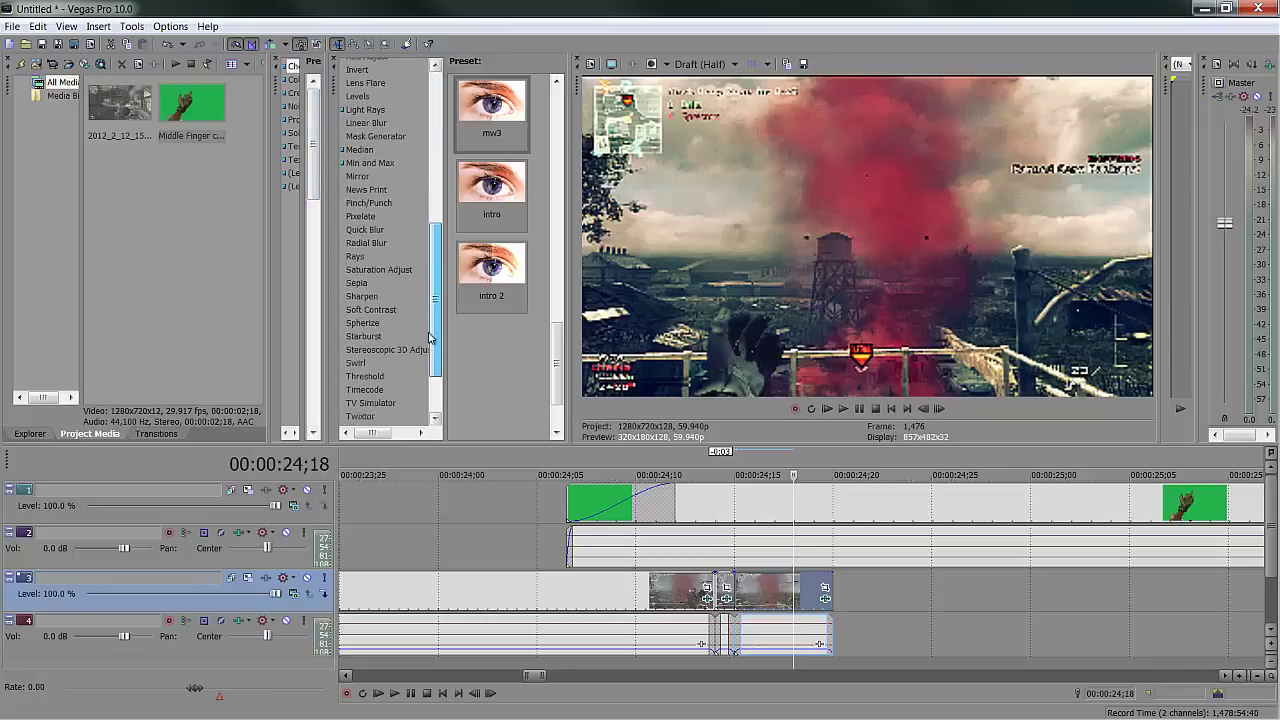
{"action": "left_click", "coordinate": [363, 352]}
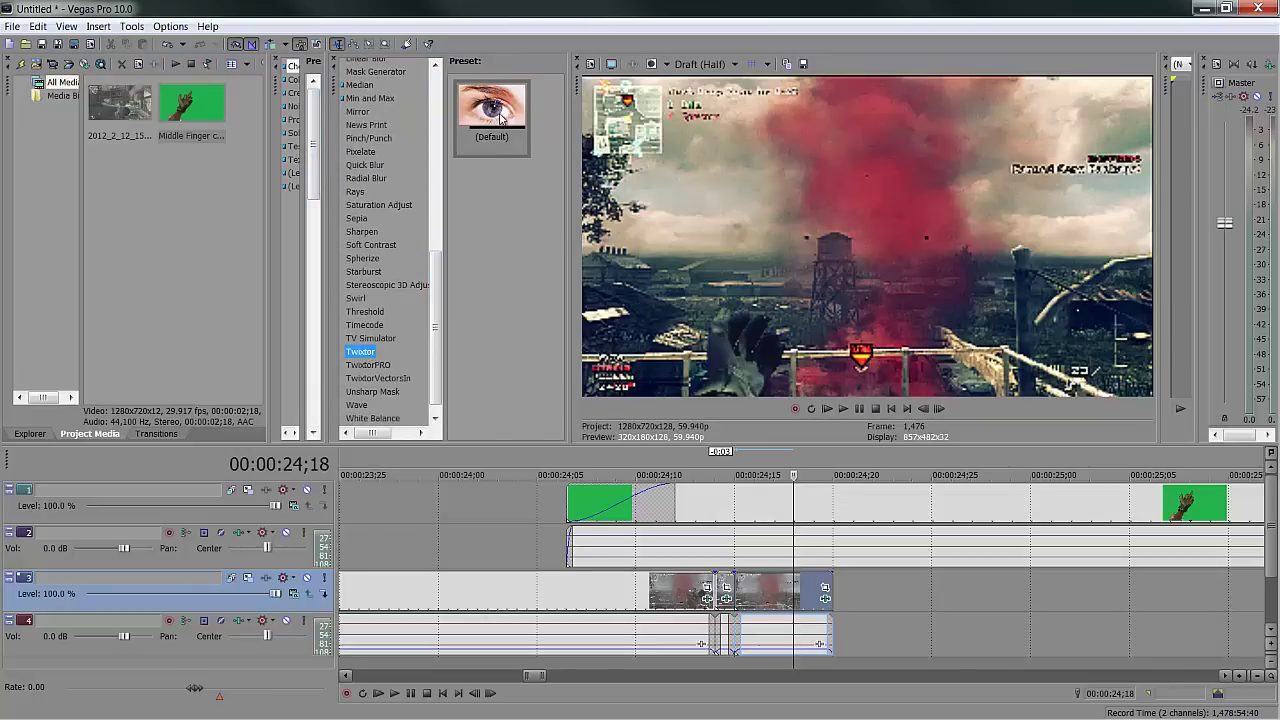
{"action": "left_click_drag", "start_coordinate": [501, 118], "coordinate": [754, 597]}
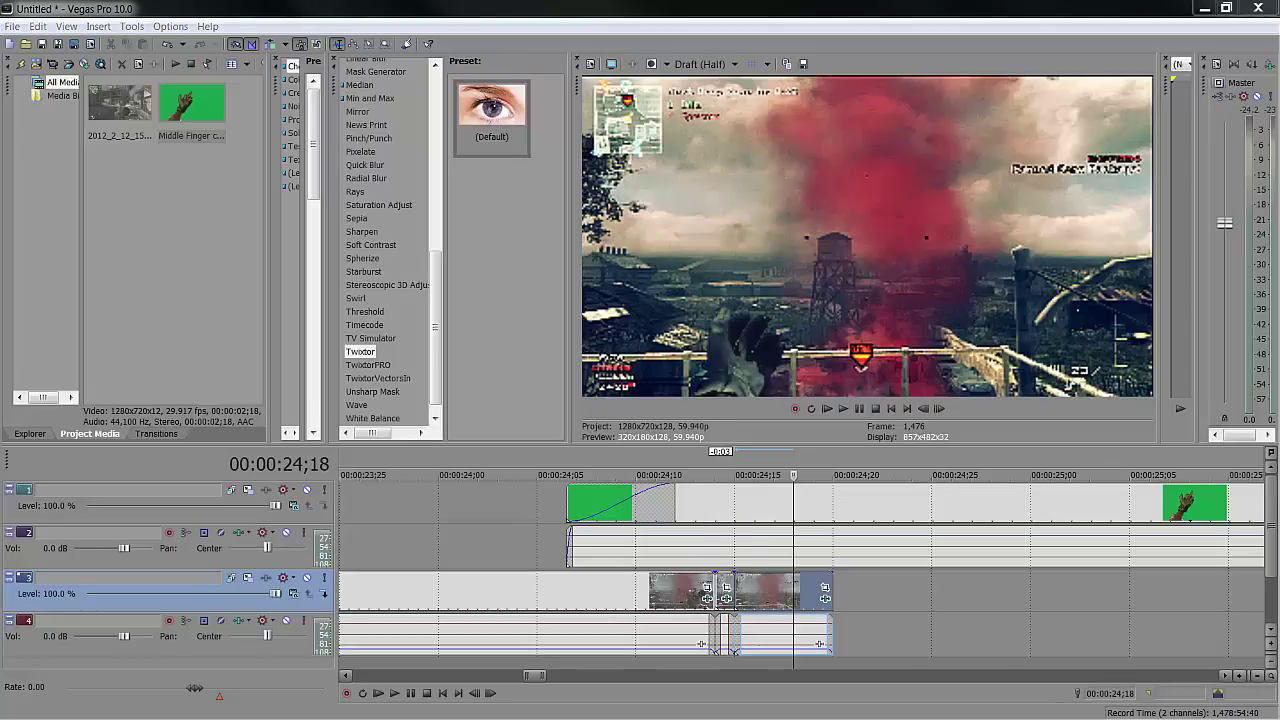
{"action": "left_click_drag", "start_coordinate": [197, 34], "coordinate": [447, 9]}
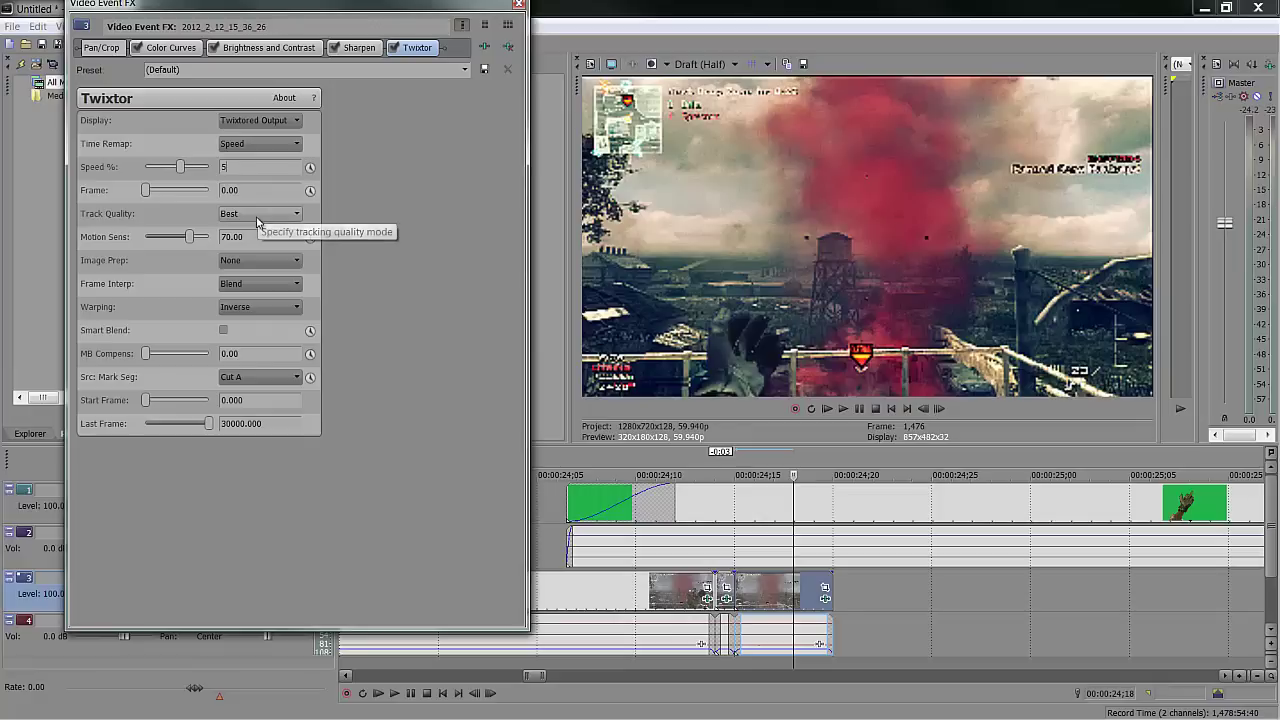
Step: Set the segment's Twixtor speed to 5%, image prep to Contrast/Edge Enhance and turn on Smart Blend
{"action": "left_click", "coordinate": [250, 262]}
{"action": "left_click", "coordinate": [252, 284]}
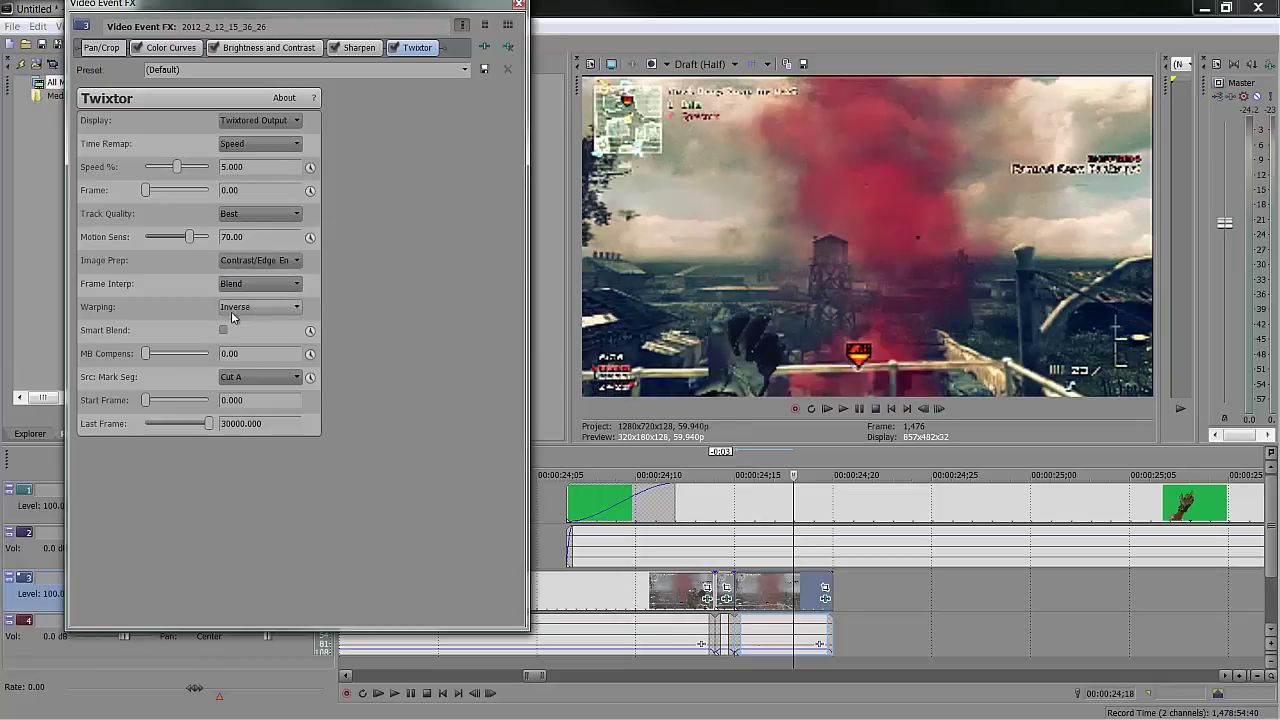
{"action": "left_click", "coordinate": [224, 330]}
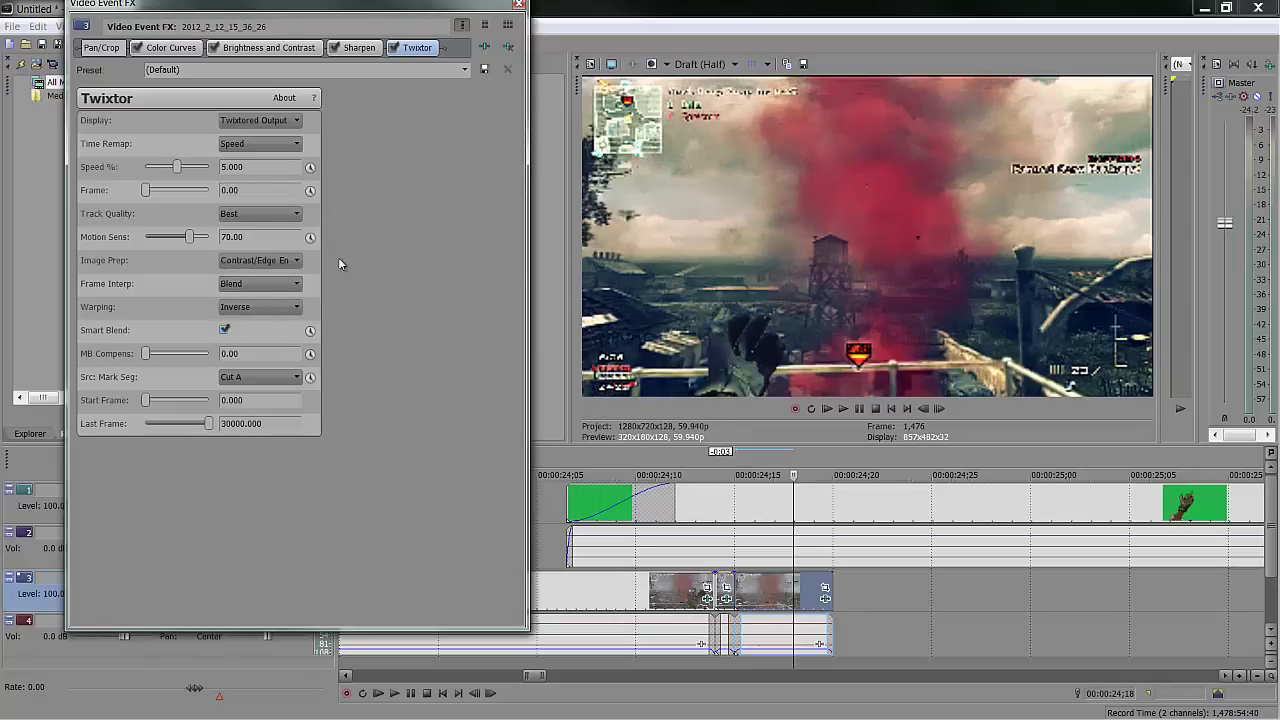
{"action": "left_click", "coordinate": [519, 7]}
{"action": "scroll", "coordinate": [834, 603], "scroll_direction": "down", "scroll_amount": 3}
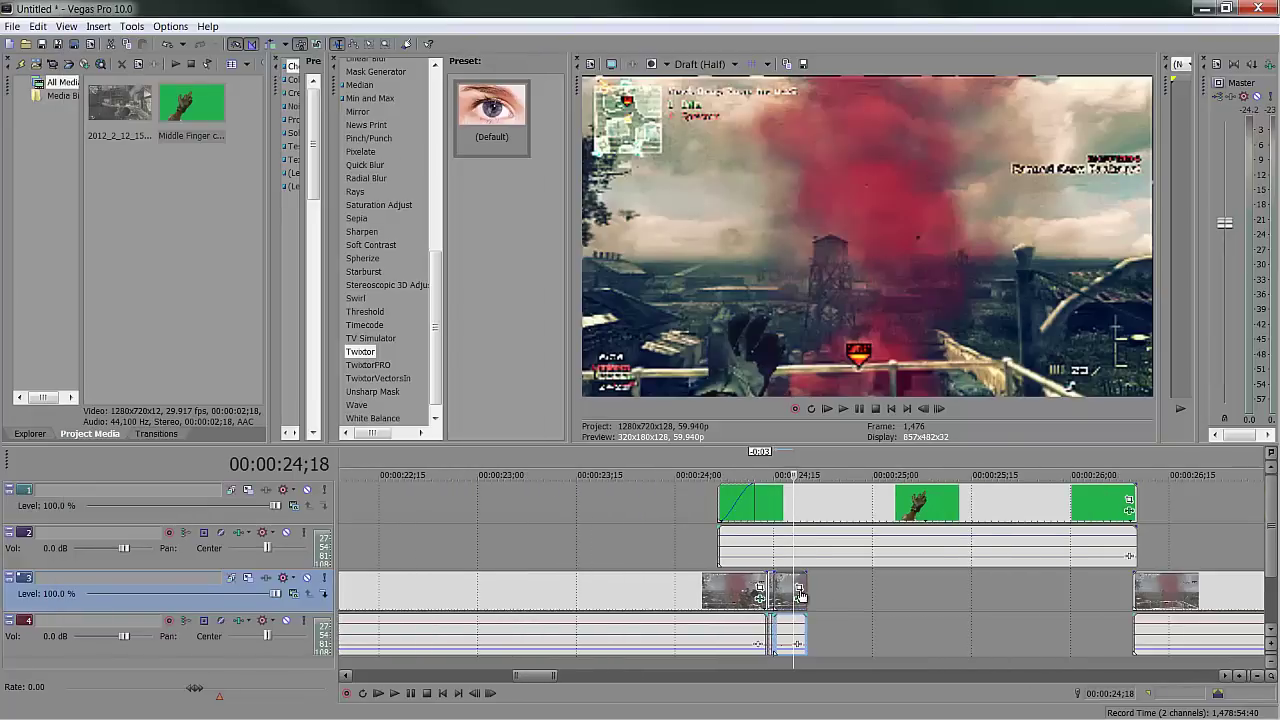
{"action": "left_click_drag", "start_coordinate": [800, 595], "coordinate": [802, 598]}
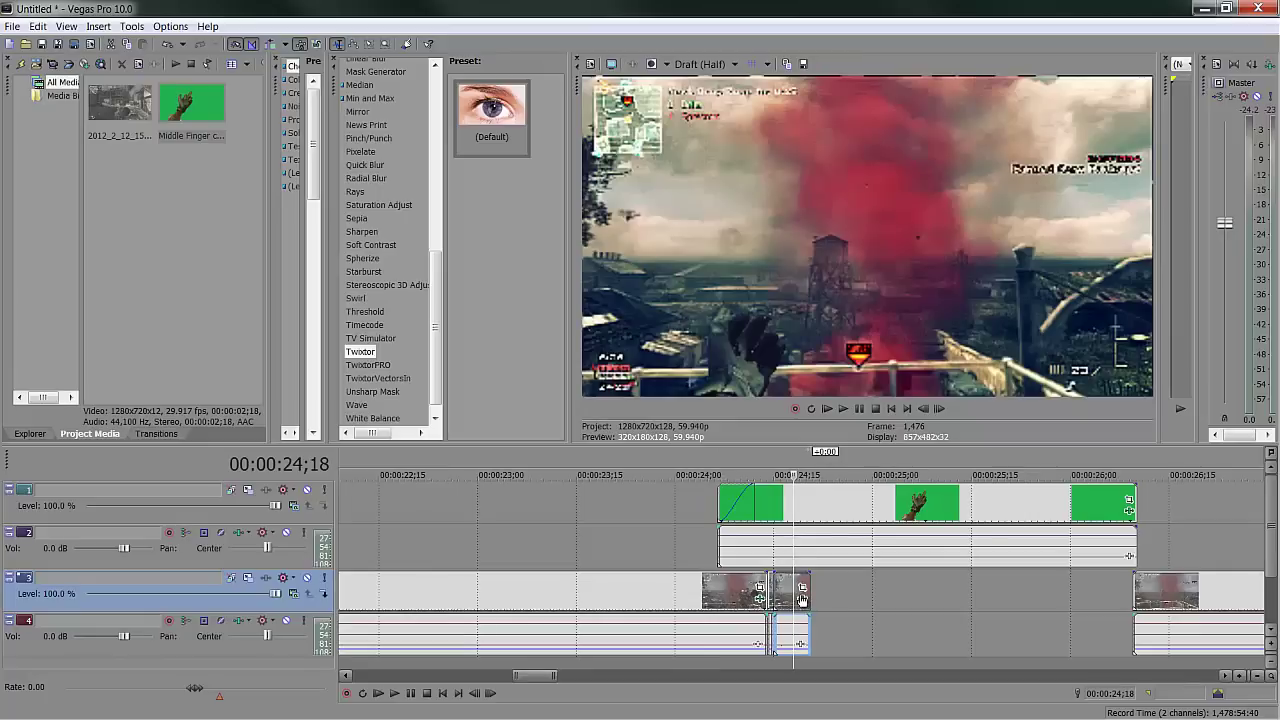
{"action": "left_click", "coordinate": [120, 64]}
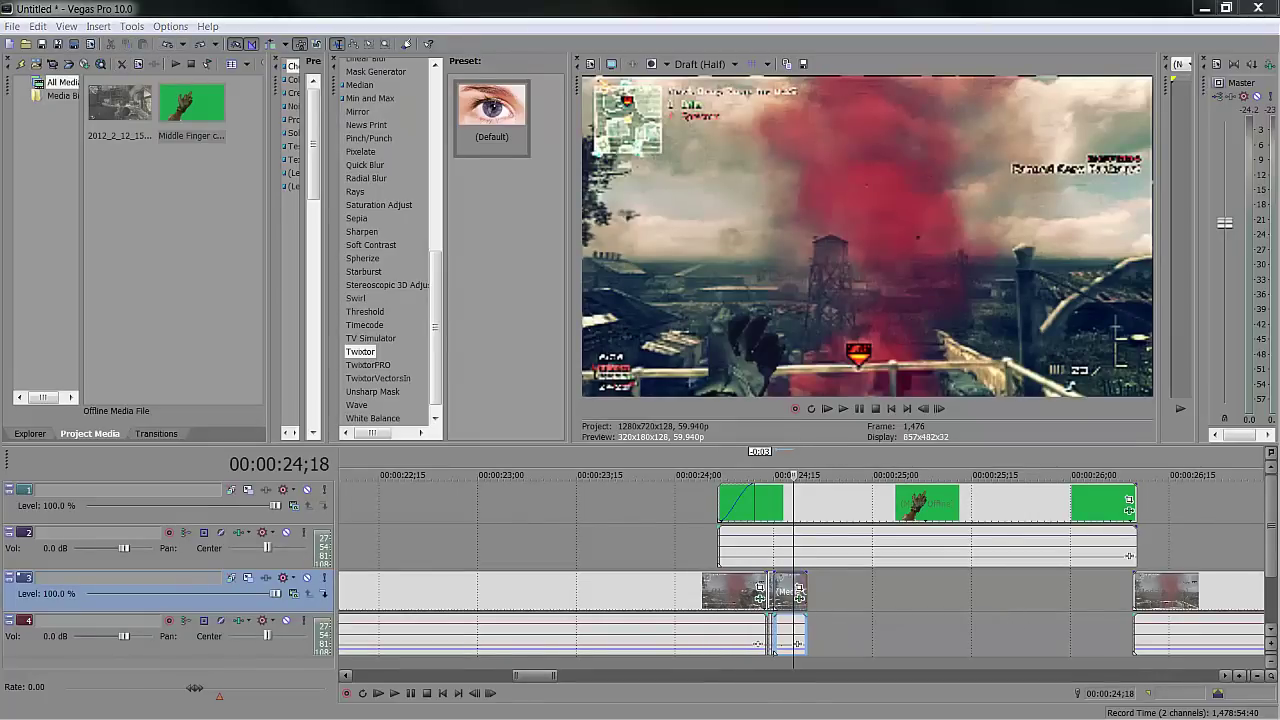
Step: Disable resampling in the properties of the short Twixtor gameplay segment
{"action": "left_click", "coordinate": [786, 588]}
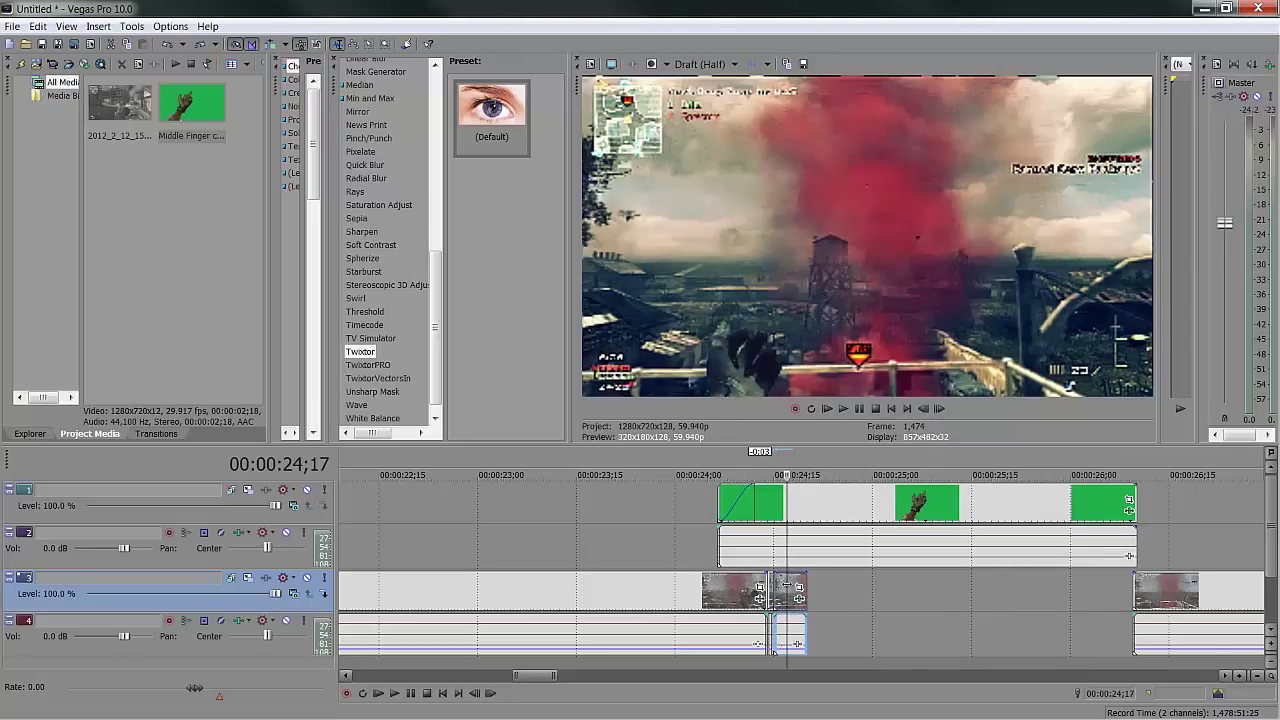
{"action": "scroll", "coordinate": [786, 588], "scroll_direction": "up", "scroll_amount": 3}
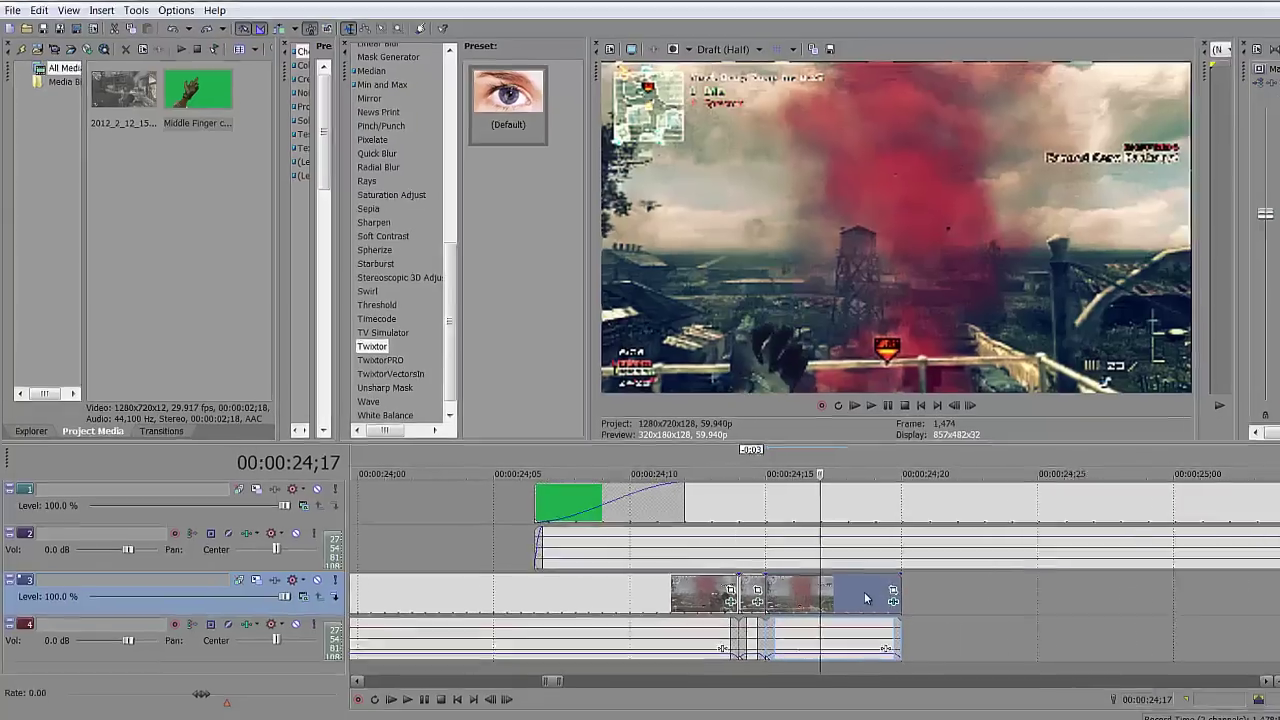
{"action": "right_click", "coordinate": [862, 591]}
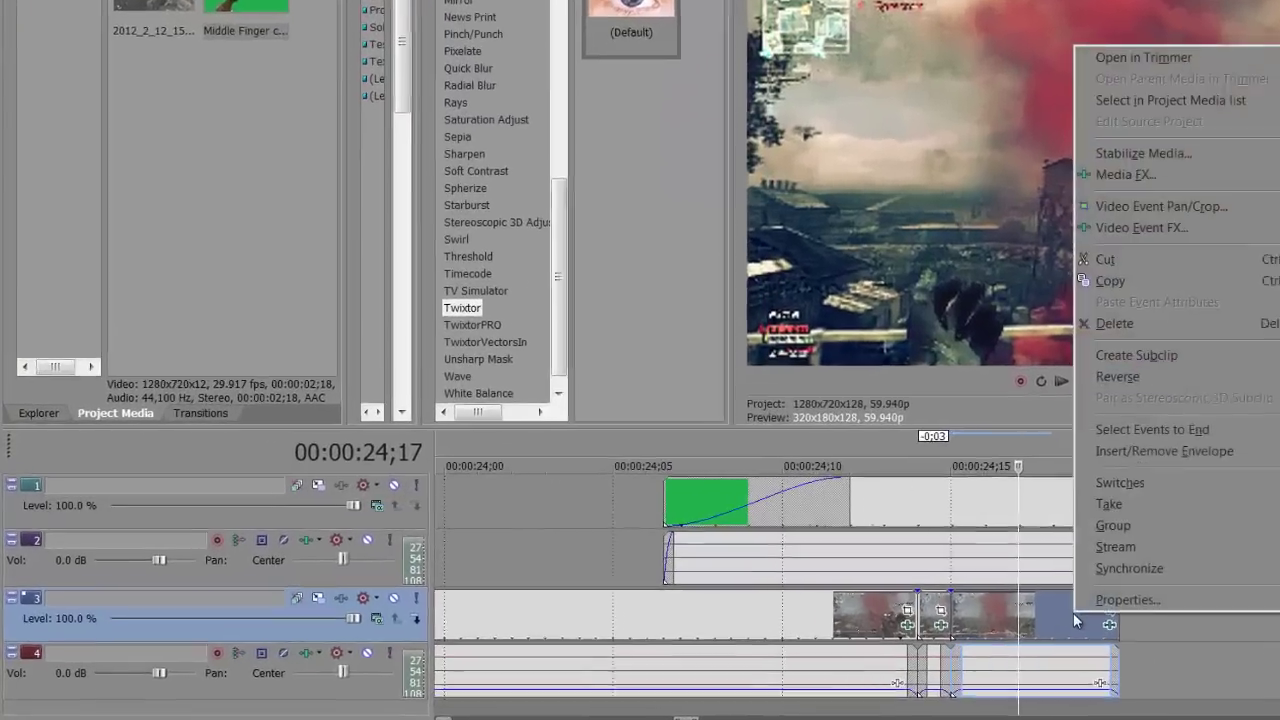
{"action": "key", "text": "Escape"}
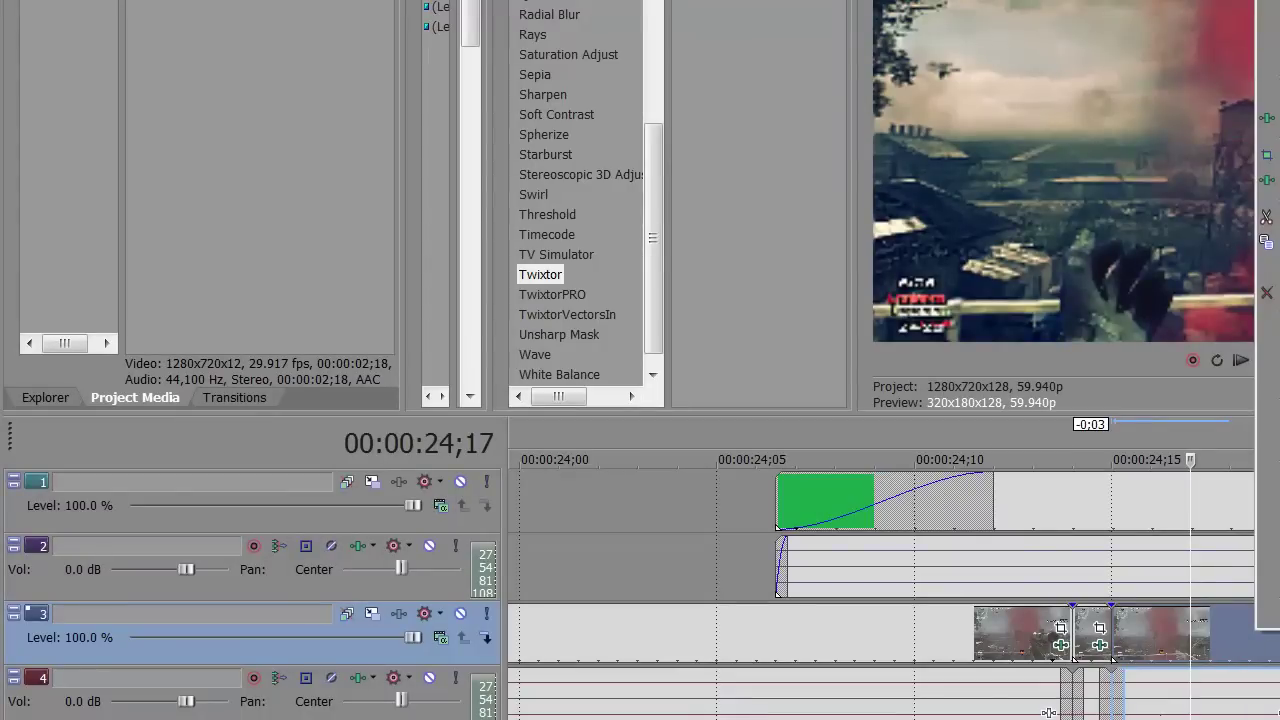
{"action": "left_click", "coordinate": [1267, 615]}
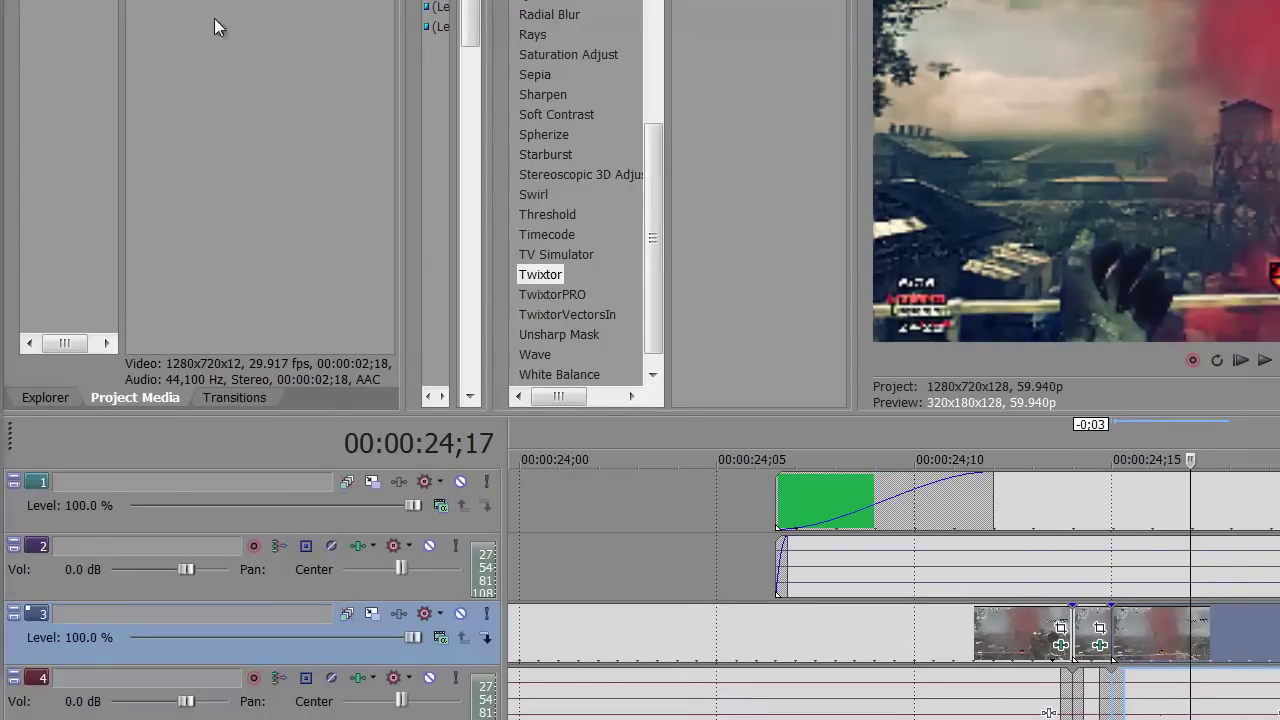
{"action": "key", "text": "alt+Return"}
{"action": "left_click", "coordinate": [293, 332]}
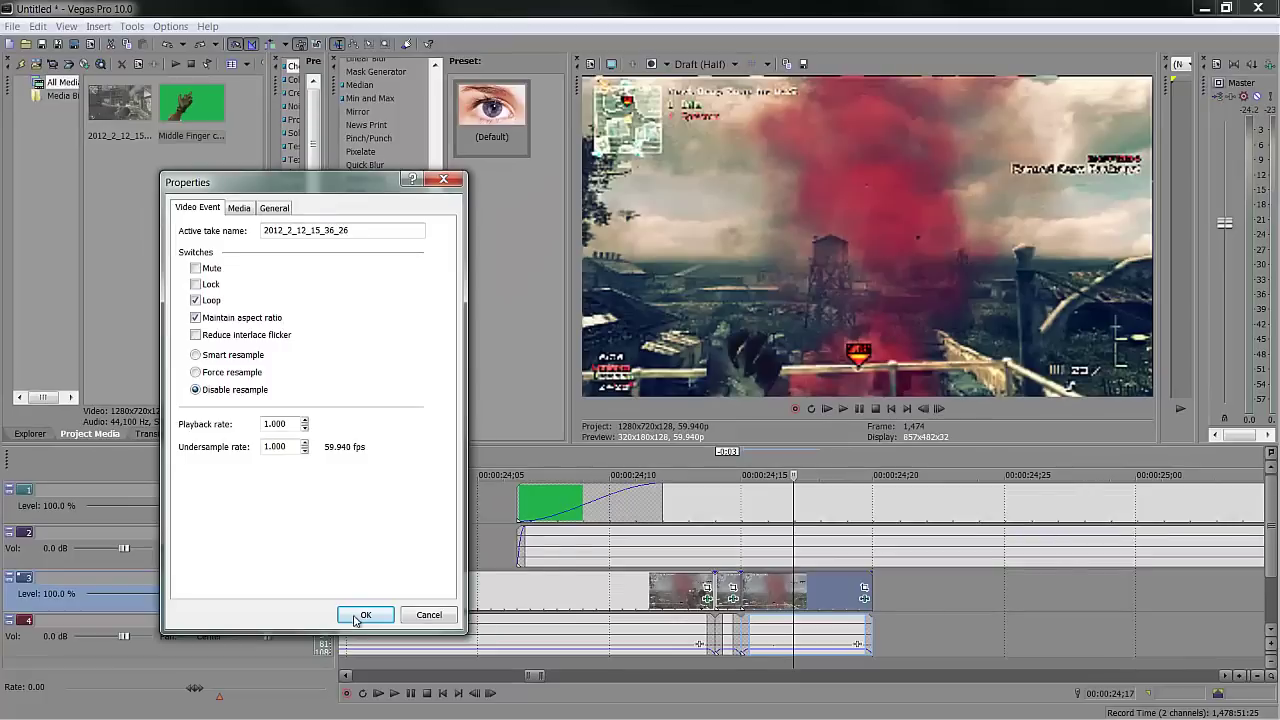
{"action": "left_click", "coordinate": [363, 615]}
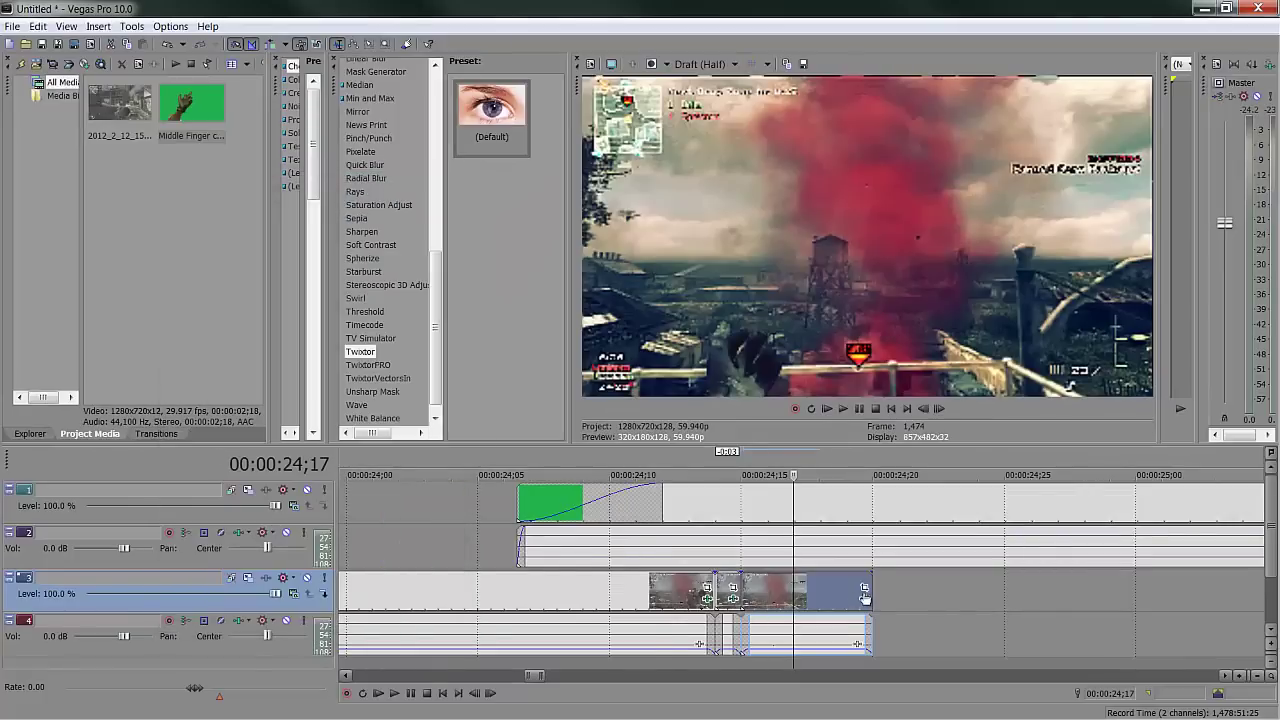
Step: Extend the end of the short Twixtor segment into the gap to about 00:00:25;14
{"action": "scroll", "coordinate": [858, 597], "scroll_direction": "down", "scroll_amount": 2}
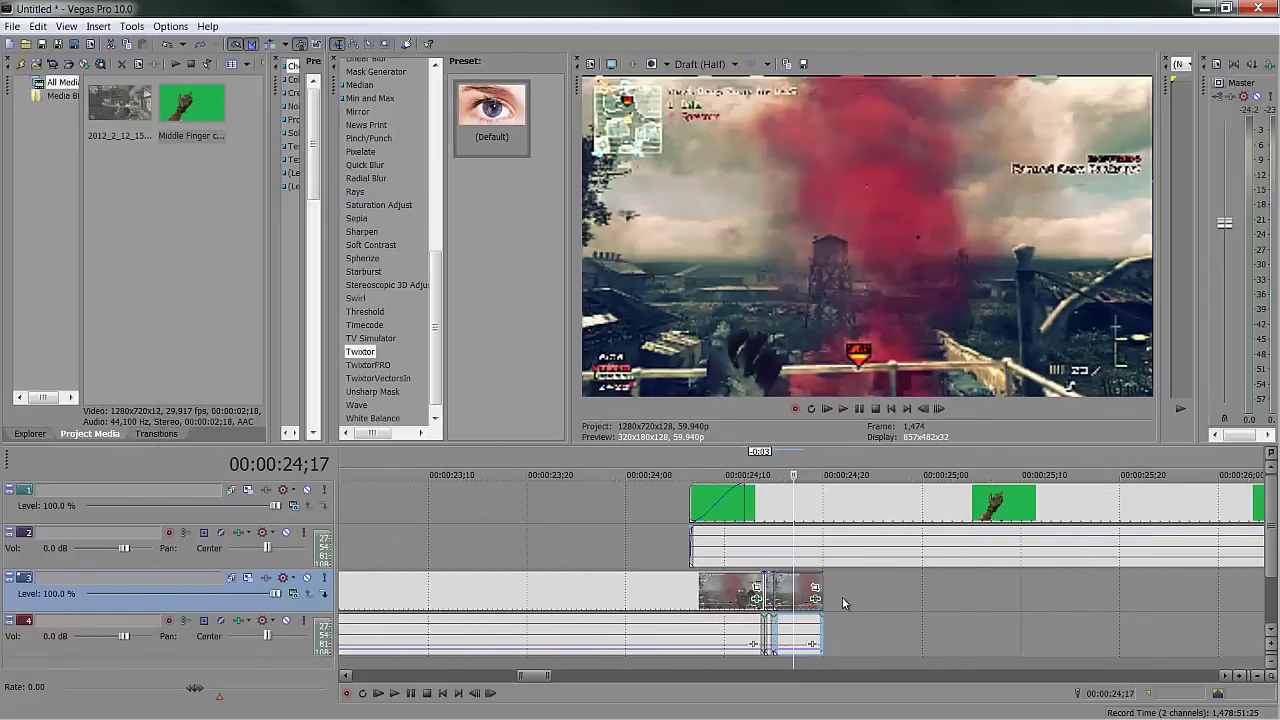
{"action": "left_click_drag", "start_coordinate": [817, 594], "coordinate": [1063, 596]}
{"action": "left_click", "coordinate": [1012, 598]}
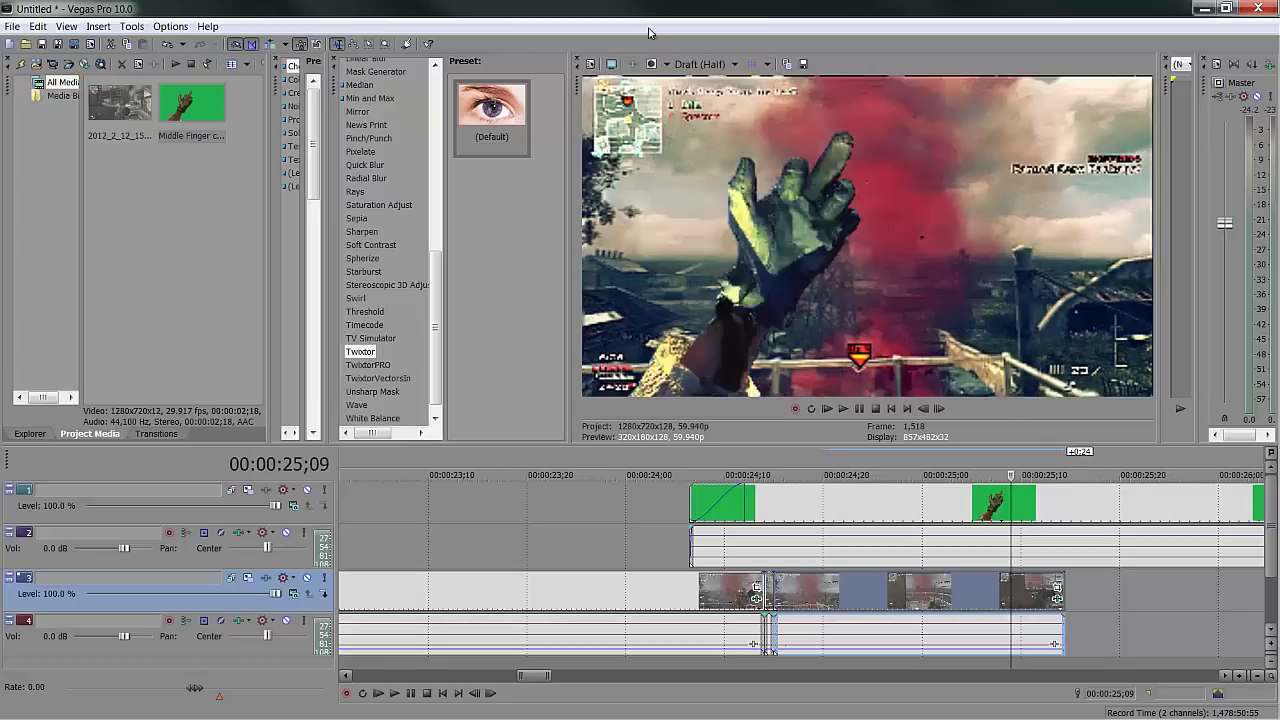
Step: Set the preview quality to Draft (Quarter) and check several frames of the extended Twixtor segment
{"action": "left_click", "coordinate": [706, 64]}
{"action": "mouse_move", "coordinate": [714, 80]}
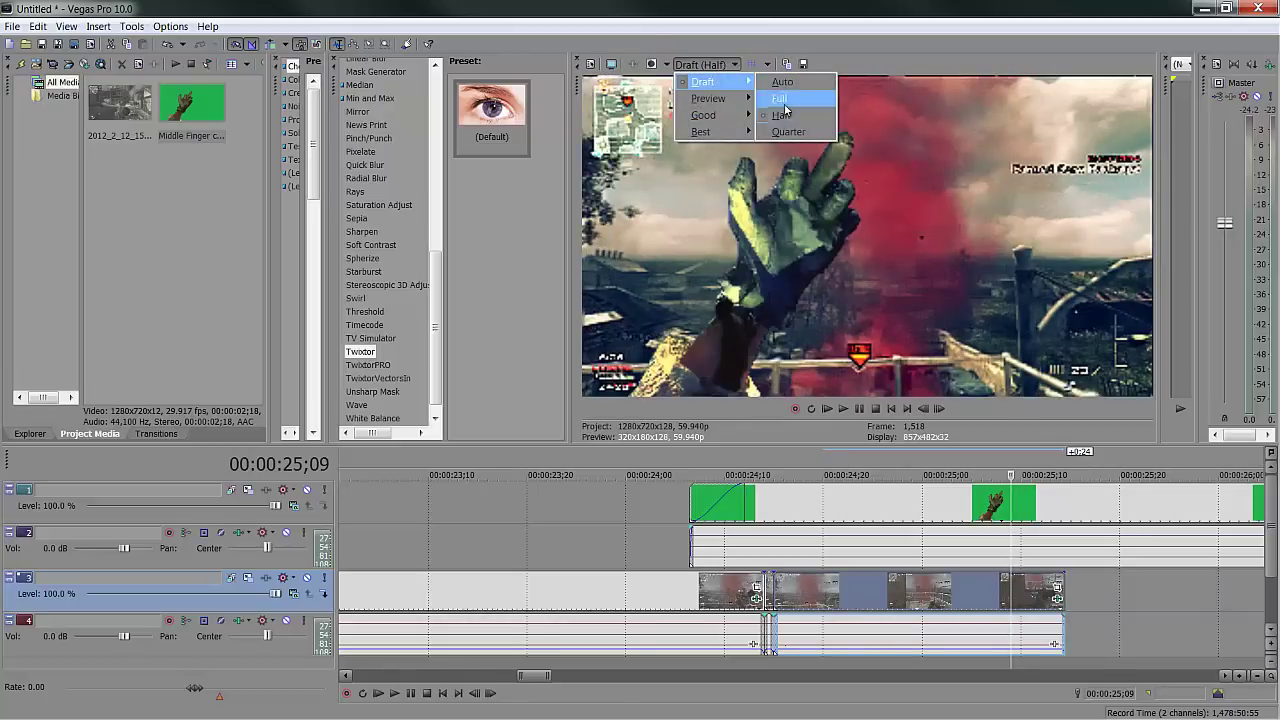
{"action": "left_click", "coordinate": [787, 131]}
{"action": "left_click", "coordinate": [852, 590]}
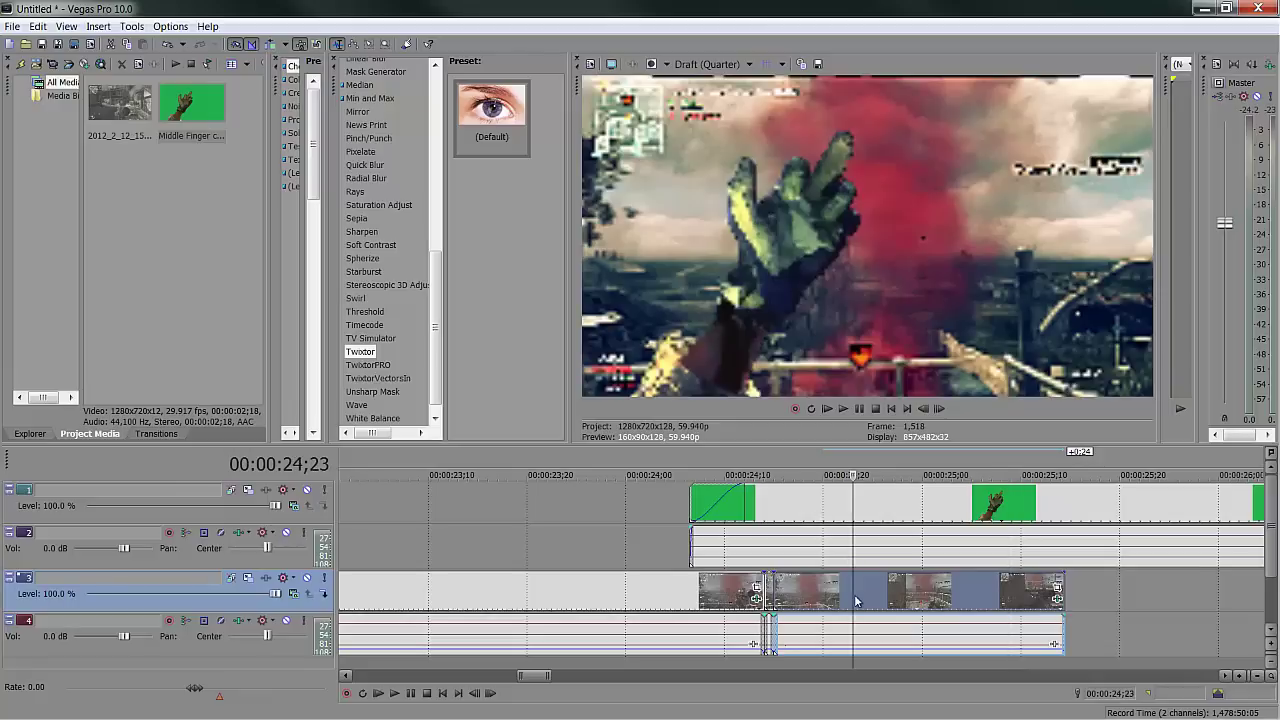
{"action": "left_click", "coordinate": [922, 591]}
{"action": "left_click", "coordinate": [956, 598]}
{"action": "left_click", "coordinate": [981, 599]}
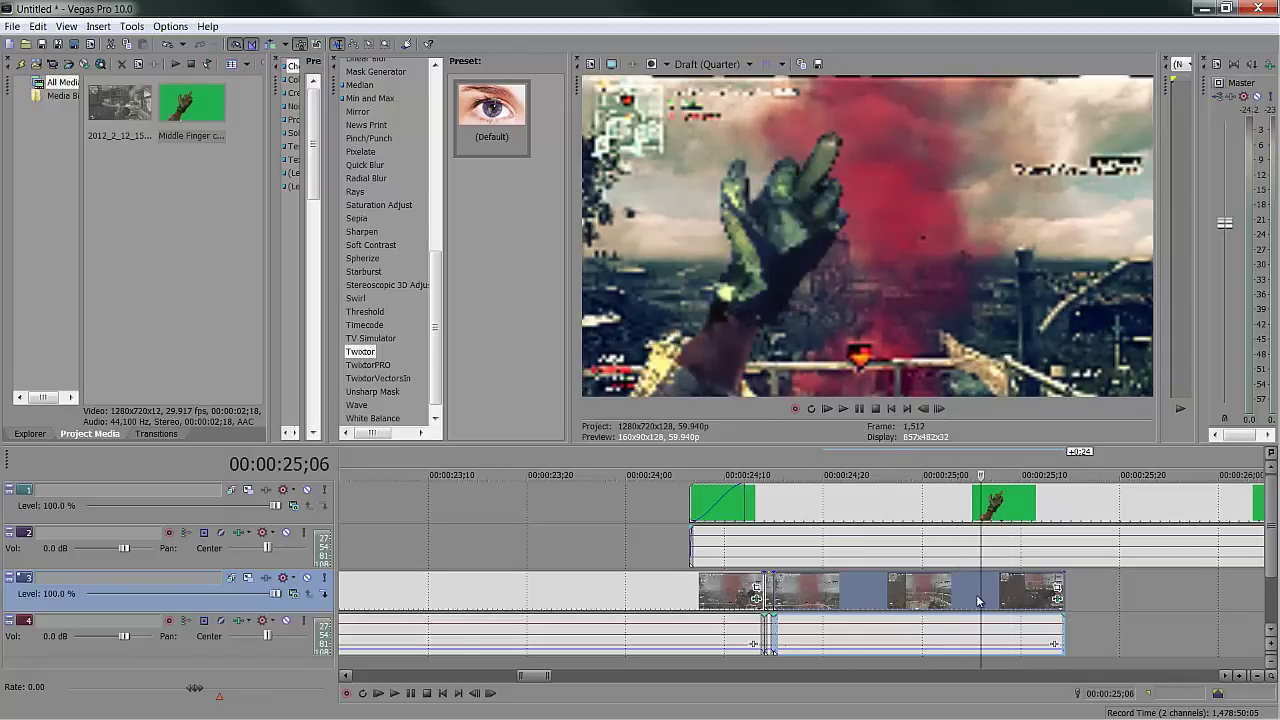
Step: Lengthen the Twixtor segment's end by one frame, to about 00:00:25;16
{"action": "scroll", "coordinate": [980, 600], "scroll_direction": "down", "scroll_amount": 2}
{"action": "left_click_drag", "start_coordinate": [836, 606], "coordinate": [843, 605]}
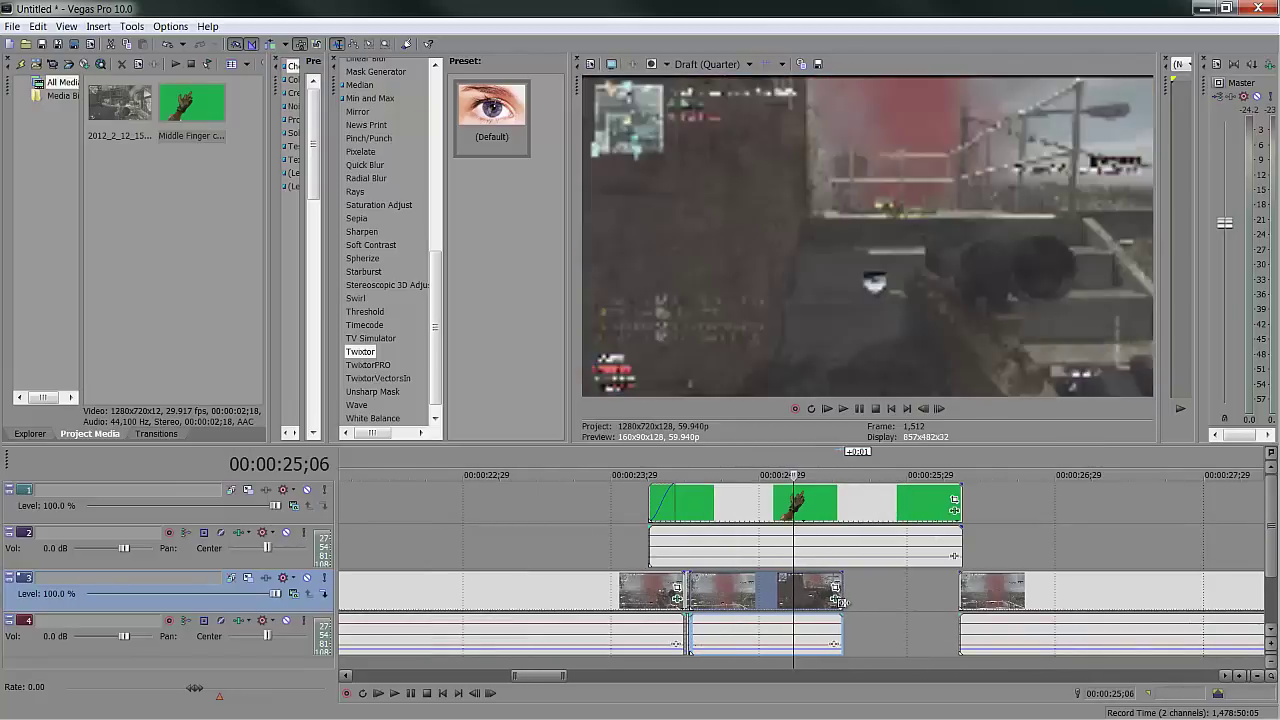
{"action": "scroll", "coordinate": [700, 596], "scroll_direction": "down", "scroll_amount": 3}
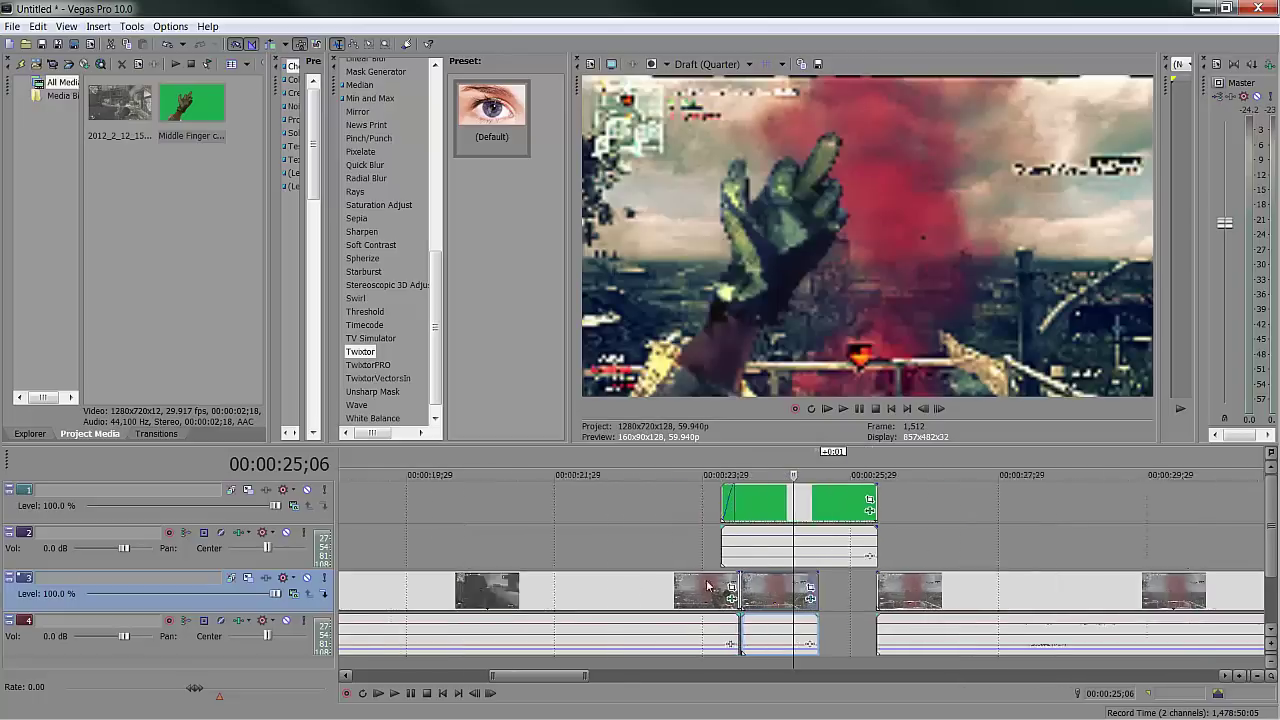
Step: Time-compress the hand animation clip so that it ends together with the Twixtor segment at about 00:00:25;16
{"action": "scroll", "coordinate": [805, 577], "scroll_direction": "up", "scroll_amount": 4}
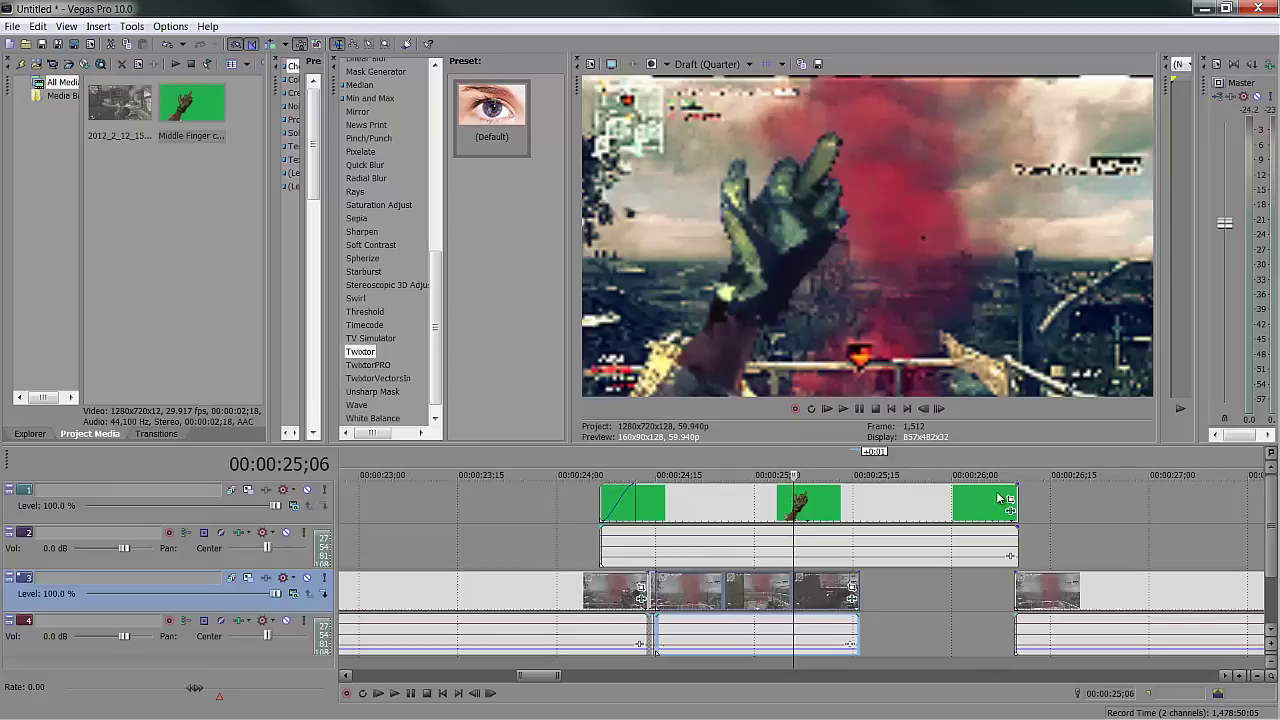
{"action": "key", "text": "ctrl"}
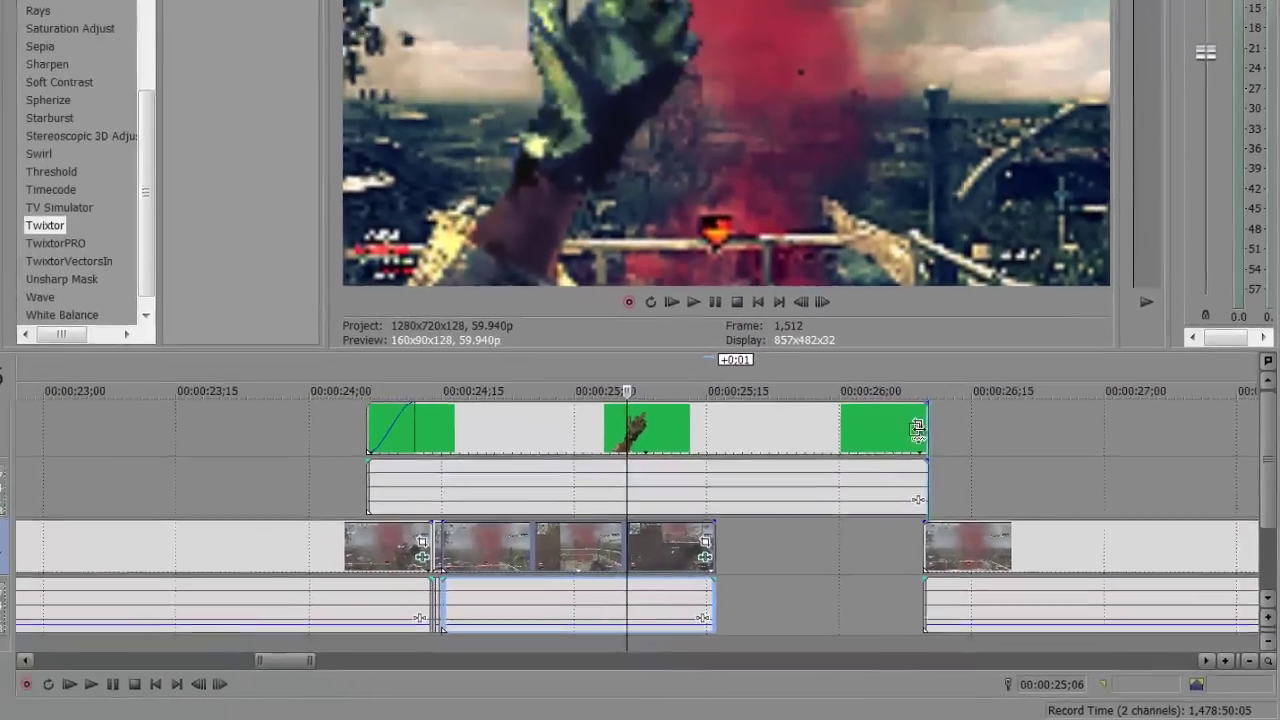
{"action": "left_click_drag", "start_coordinate": [873, 398], "coordinate": [584, 398]}
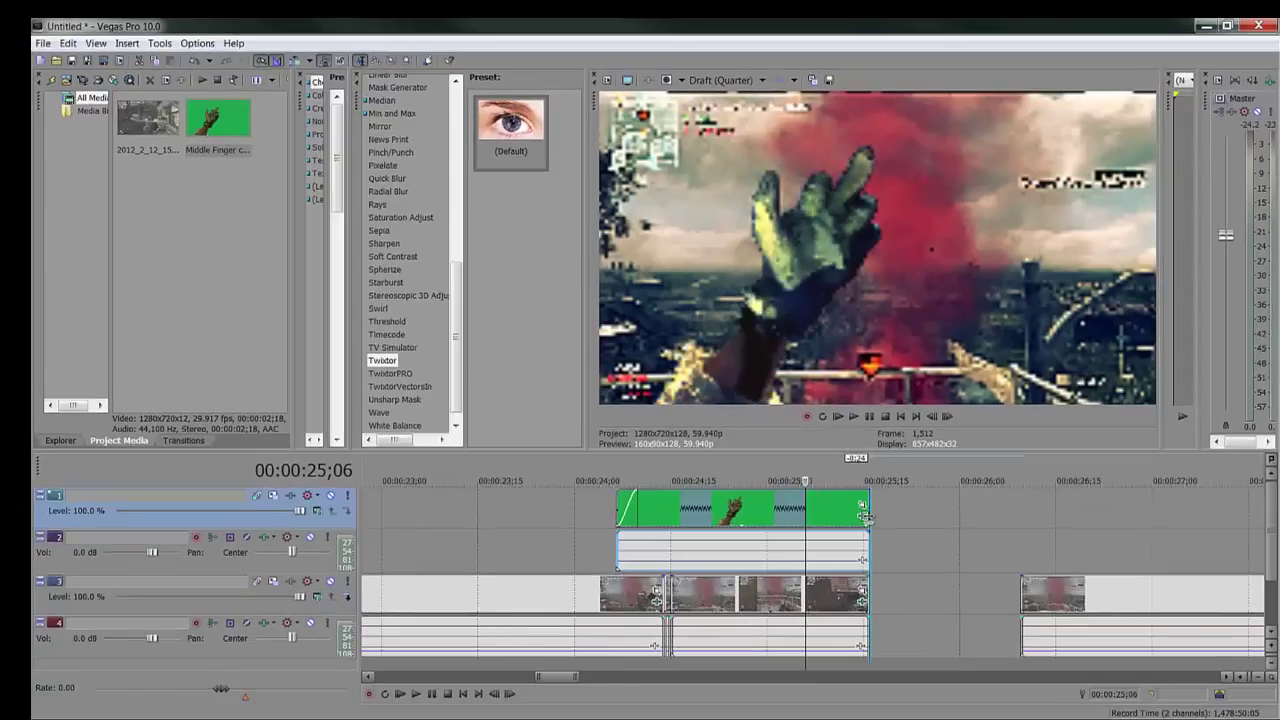
Step: Step through the frames from 00:00:24;24 to examine the sped-up hand animation over the slow-motion gameplay
{"action": "left_click", "coordinate": [730, 591]}
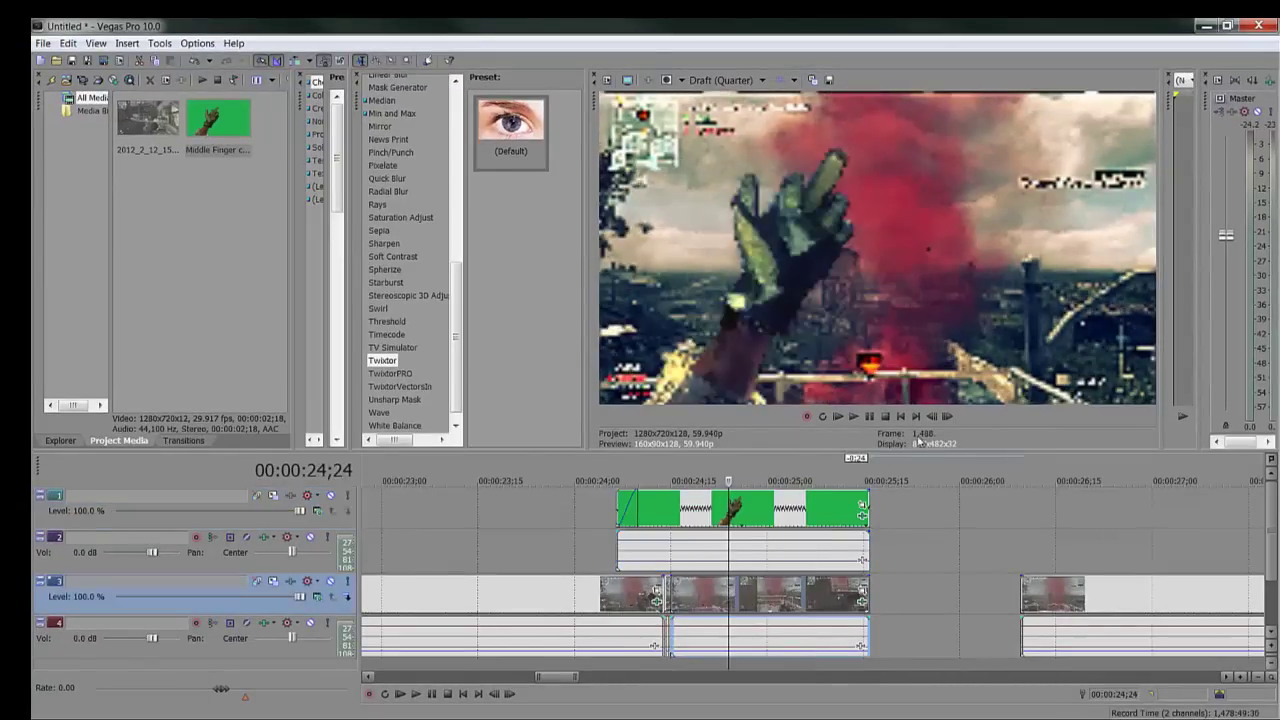
{"action": "left_click", "coordinate": [945, 416]}
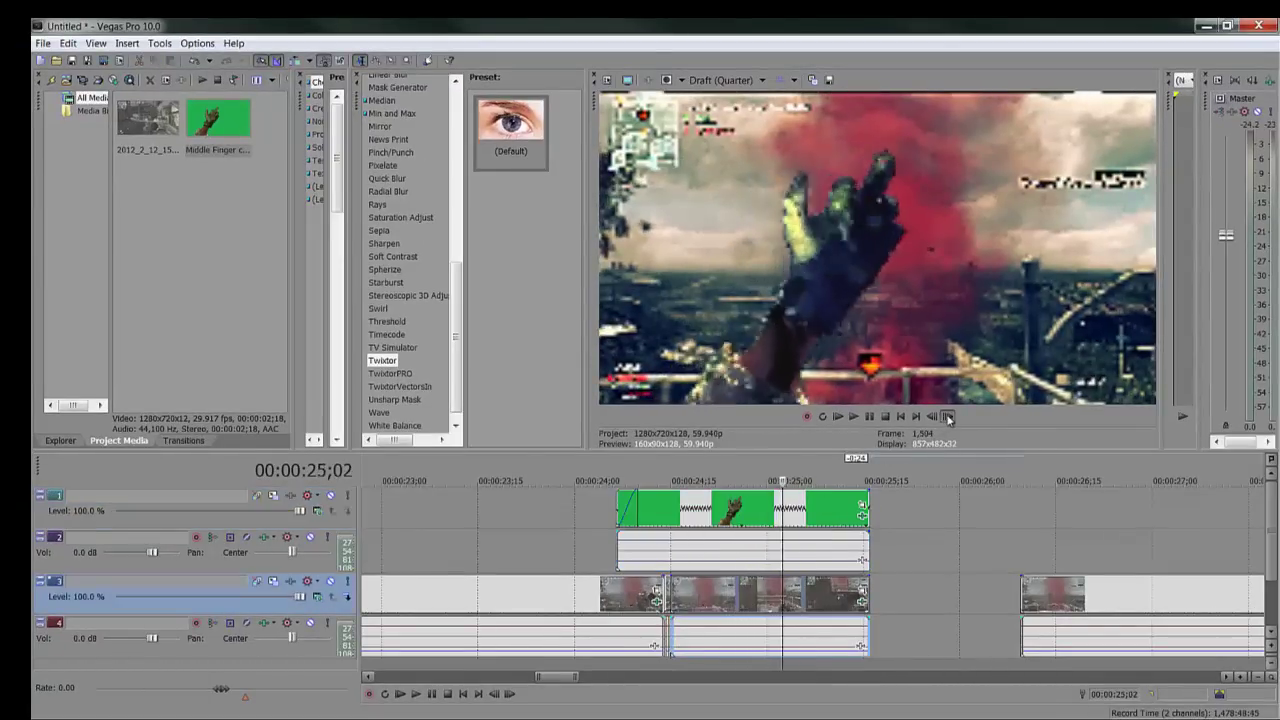
{"action": "left_click_drag", "start_coordinate": [948, 418], "coordinate": [948, 418]}
Step: Move the gameplay clip after the gap against the Twixtor segment's end and step through the frames across the cut
{"action": "left_click_drag", "start_coordinate": [1046, 590], "coordinate": [896, 590]}
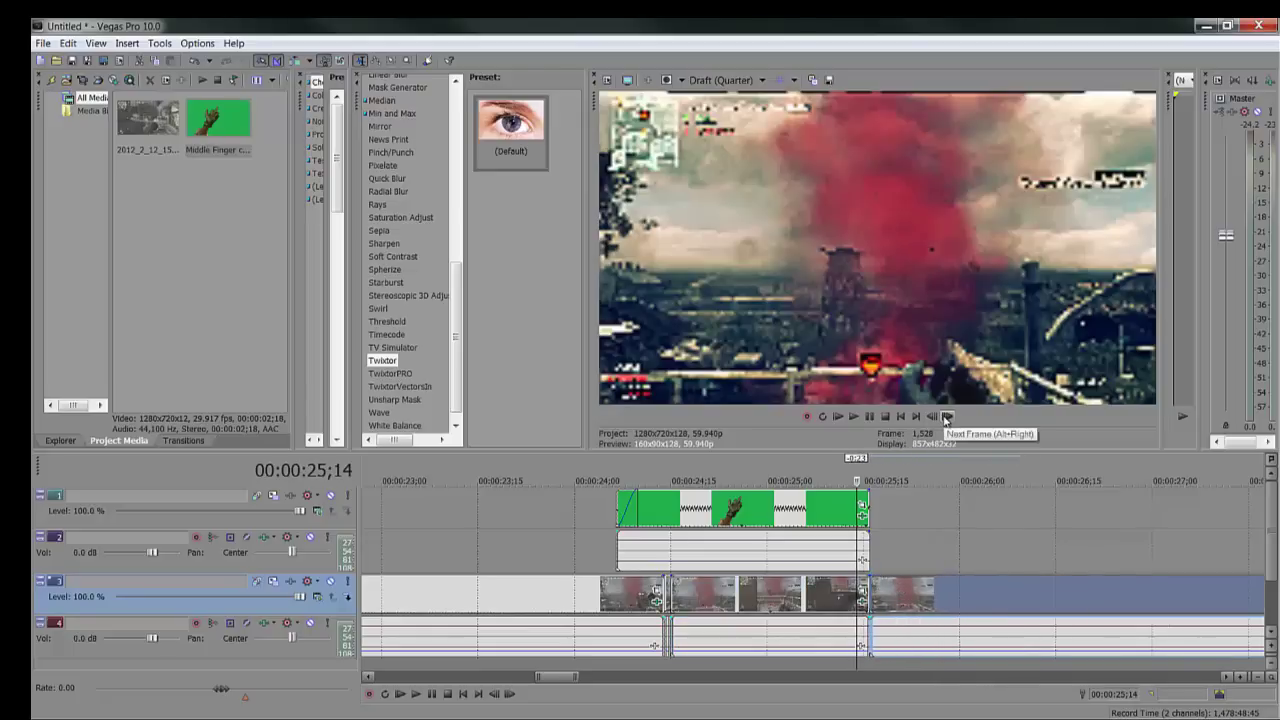
{"action": "left_click_drag", "start_coordinate": [946, 420], "coordinate": [948, 418]}
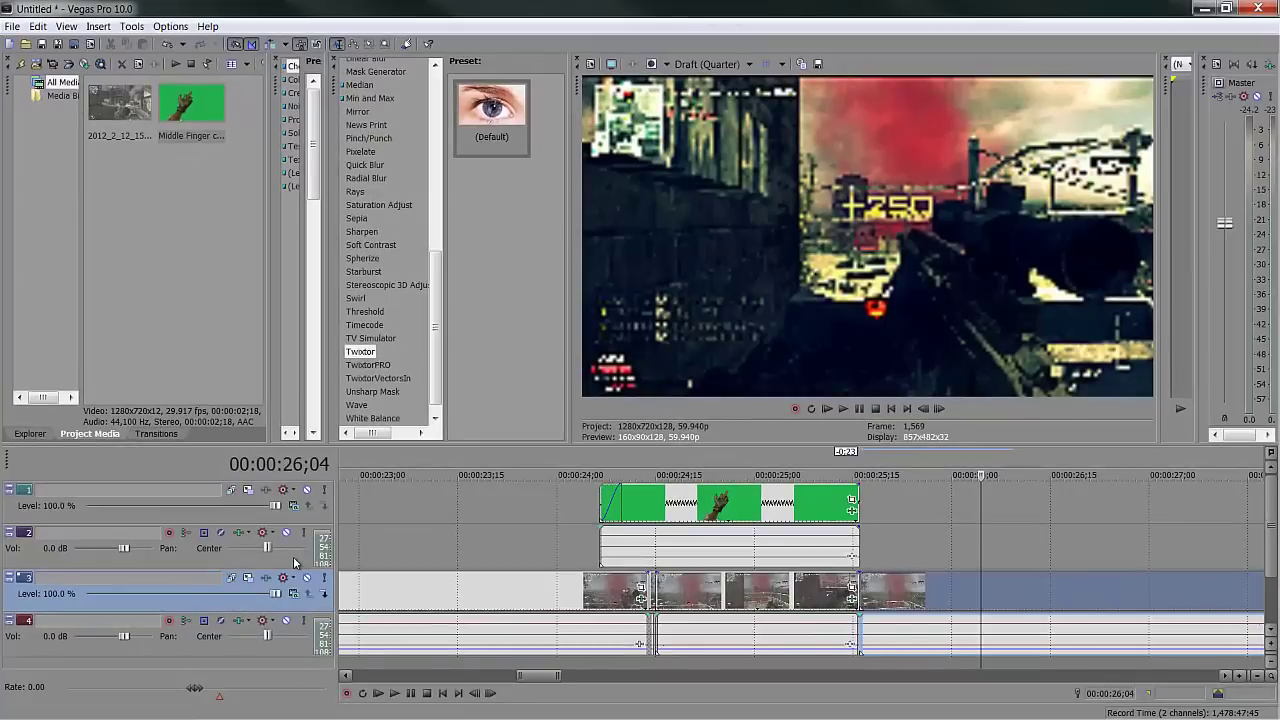
Step: Insert a new audio track and move it below the gameplay clip's audio track
{"action": "left_click", "coordinate": [320, 567]}
{"action": "right_click", "coordinate": [295, 562]}
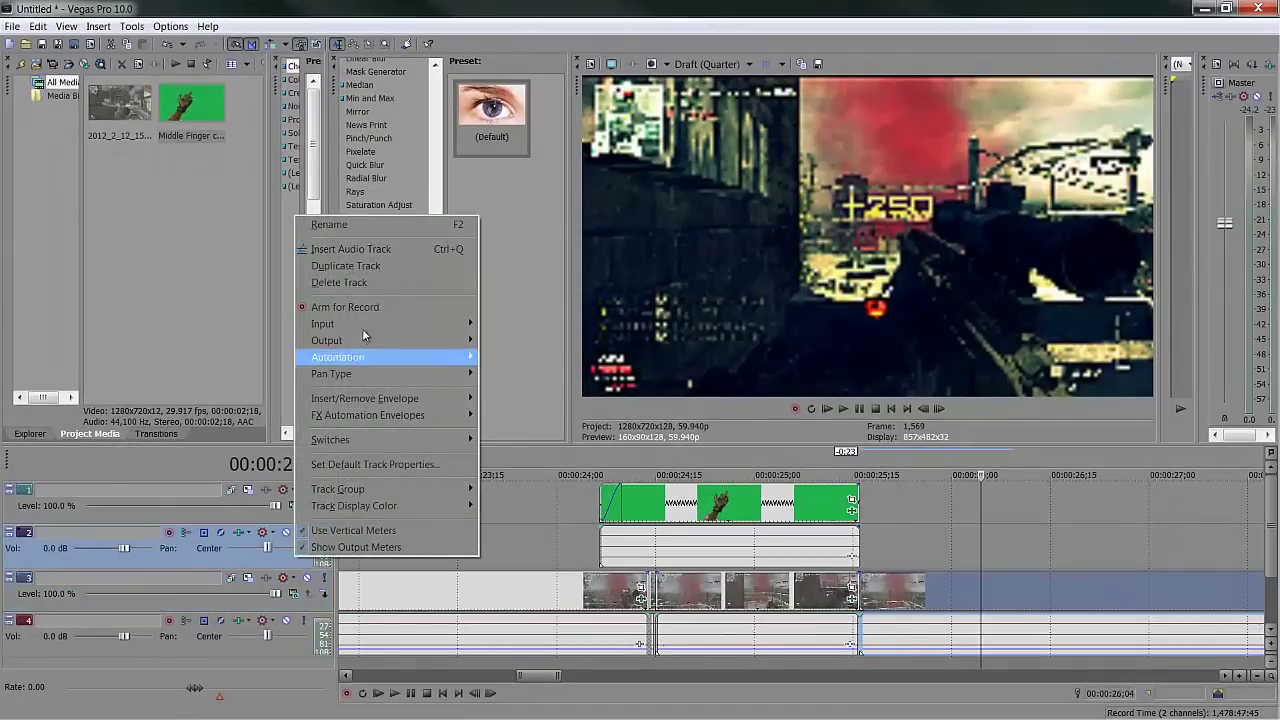
{"action": "left_click", "coordinate": [373, 254]}
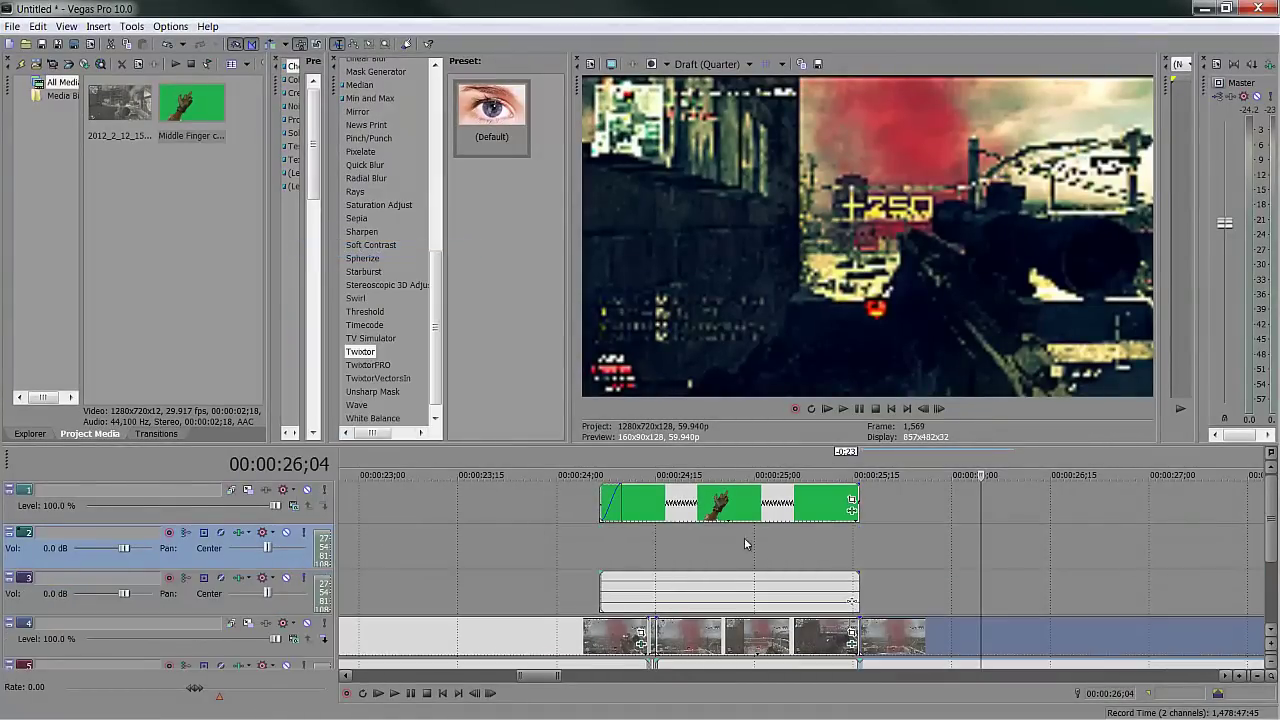
{"action": "left_click_drag", "start_coordinate": [229, 569], "coordinate": [254, 640]}
{"action": "left_click_drag", "start_coordinate": [1268, 572], "coordinate": [1273, 532]}
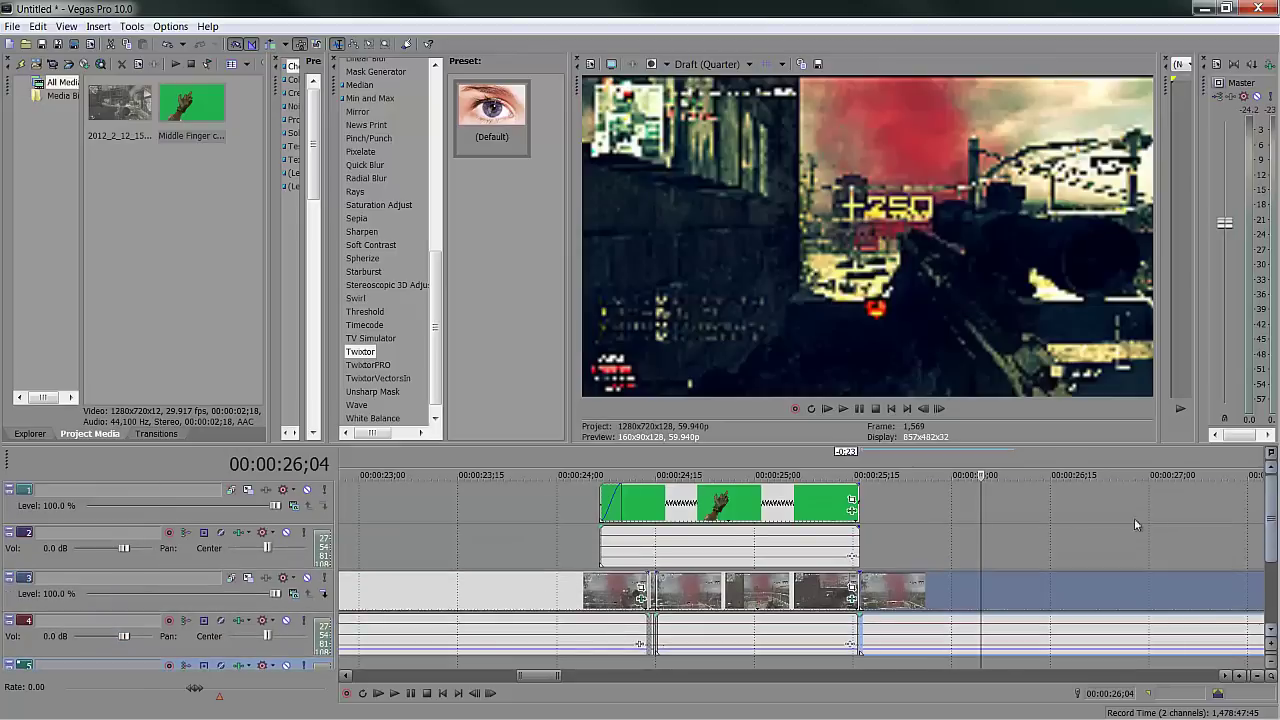
Step: Move the hand clip's audio track below the empty audio track and delete it
{"action": "left_click_drag", "start_coordinate": [285, 570], "coordinate": [266, 658]}
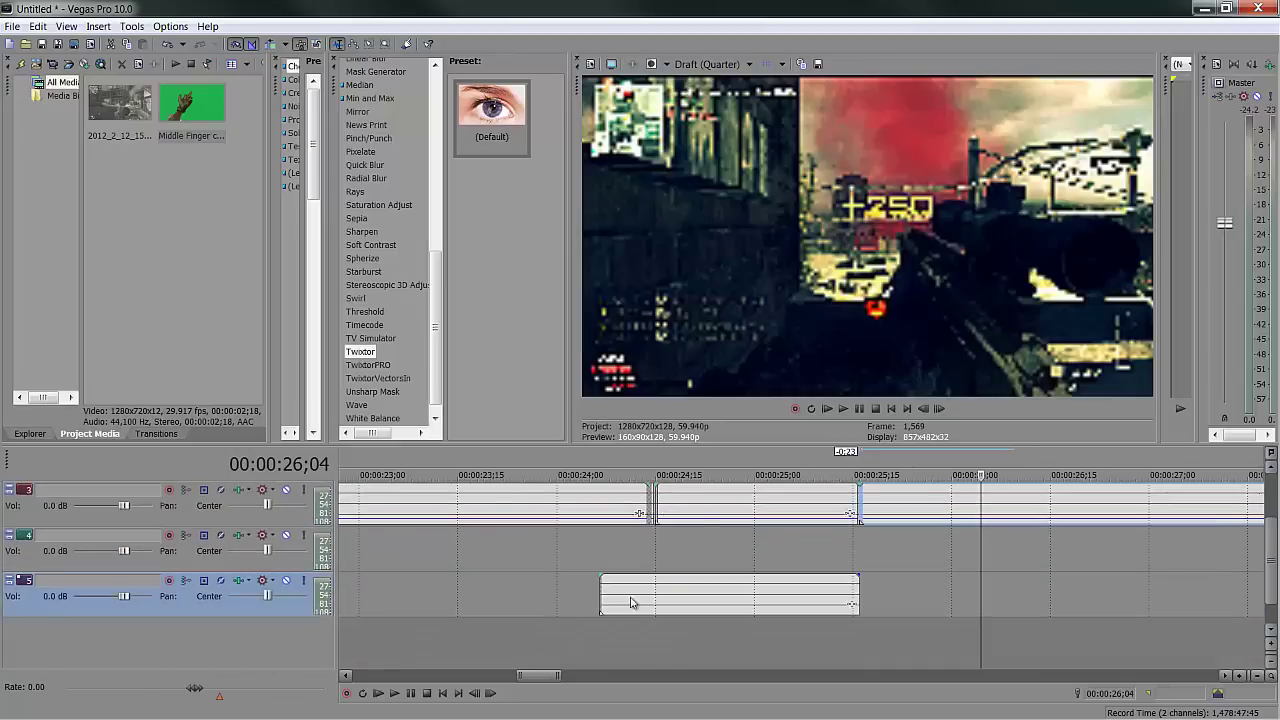
{"action": "right_click", "coordinate": [283, 608]}
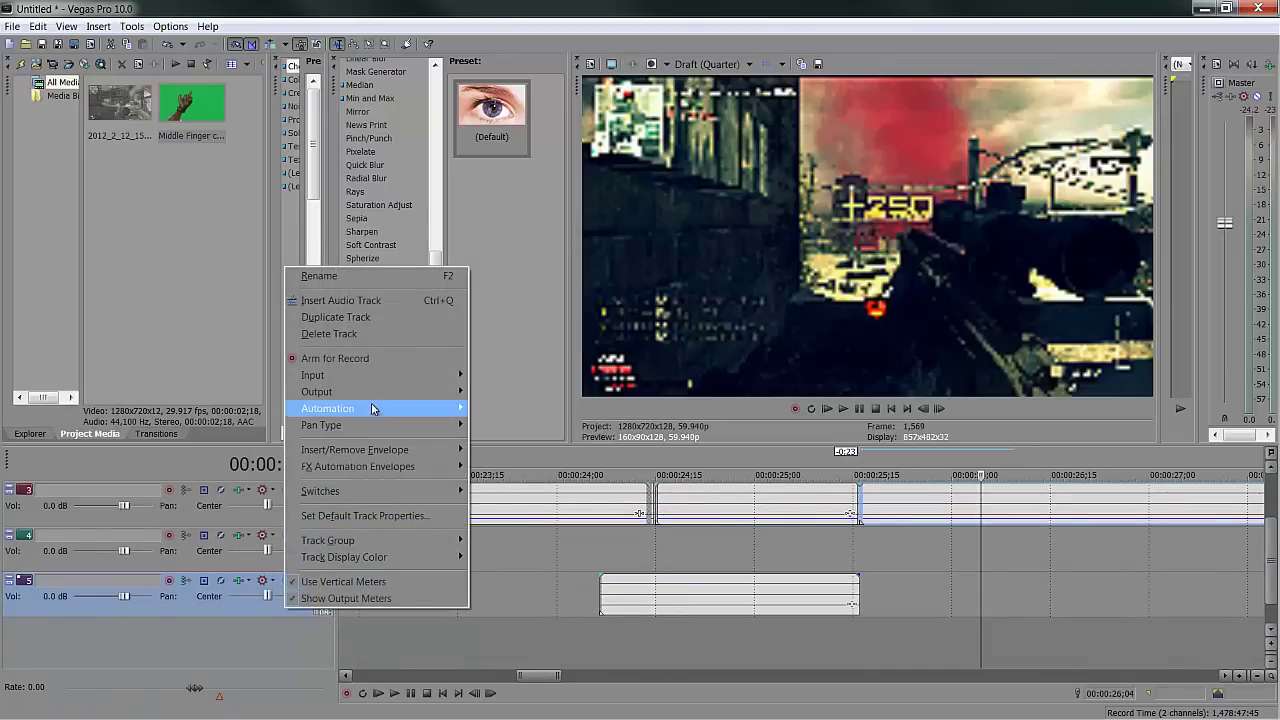
{"action": "left_click", "coordinate": [370, 333]}
Step: Insert another audio track and place the weap_detpack and C4_explosion sounds on the two empty audio tracks
{"action": "right_click", "coordinate": [226, 621]}
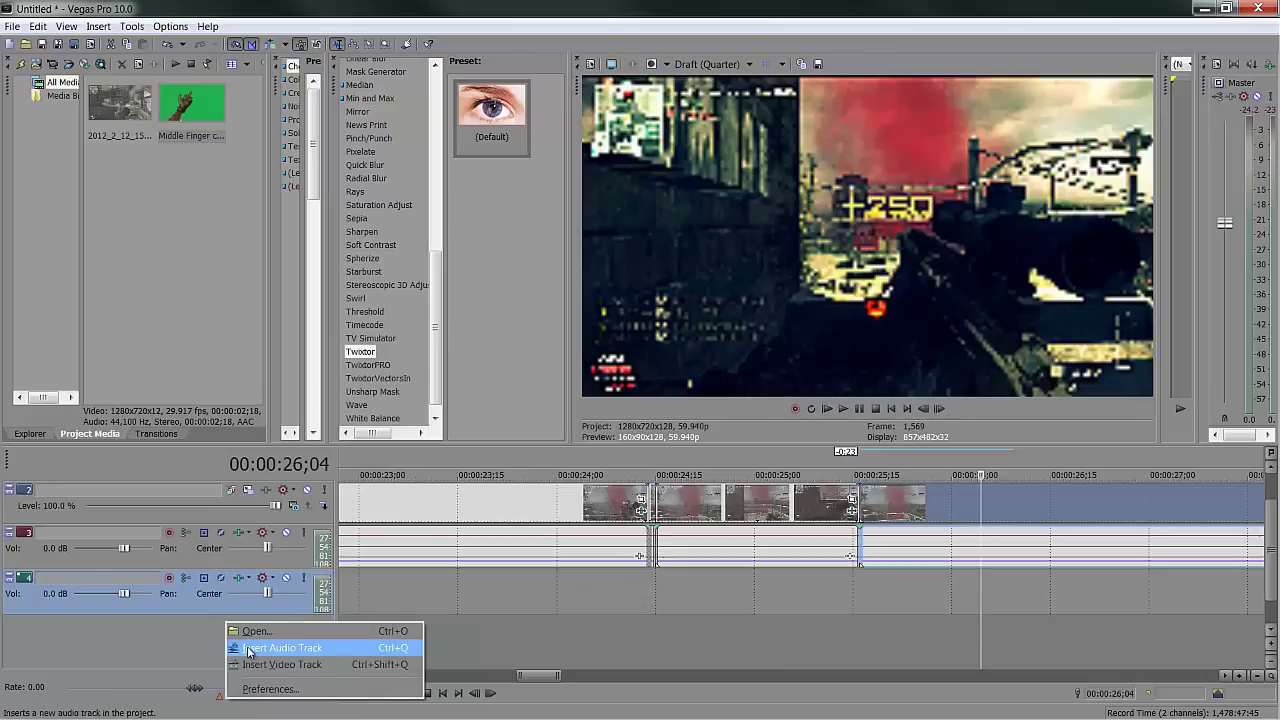
{"action": "left_click", "coordinate": [282, 648]}
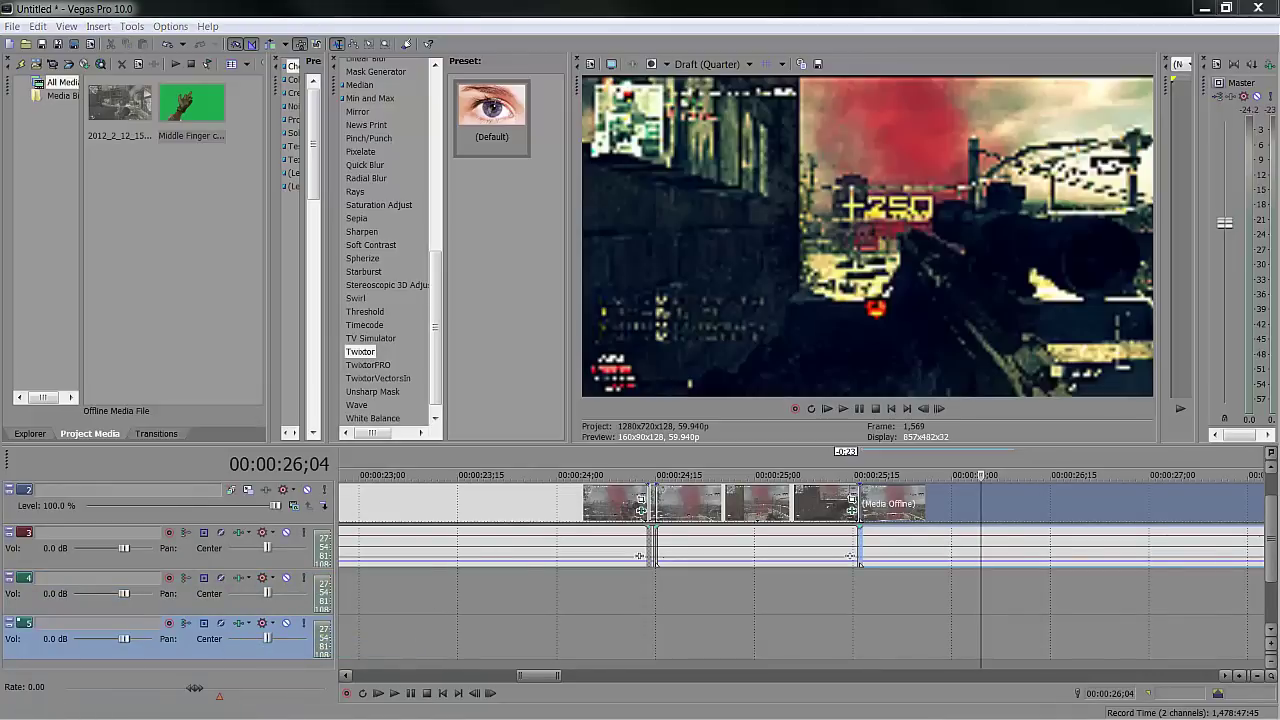
{"action": "left_click_drag", "start_coordinate": [410, 546], "coordinate": [754, 630]}
{"action": "left_click_drag", "start_coordinate": [819, 604], "coordinate": [857, 601]}
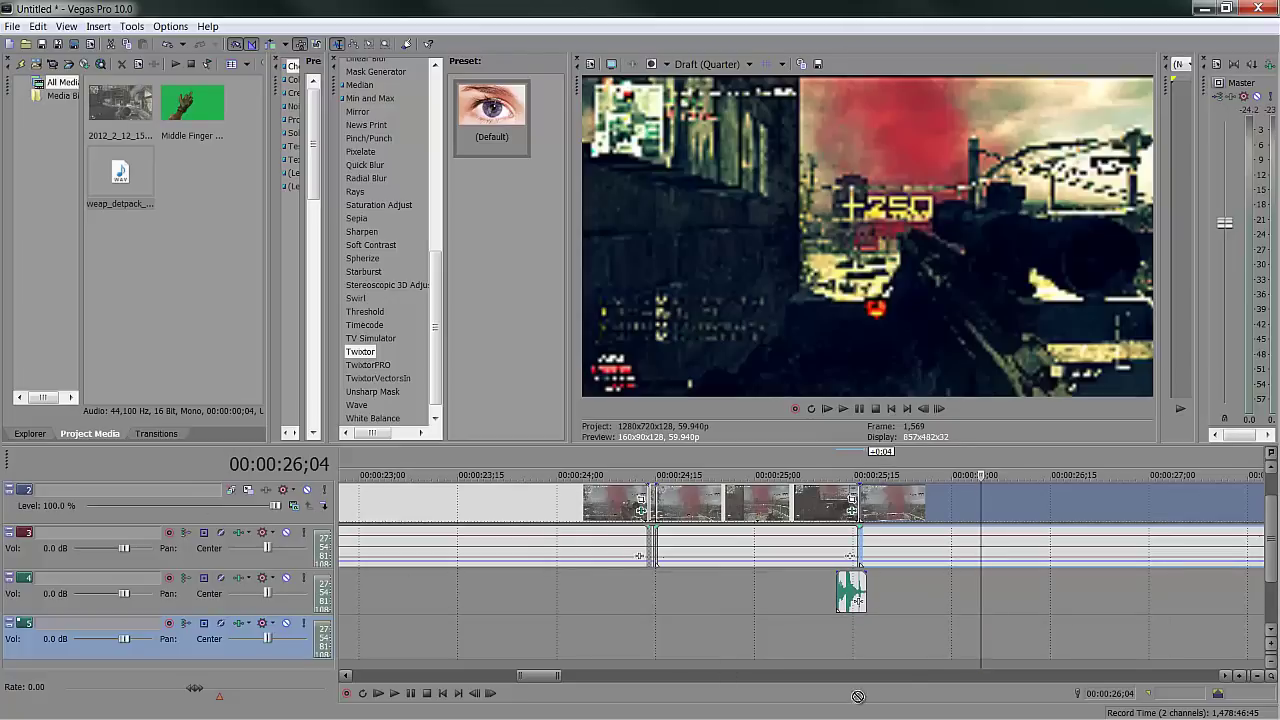
{"action": "left_click_drag", "start_coordinate": [857, 697], "coordinate": [920, 627]}
{"action": "scroll", "coordinate": [875, 627], "scroll_direction": "down", "scroll_amount": 3}
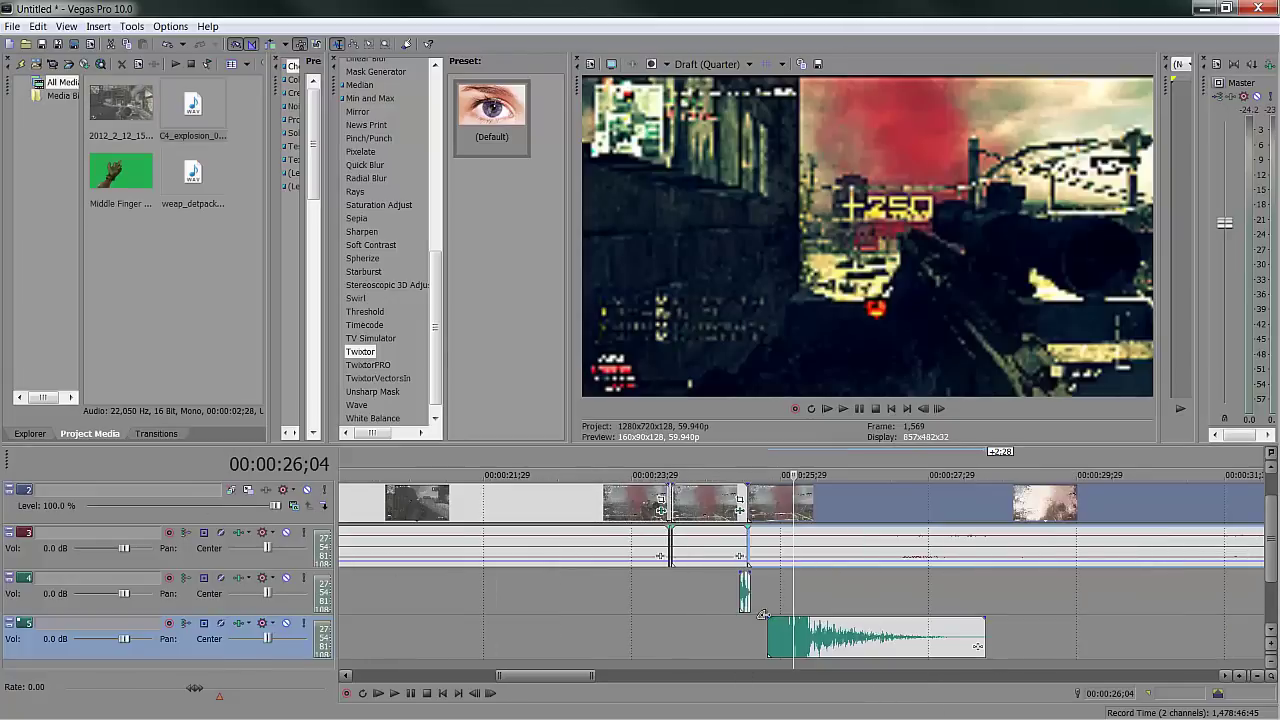
Step: Move the weap_detpack sound to about 00:00:23;20 and play both sound effects to preview them
{"action": "left_click", "coordinate": [741, 622]}
{"action": "left_click_drag", "start_coordinate": [744, 621], "coordinate": [606, 635]}
{"action": "left_click", "coordinate": [606, 635]}
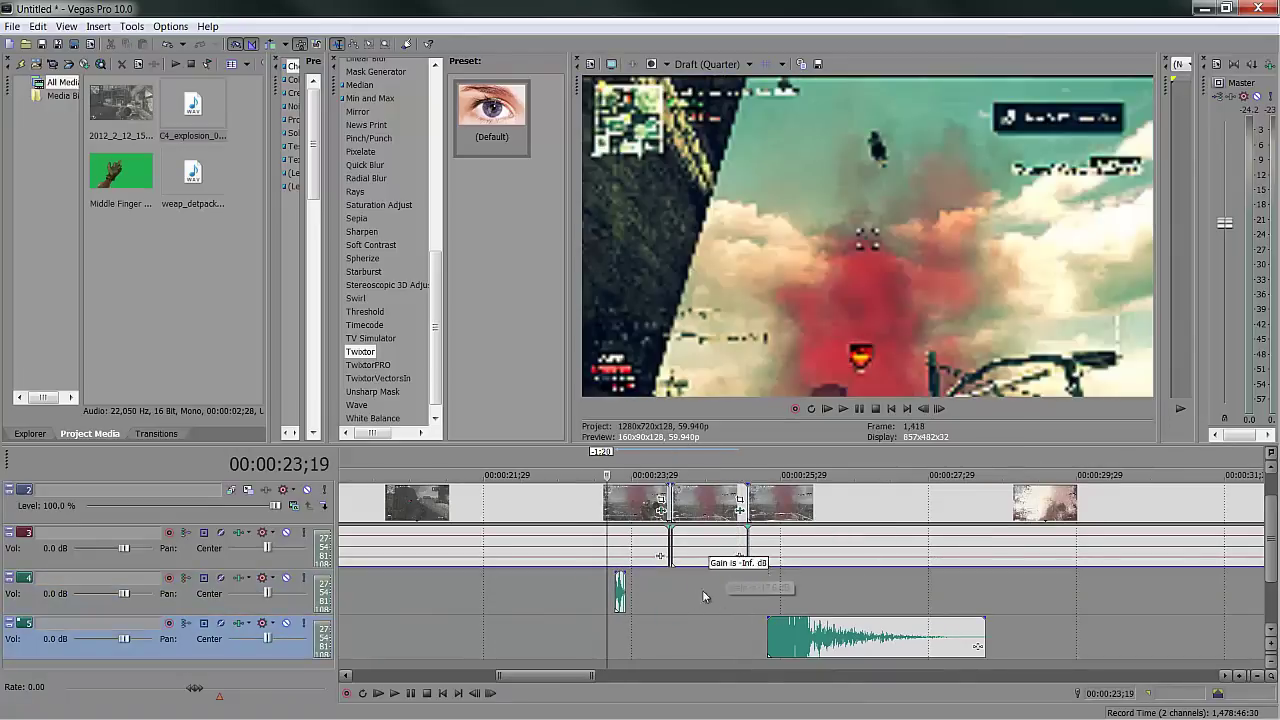
{"action": "left_click", "coordinate": [841, 409]}
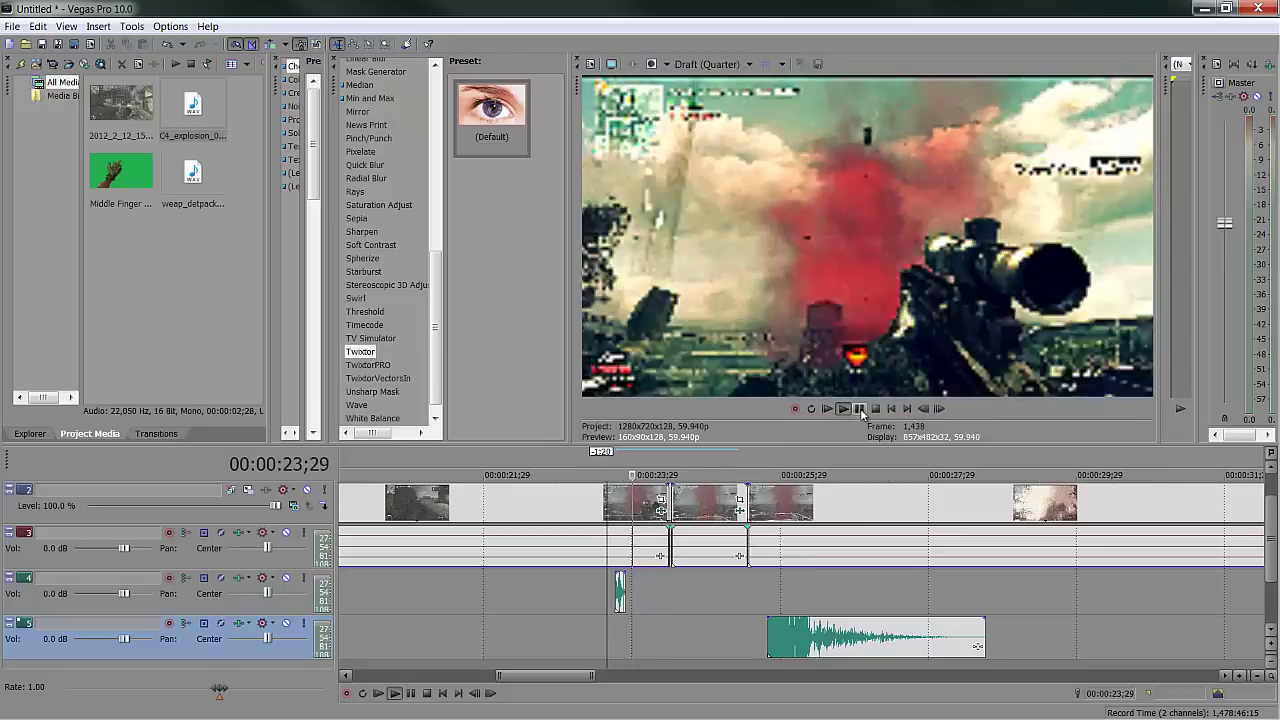
{"action": "left_click", "coordinate": [768, 604]}
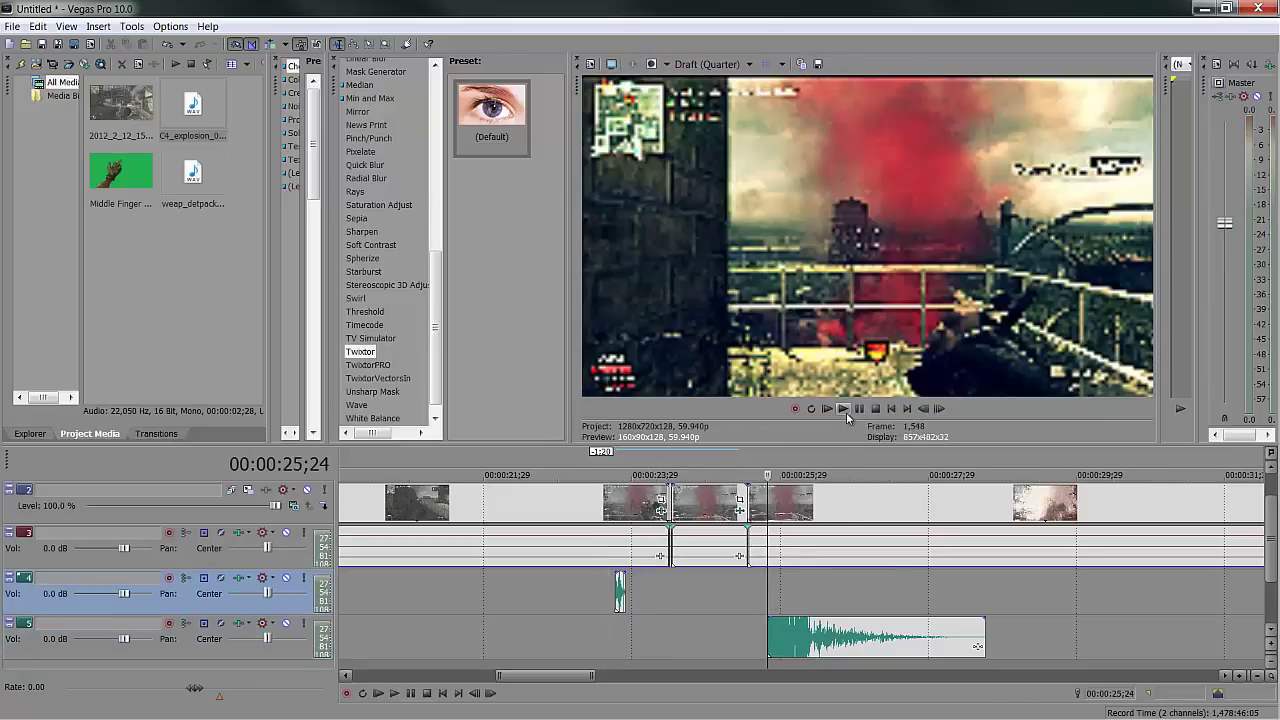
{"action": "left_click", "coordinate": [846, 412]}
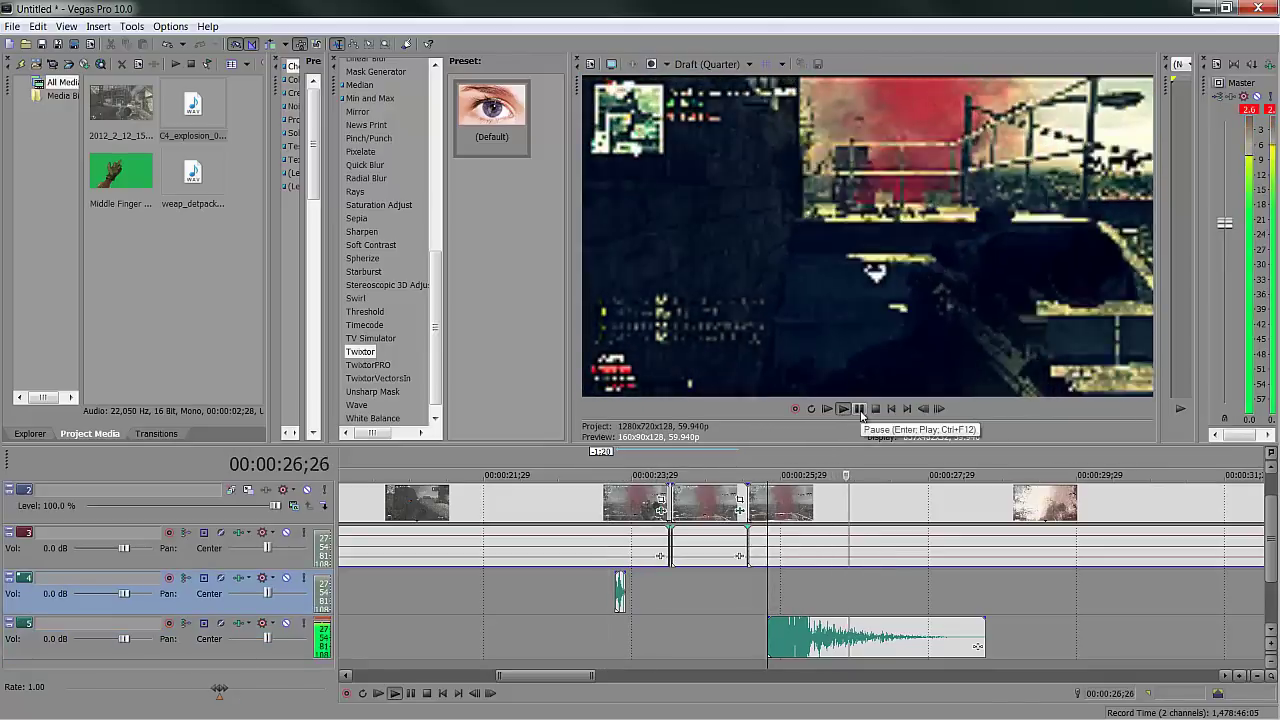
{"action": "left_click", "coordinate": [859, 410]}
Step: Step through the frames after the slow-motion segment and move the weap_detpack sound to the detonator press at about 00:00:25;19
{"action": "scroll", "coordinate": [1044, 560], "scroll_direction": "down", "scroll_amount": 2}
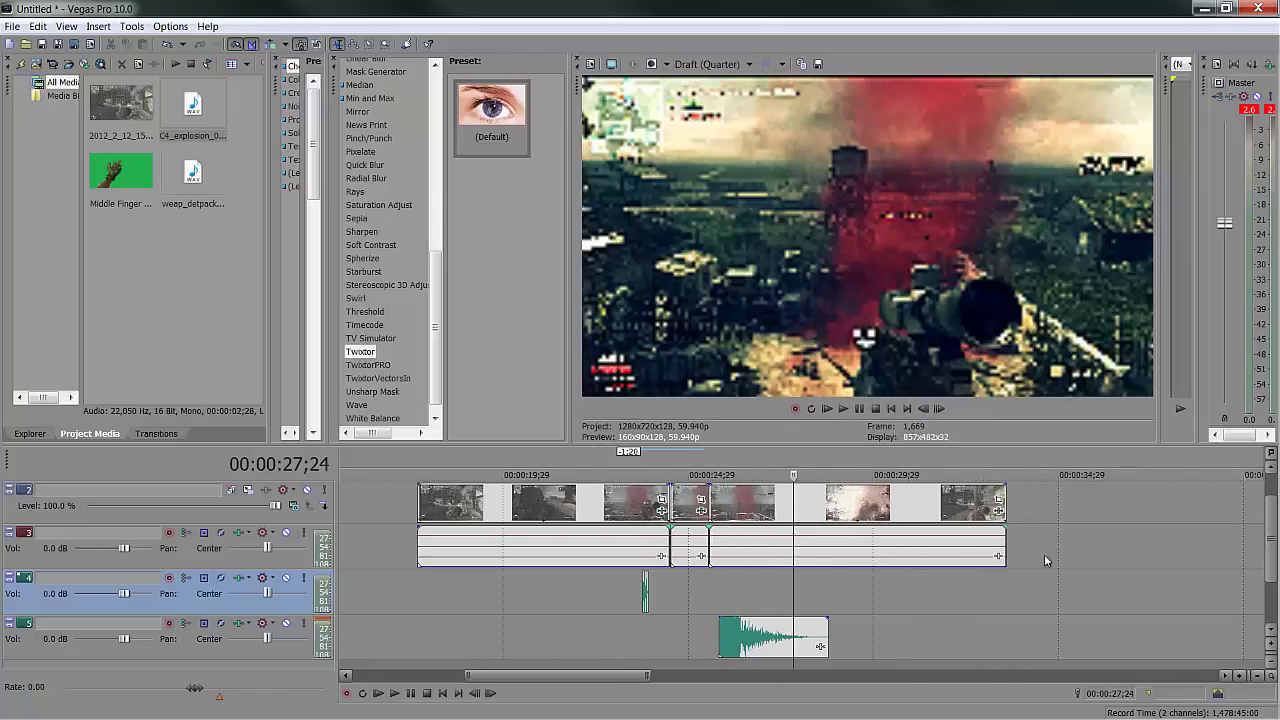
{"action": "scroll", "coordinate": [1275, 565], "scroll_direction": "up", "scroll_amount": 1}
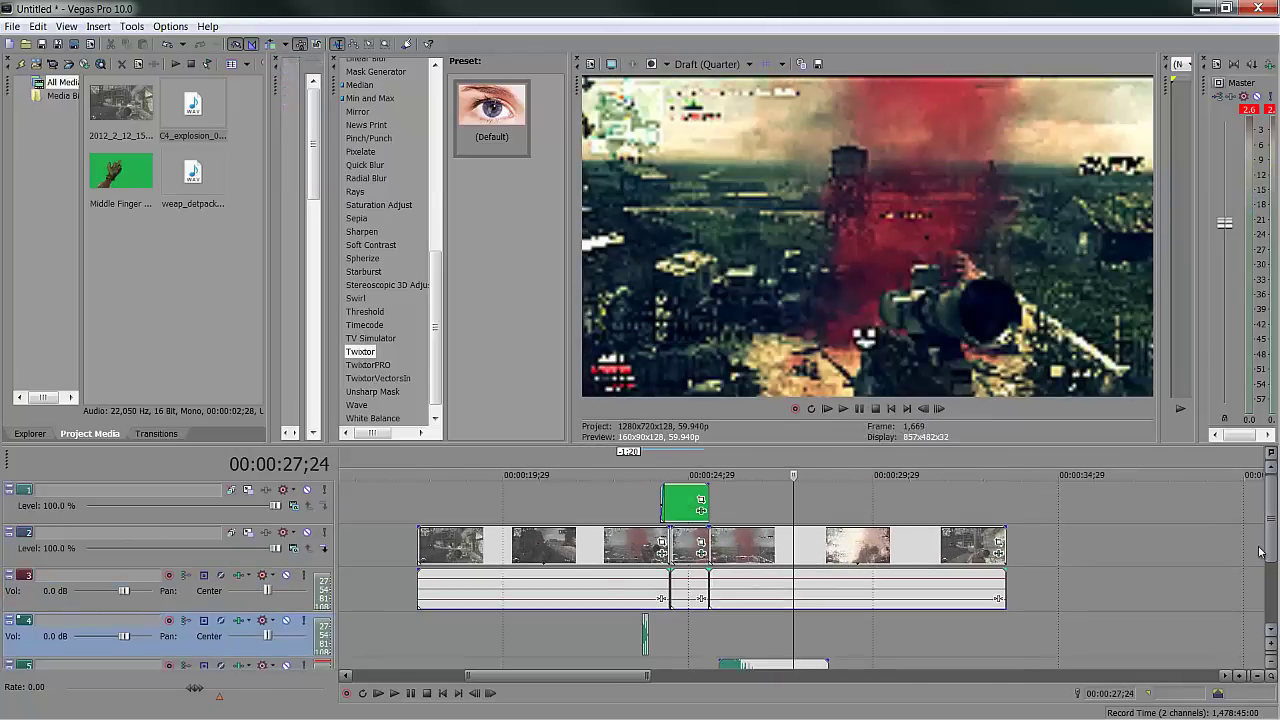
{"action": "left_click", "coordinate": [703, 625]}
{"action": "left_click", "coordinate": [941, 410]}
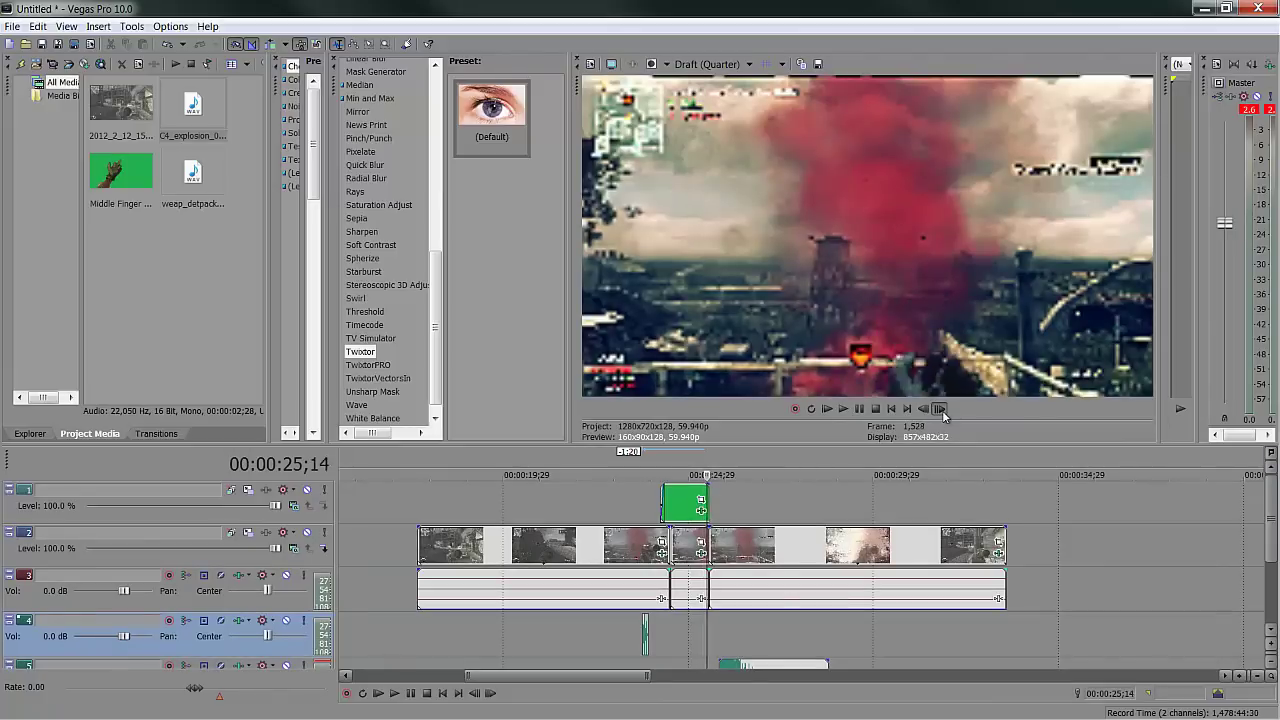
{"action": "left_click", "coordinate": [941, 410]}
{"action": "left_click", "coordinate": [941, 410]}
{"action": "left_click", "coordinate": [941, 410]}
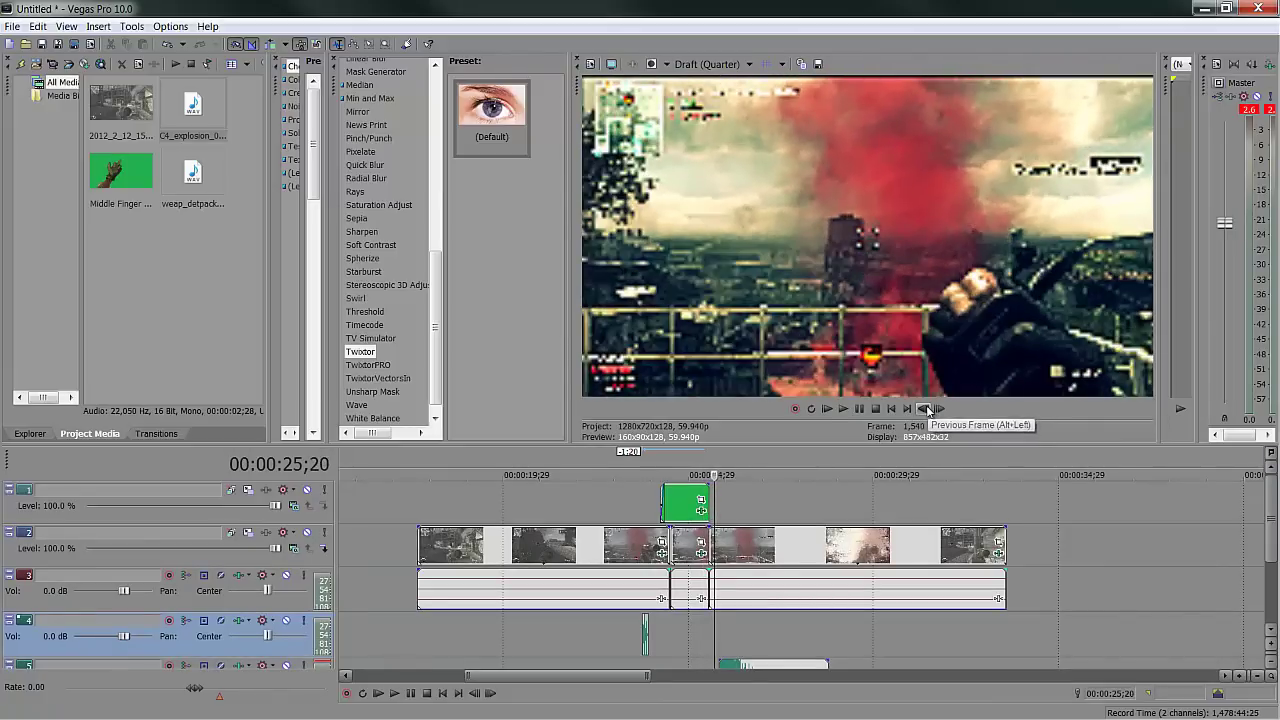
{"action": "left_click", "coordinate": [925, 410]}
{"action": "left_click", "coordinate": [925, 409]}
{"action": "left_click", "coordinate": [925, 409]}
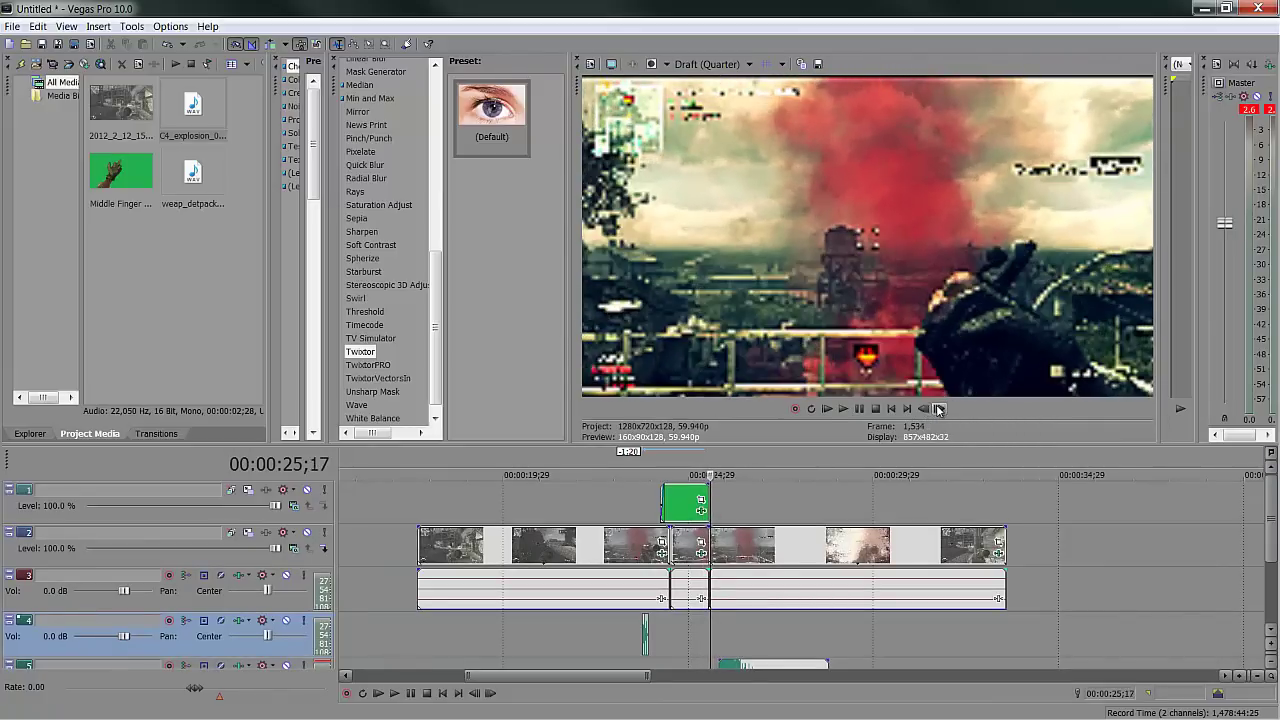
{"action": "left_click", "coordinate": [939, 409]}
{"action": "left_click", "coordinate": [939, 409]}
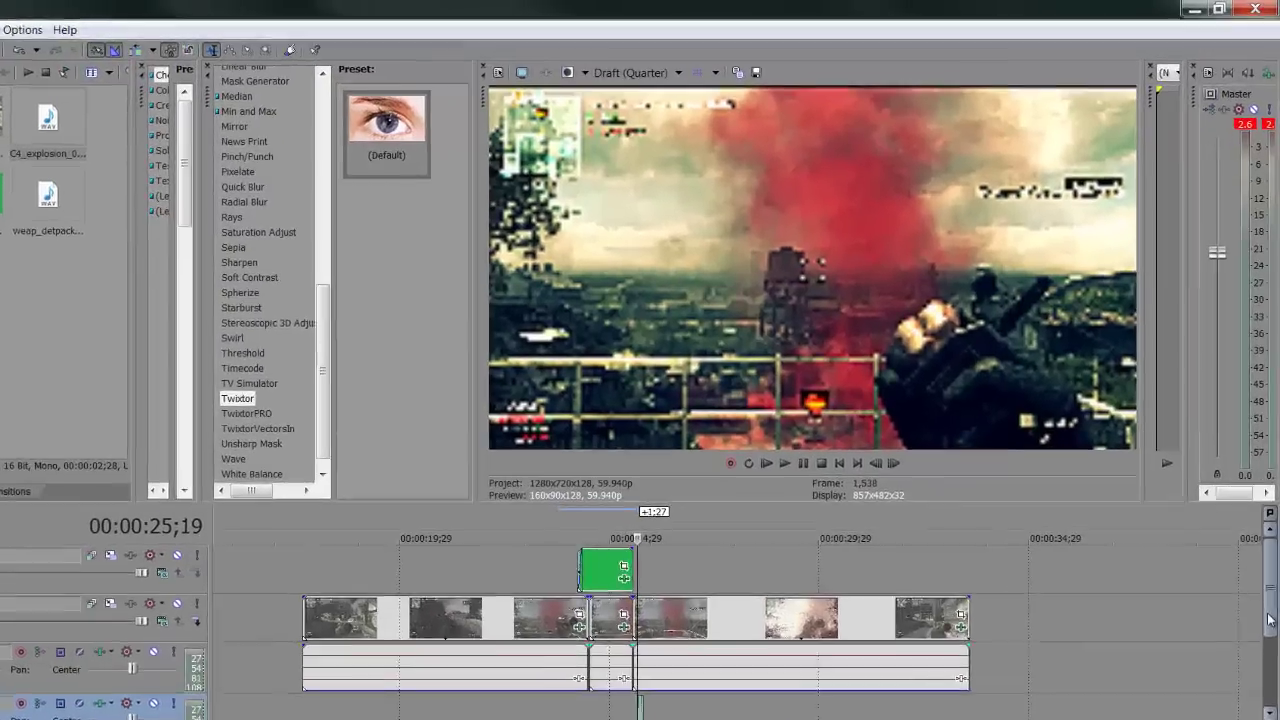
Step: Step forward through the frames toward the explosion kill and set the preview quality to Preview (Half)
{"action": "left_click", "coordinate": [896, 467]}
{"action": "left_click", "coordinate": [896, 467]}
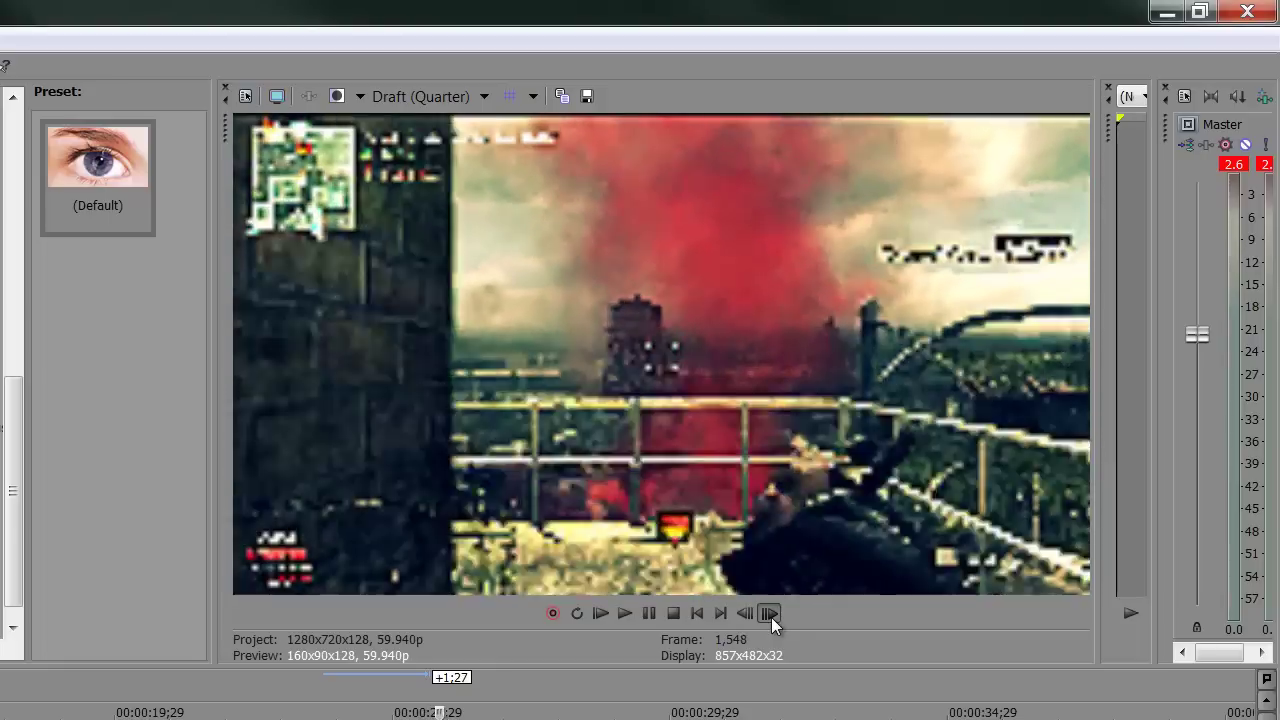
{"action": "left_click", "coordinate": [769, 613]}
{"action": "left_click", "coordinate": [769, 613]}
{"action": "left_click", "coordinate": [769, 613]}
{"action": "left_click", "coordinate": [769, 613]}
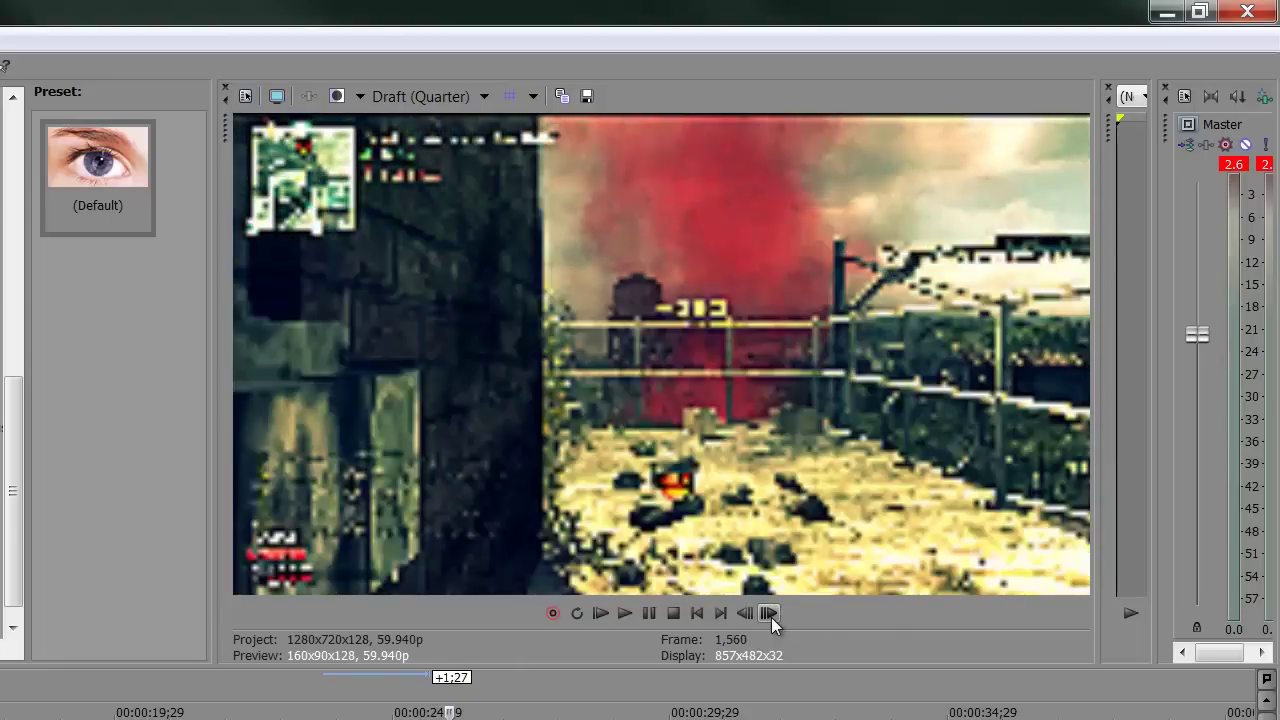
{"action": "left_click", "coordinate": [387, 92]}
{"action": "mouse_move", "coordinate": [422, 147]}
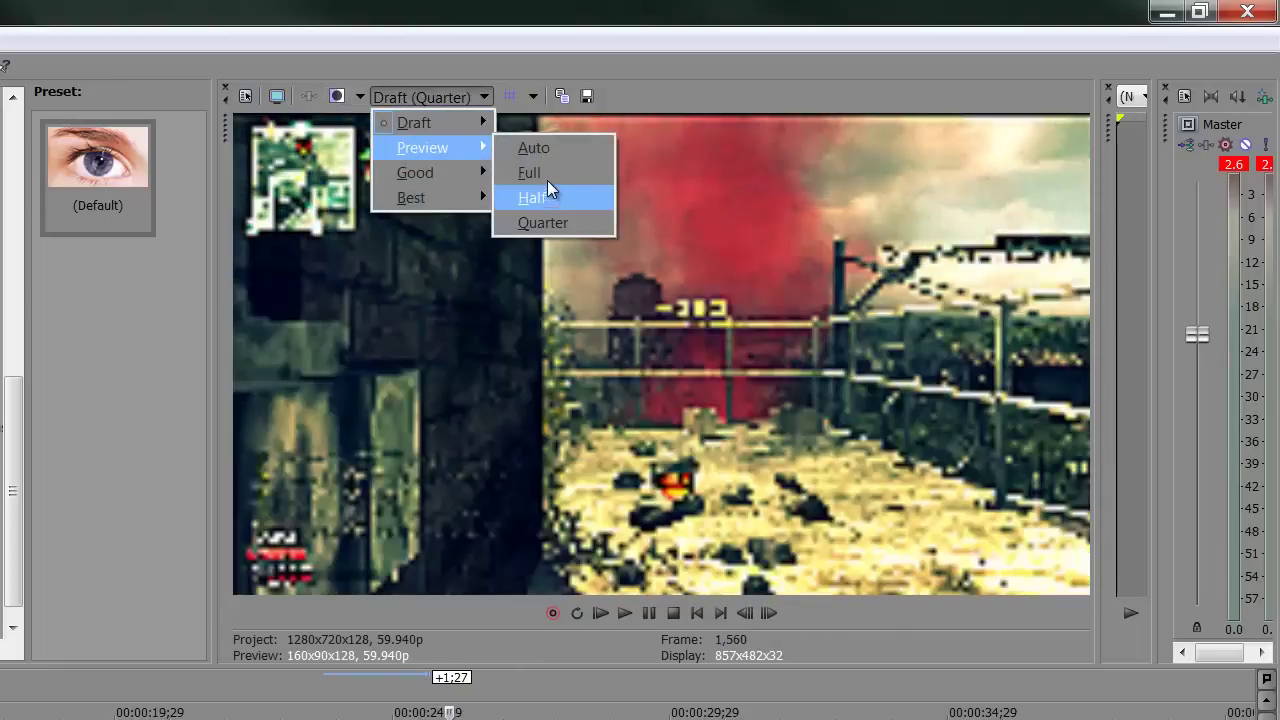
{"action": "left_click", "coordinate": [547, 194]}
Step: Step back to 00:00:25;27 and move the start of the C4_explosion sound to that frame
{"action": "left_click", "coordinate": [745, 613]}
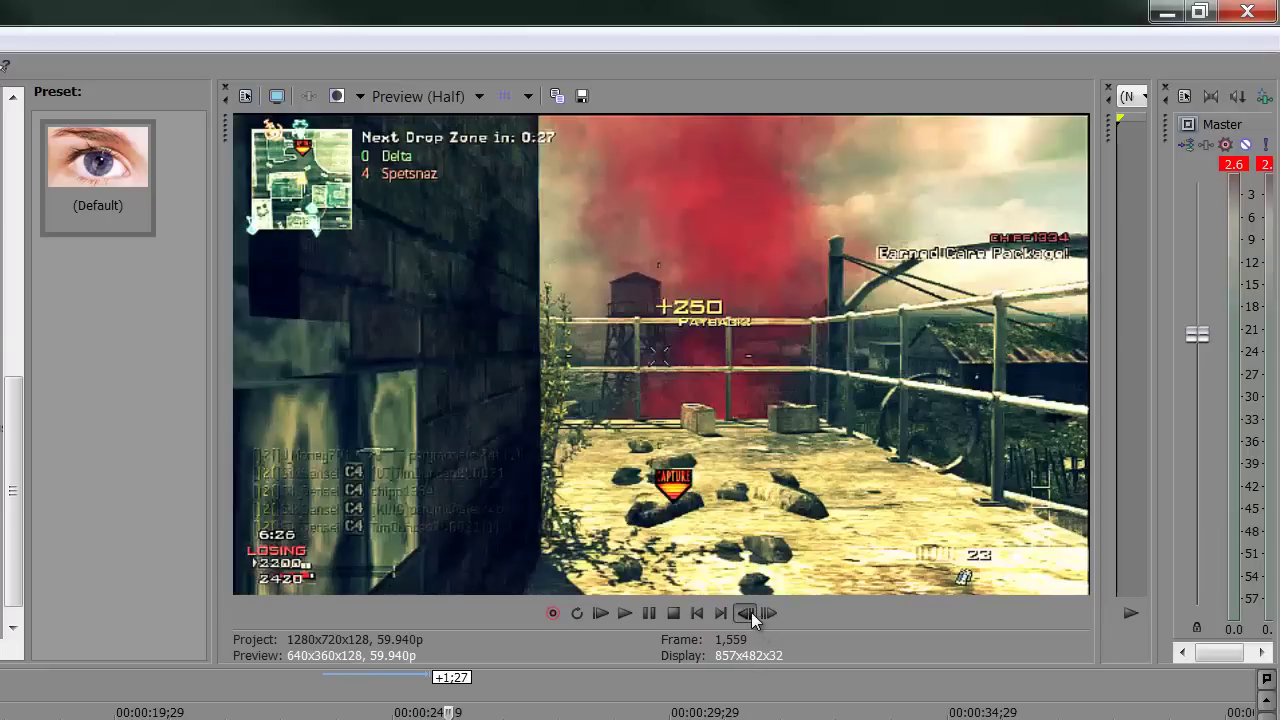
{"action": "left_click", "coordinate": [745, 613]}
{"action": "left_click", "coordinate": [745, 613]}
{"action": "left_click", "coordinate": [745, 613]}
{"action": "left_click", "coordinate": [745, 613]}
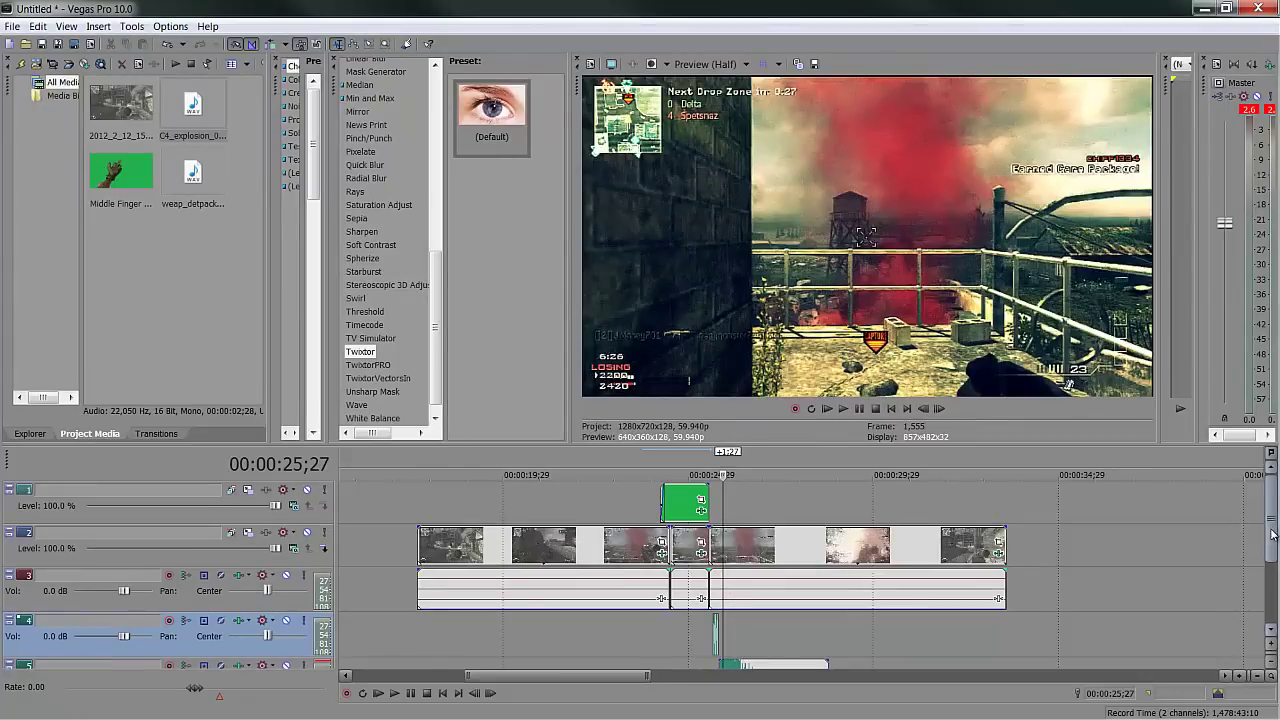
{"action": "scroll", "coordinate": [1272, 535], "scroll_direction": "down", "scroll_amount": 1}
{"action": "left_click", "coordinate": [763, 637]}
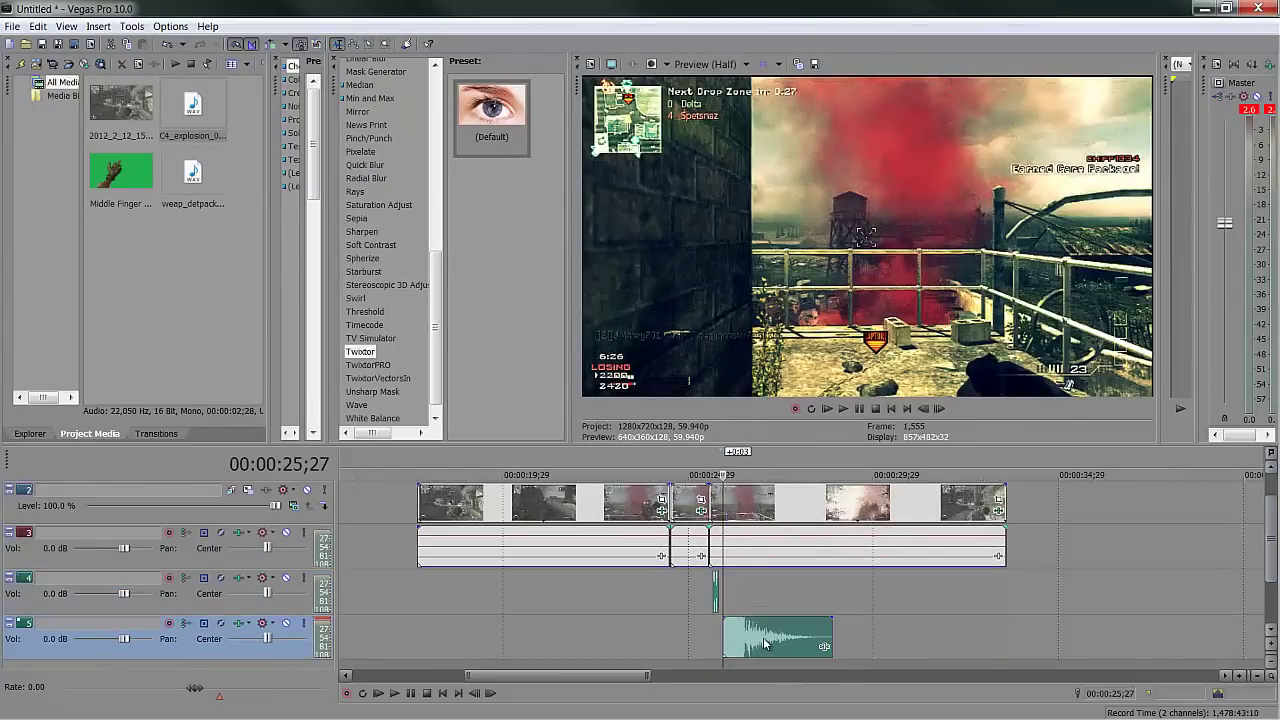
Step: Move the playback position to 00:00:20;19 and set the preview quality to Draft (Quarter)
{"action": "left_click", "coordinate": [528, 598]}
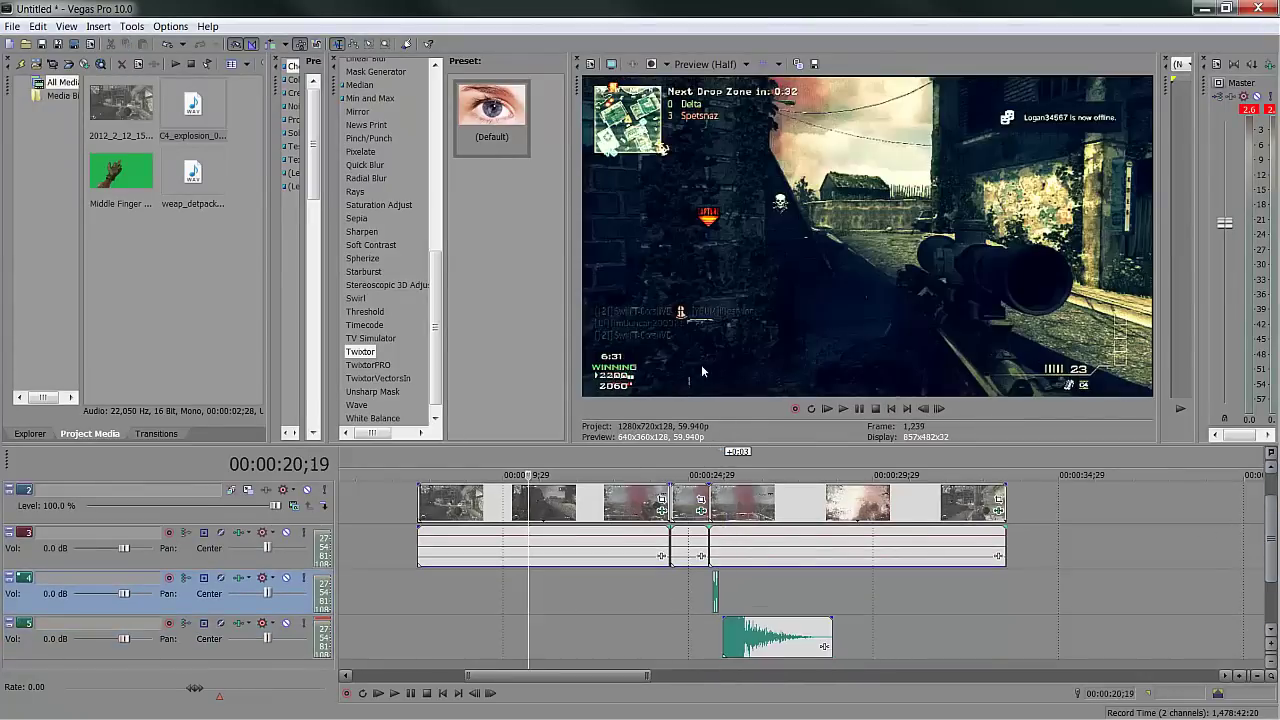
{"action": "left_click", "coordinate": [710, 64]}
{"action": "mouse_move", "coordinate": [716, 84]}
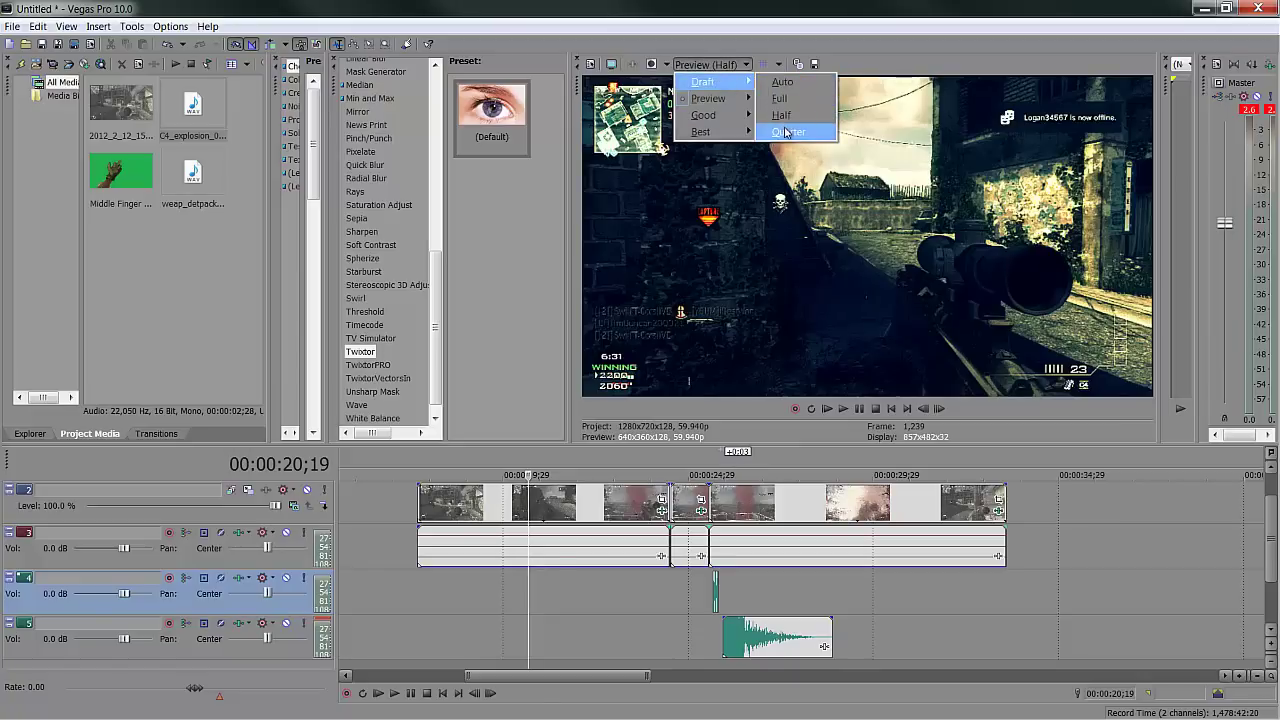
{"action": "left_click", "coordinate": [787, 131]}
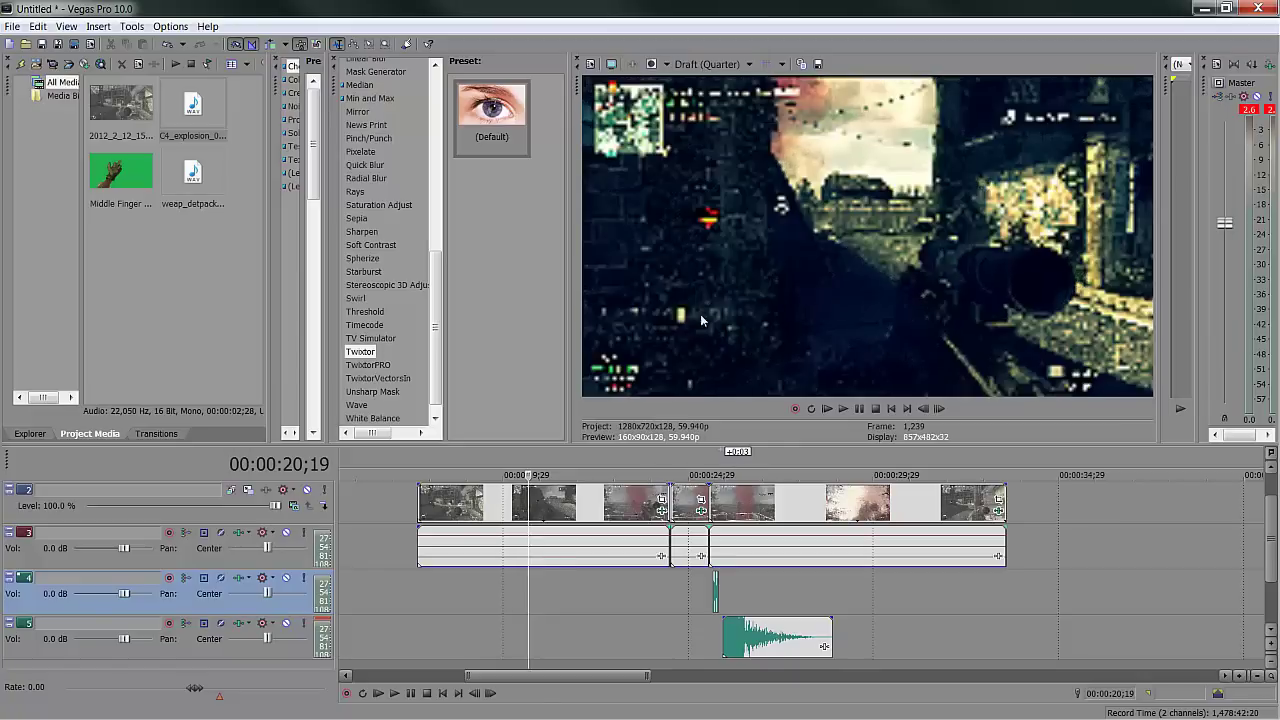
Step: Play the timeline from about 00:00:22 through the explosion to check the sound effects against the footage
{"action": "left_click", "coordinate": [691, 592]}
{"action": "scroll", "coordinate": [691, 592], "scroll_direction": "up", "scroll_amount": 5}
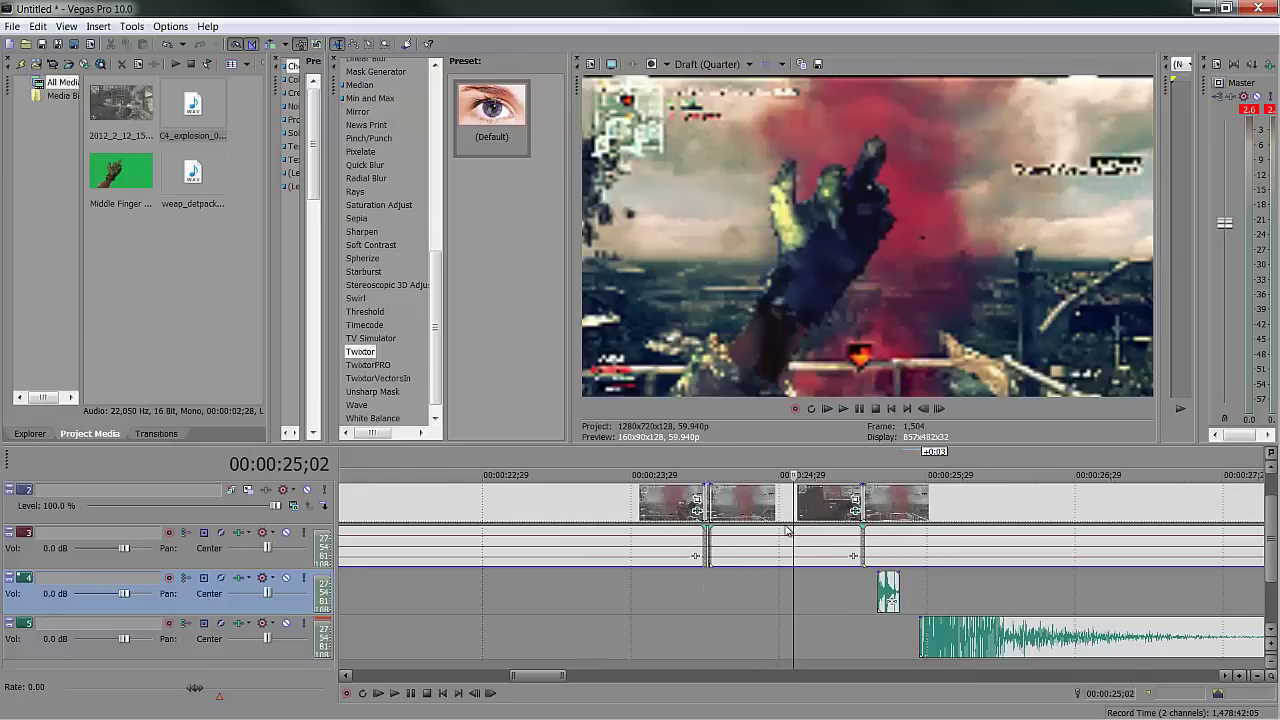
{"action": "scroll", "coordinate": [598, 596], "scroll_direction": "down", "scroll_amount": 3}
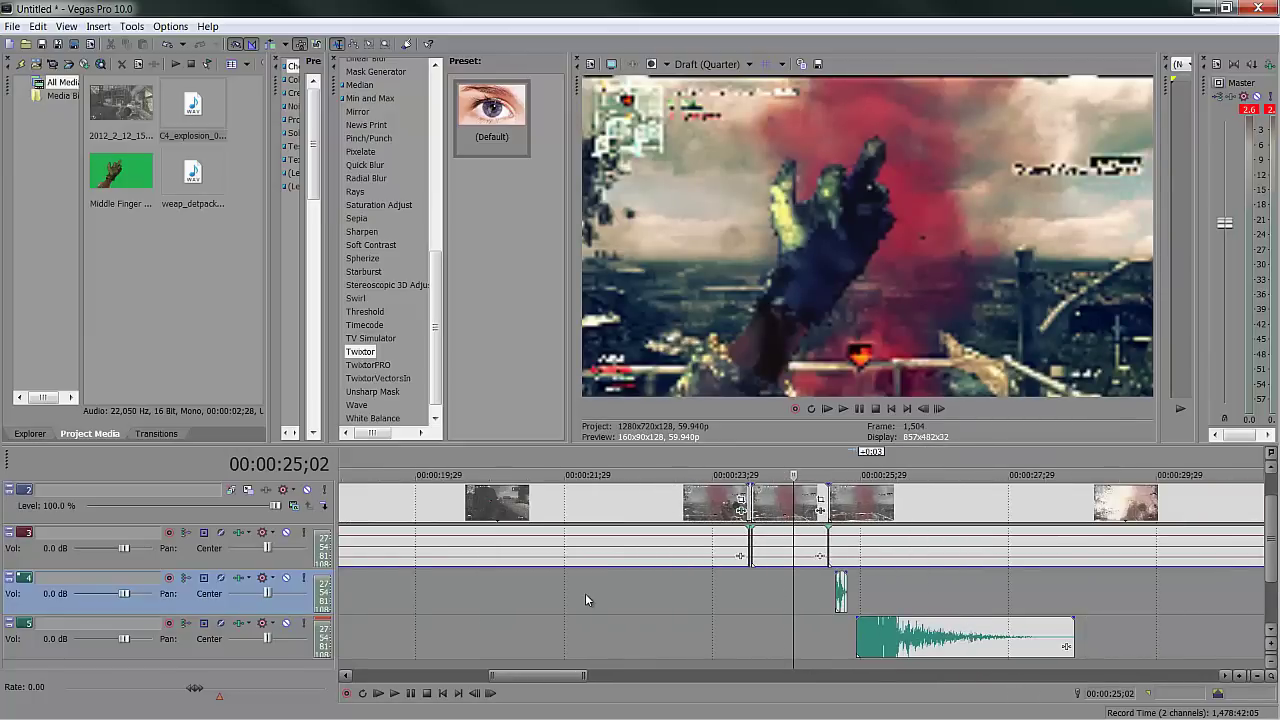
{"action": "left_click", "coordinate": [585, 593]}
{"action": "left_click", "coordinate": [858, 409]}
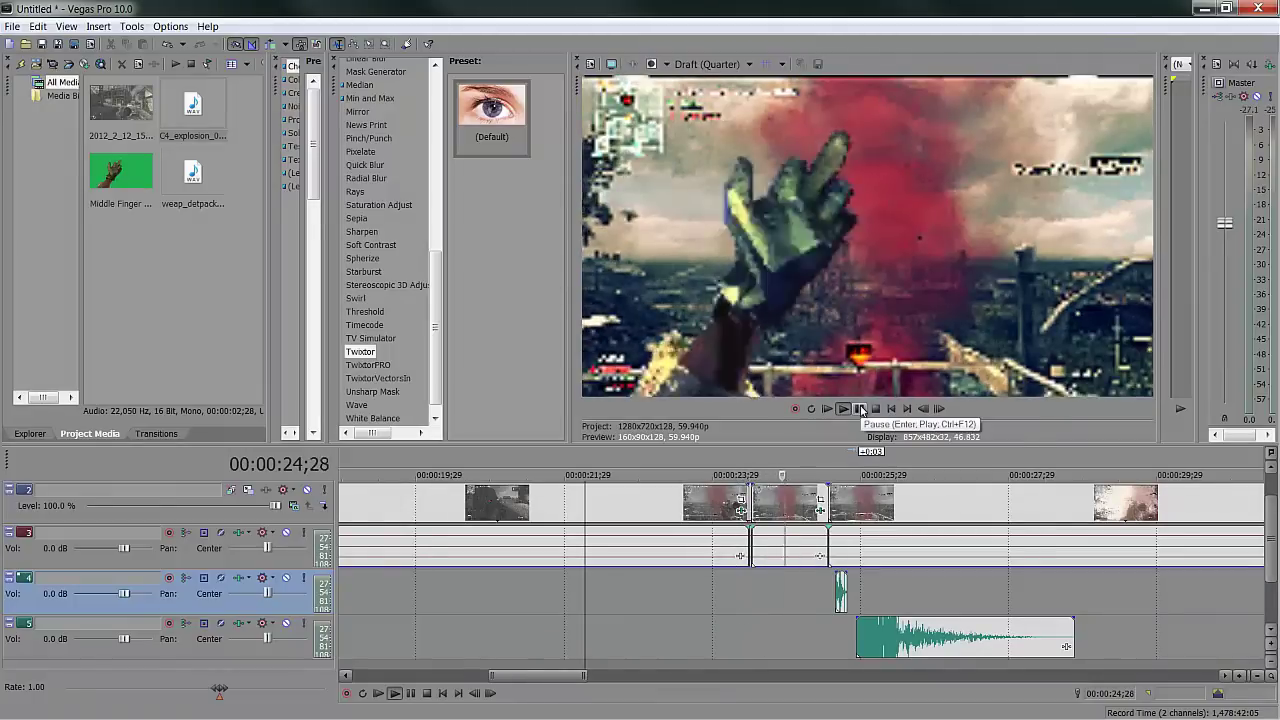
{"action": "left_click", "coordinate": [860, 409]}
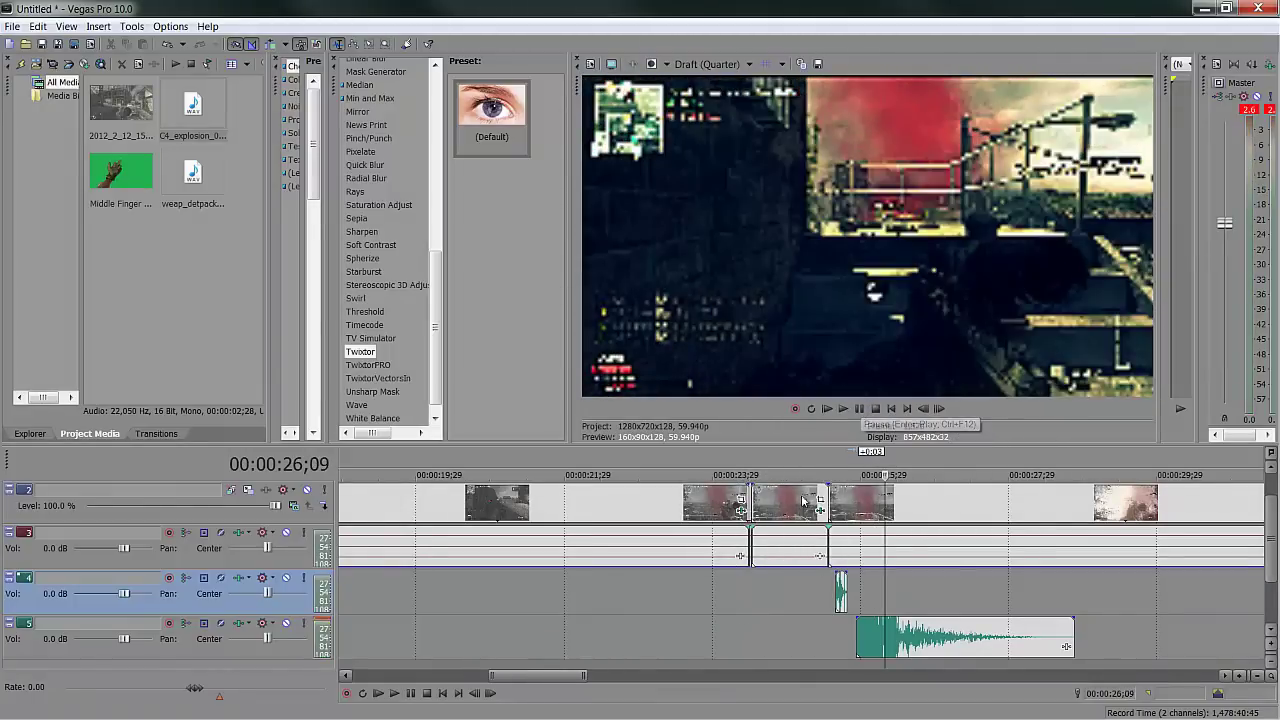
Step: Shift the green-screen hand clip 3 frames later and trim its end back to the slow-motion segment's end
{"action": "left_click", "coordinate": [751, 583]}
{"action": "scroll", "coordinate": [751, 583], "scroll_direction": "up", "scroll_amount": 4}
{"action": "left_click_drag", "start_coordinate": [1270, 558], "coordinate": [1271, 511]}
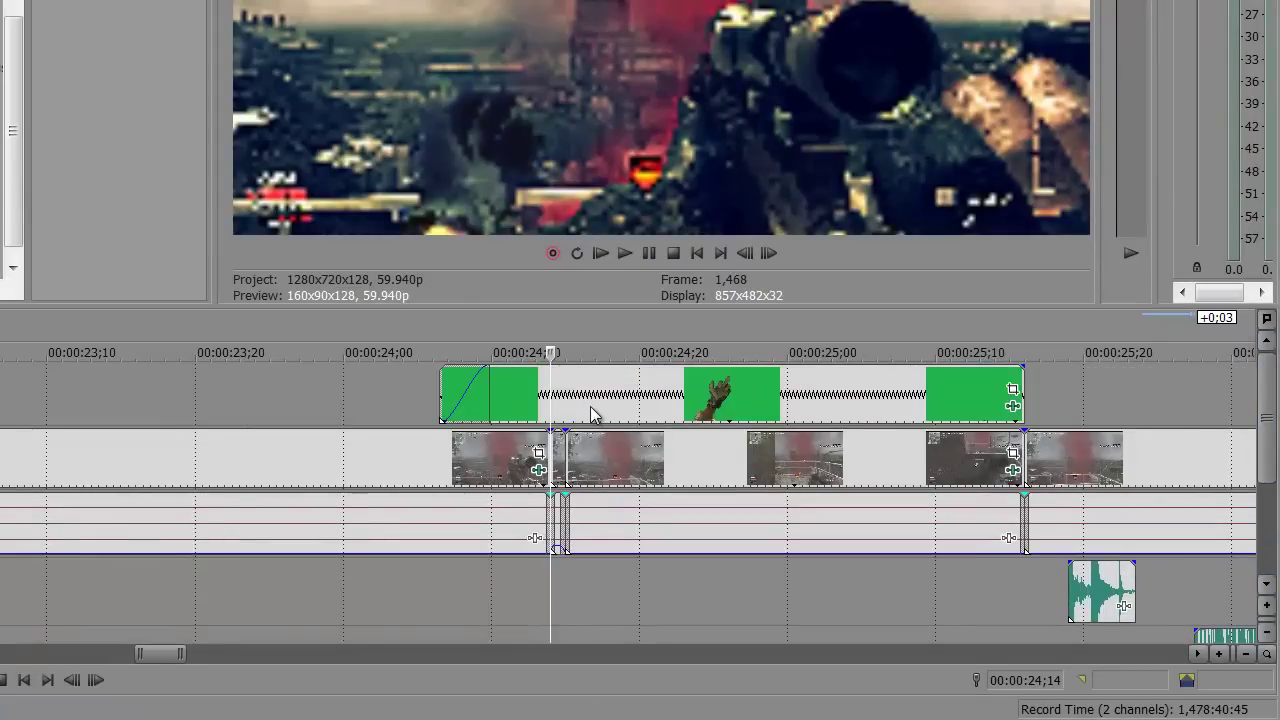
{"action": "left_click_drag", "start_coordinate": [591, 410], "coordinate": [641, 402]}
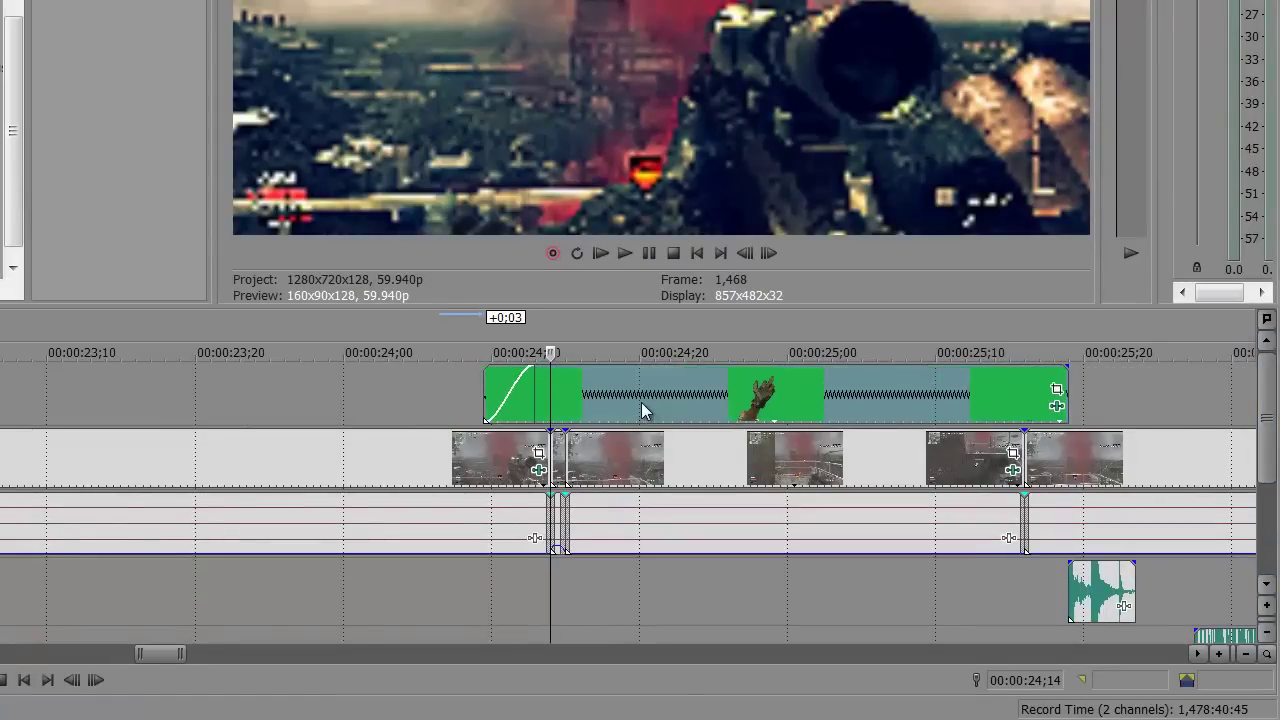
{"action": "left_click_drag", "start_coordinate": [1064, 399], "coordinate": [1013, 397]}
Step: Step back and forth through the frames from 00:00:24;11 to examine the cut into slow motion beneath the hand clip's fade-in
{"action": "left_click", "coordinate": [514, 590]}
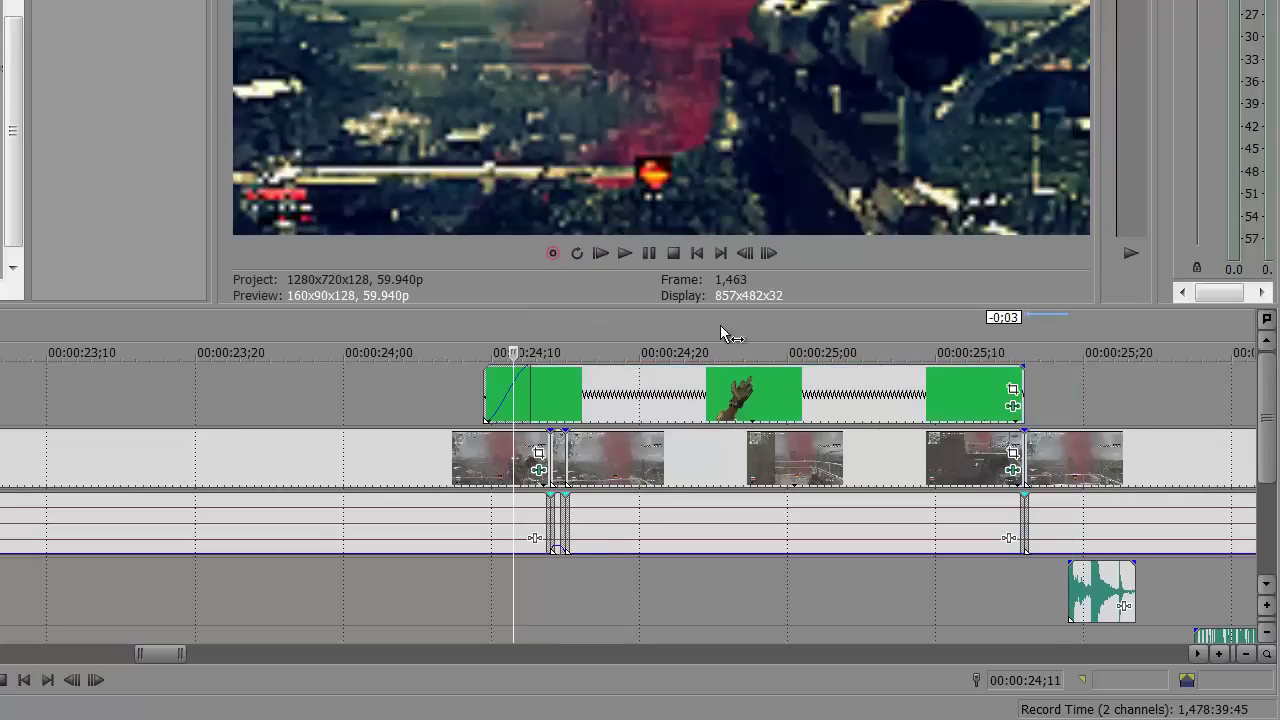
{"action": "left_click", "coordinate": [769, 253]}
{"action": "left_click", "coordinate": [769, 253]}
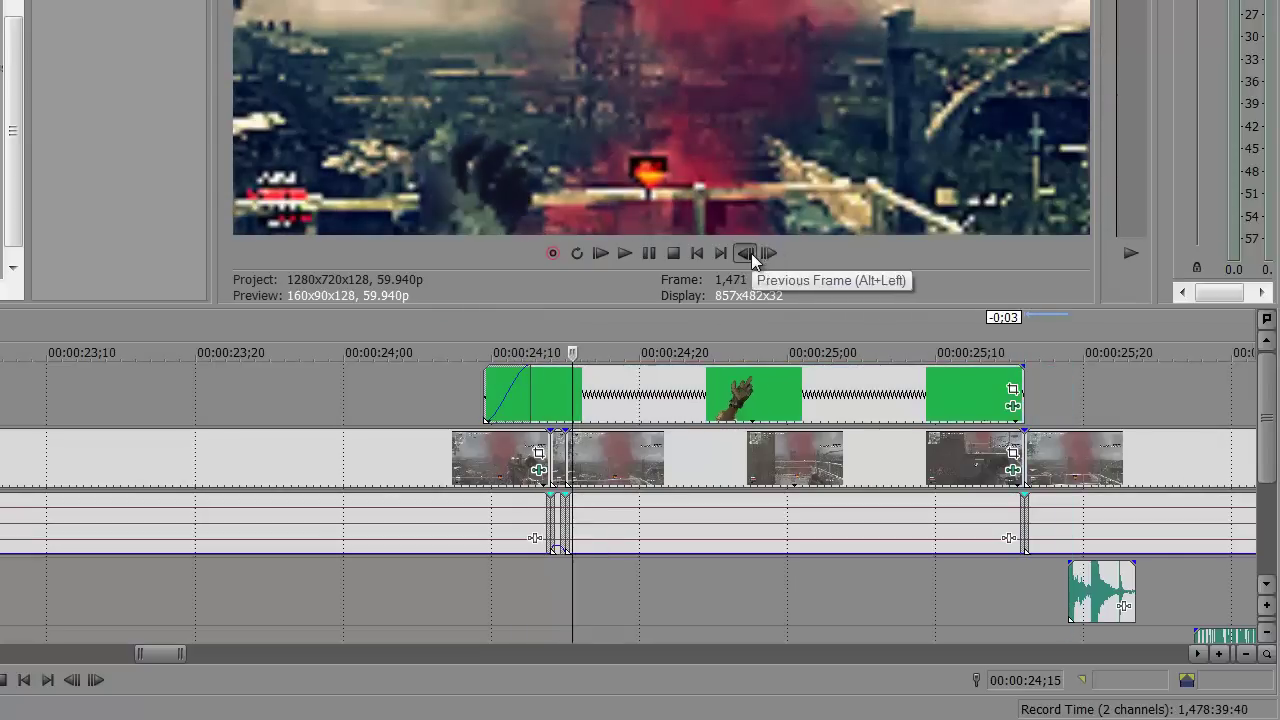
{"action": "left_click", "coordinate": [748, 254]}
{"action": "left_click", "coordinate": [748, 254]}
{"action": "left_click", "coordinate": [748, 254]}
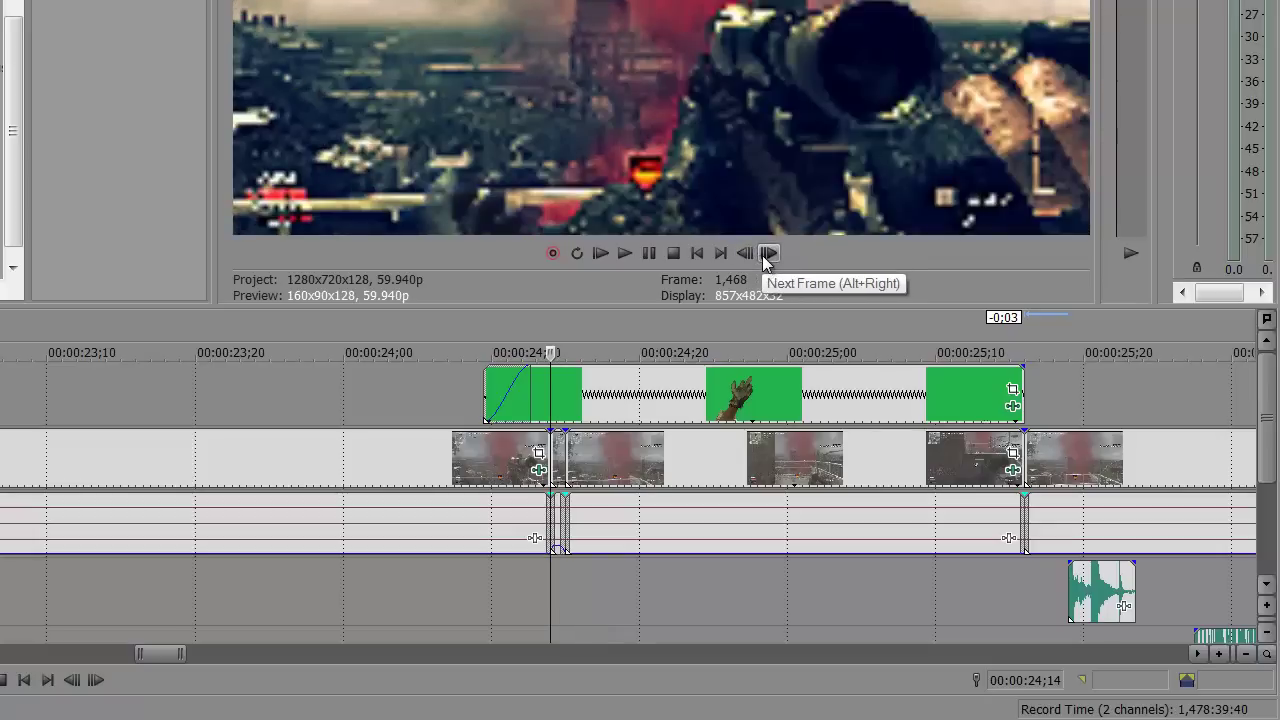
{"action": "left_click", "coordinate": [763, 256]}
{"action": "left_click", "coordinate": [763, 256]}
{"action": "left_click", "coordinate": [763, 256]}
{"action": "left_click", "coordinate": [749, 254]}
{"action": "left_click", "coordinate": [749, 254]}
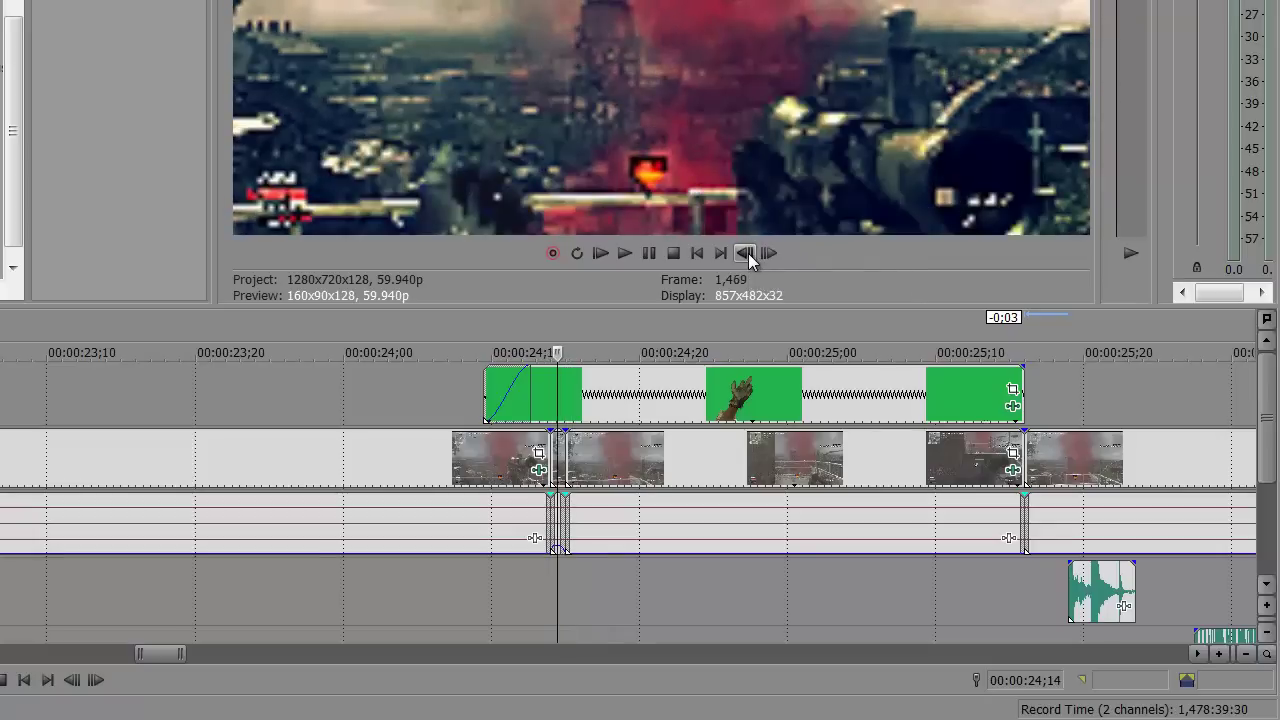
Step: Step forward from 00:00:24;14 to 00:00:26;08 to examine the hand animation, the detonator press and the explosion kill
{"action": "left_click", "coordinate": [769, 253]}
{"action": "left_click", "coordinate": [769, 253]}
{"action": "left_click", "coordinate": [769, 253]}
{"action": "left_click", "coordinate": [769, 253]}
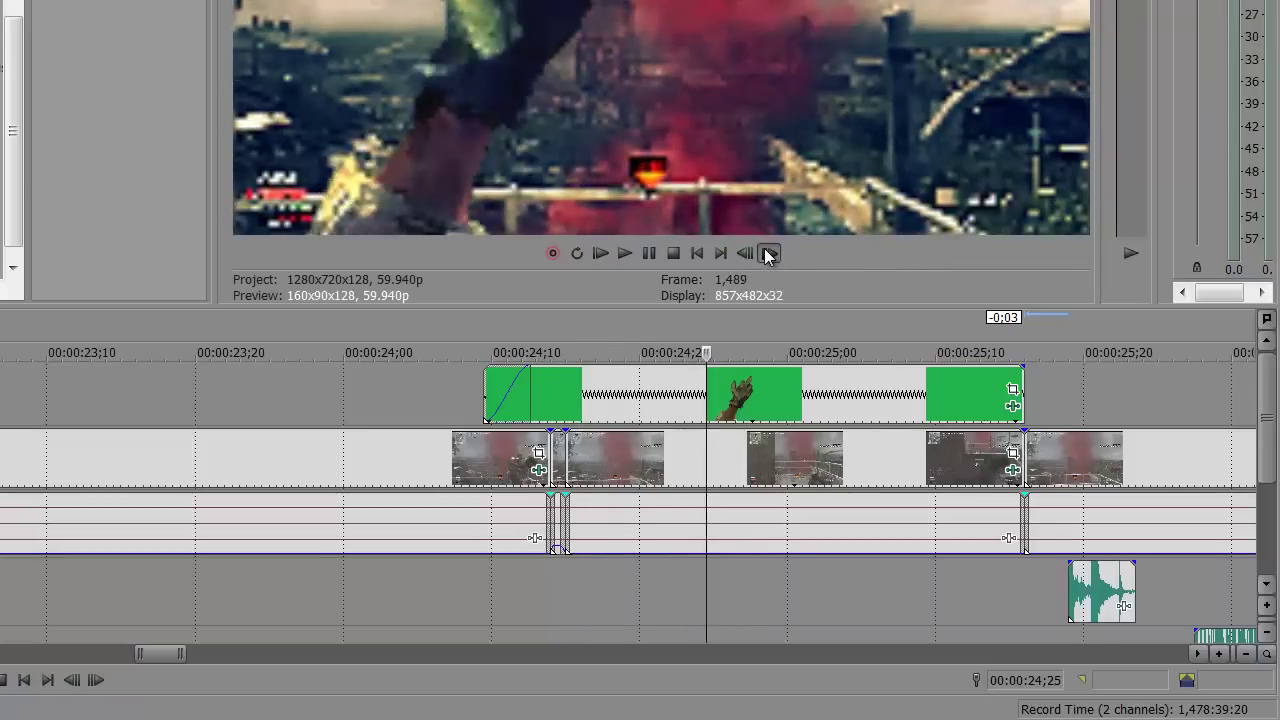
{"action": "left_click", "coordinate": [769, 253]}
{"action": "left_click", "coordinate": [769, 253]}
{"action": "left_click", "coordinate": [769, 253]}
{"action": "left_click", "coordinate": [769, 253]}
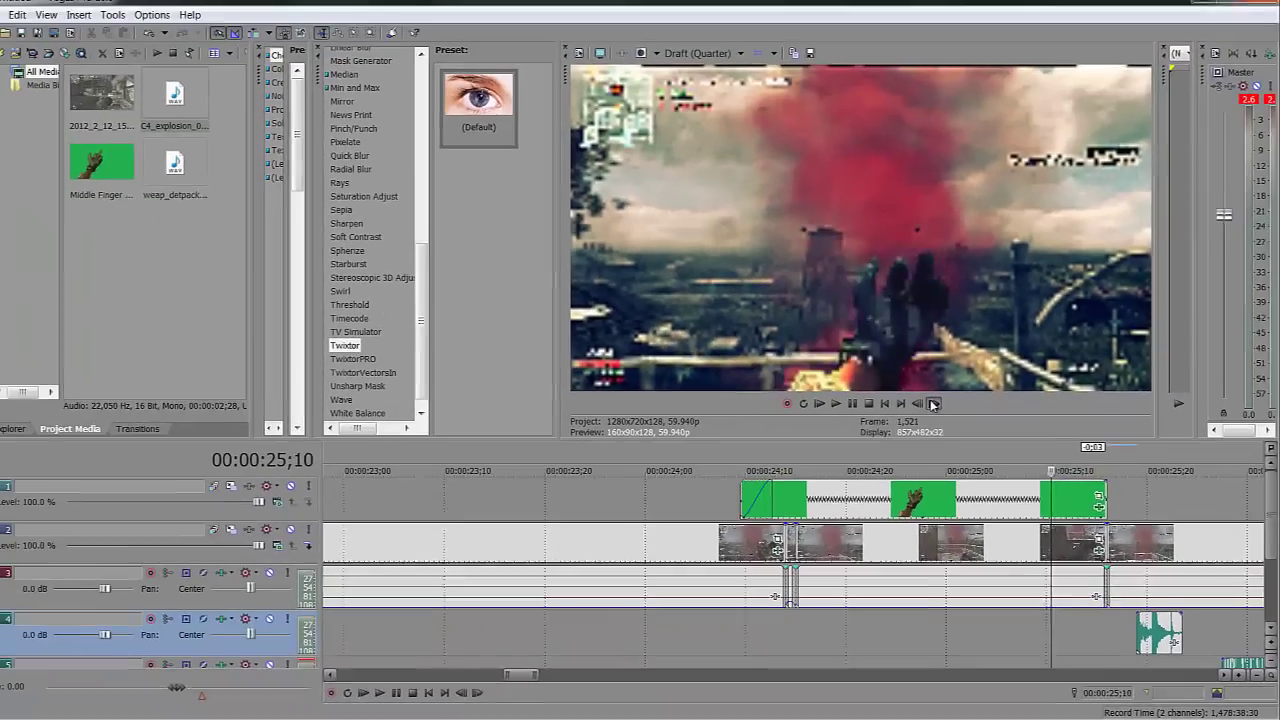
{"action": "left_click", "coordinate": [933, 404]}
{"action": "left_click", "coordinate": [933, 404]}
{"action": "left_click", "coordinate": [933, 404]}
{"action": "left_click", "coordinate": [933, 404]}
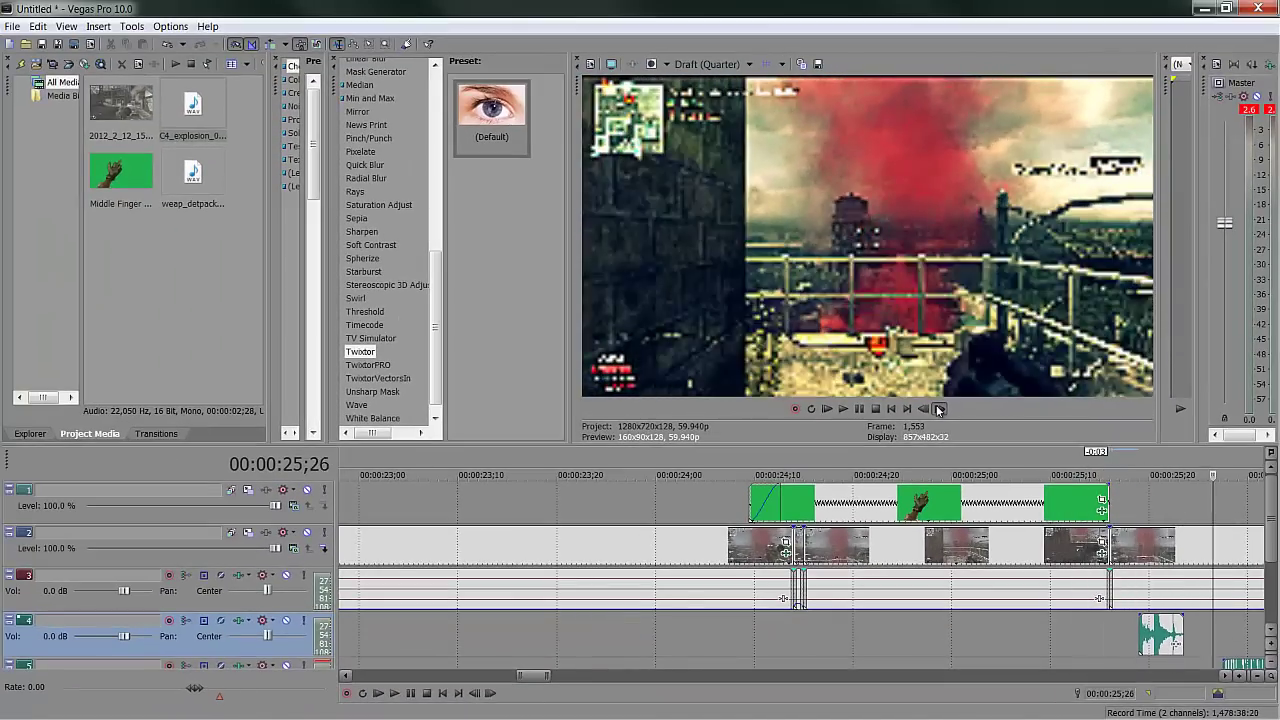
{"action": "left_click", "coordinate": [938, 409]}
{"action": "left_click", "coordinate": [938, 409]}
{"action": "left_click", "coordinate": [938, 409]}
{"action": "scroll", "coordinate": [781, 505], "scroll_direction": "down", "scroll_amount": 5}
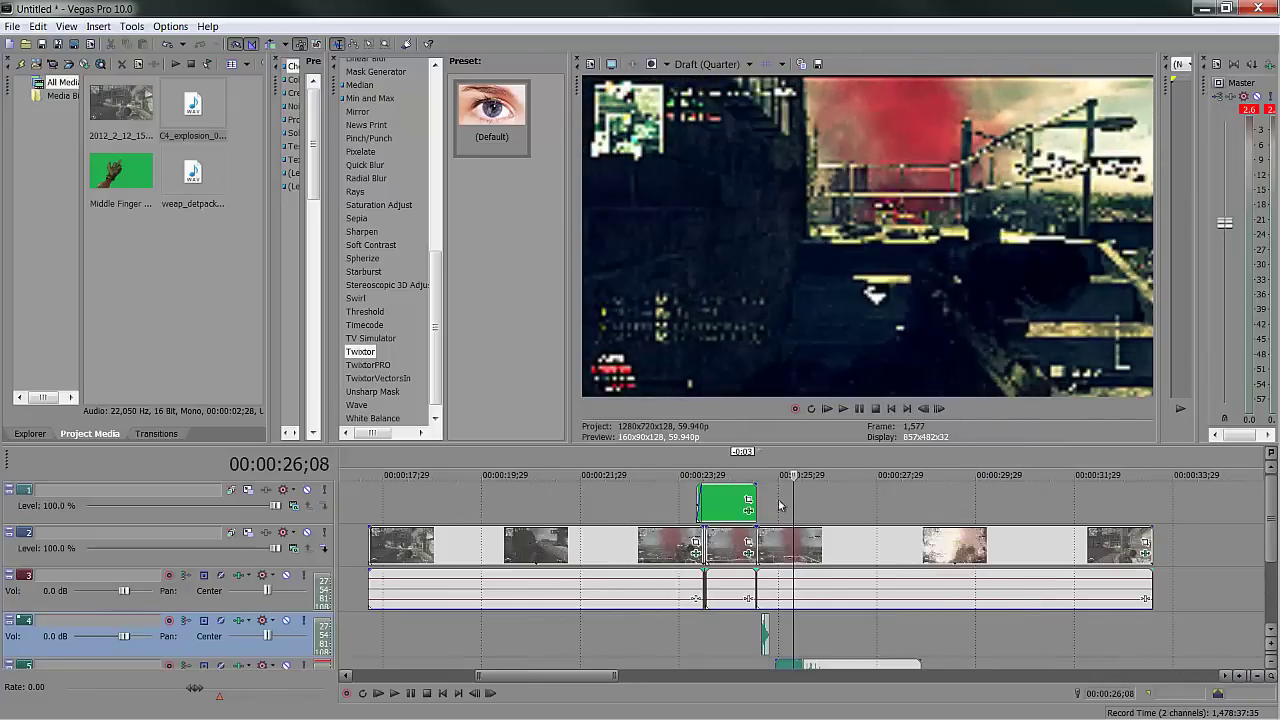
{"action": "scroll", "coordinate": [748, 528], "scroll_direction": "down", "scroll_amount": 3}
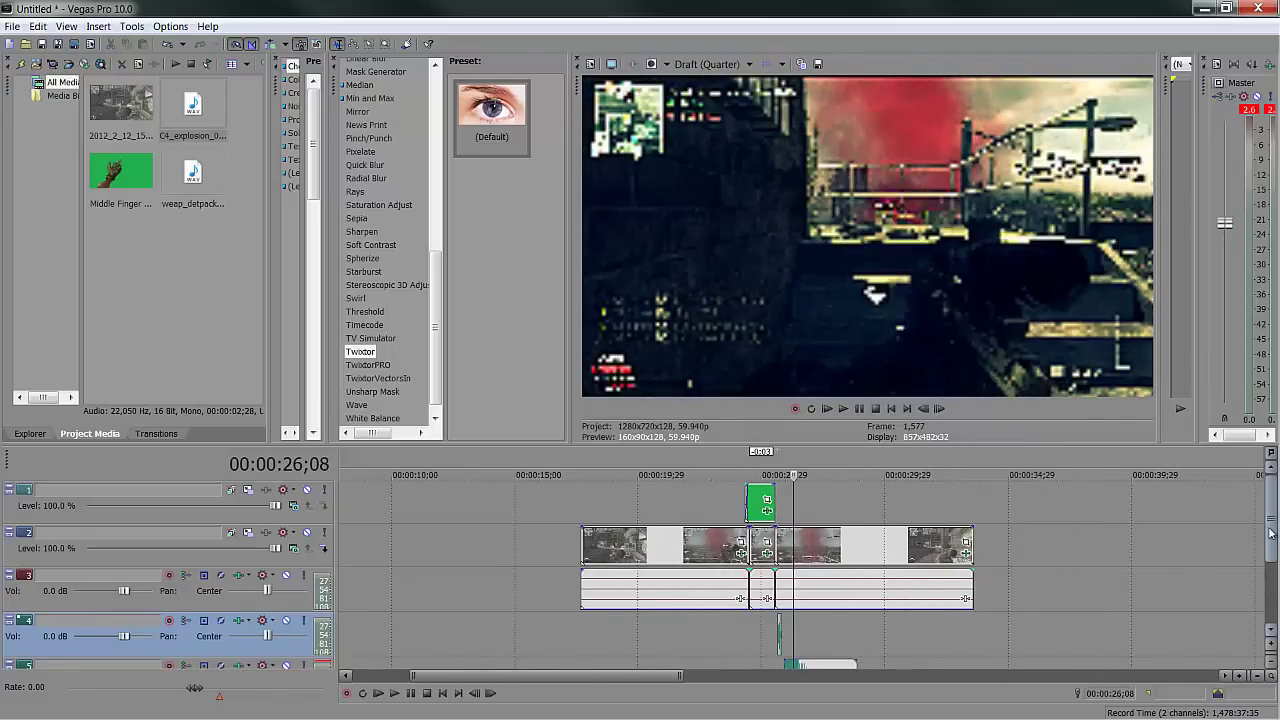
{"action": "left_click_drag", "start_coordinate": [1269, 533], "coordinate": [1270, 556]}
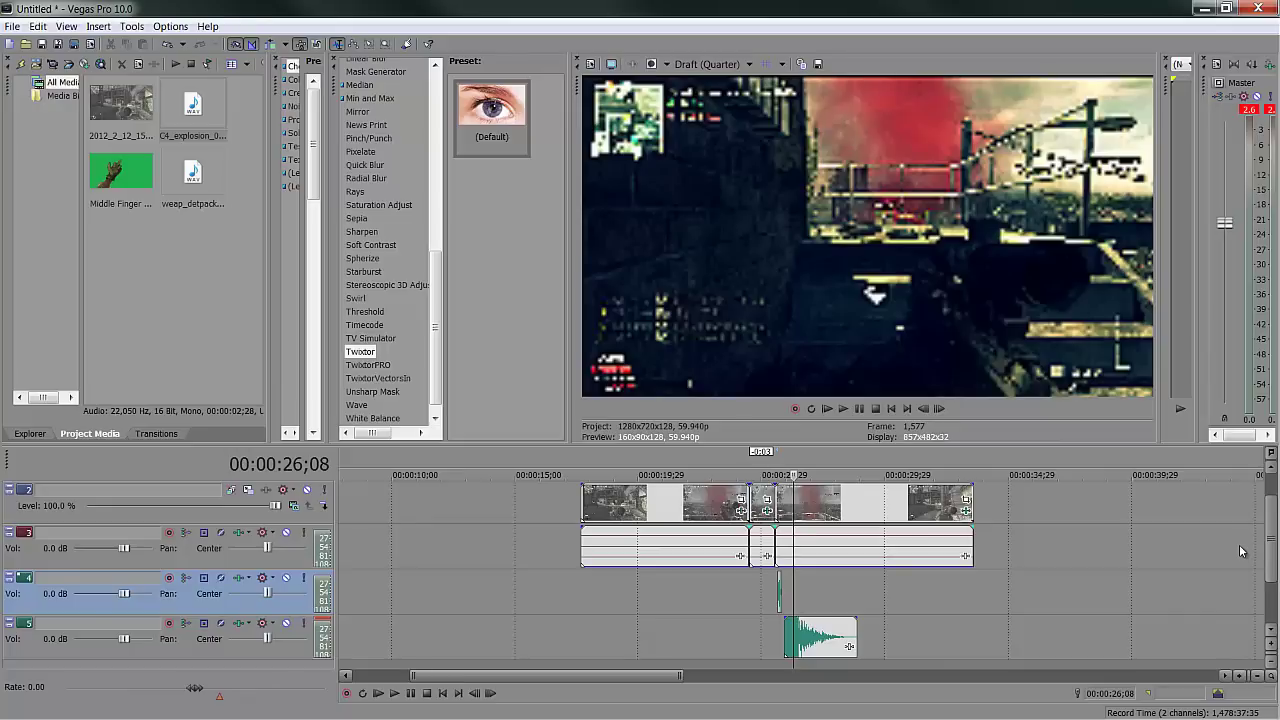